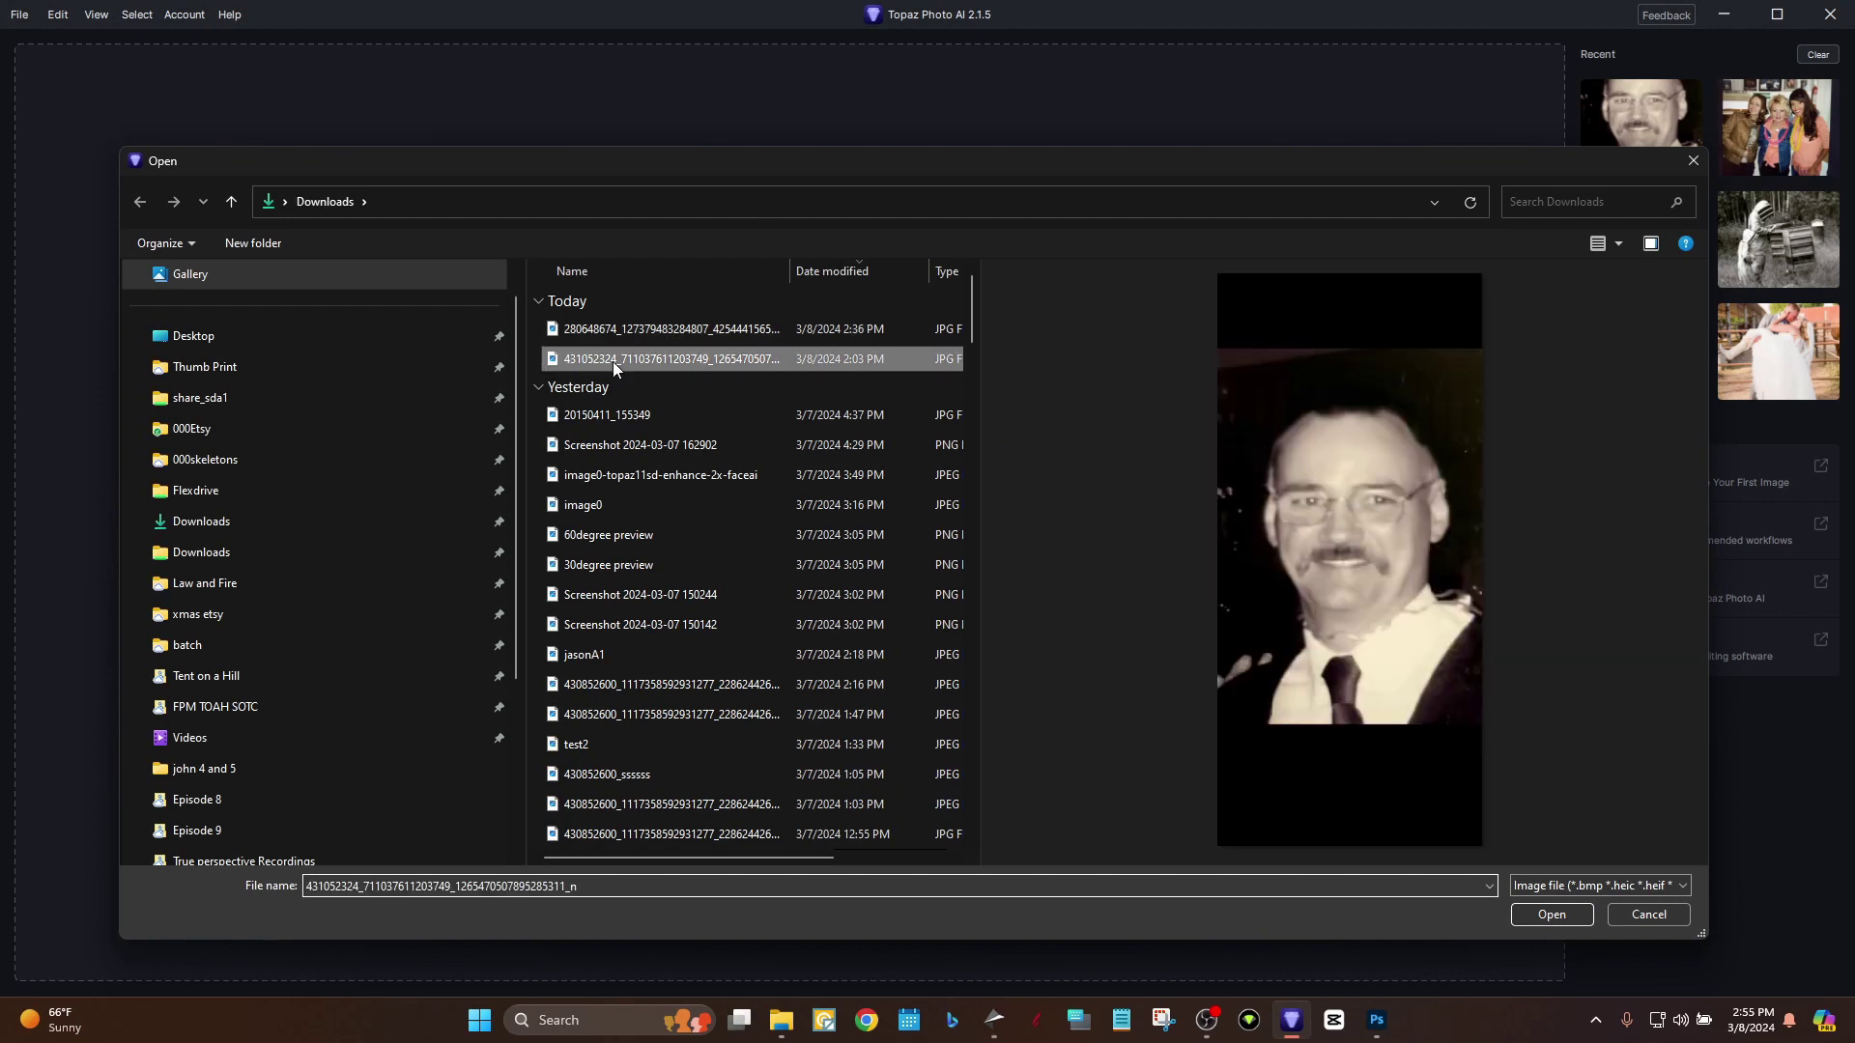
left_click(1562, 913)
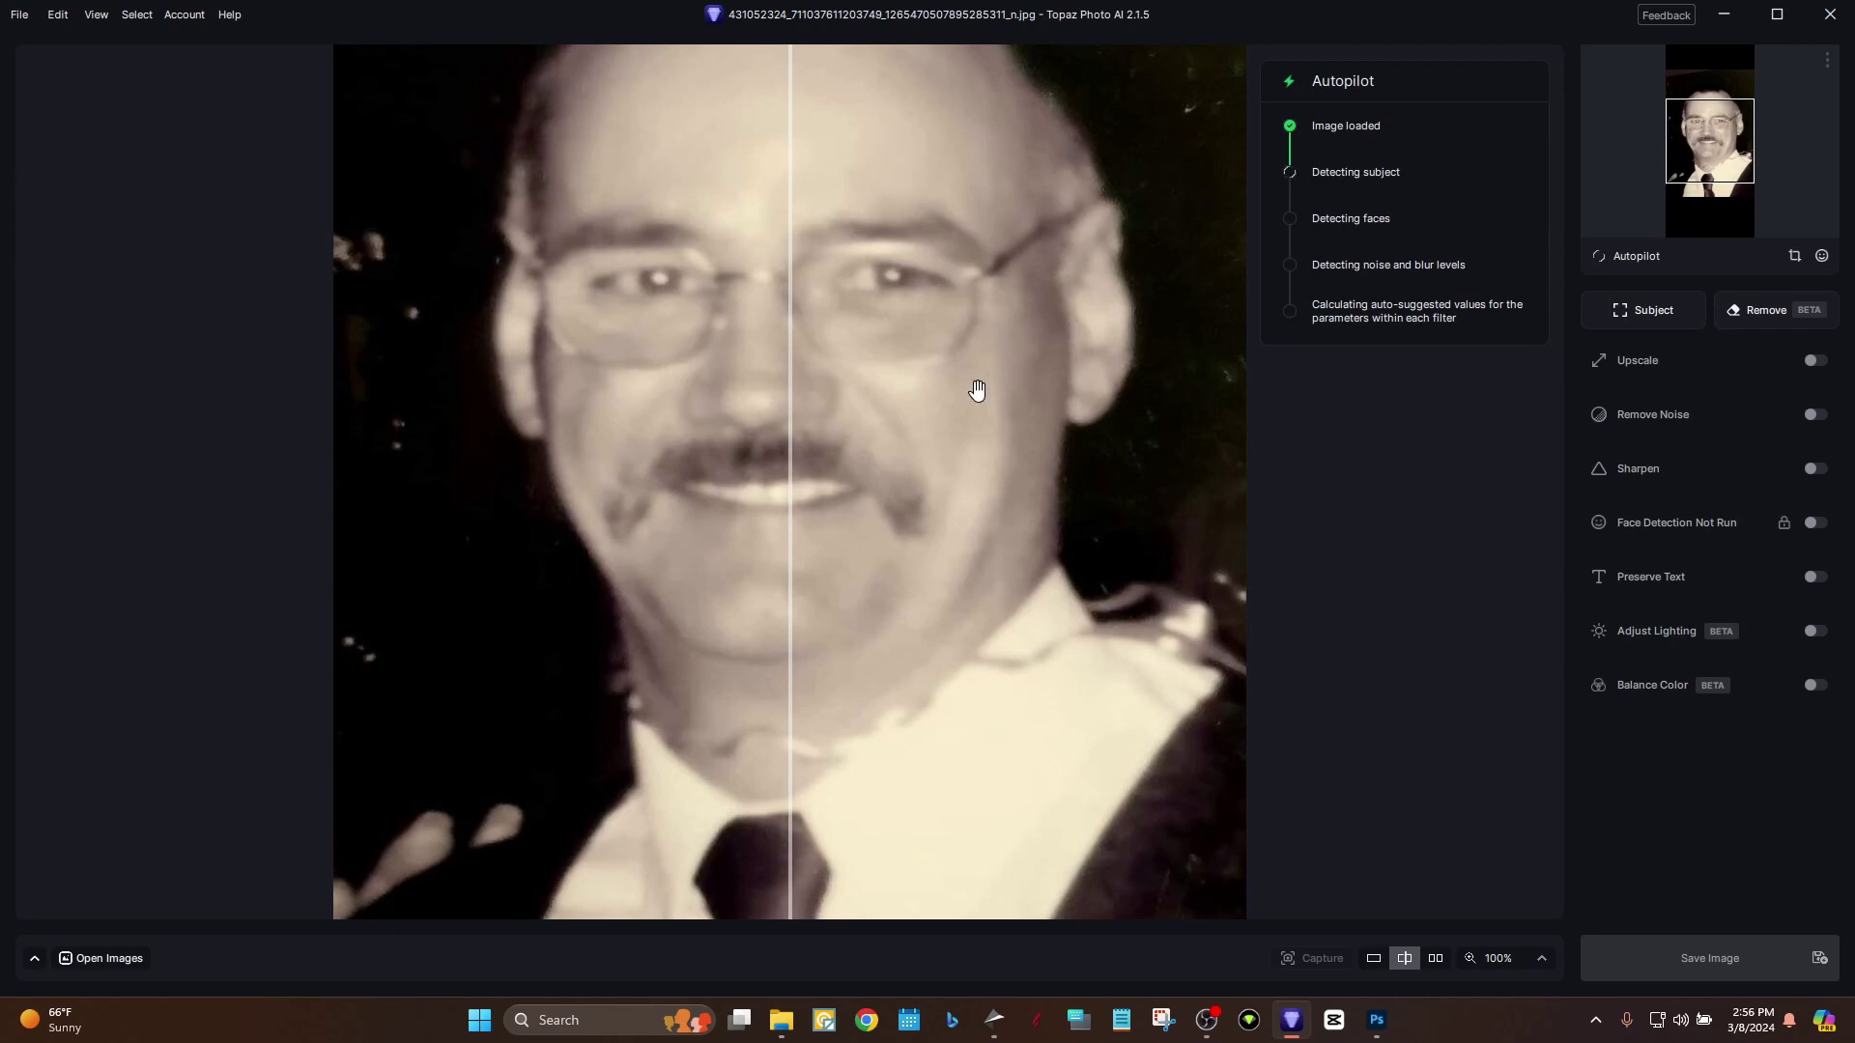
scroll(976, 389, "down", 2)
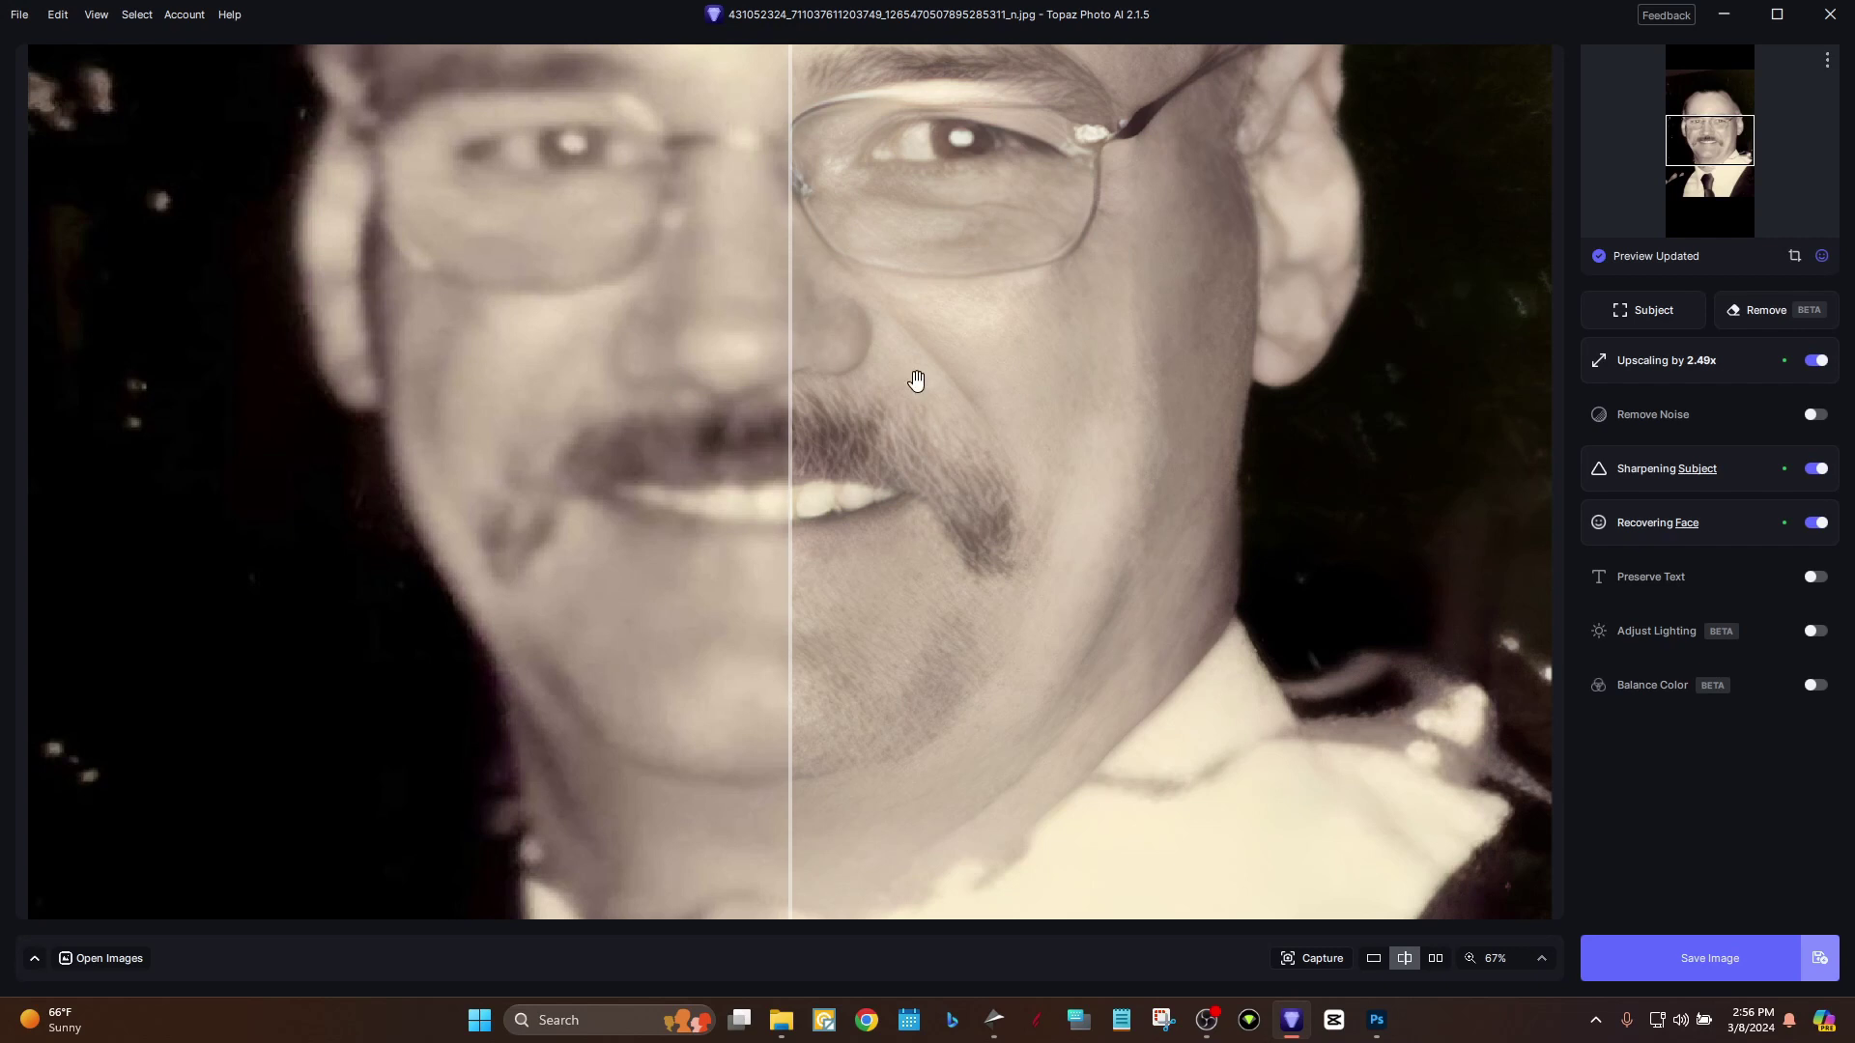
left_click_drag(790, 410, 773, 478)
key("ctrl+0")
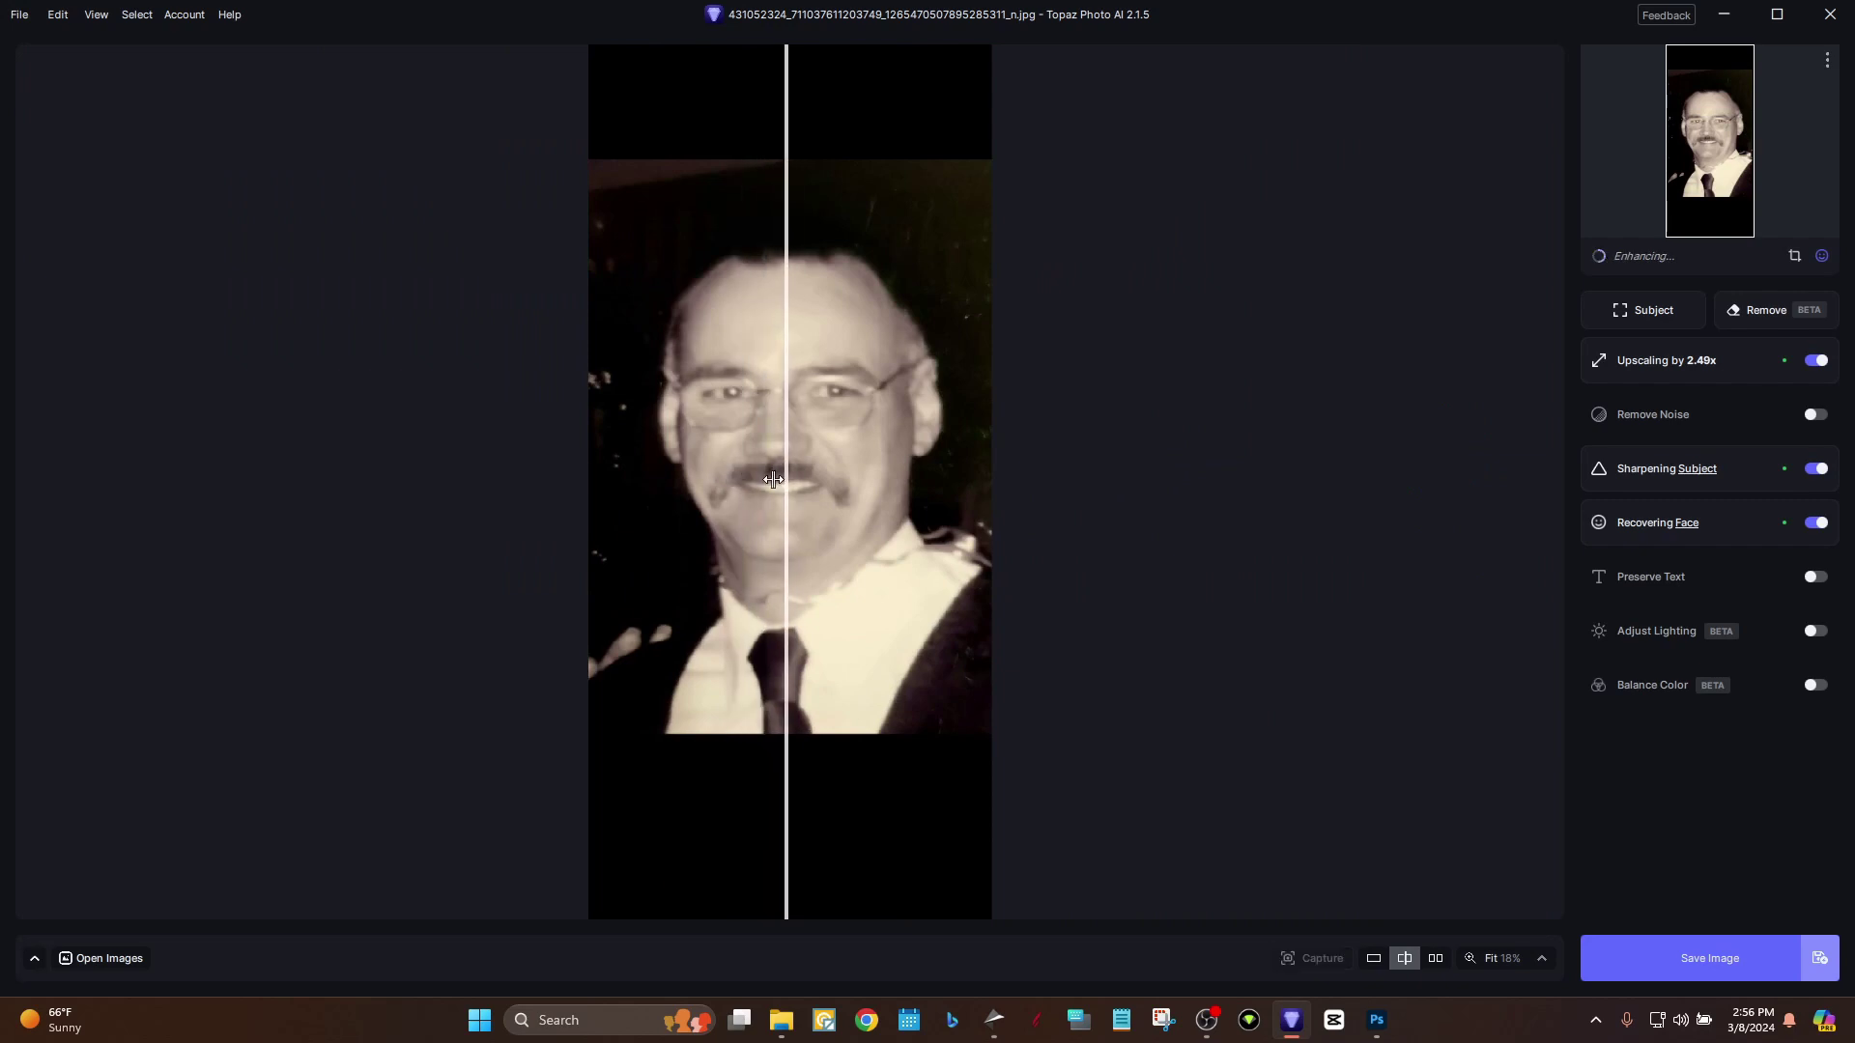
Crop out the black bands above and below the portrait with the aspect ratio unlocked, keeping nearly the full photo width.
left_click(1793, 256)
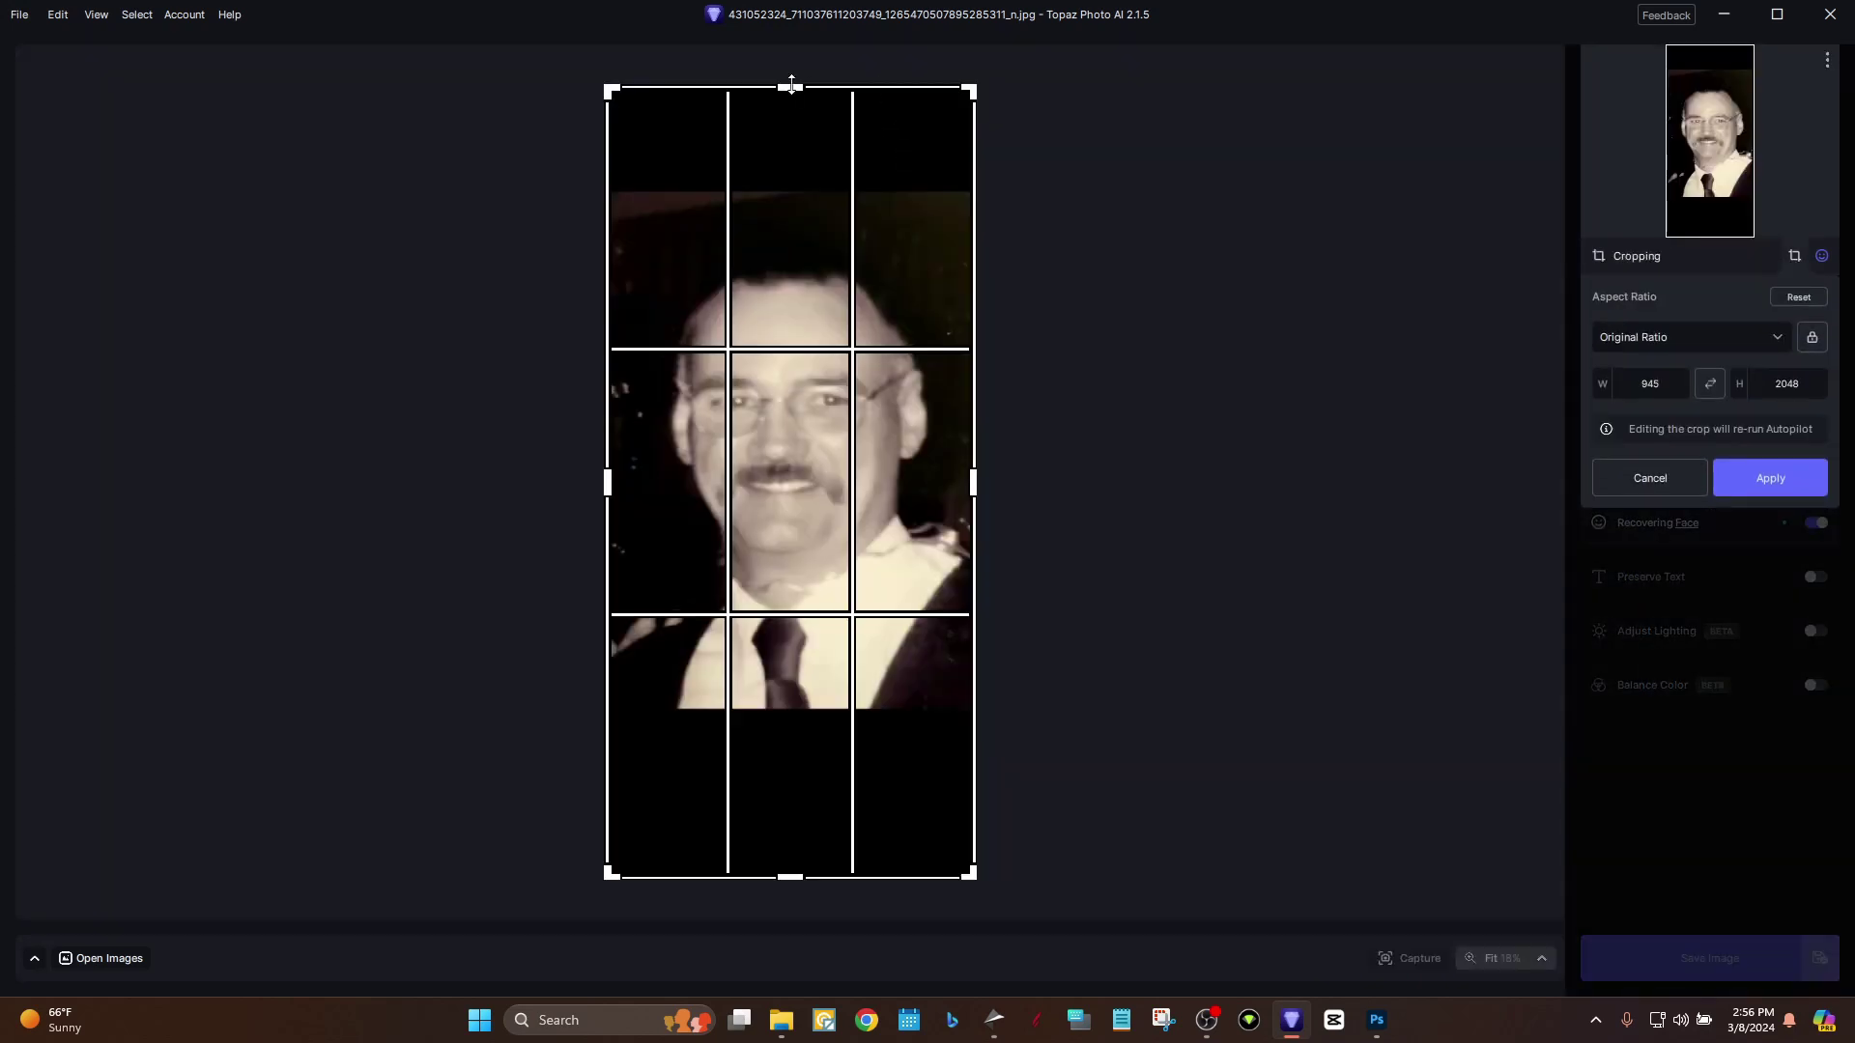
left_click_drag(789, 84, 789, 140)
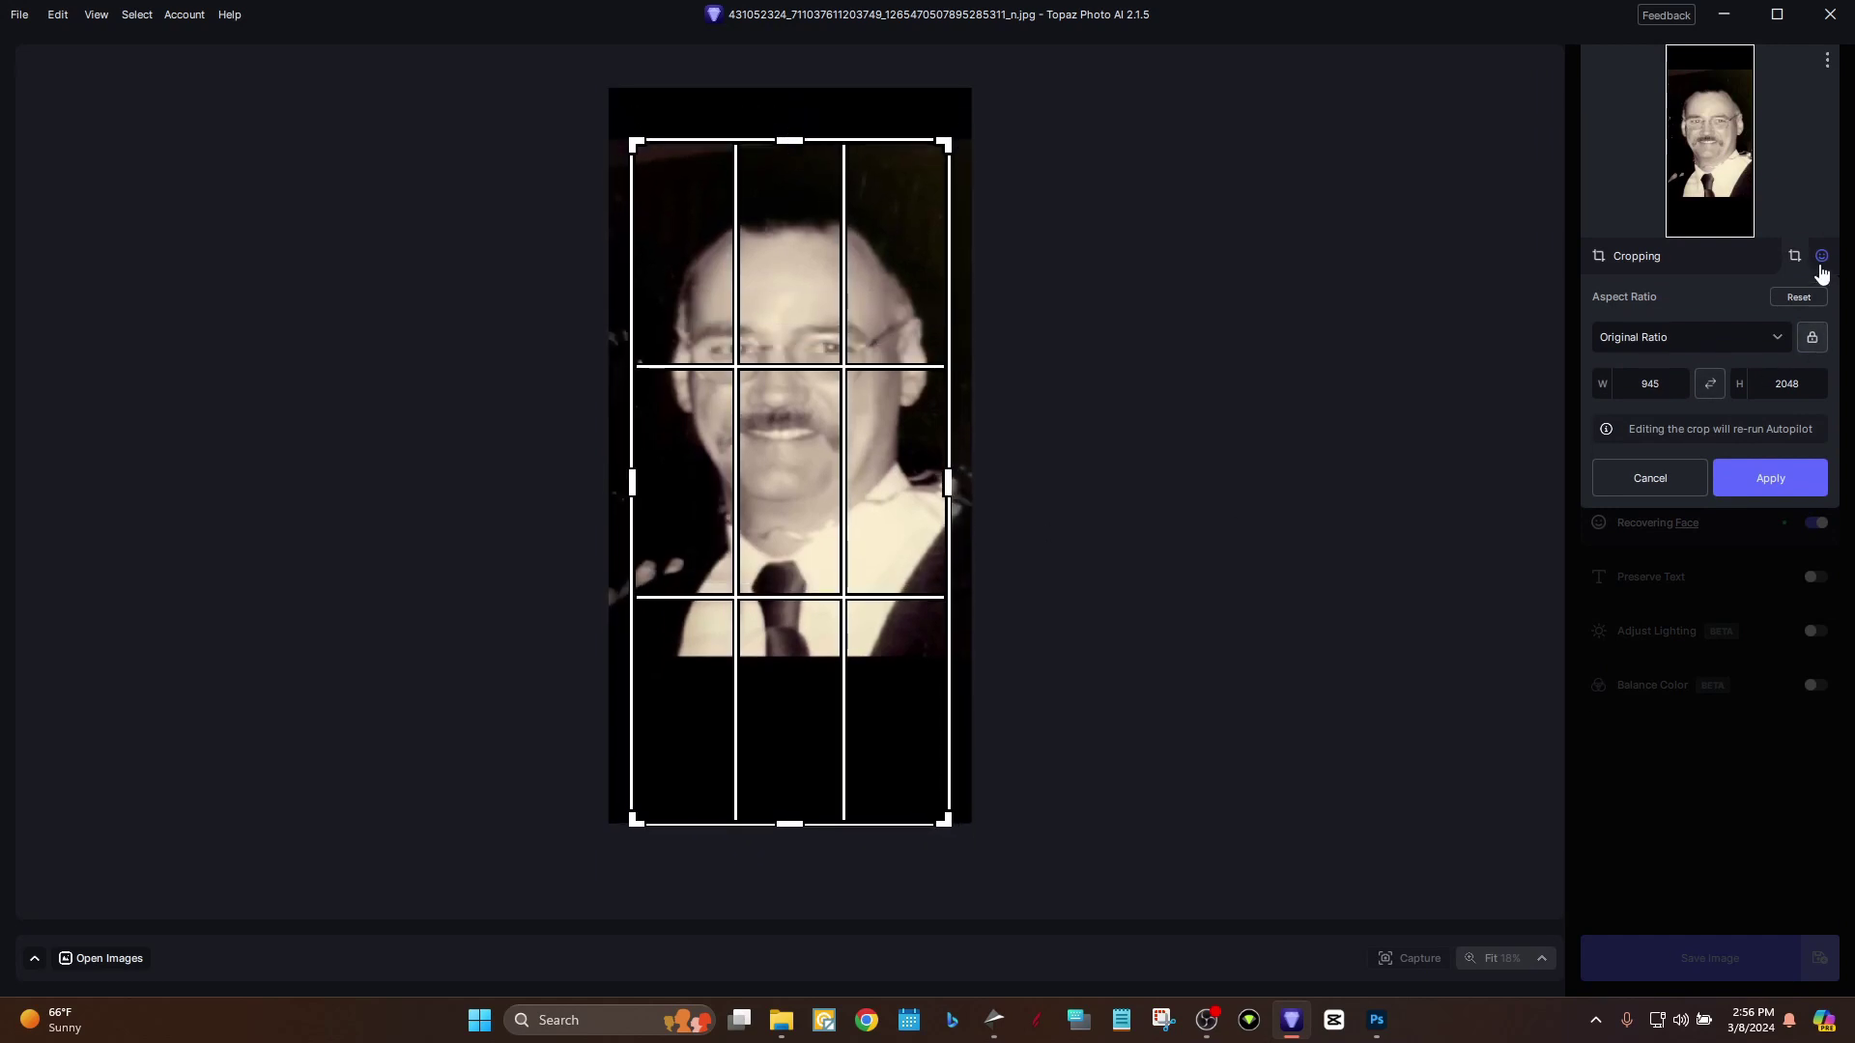
left_click(1816, 348)
left_click_drag(948, 484, 958, 486)
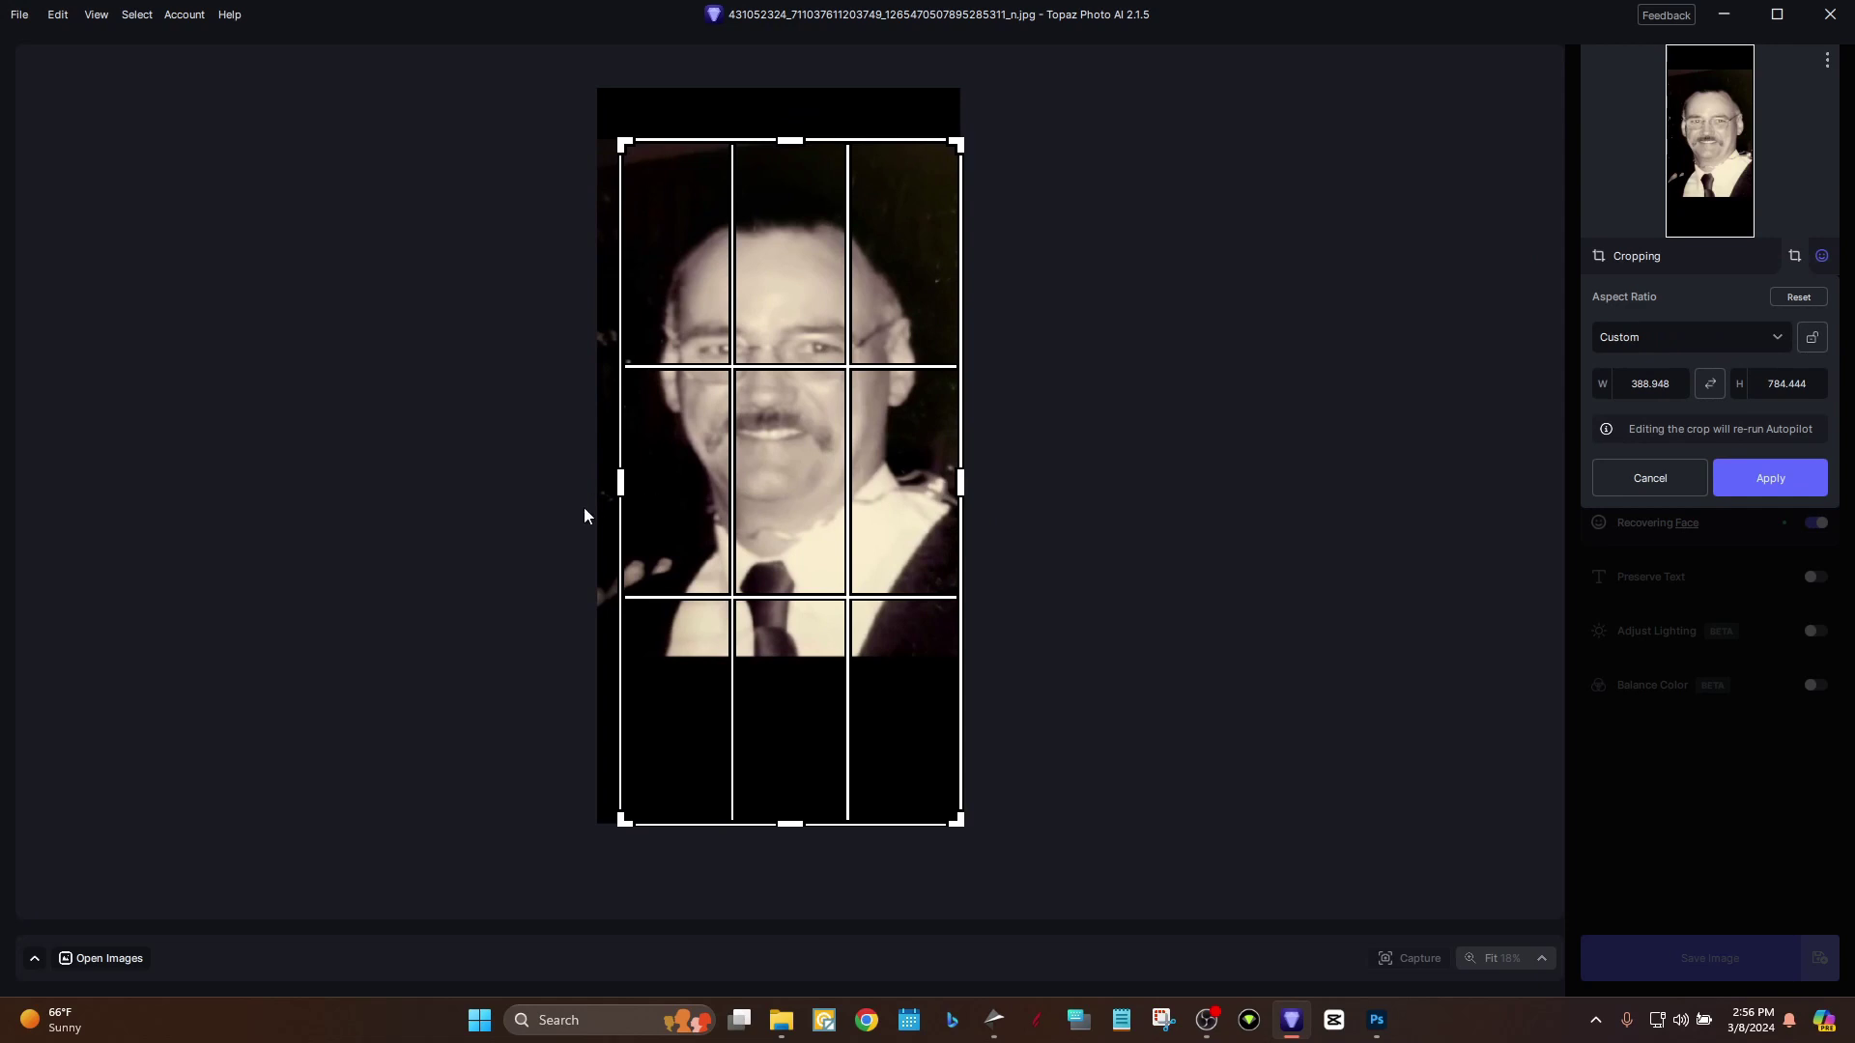
left_click_drag(617, 489, 621, 497)
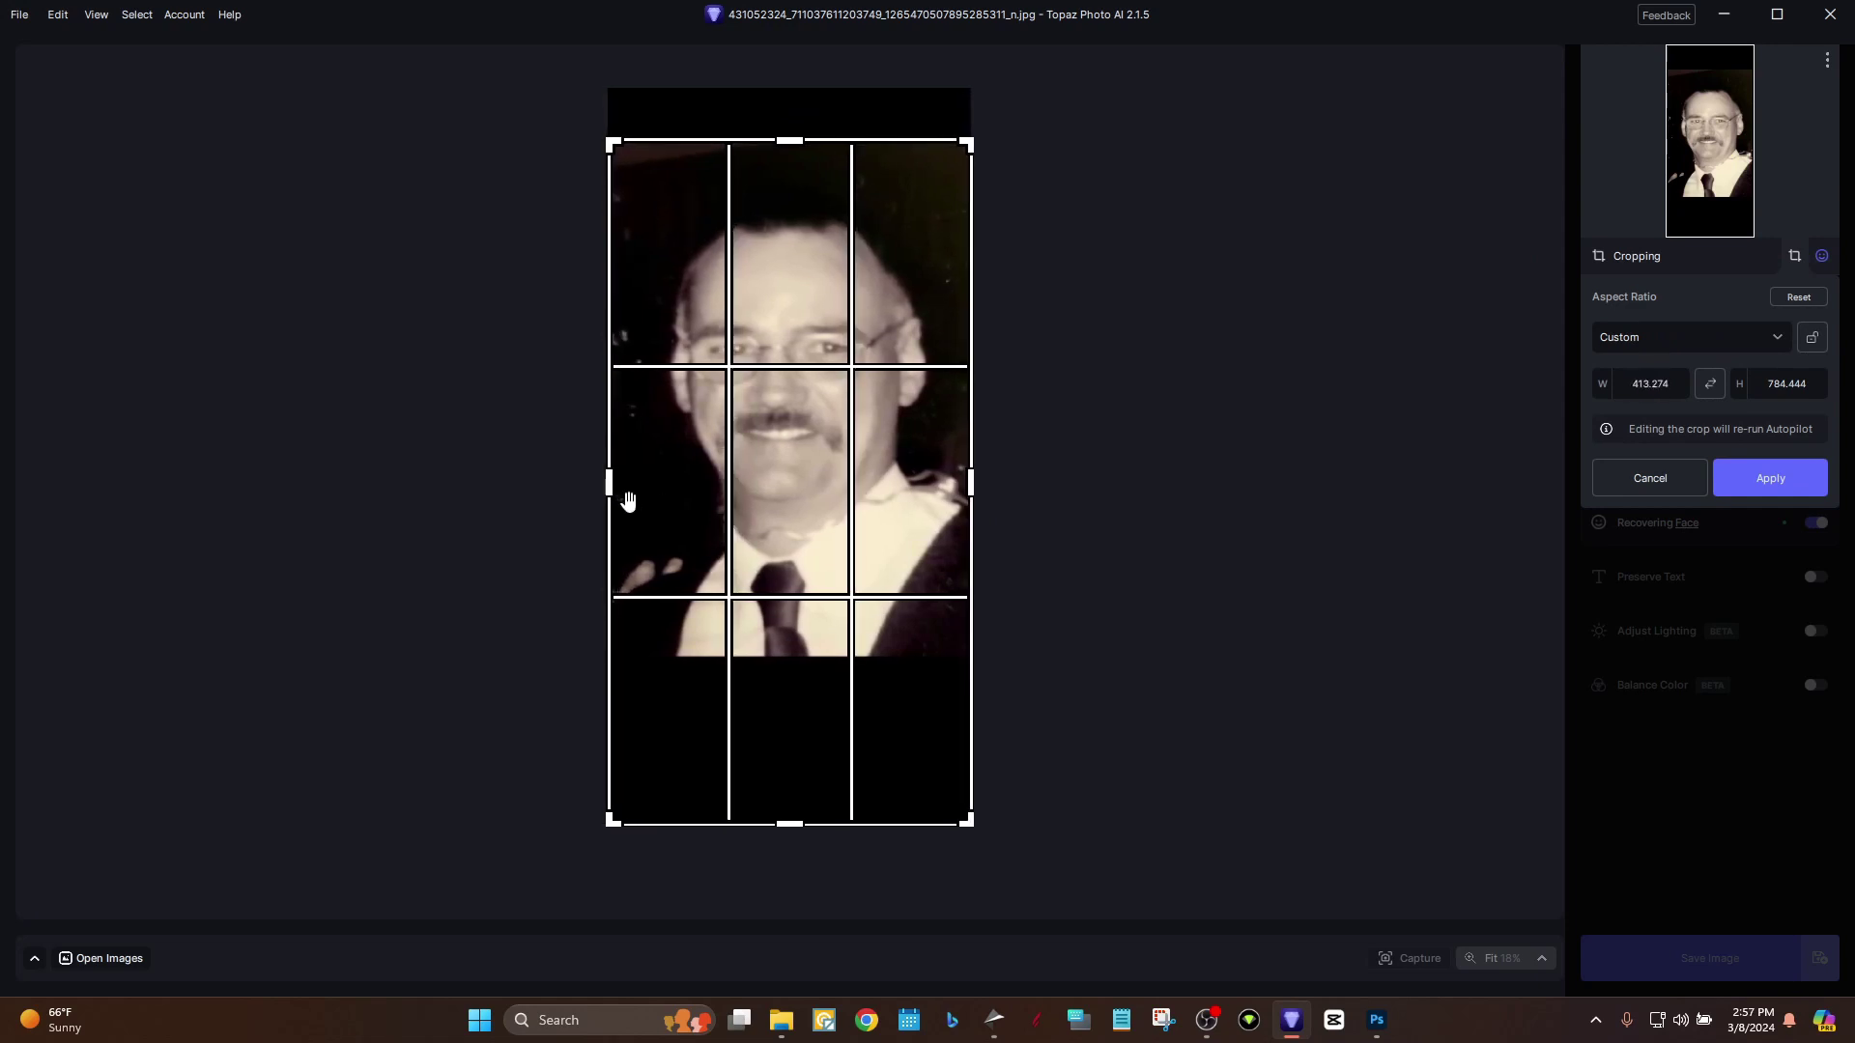
left_click_drag(790, 823, 807, 738)
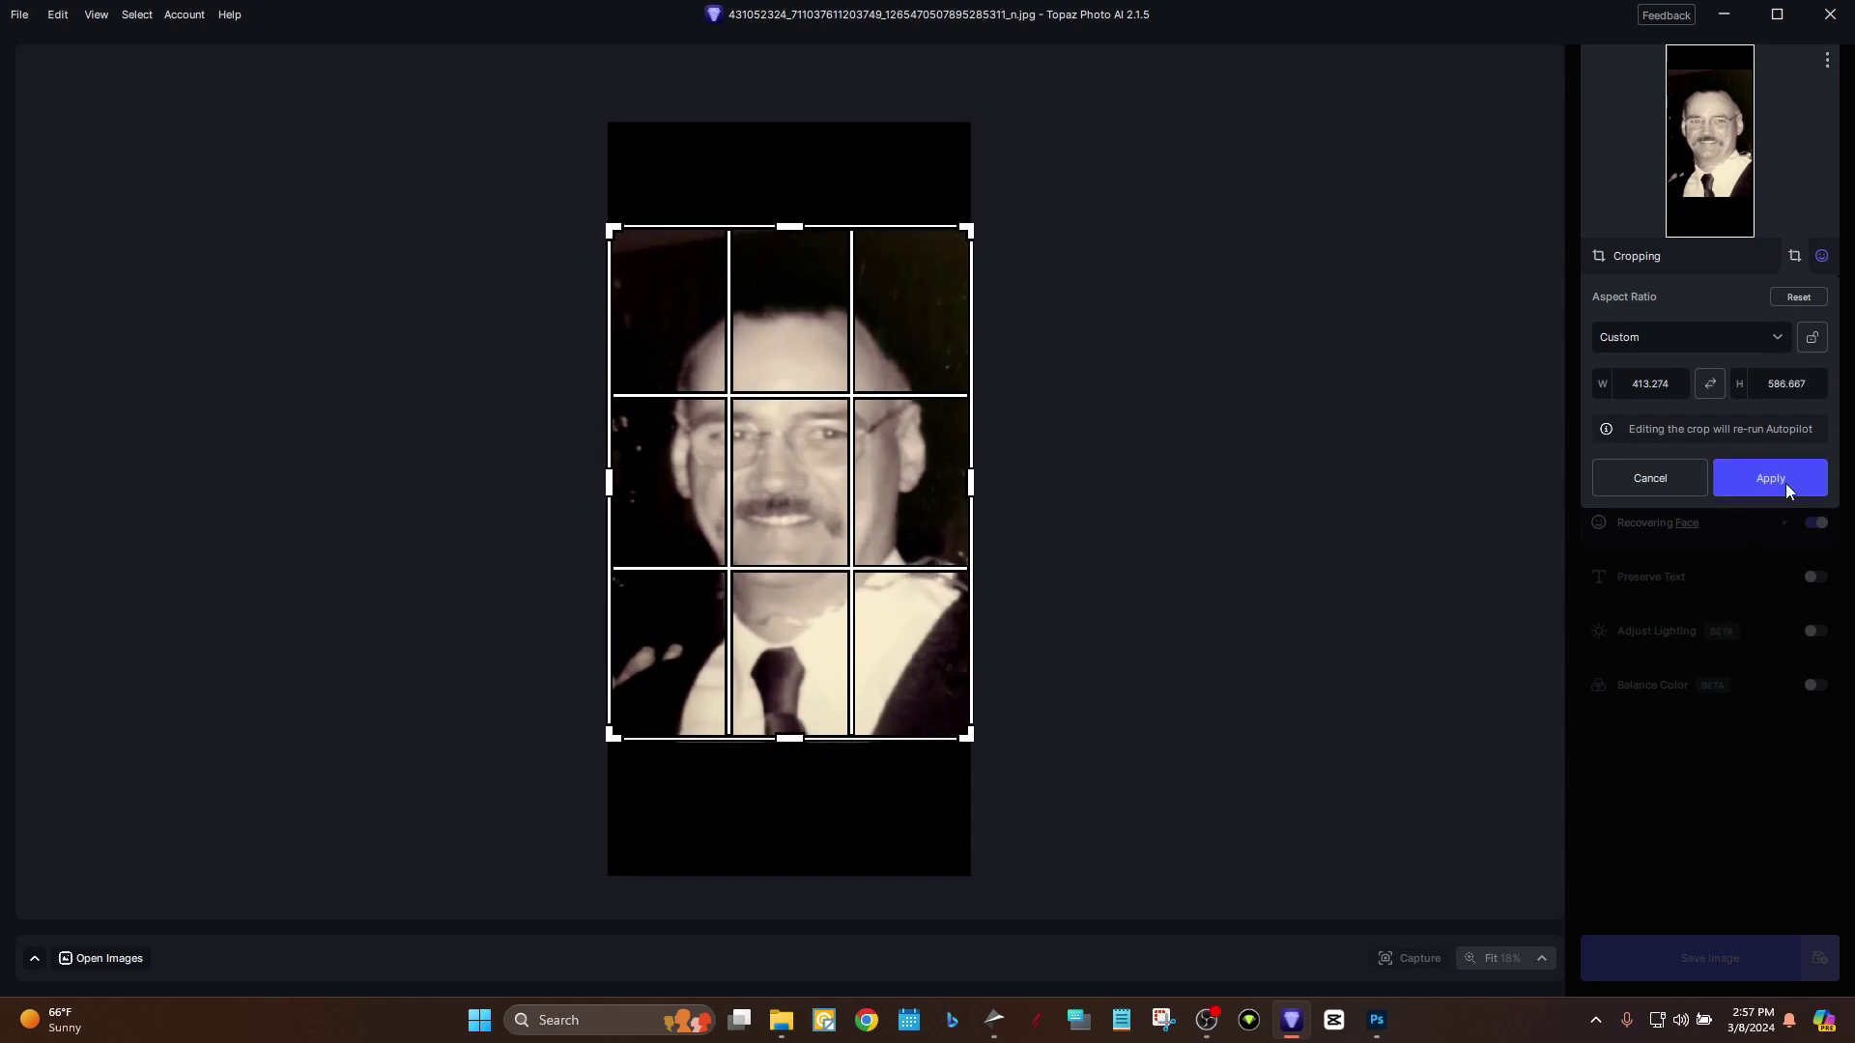
left_click(1785, 483)
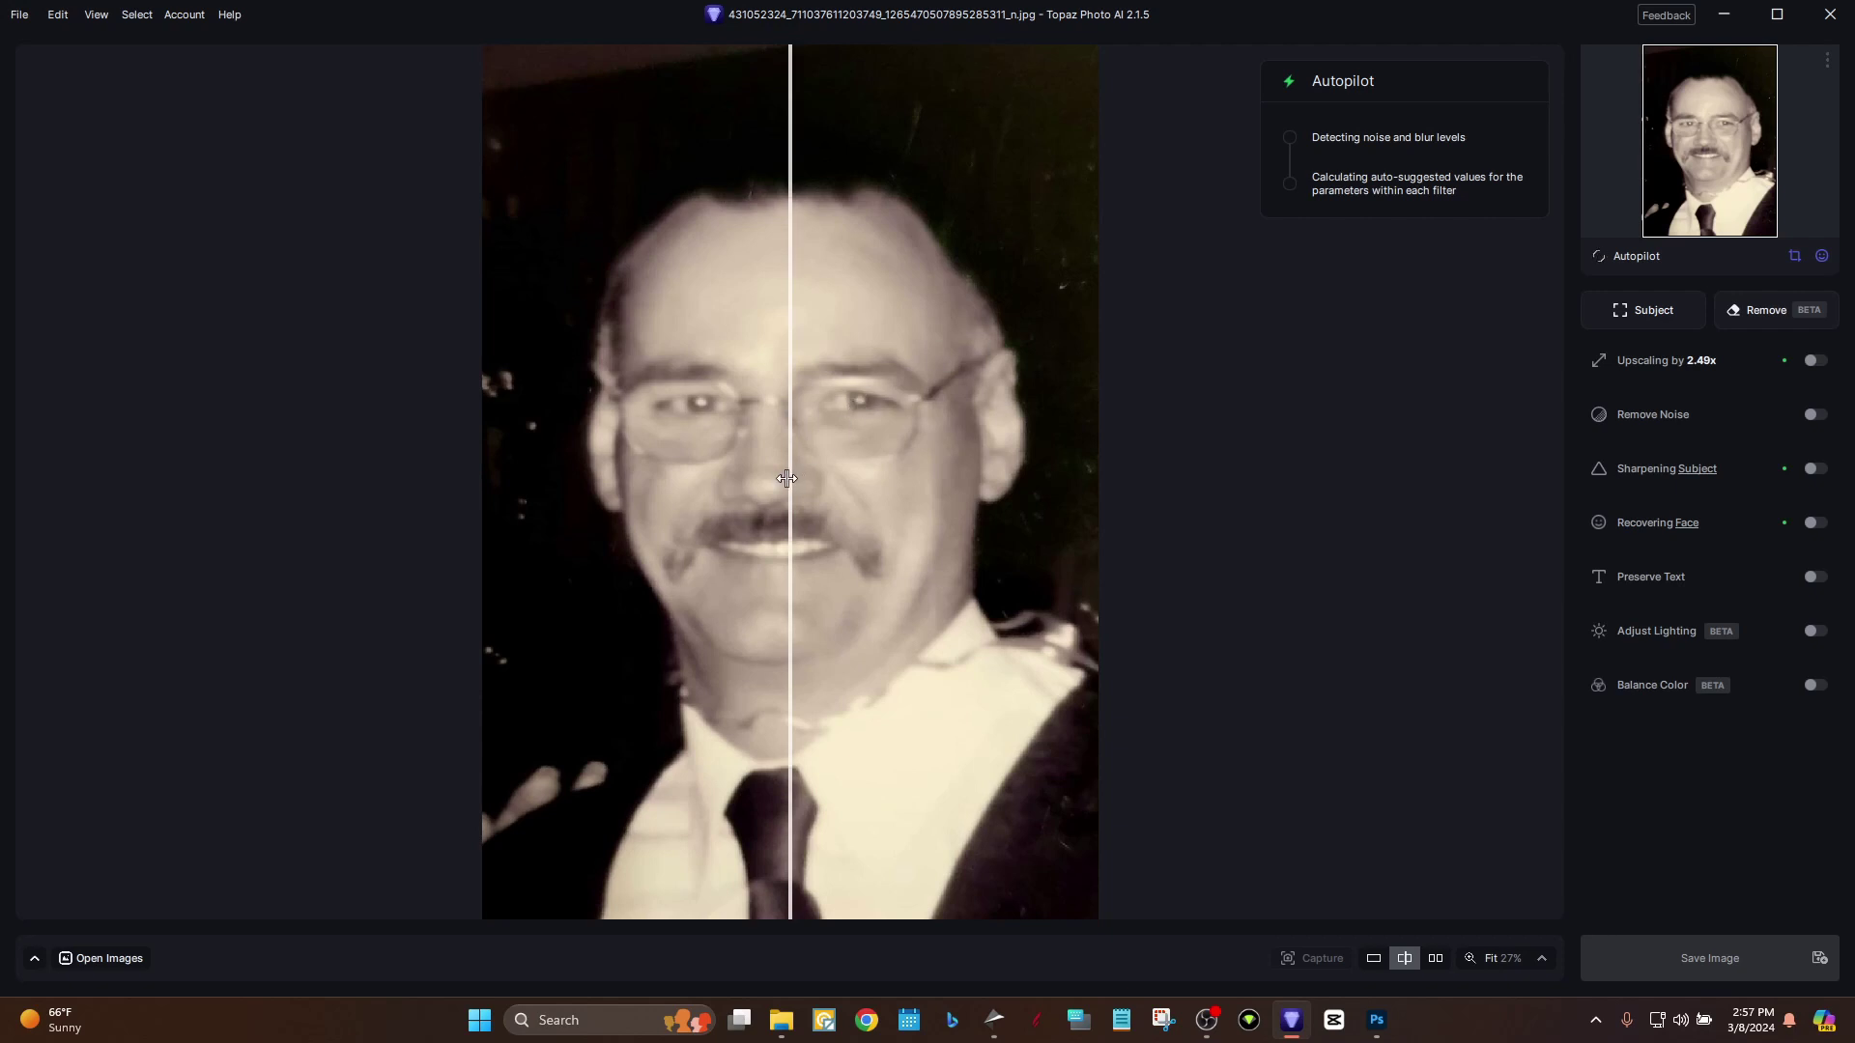
Compare the cropped portrait's original and enhanced versions, and export the enhanced image as a JPEG to Downloads.
left_click_drag(788, 479, 731, 474)
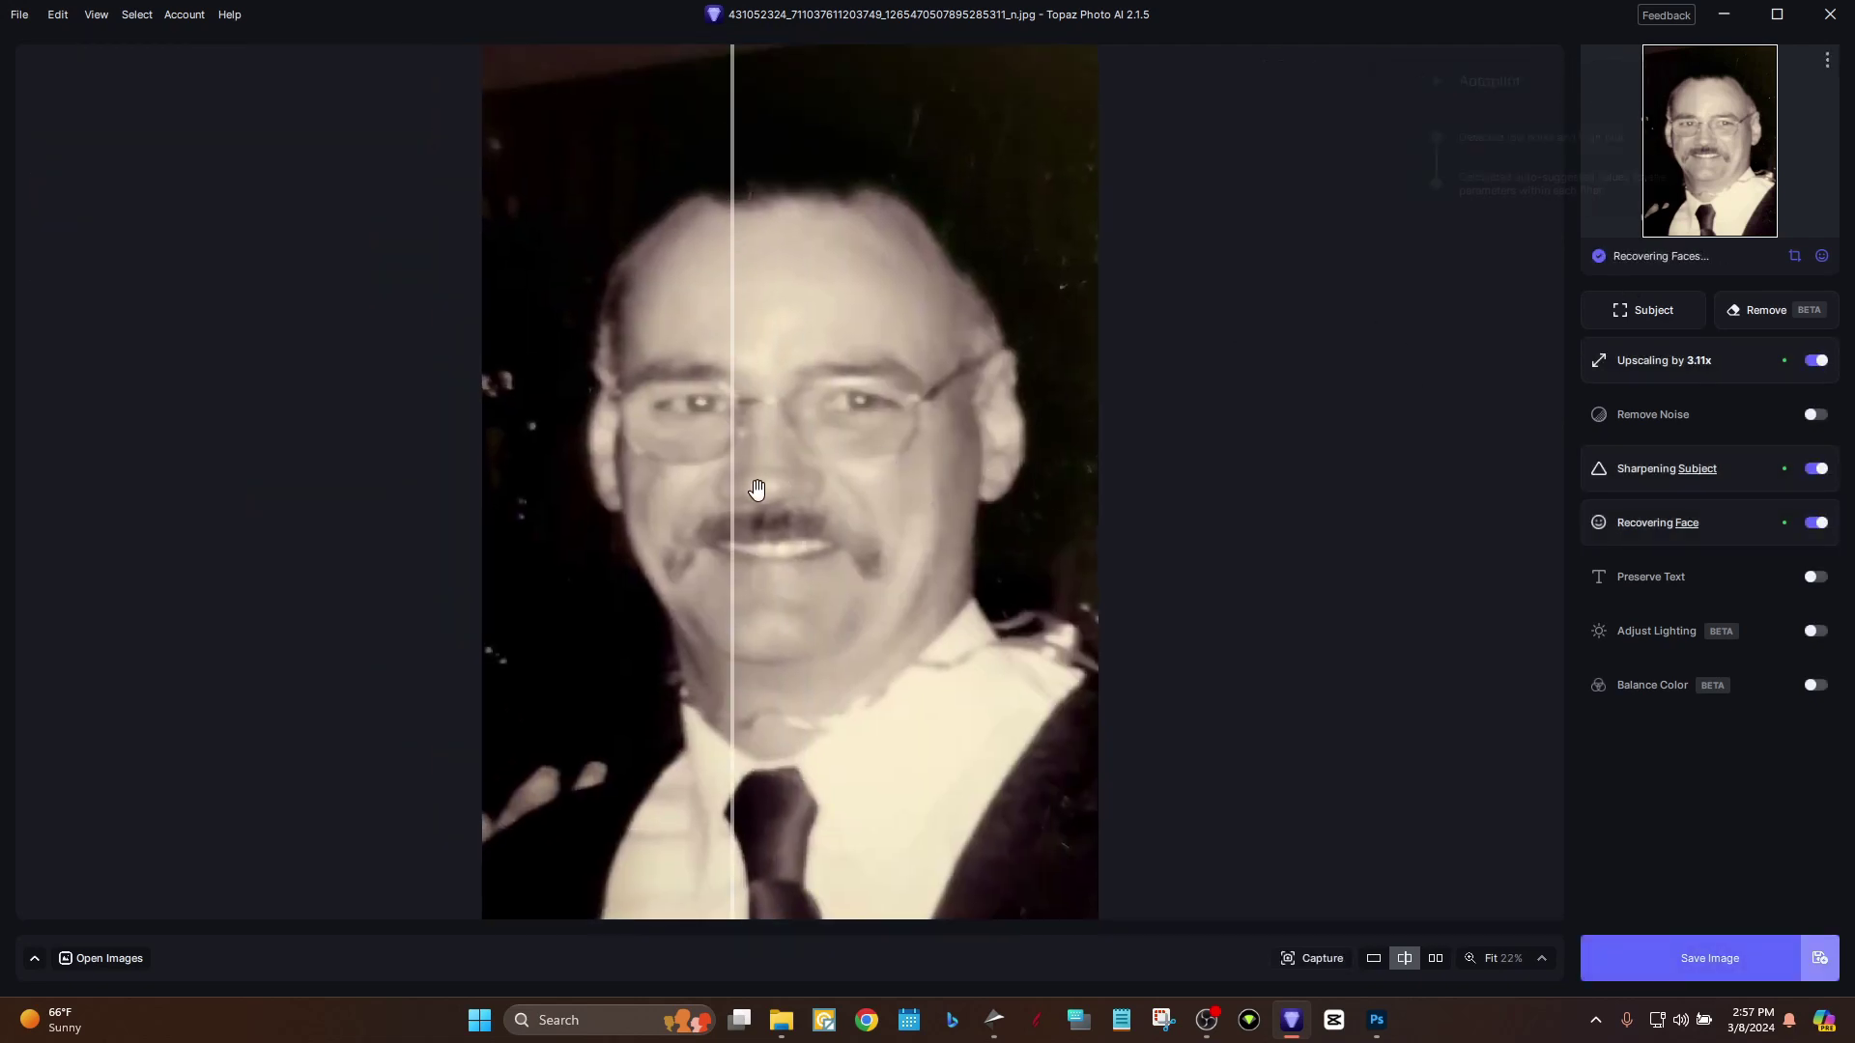
mouse_move(757, 490)
left_mouse_down()
mouse_move(787, 491)
mouse_move(770, 491)
left_mouse_up()
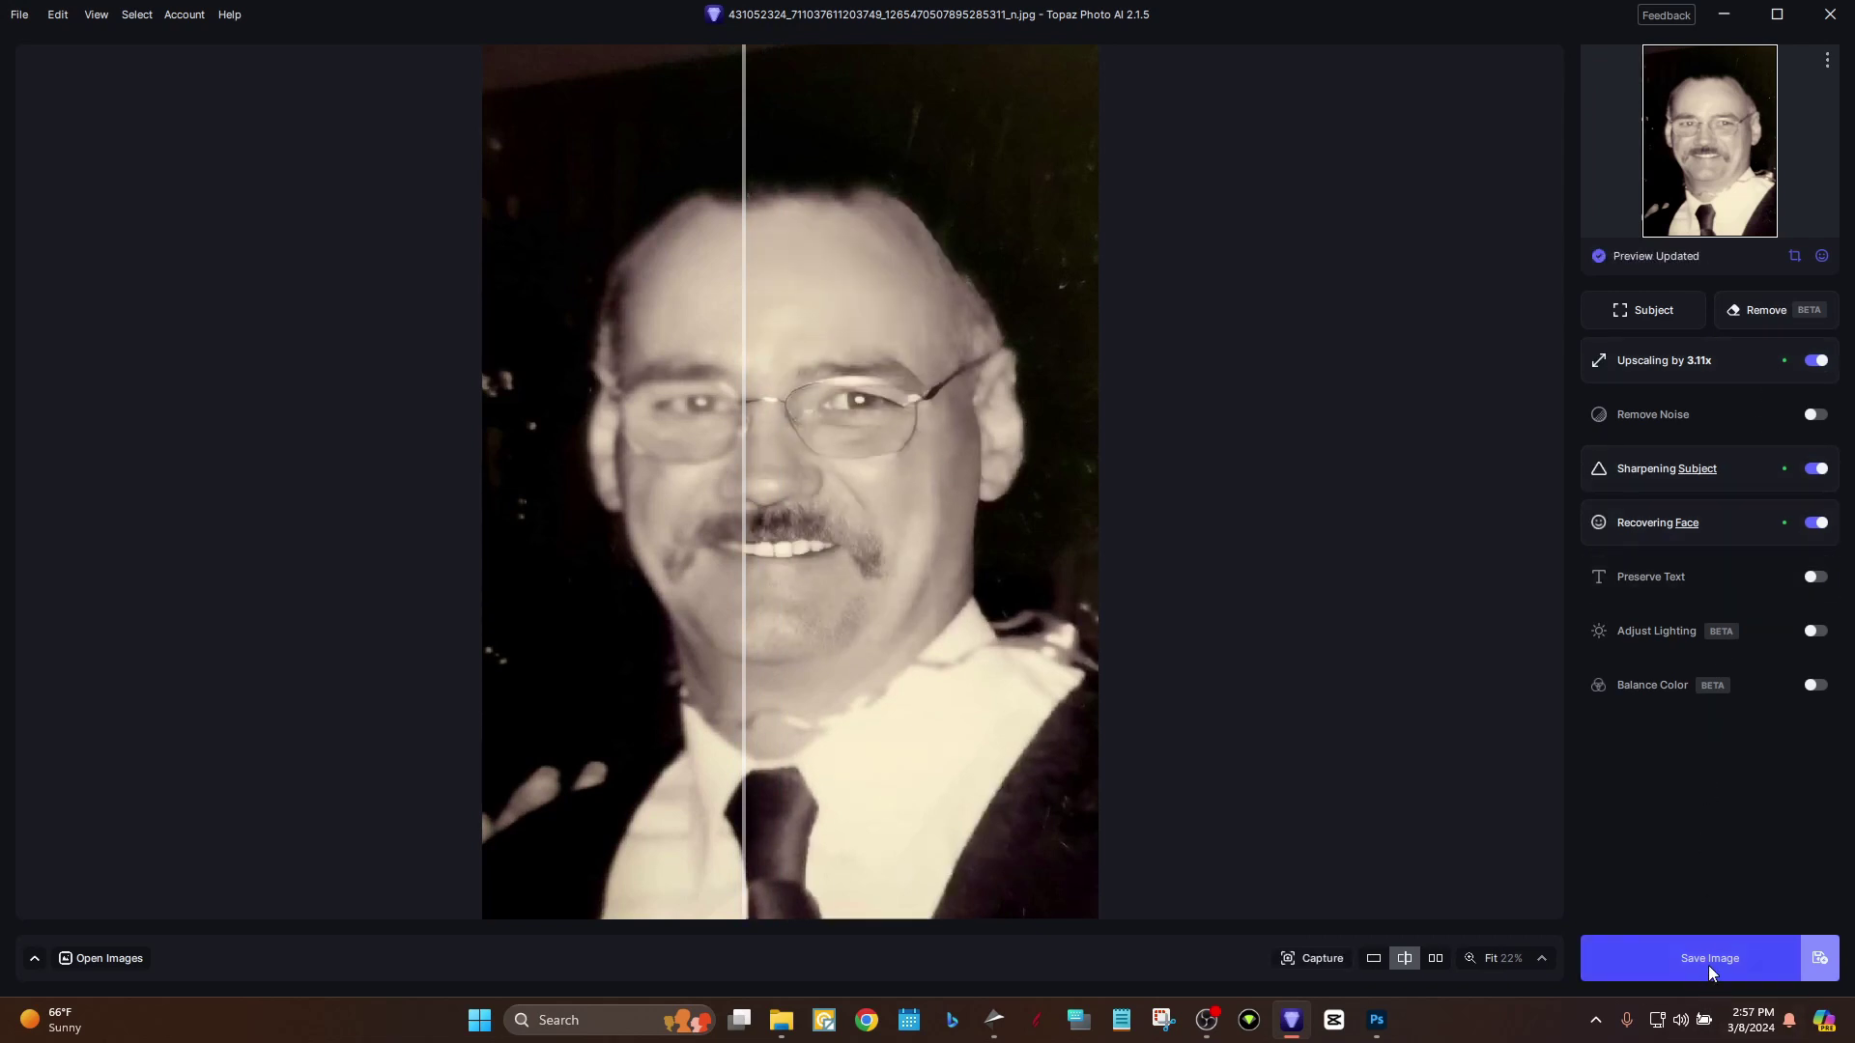
left_click(1733, 960)
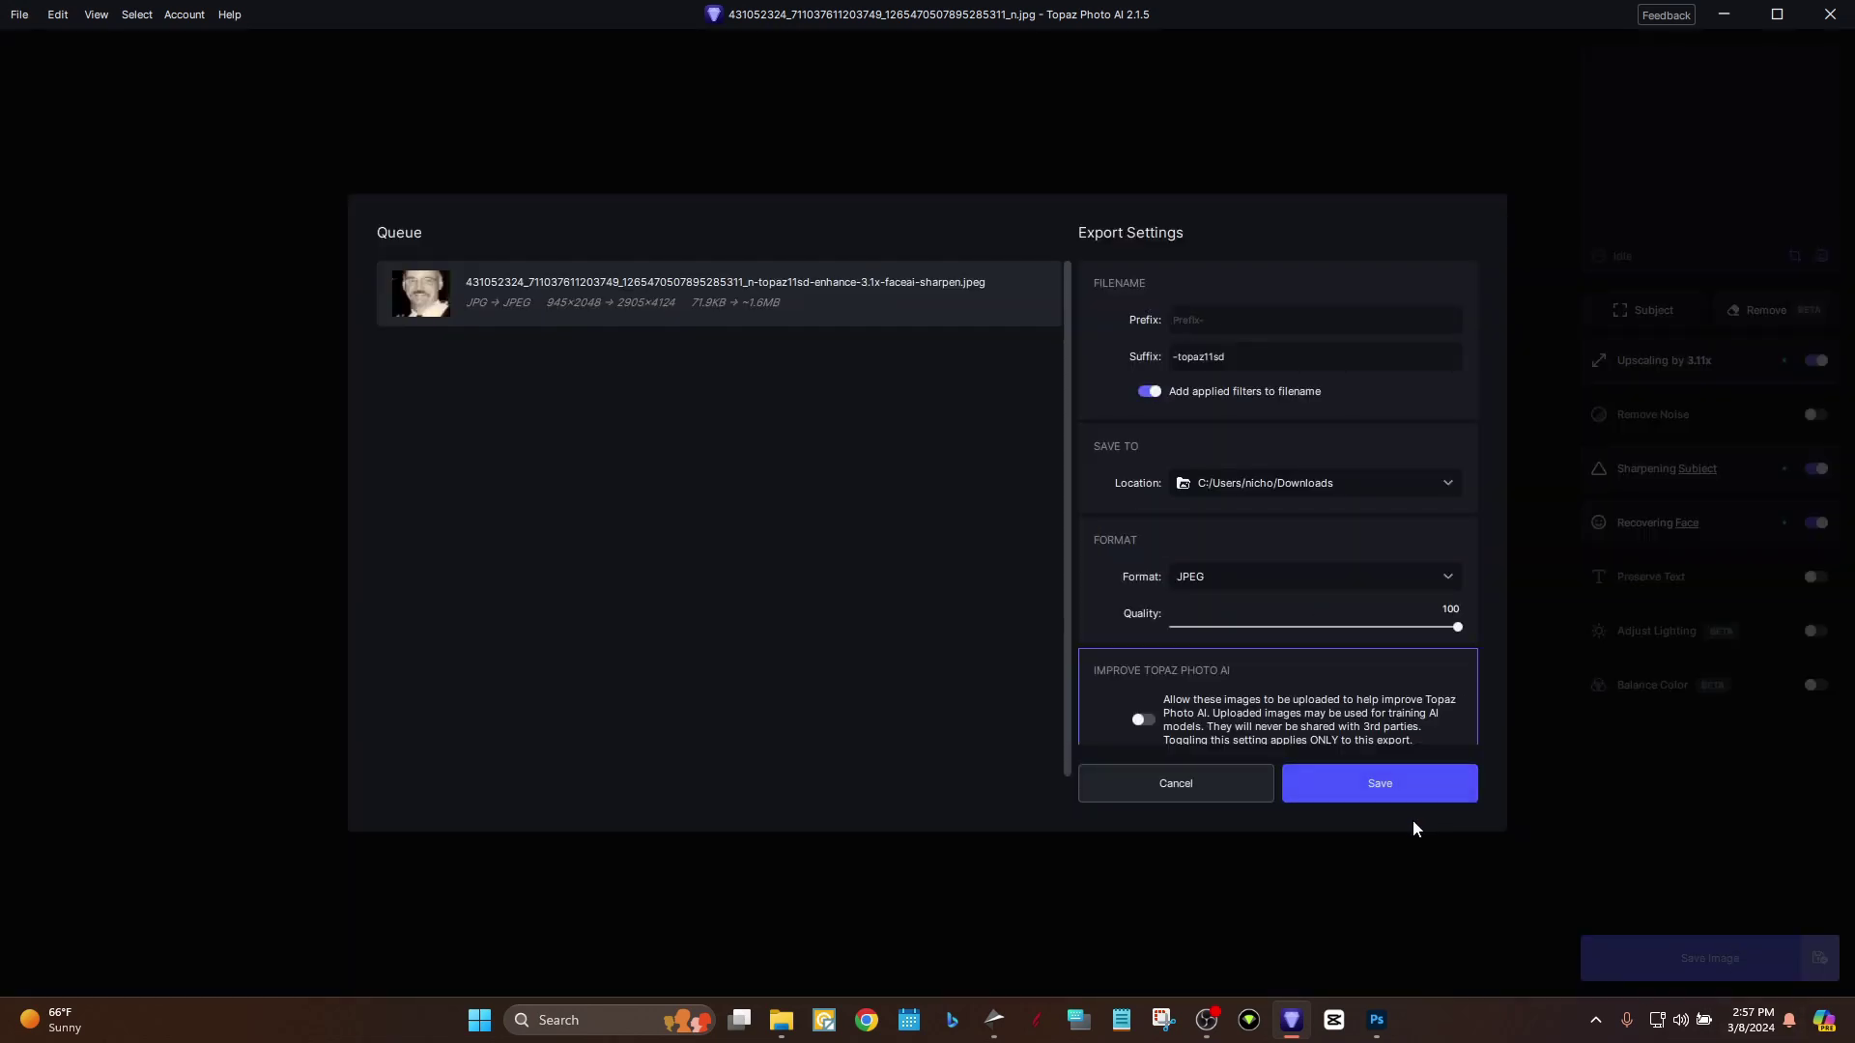
left_click(1396, 787)
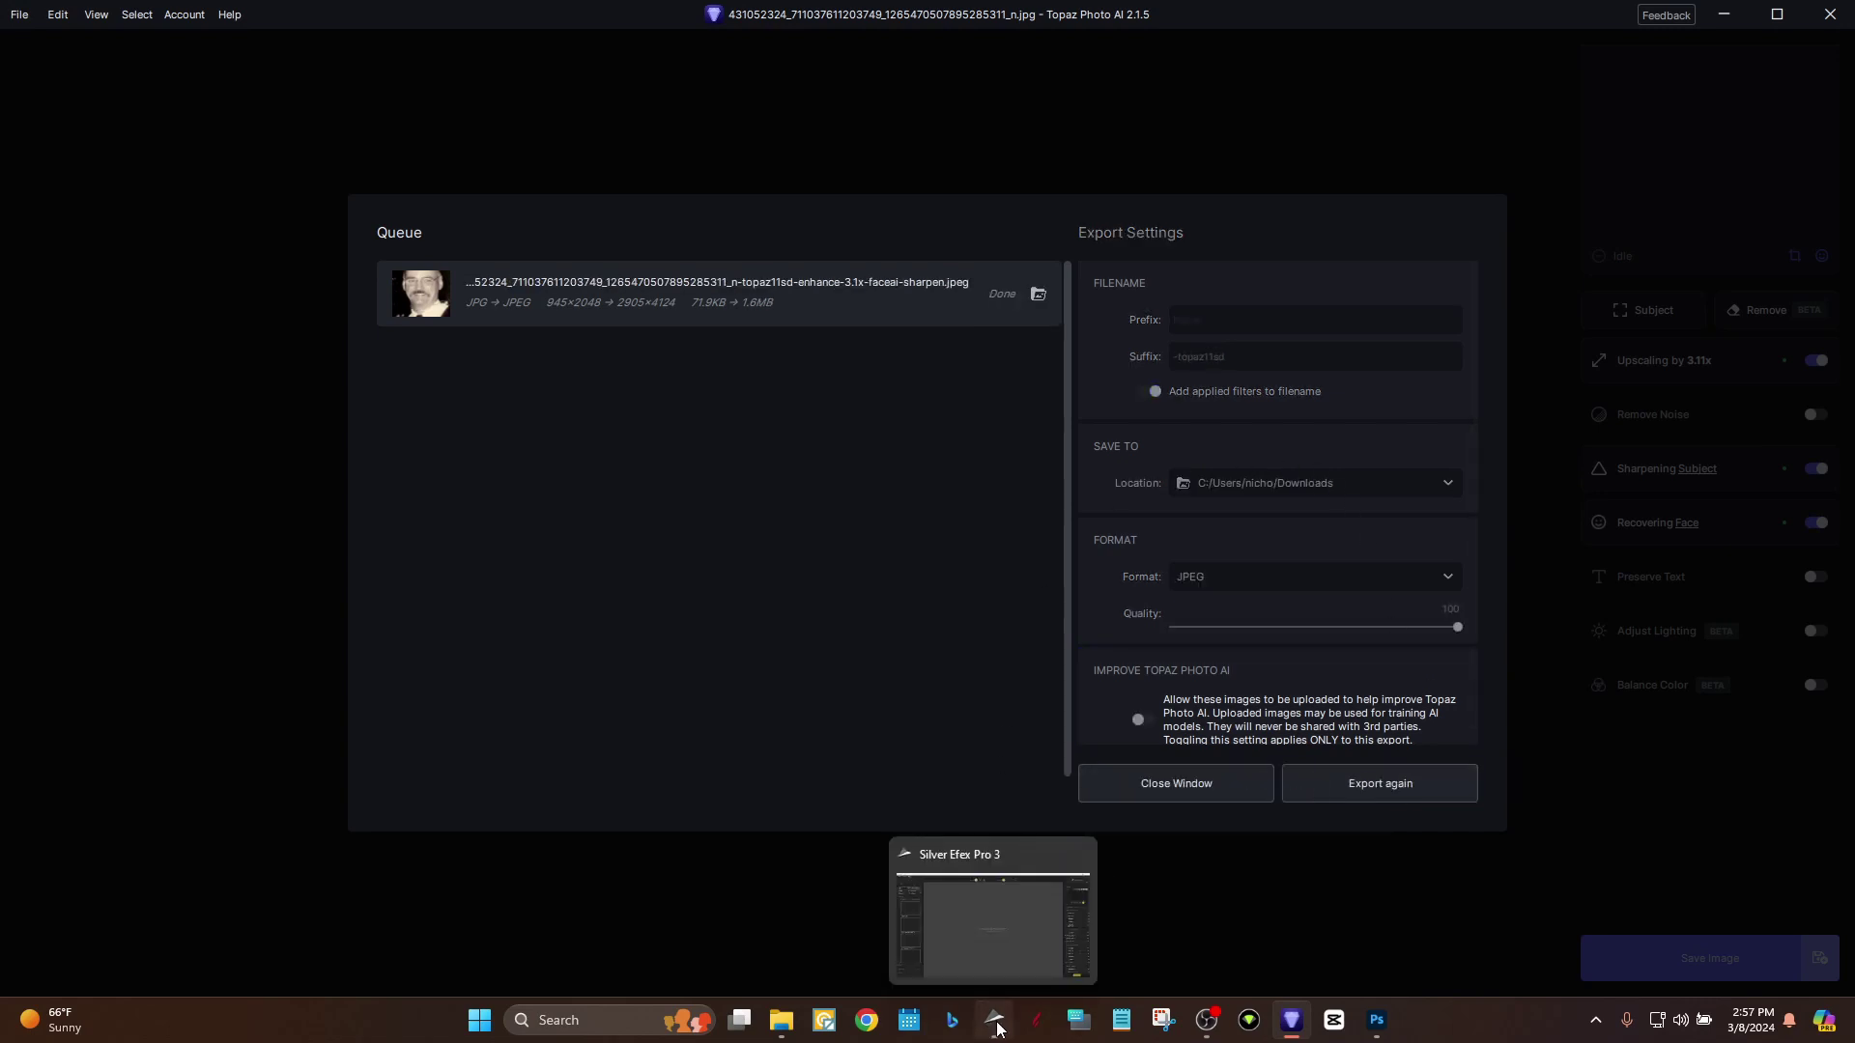
left_click(1162, 792)
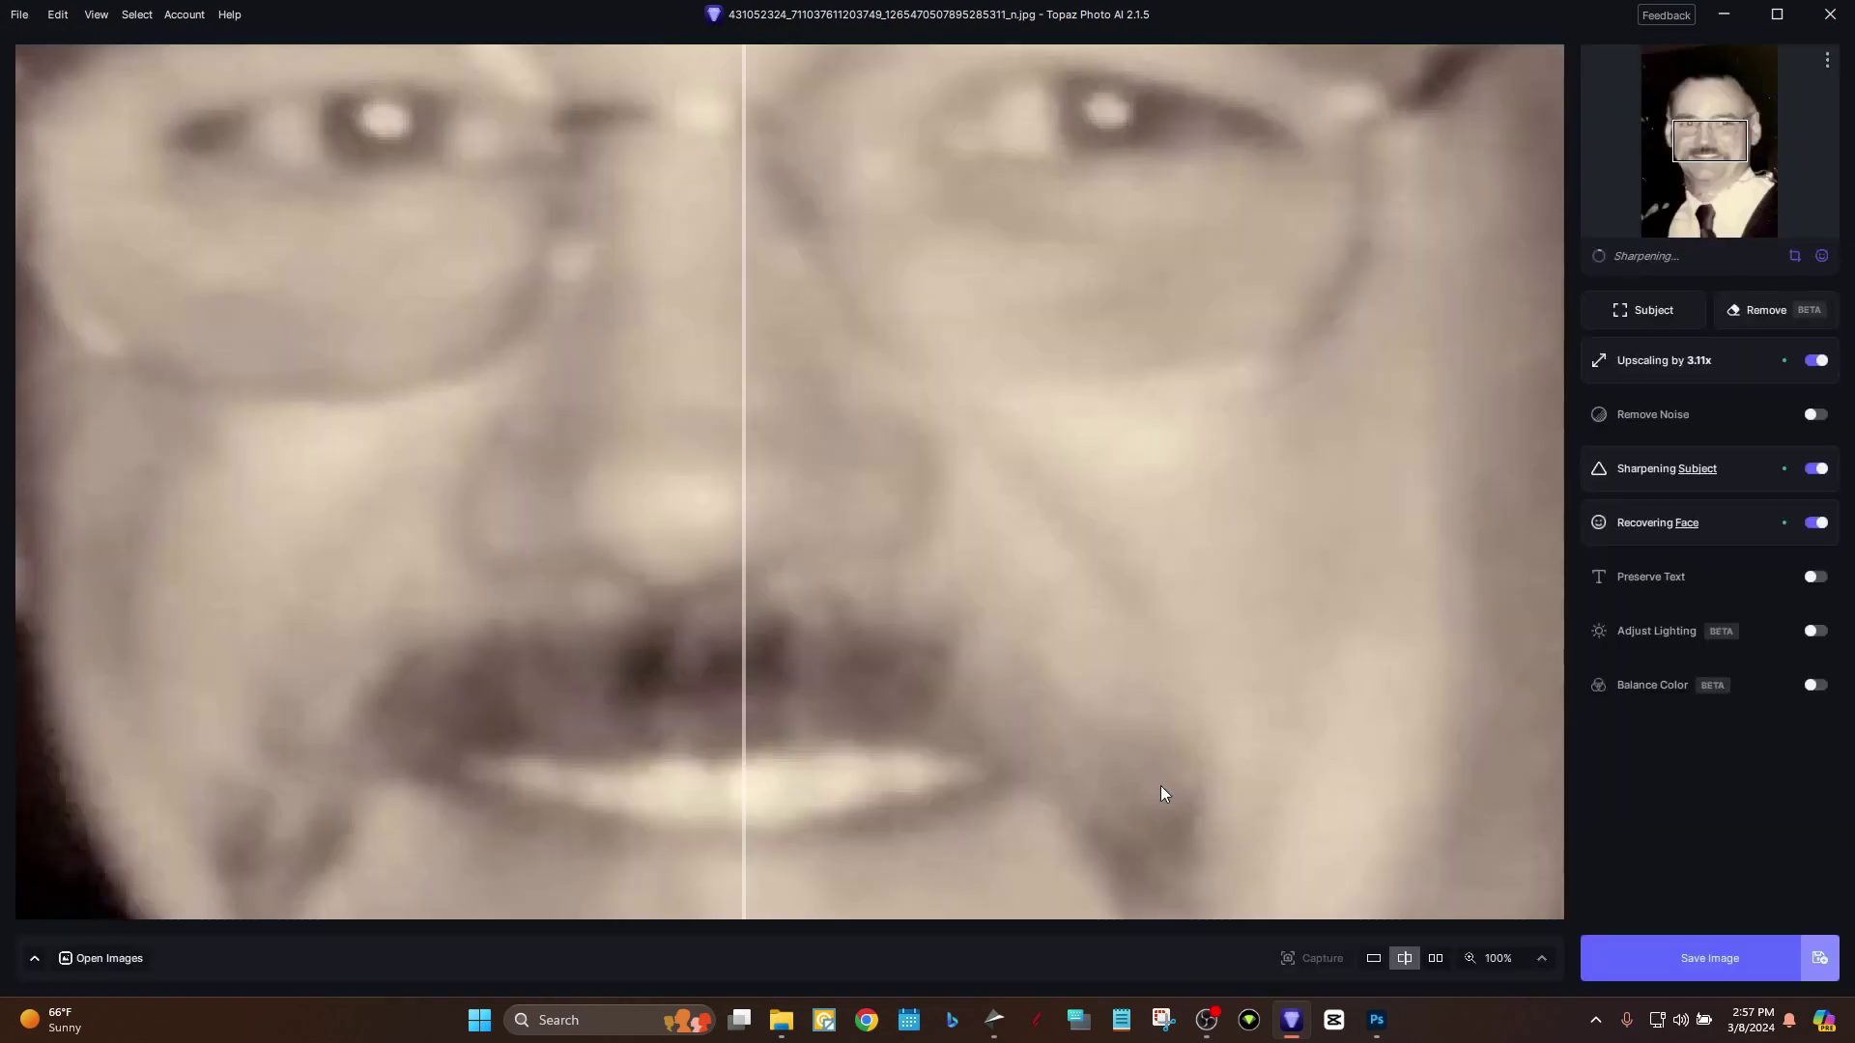
Switch to Silver Efex Pro 3 and open the exported portrait ending in topaz11sd-enhance-3.1x-faceai-sharpen from Downloads.
key("alt+Tab")
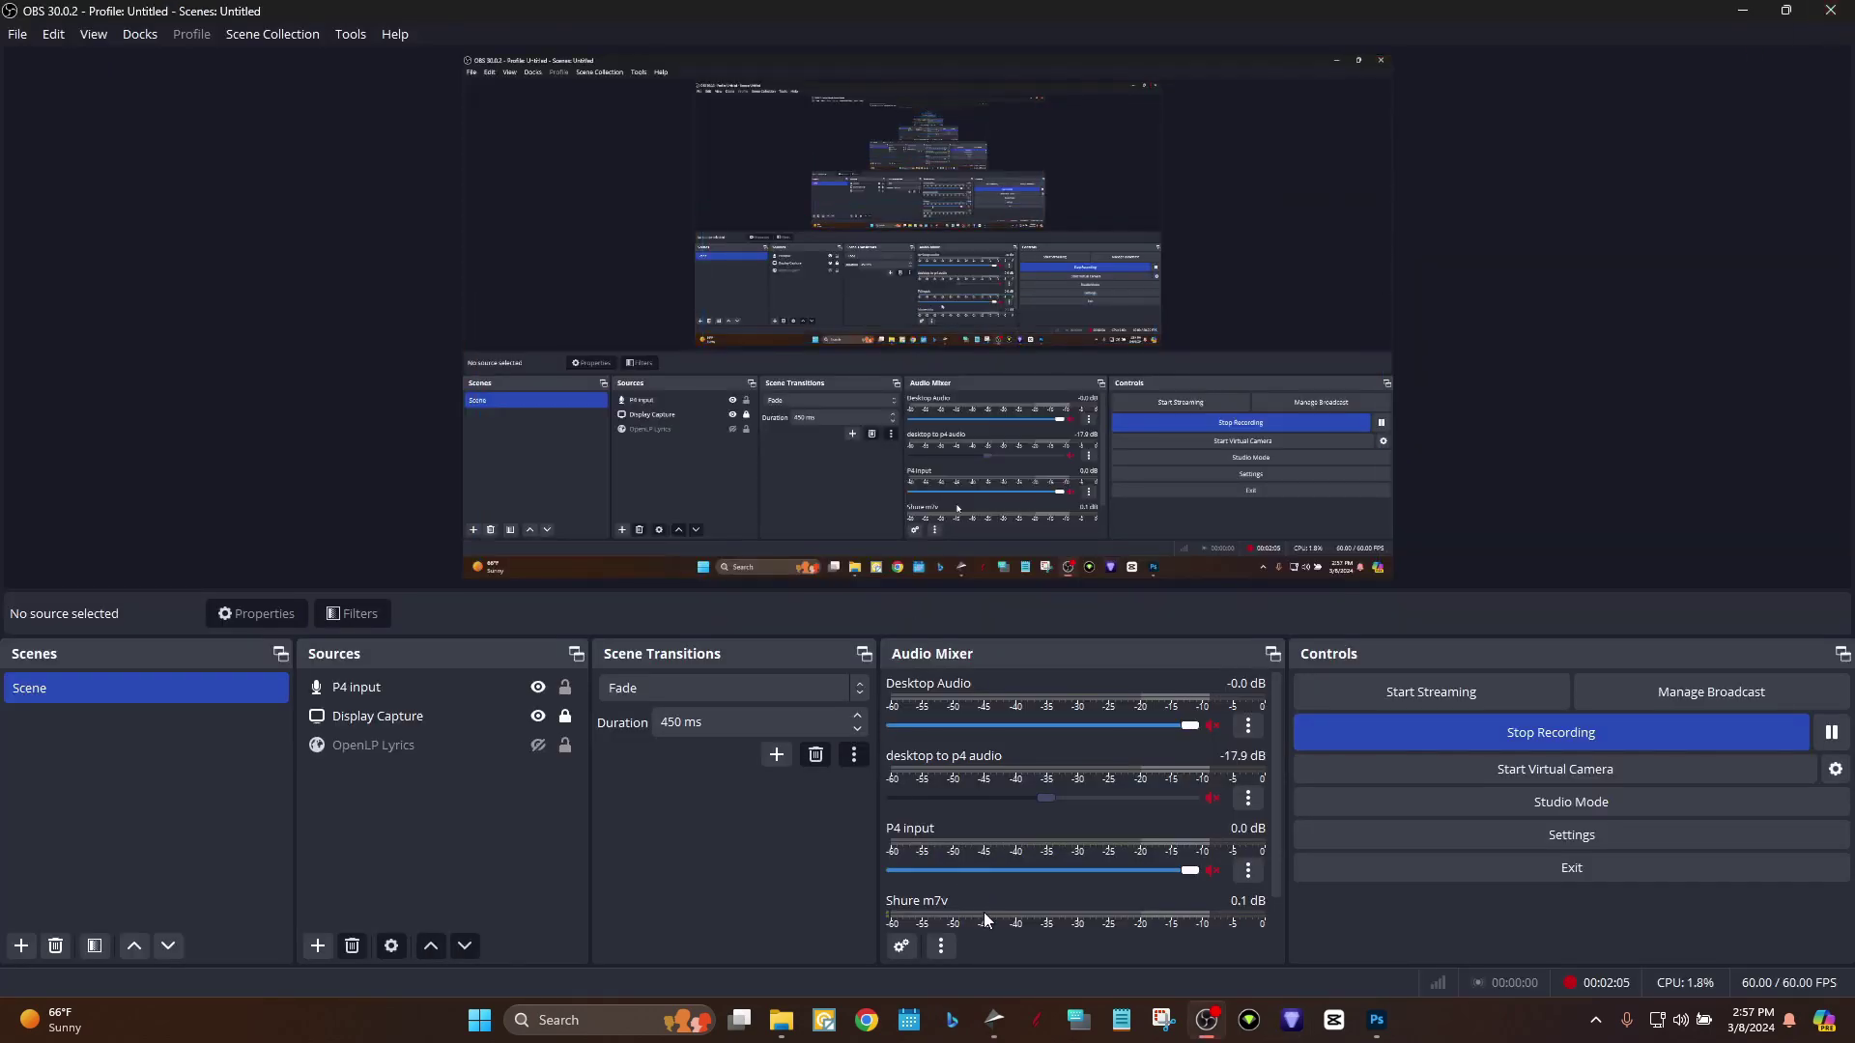
left_click(994, 1020)
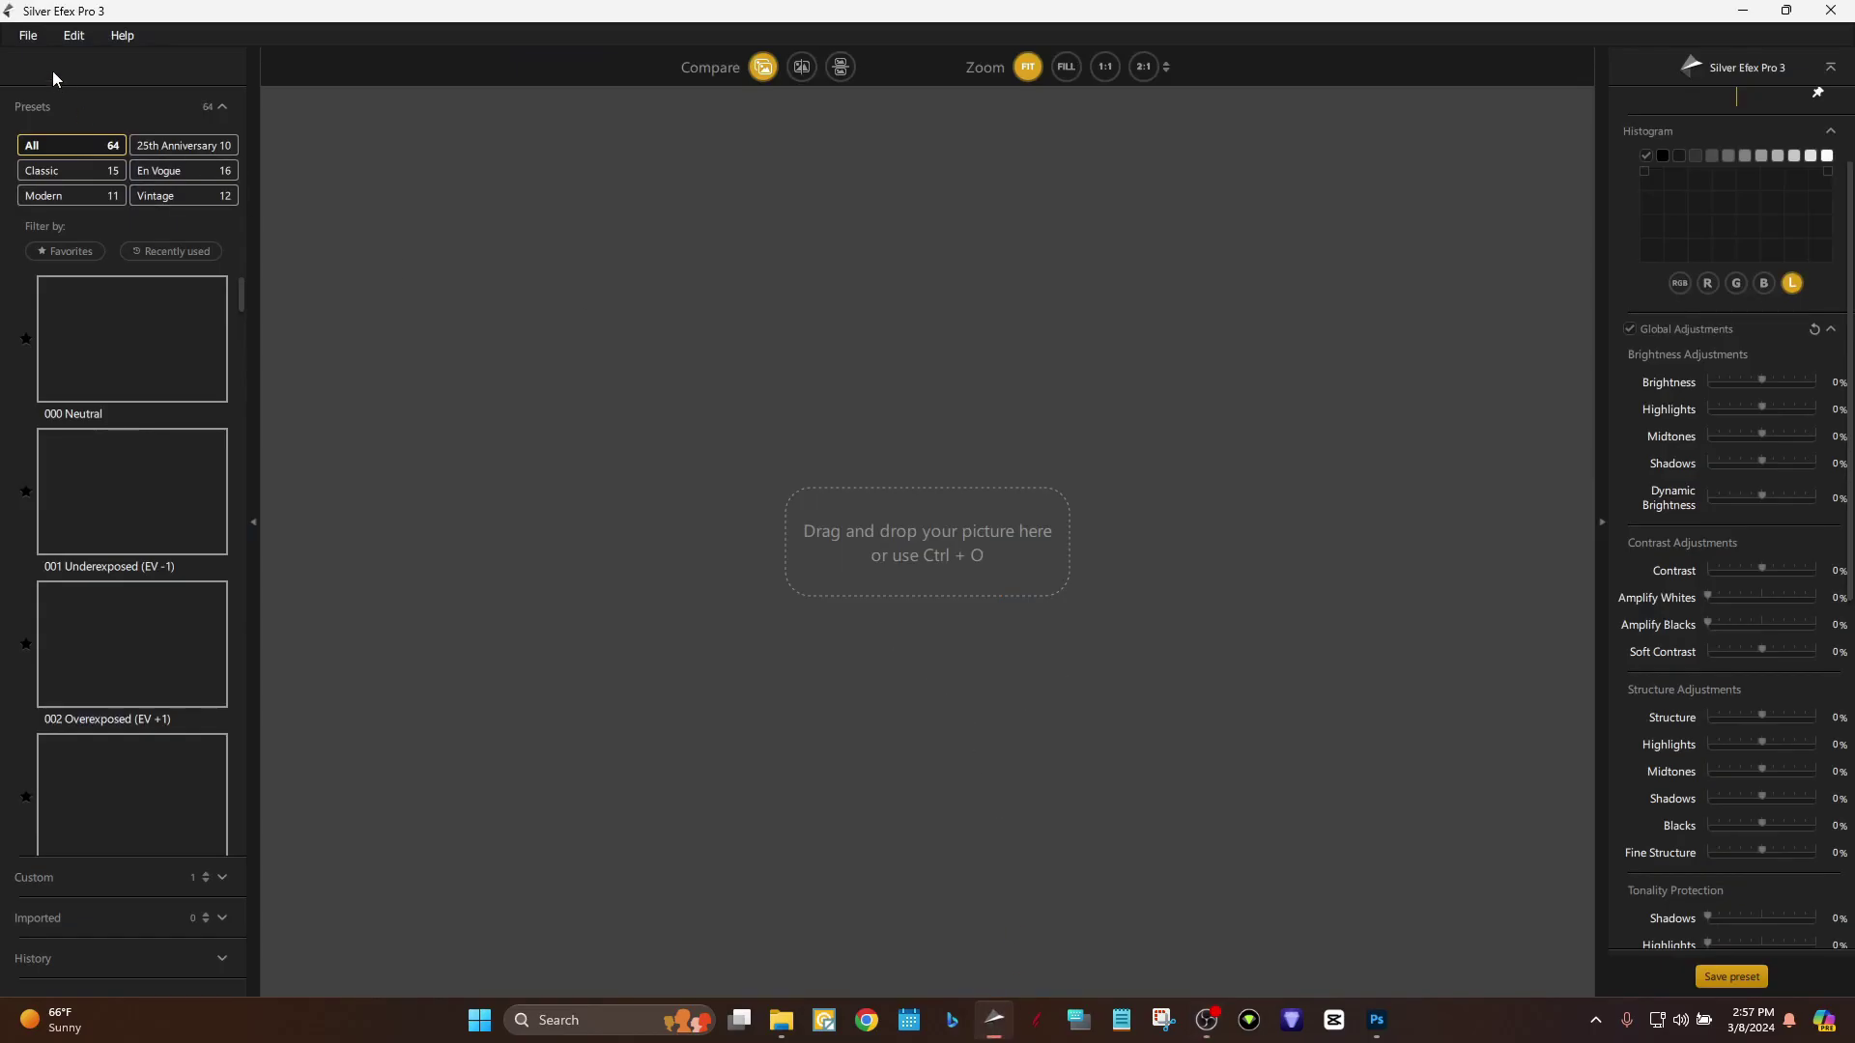
left_click(28, 35)
left_click(44, 64)
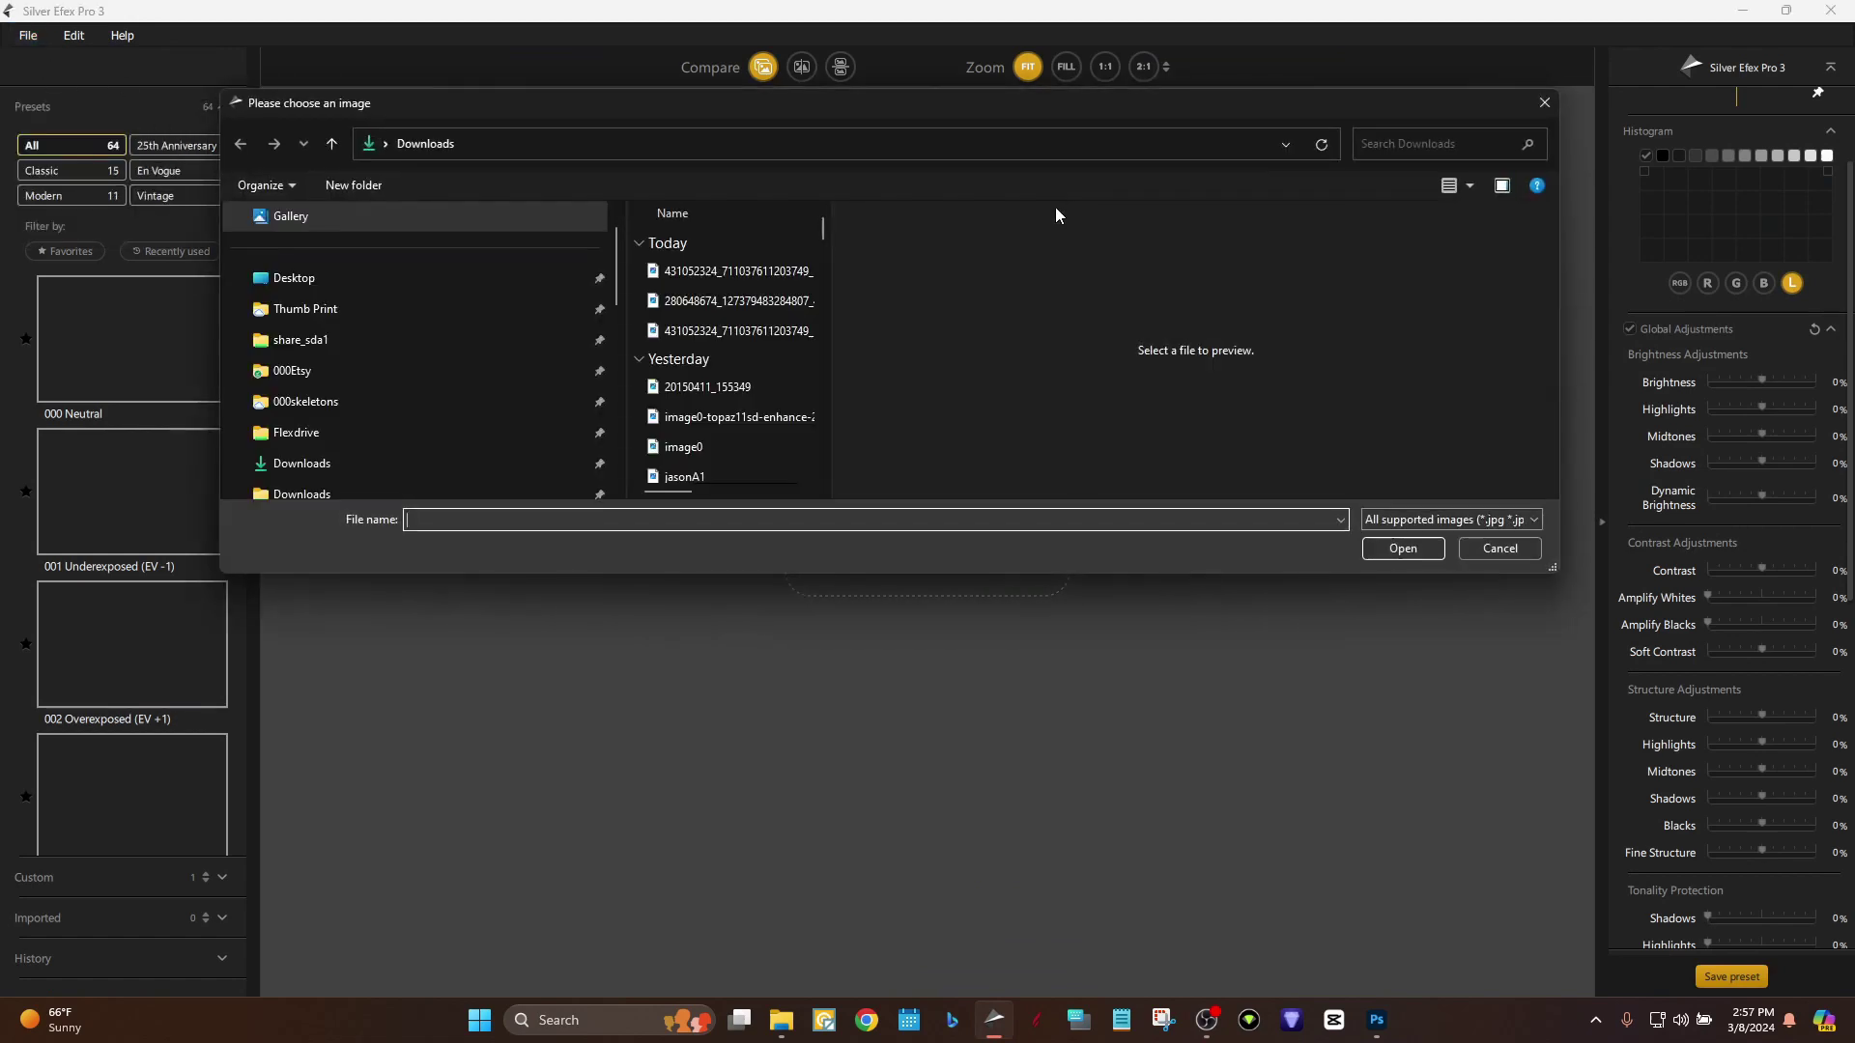
left_click(696, 270)
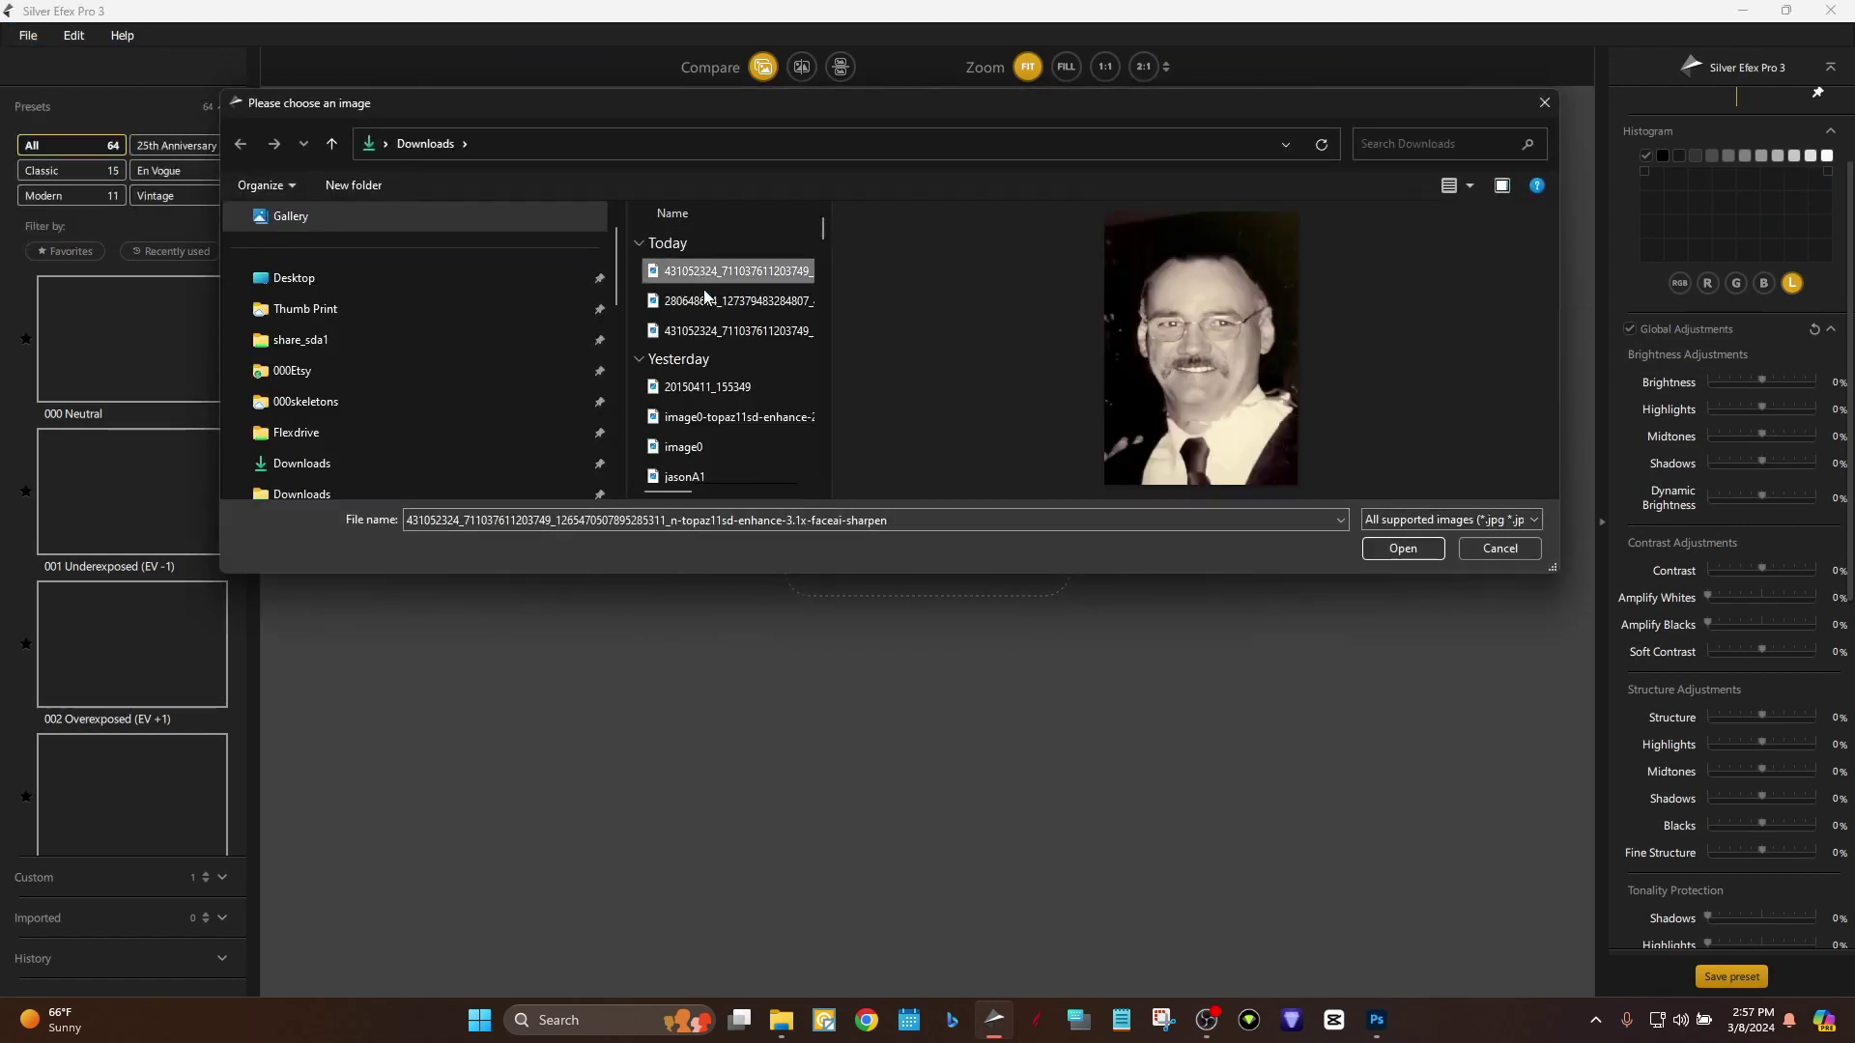
left_click(1384, 549)
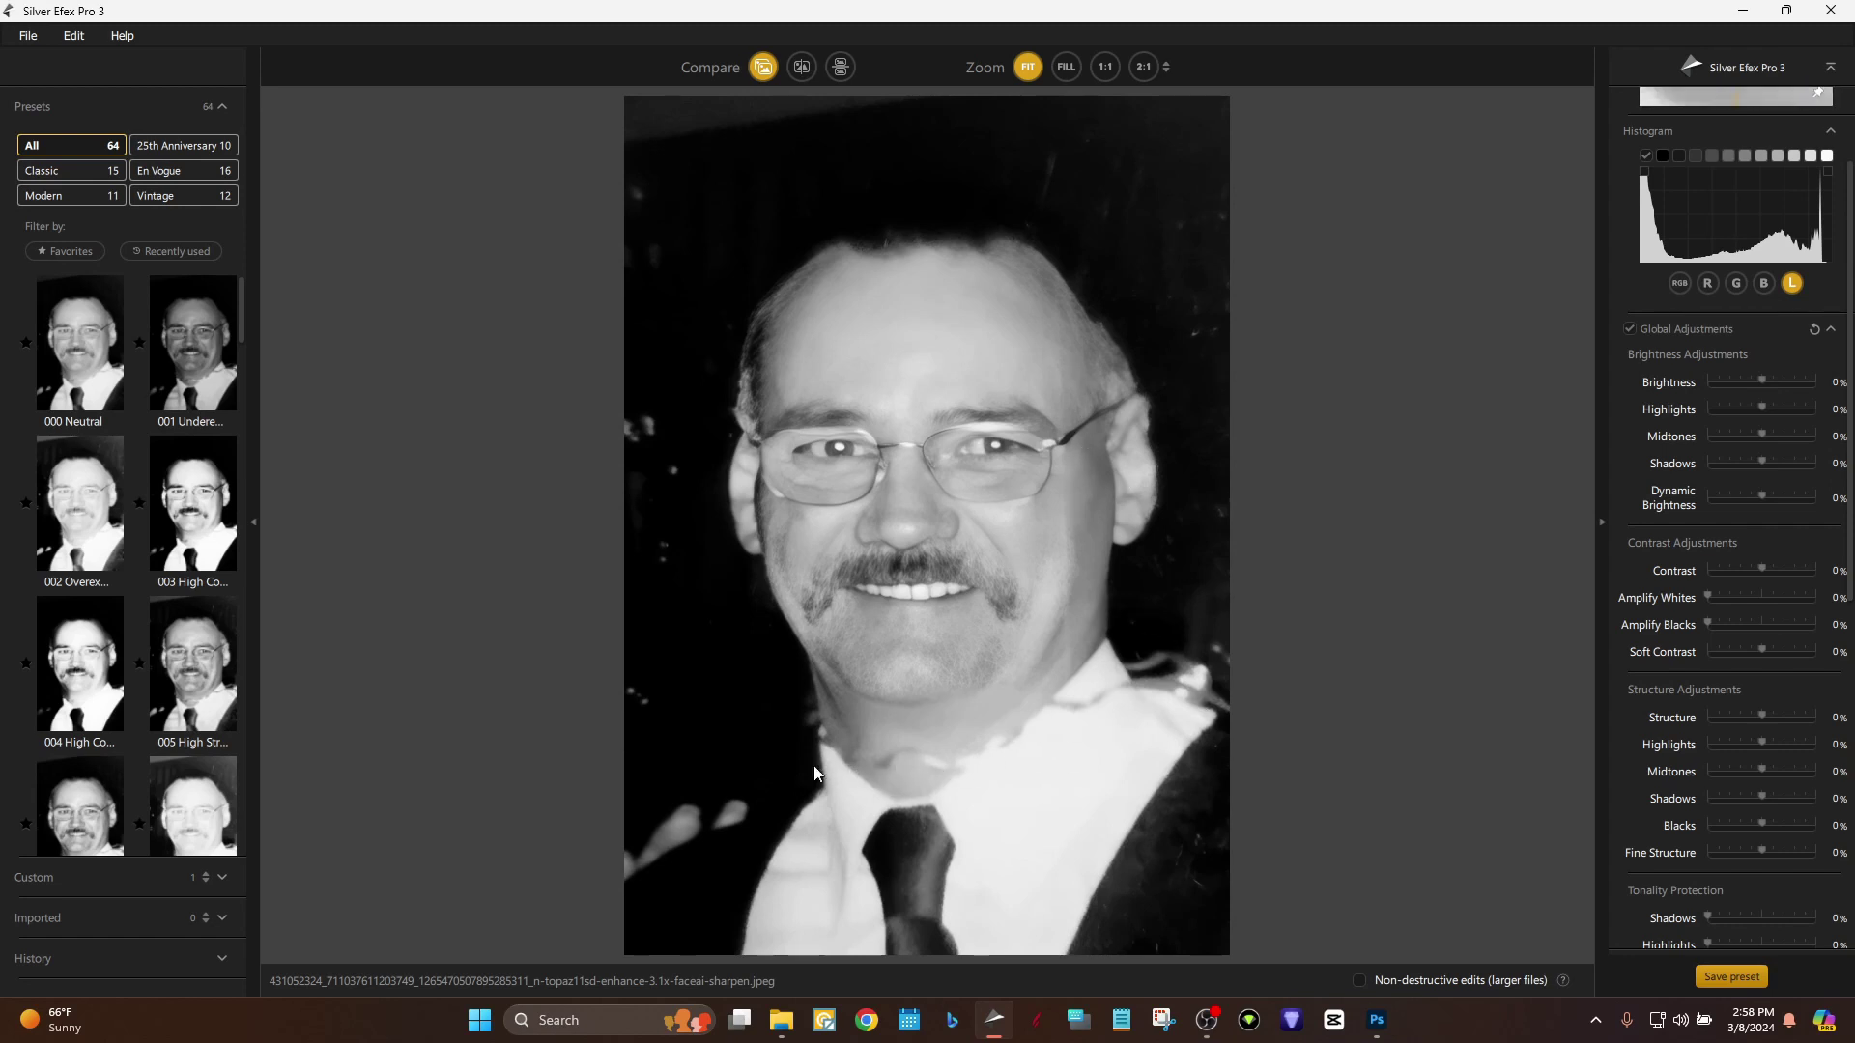
Try the black-and-white presets 001 Underexposed (EV -1), 005, 006 and 009 Low Key 1 on the portrait.
left_click(186, 378)
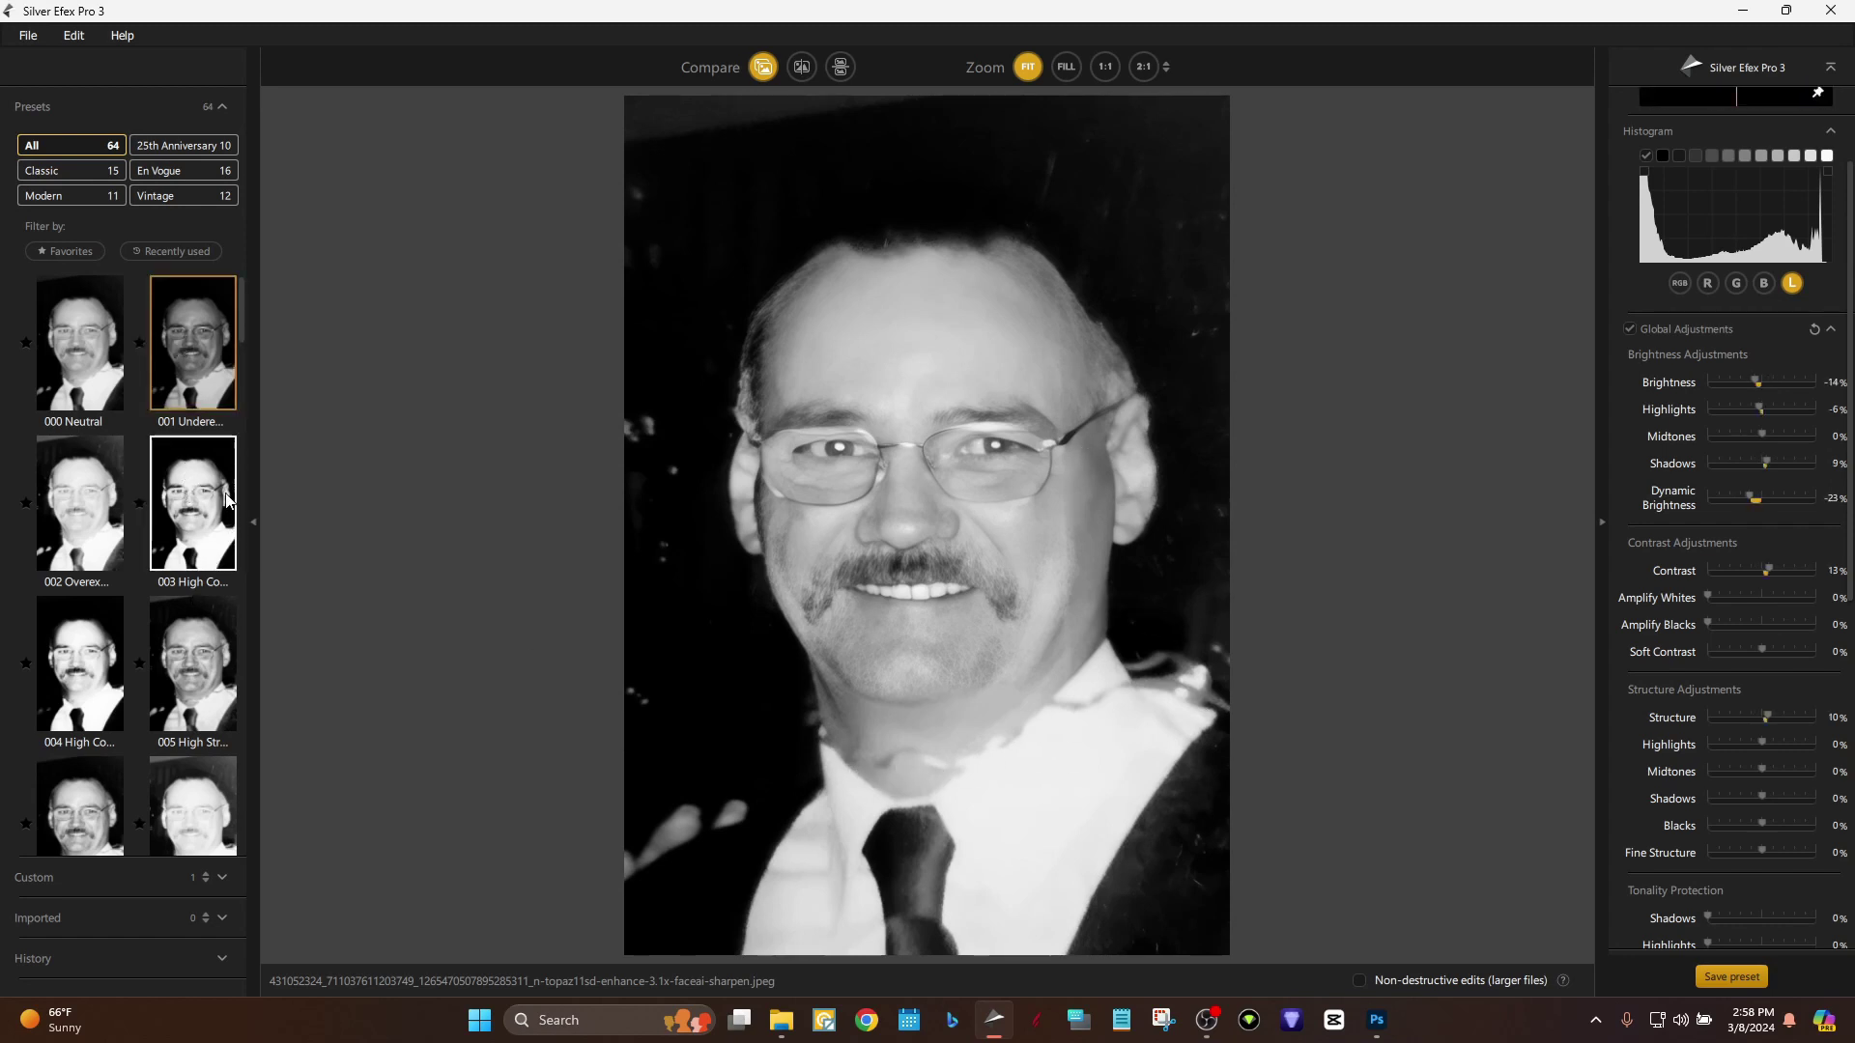
left_click(188, 663)
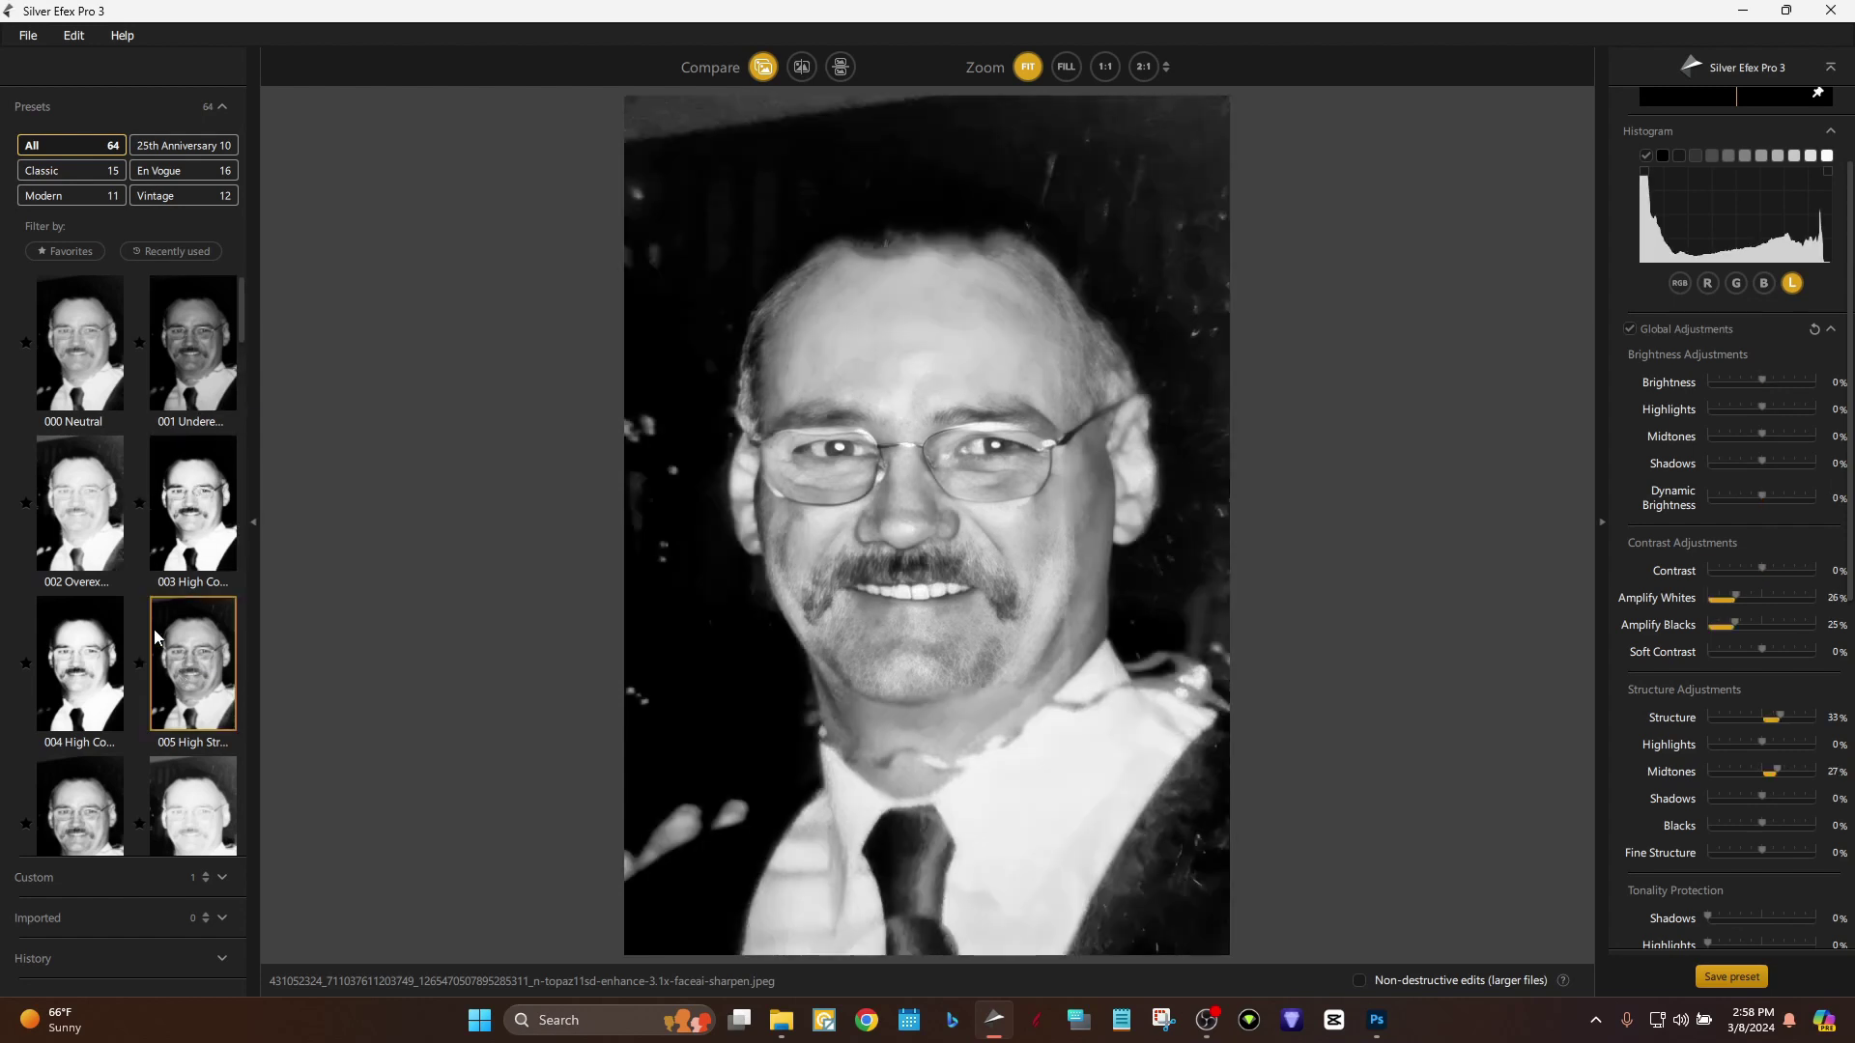
scroll(153, 629, "down", 3)
left_click(87, 617)
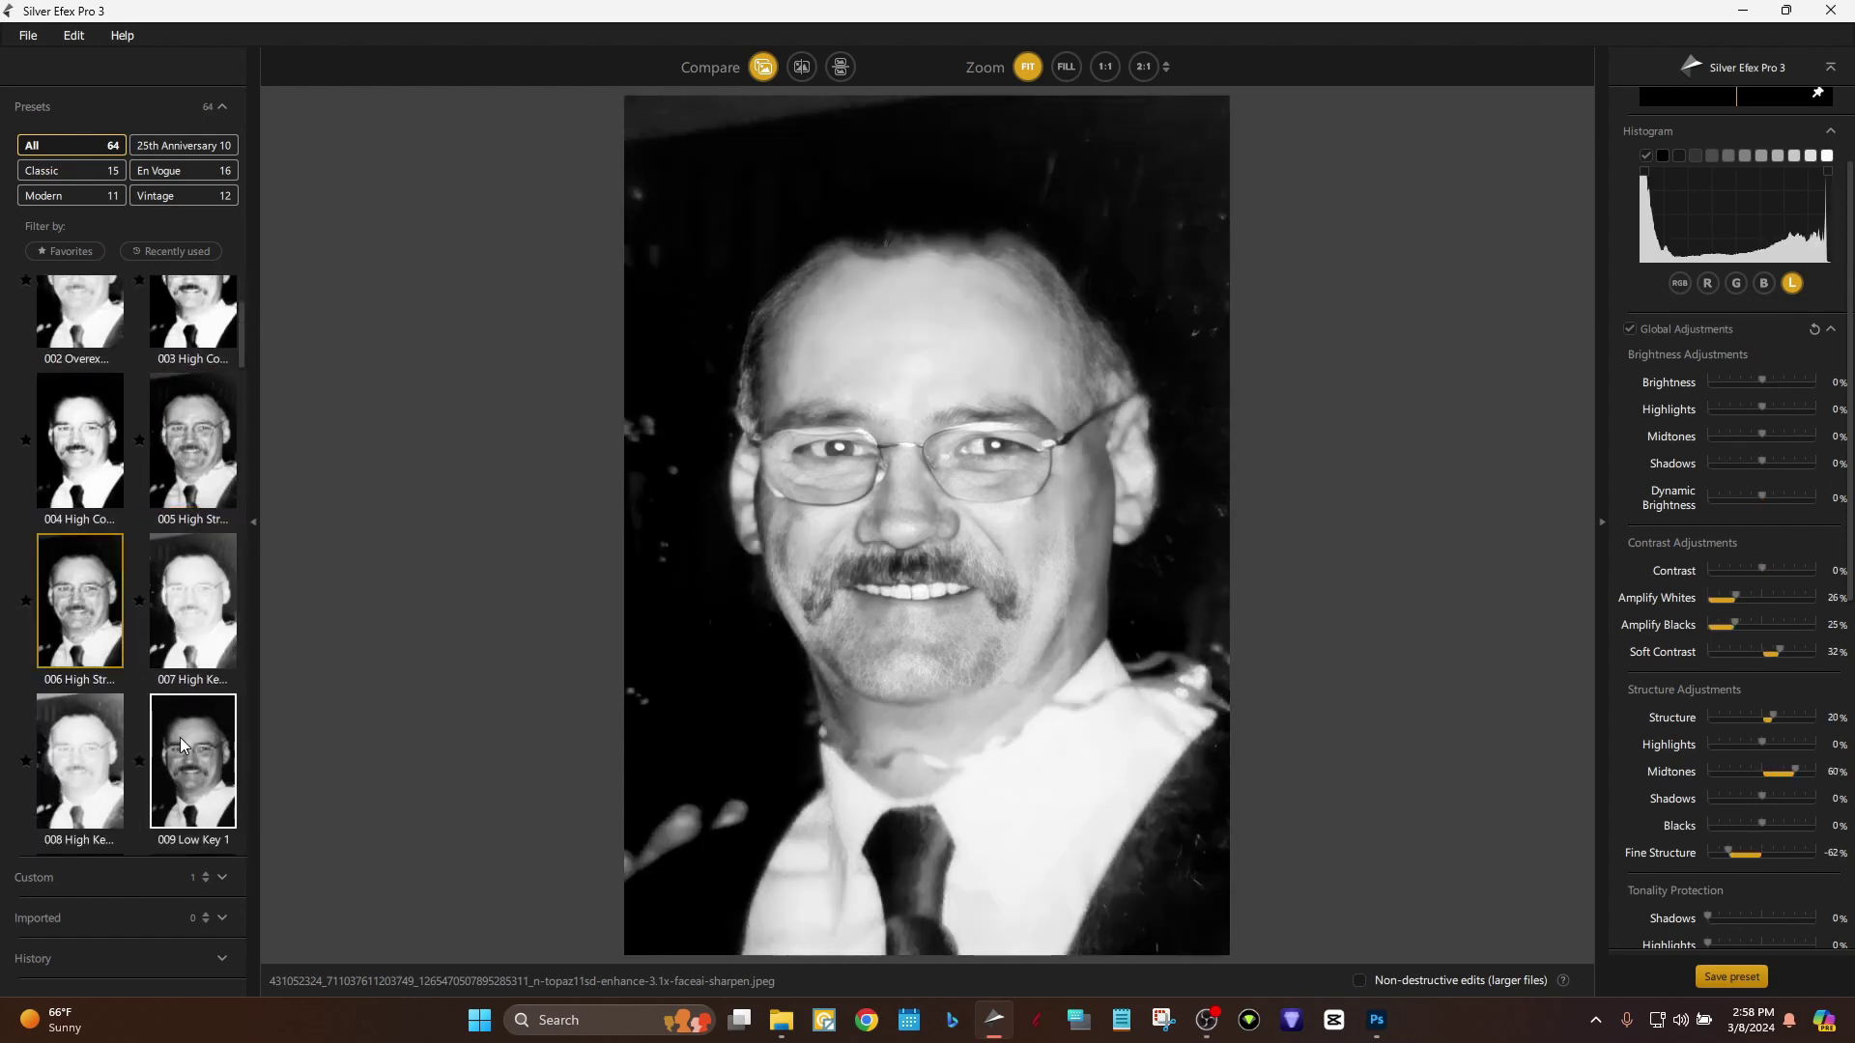
left_click(182, 738)
Try the presets 010 Low Key 2, 012, 013 and 015 on the portrait.
scroll(177, 711, "down", 5)
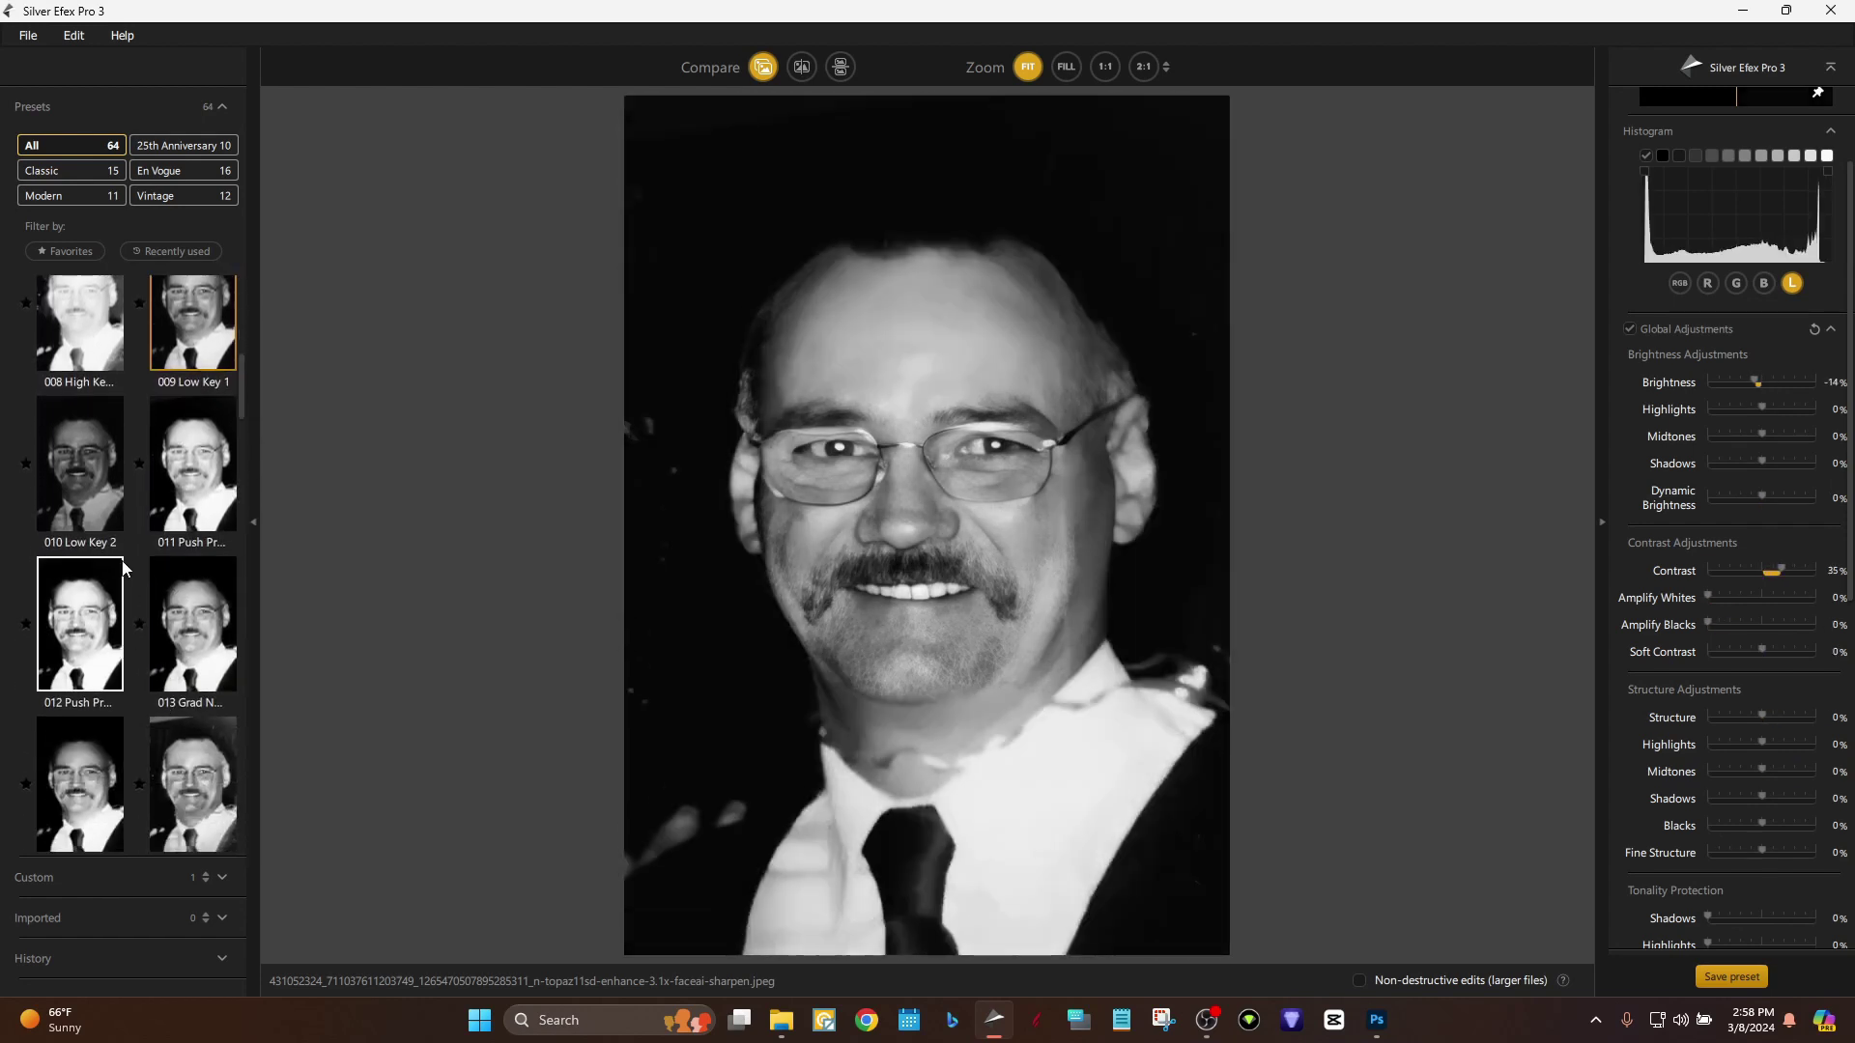
left_click(95, 487)
left_click(87, 613)
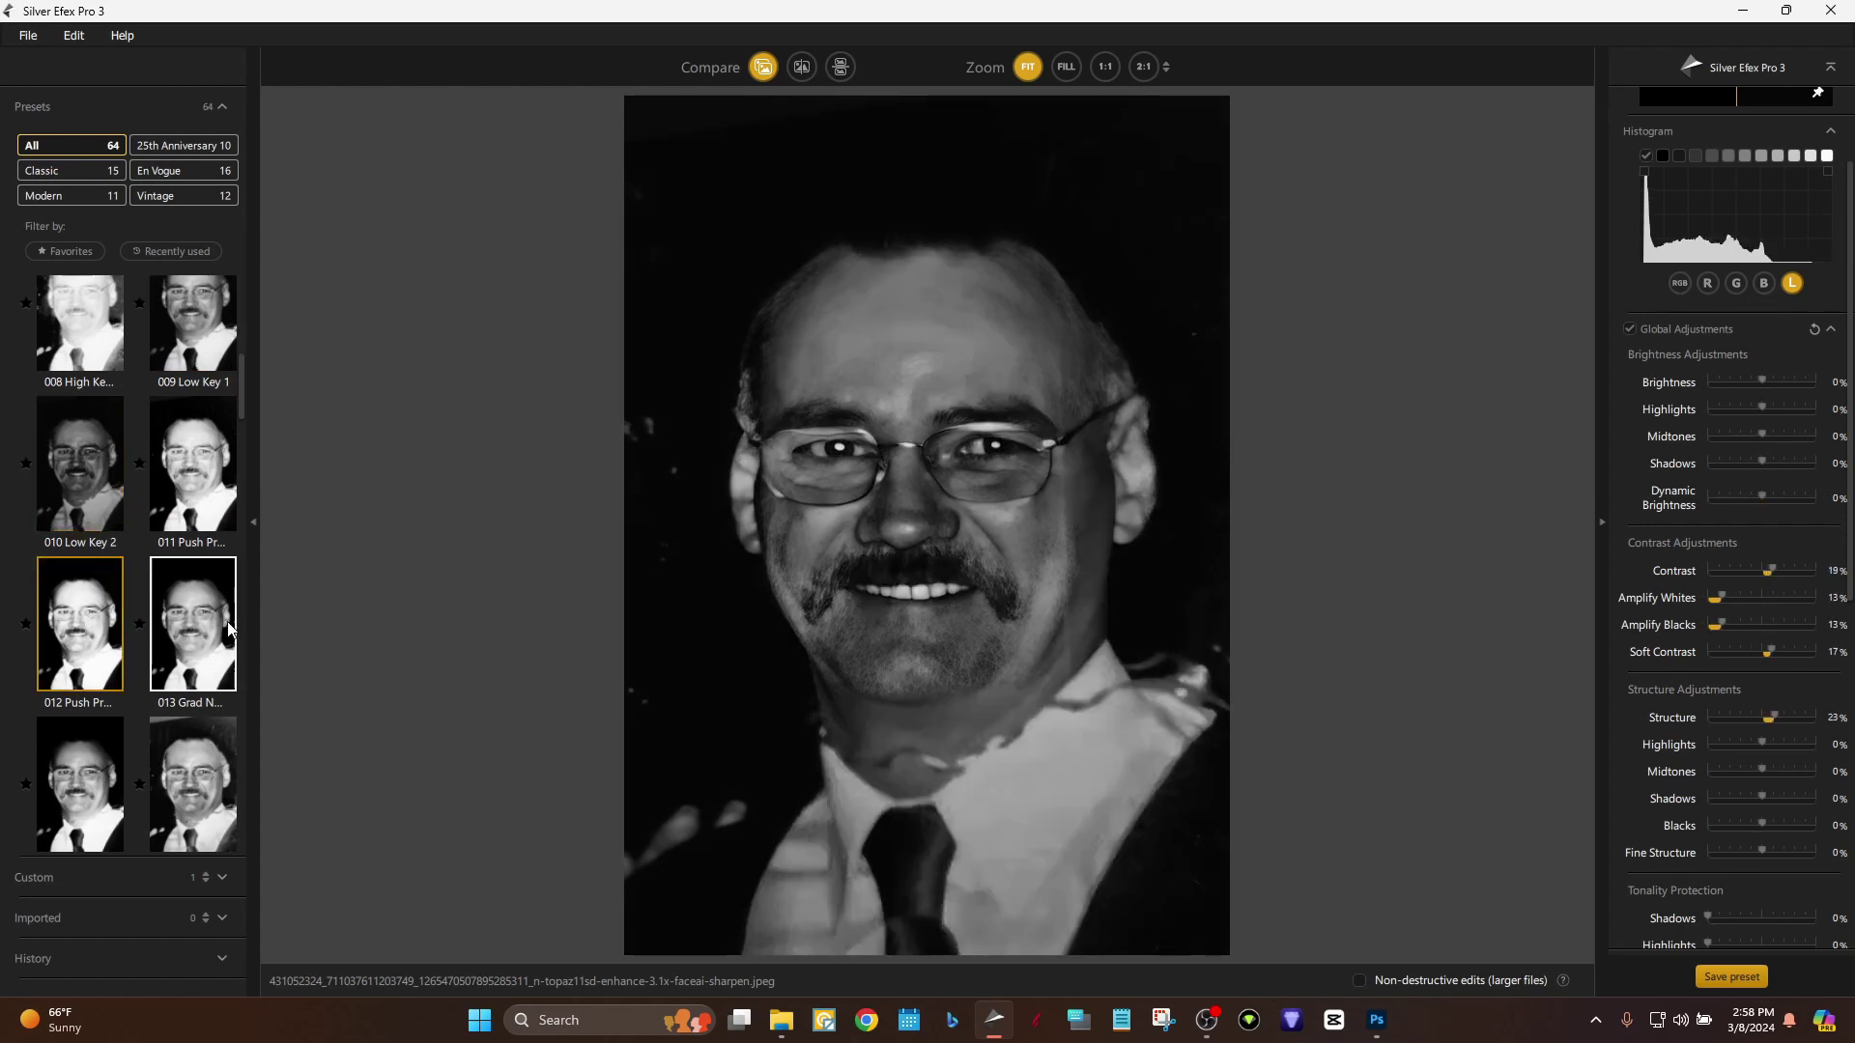
left_click(222, 624)
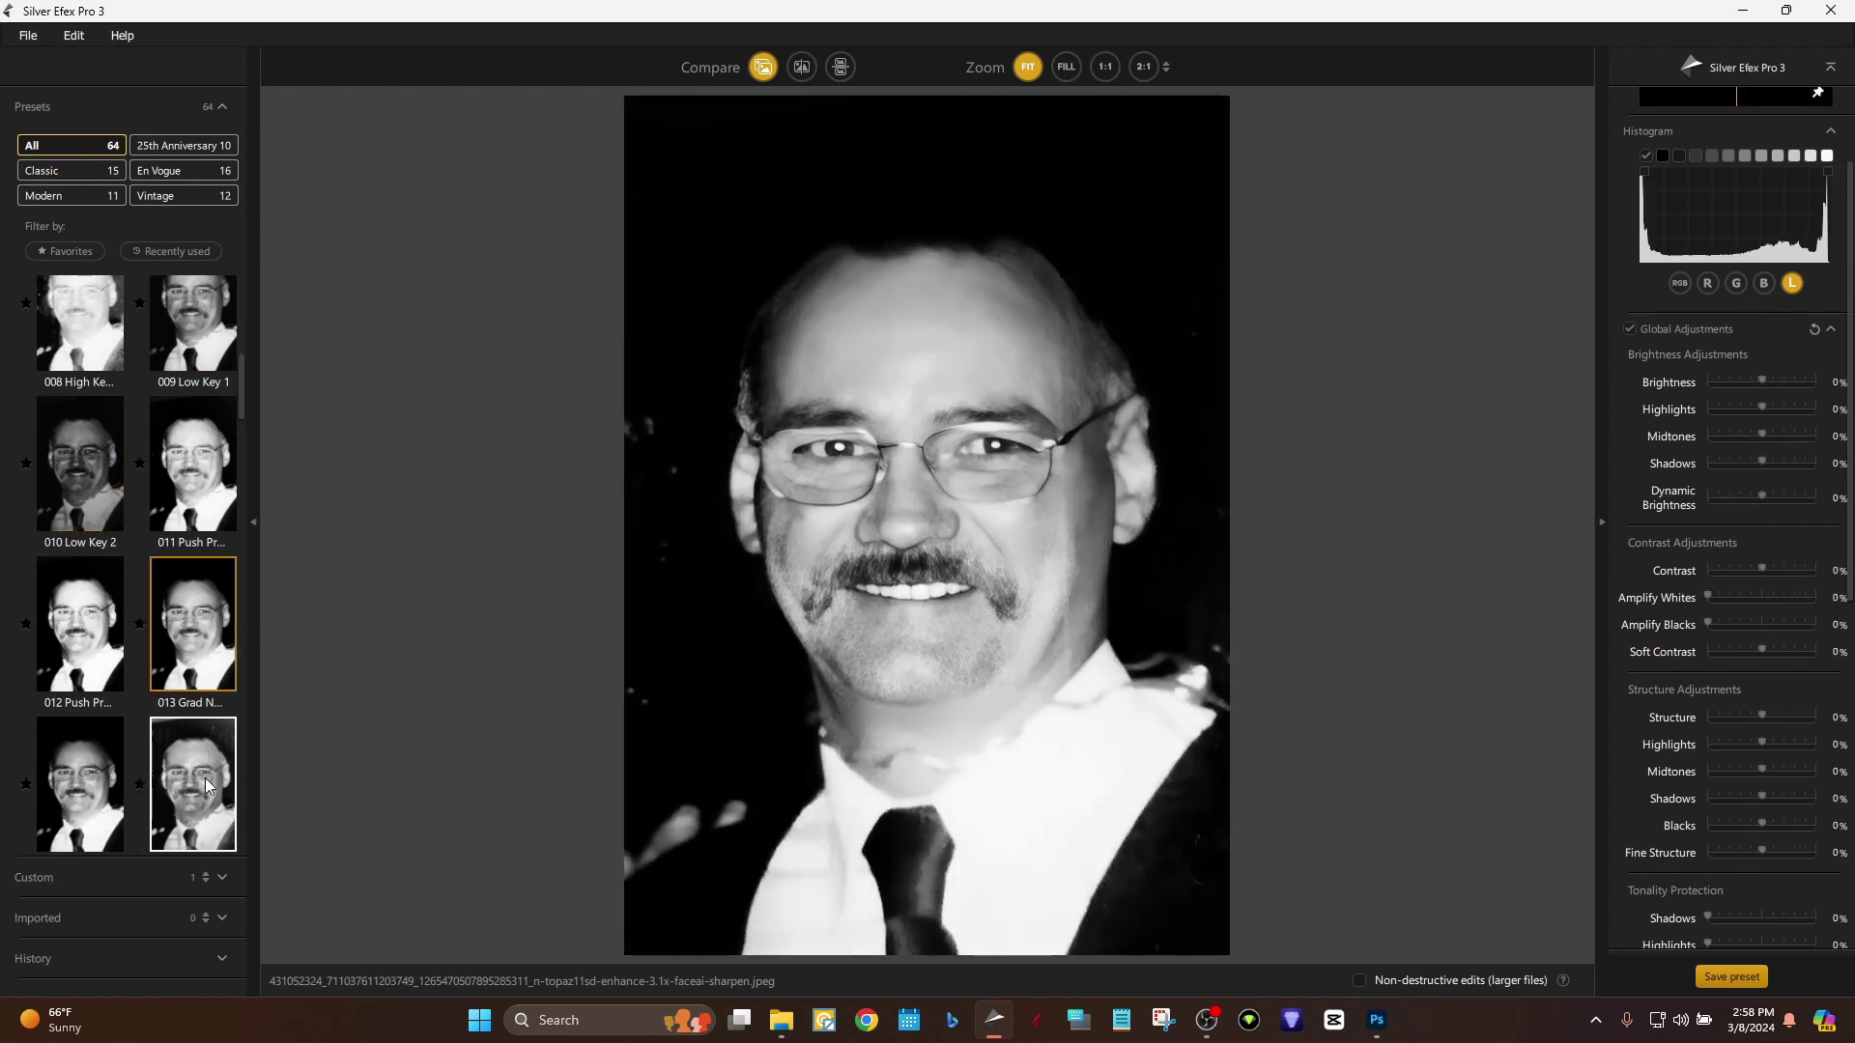
left_click(205, 778)
Try the presets 024 and 051 from further down the list on the portrait.
scroll(205, 778, "down", 8)
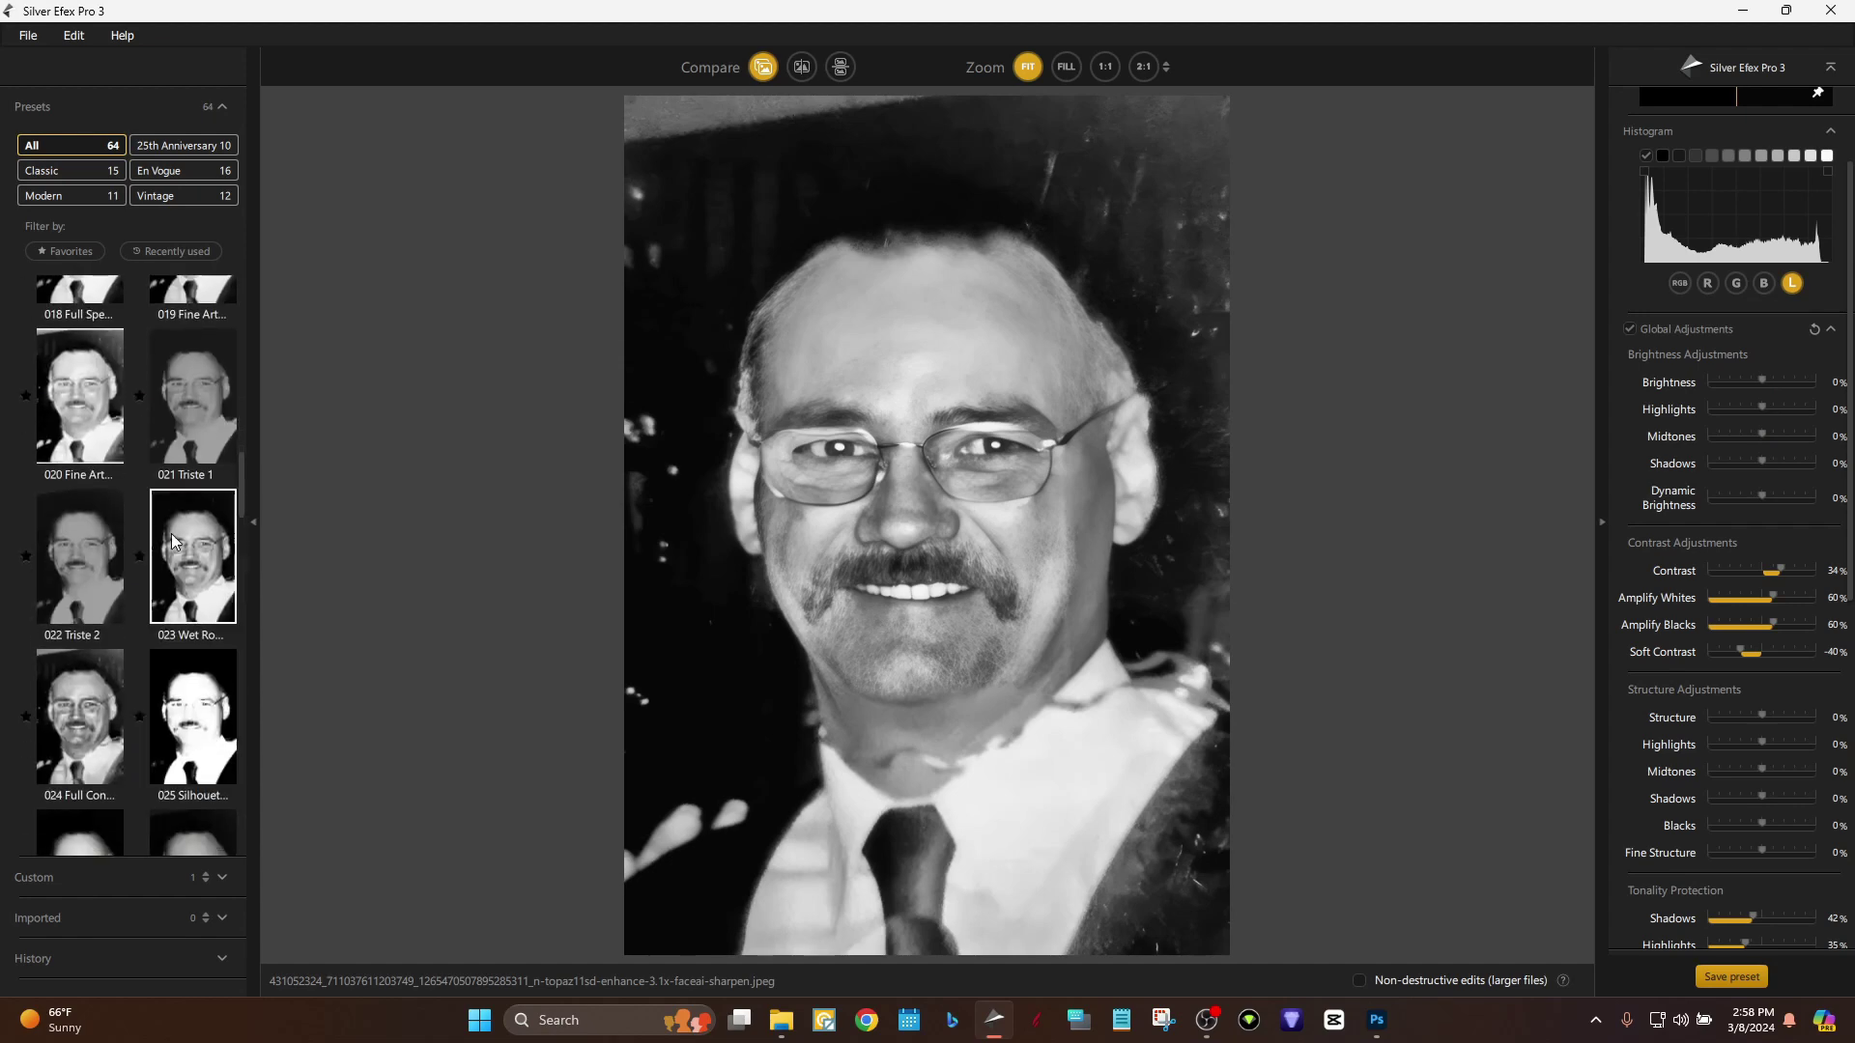
left_click(102, 695)
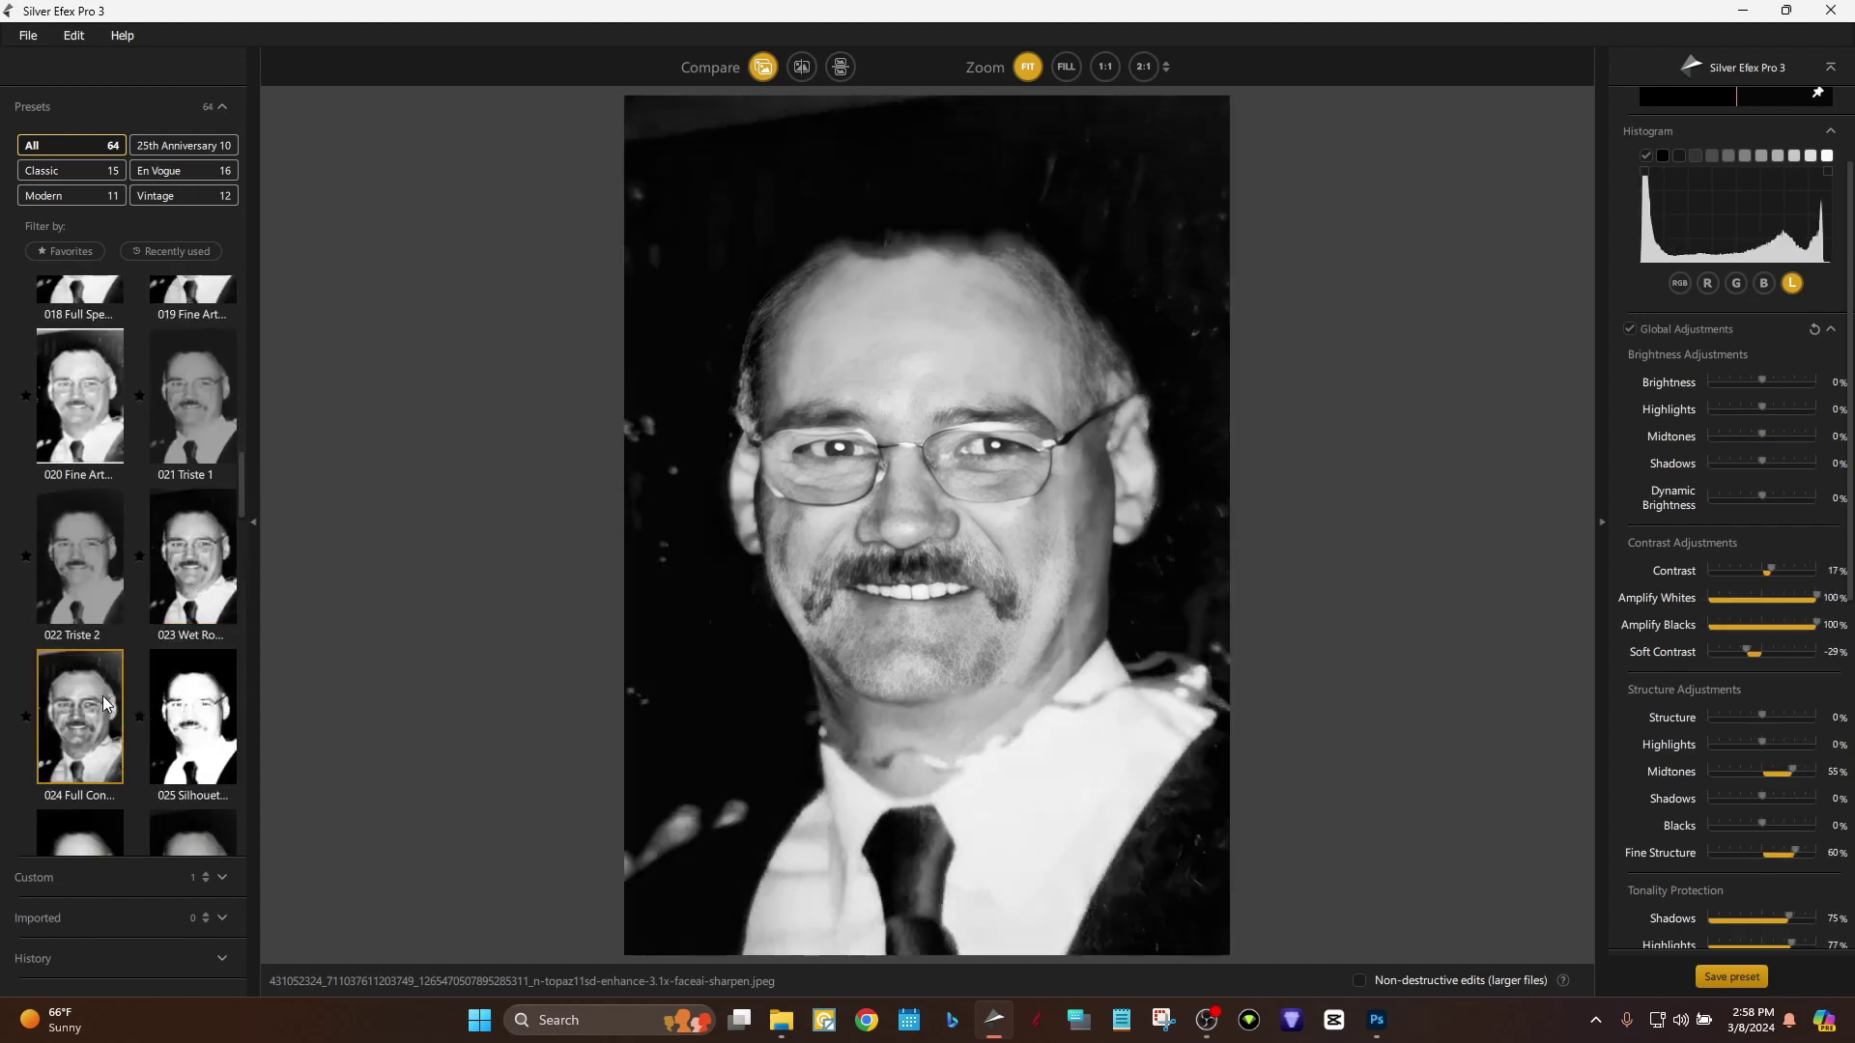
scroll(102, 696, "down", 10)
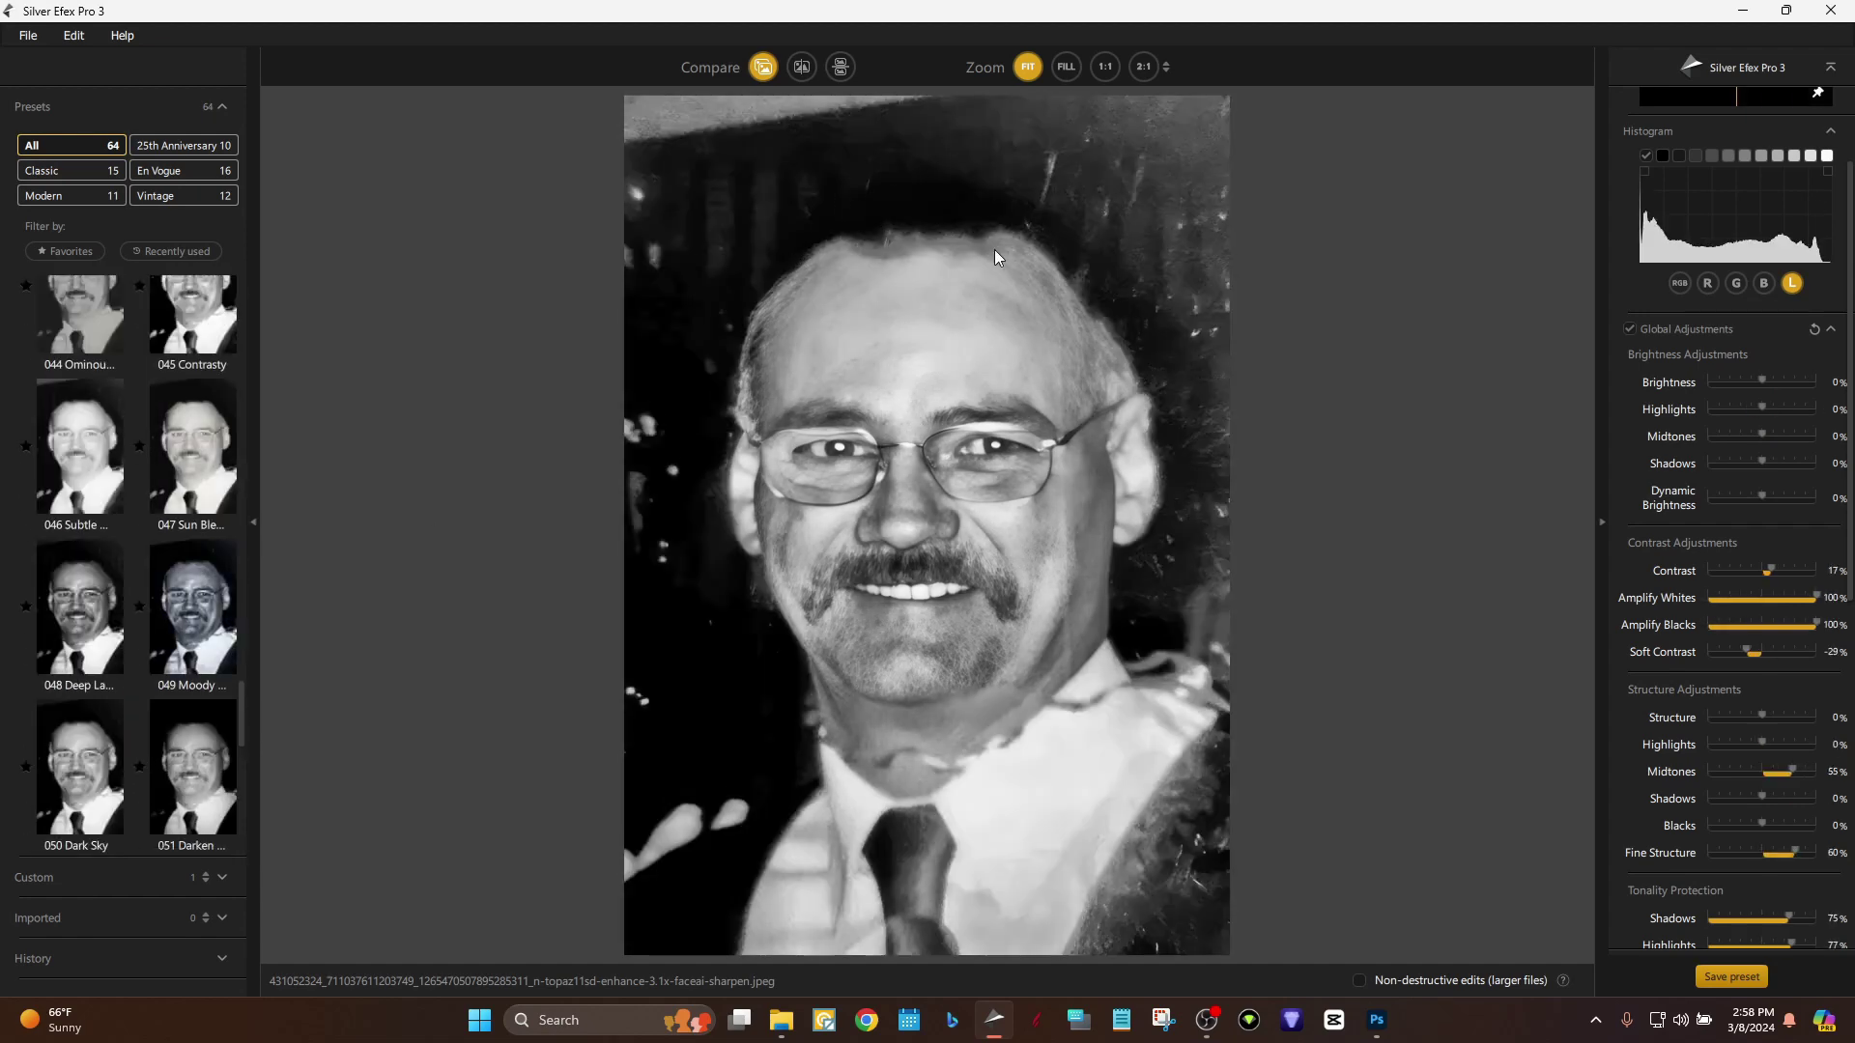
left_click(193, 763)
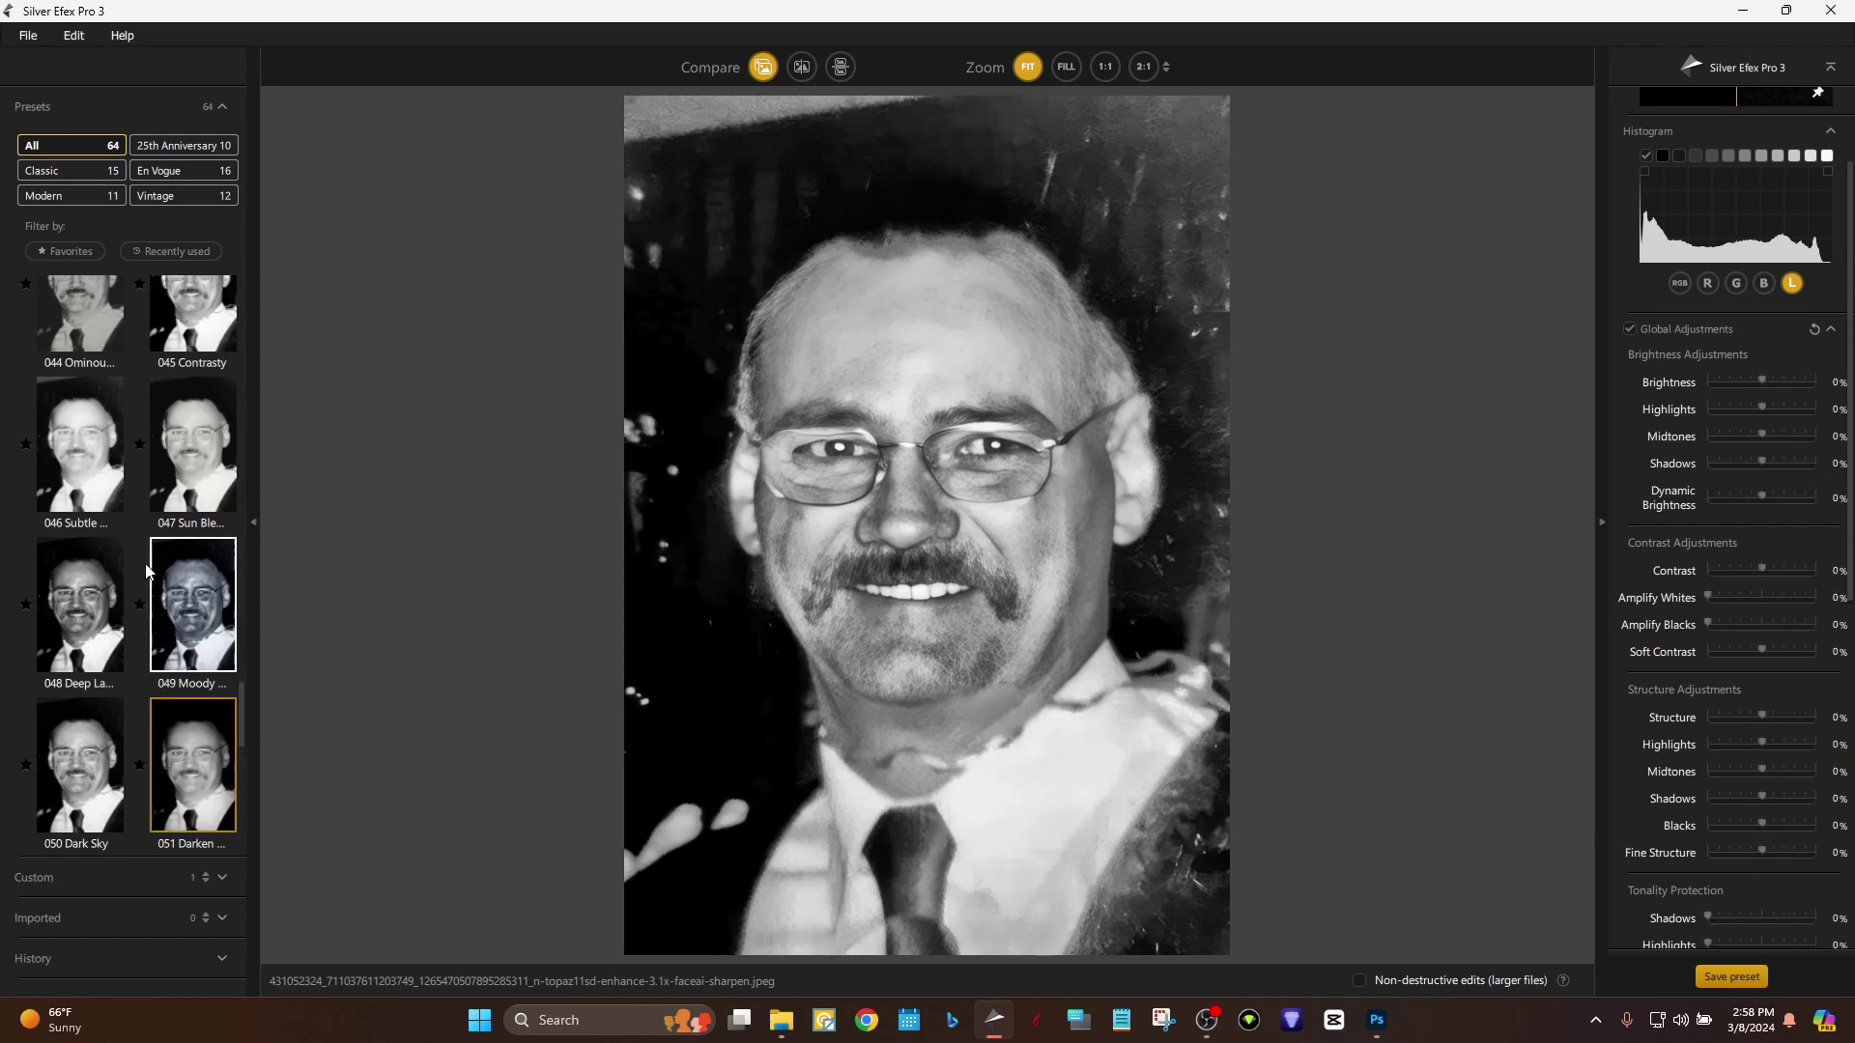
scroll(194, 582, "up", 15)
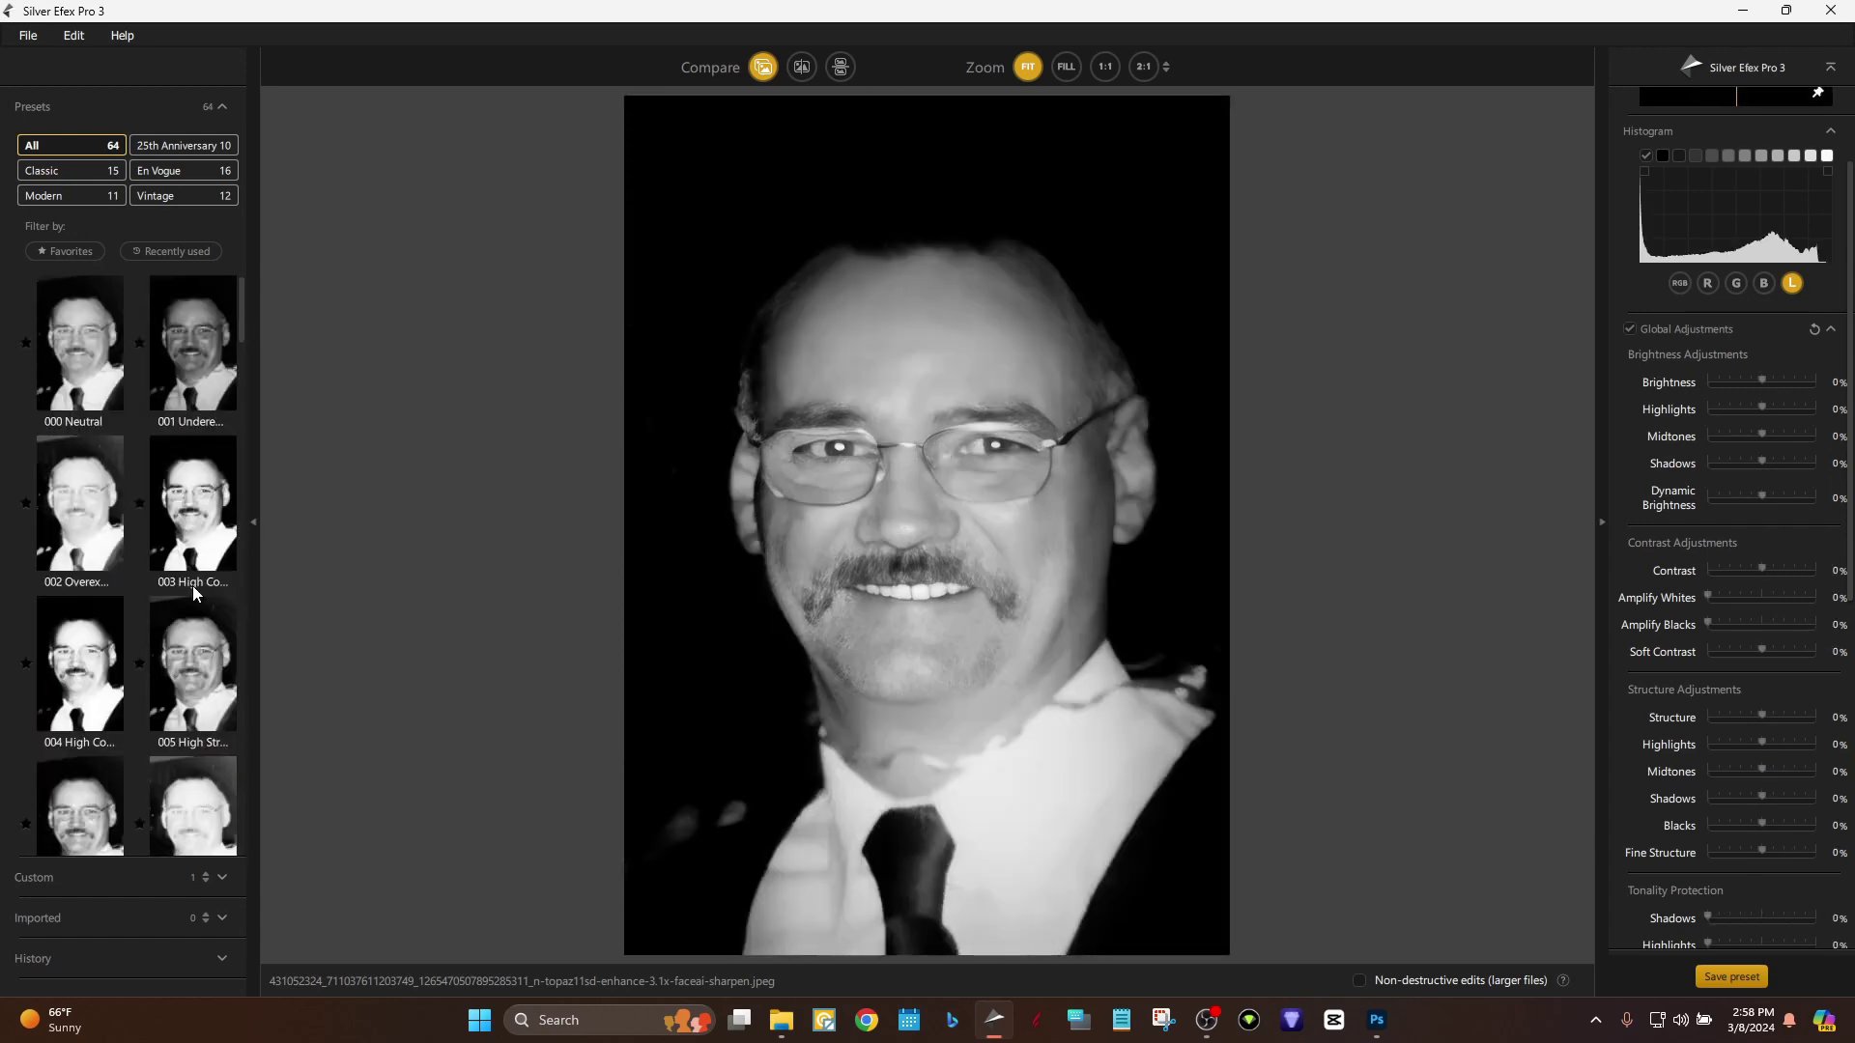
Reset the portrait to 000 Neutral, compare the Street - Gritty preset with the neighbouring Street preset, and apply Street - Gritty.
left_click(85, 375)
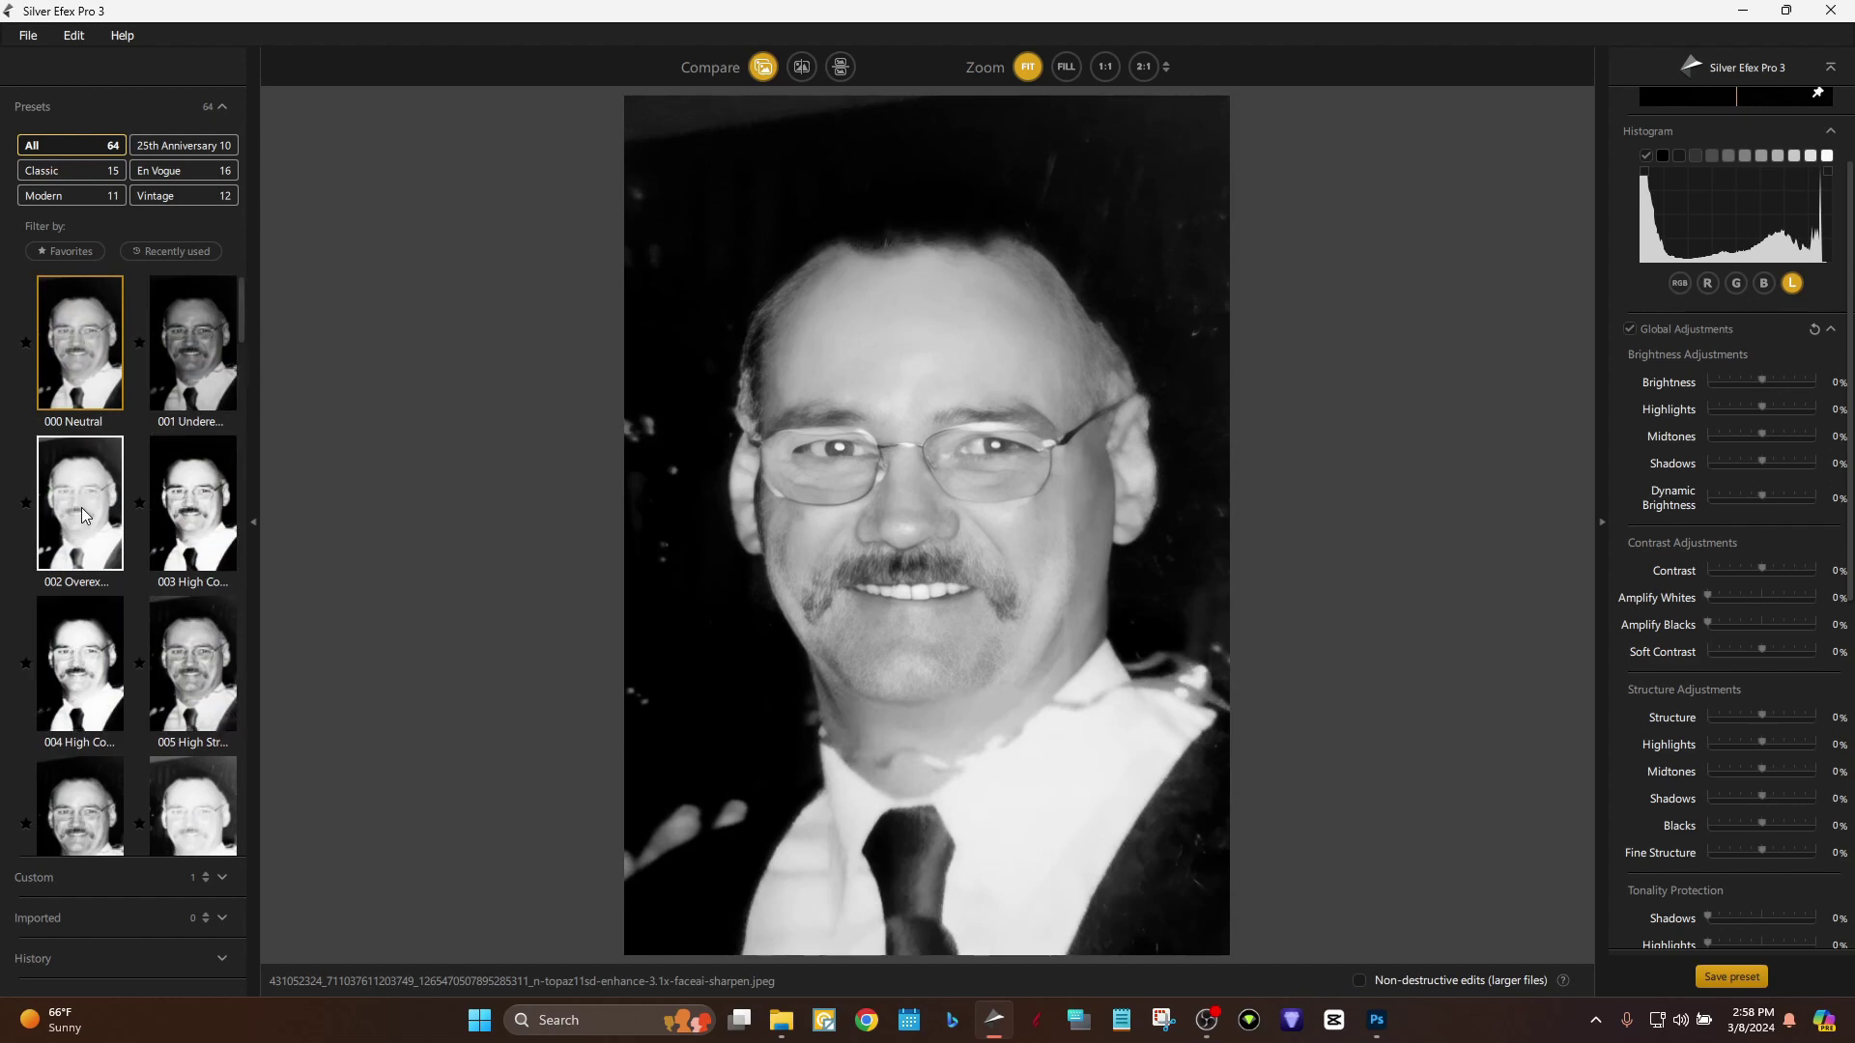
left_click_drag(241, 329, 241, 830)
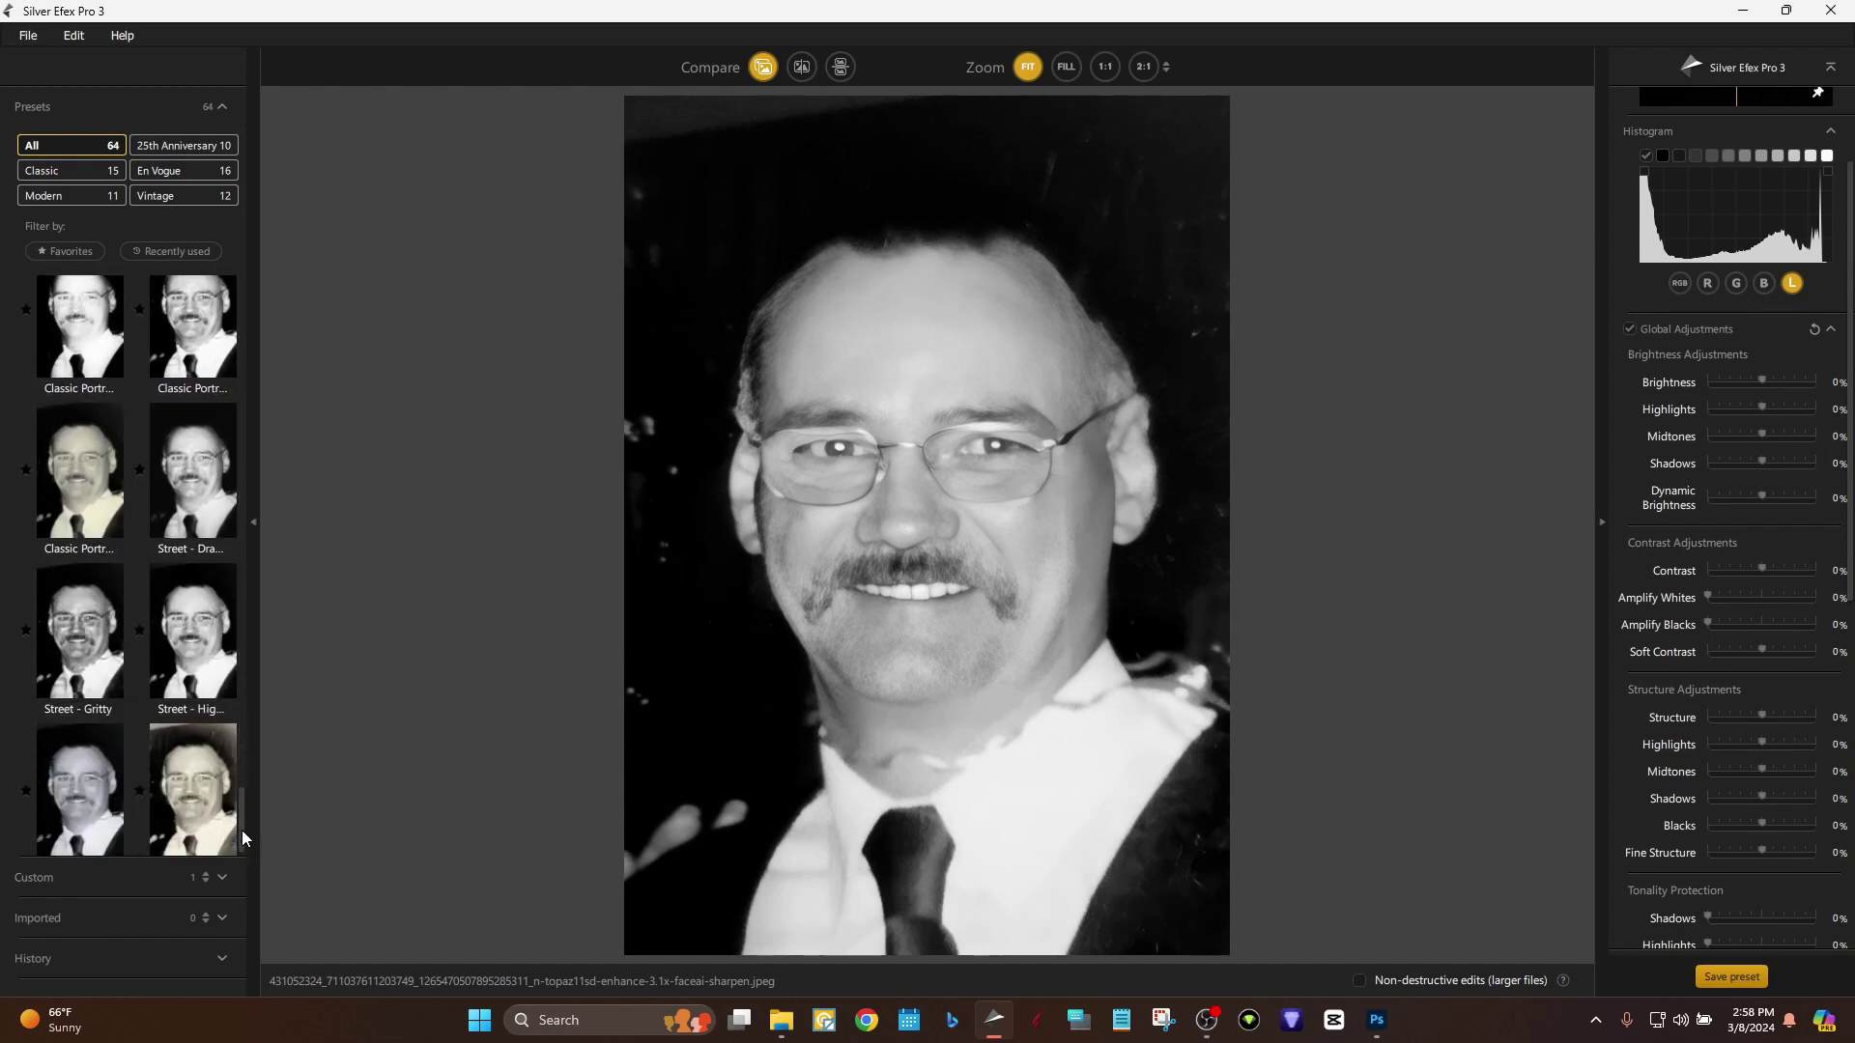
left_click(93, 635)
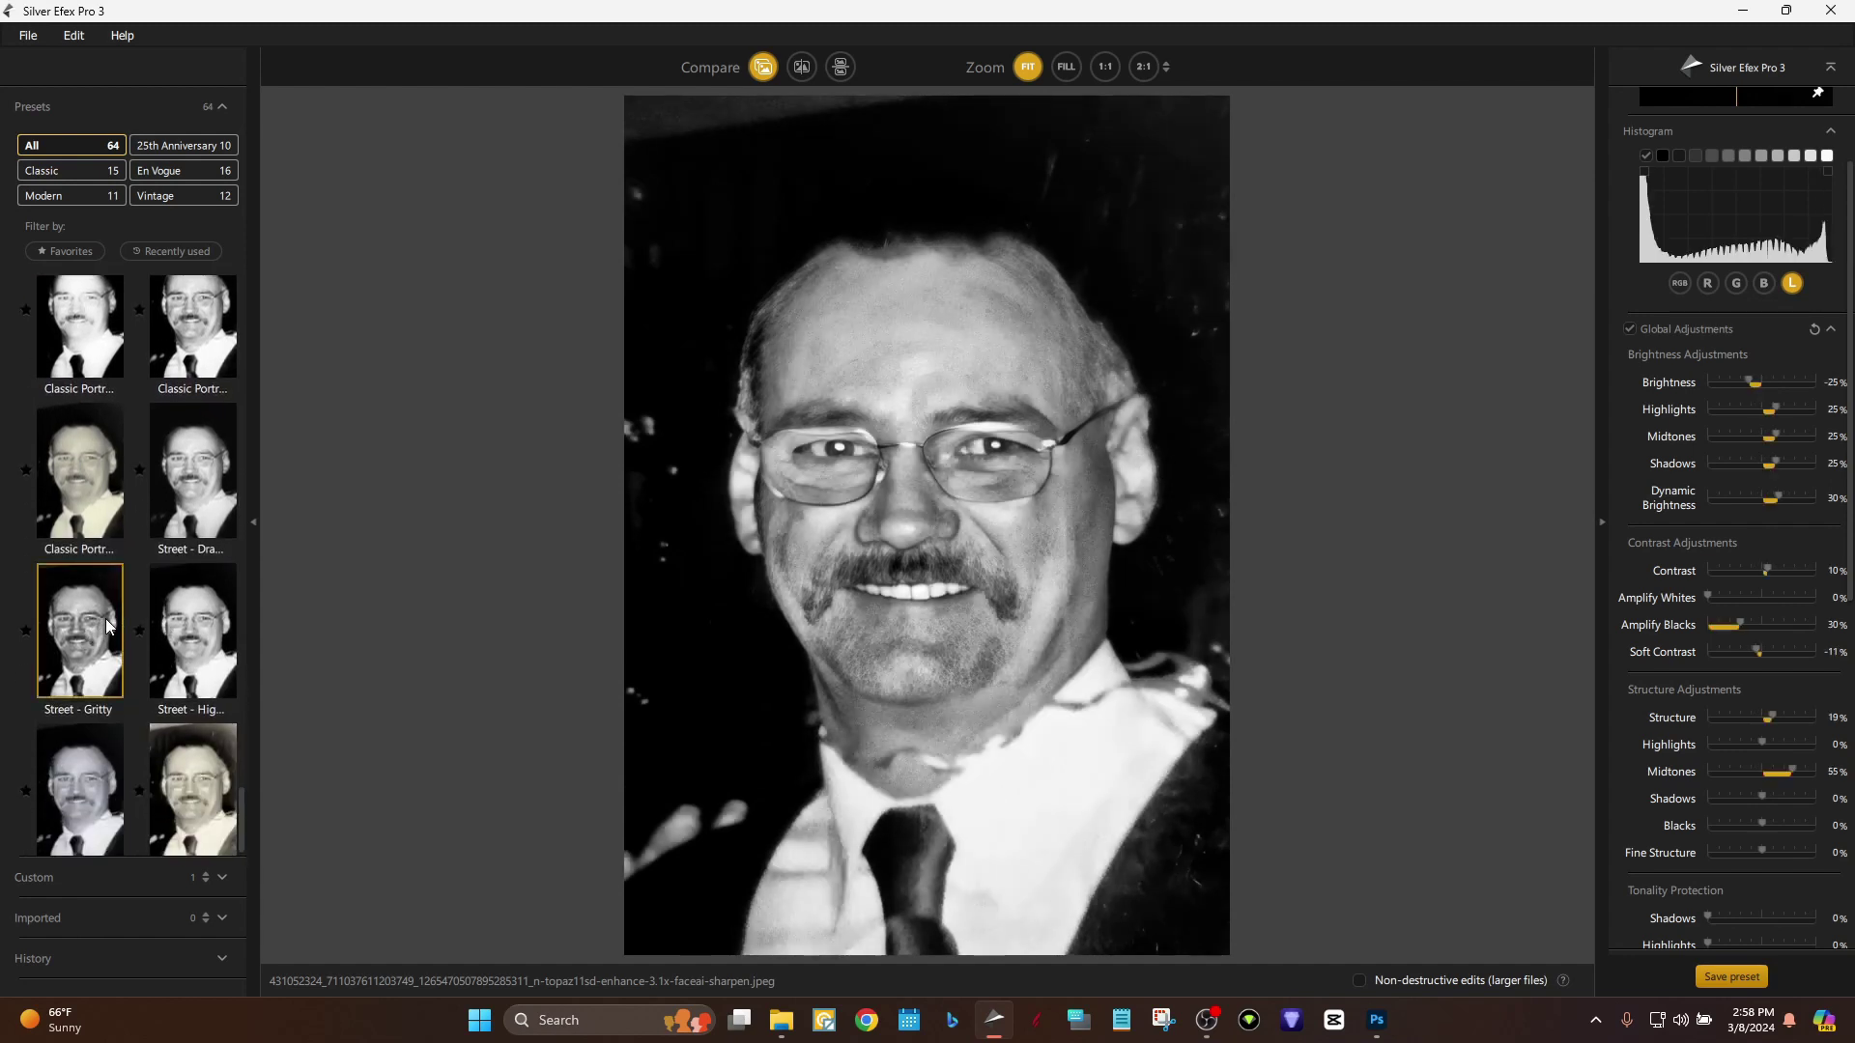
left_click(190, 633)
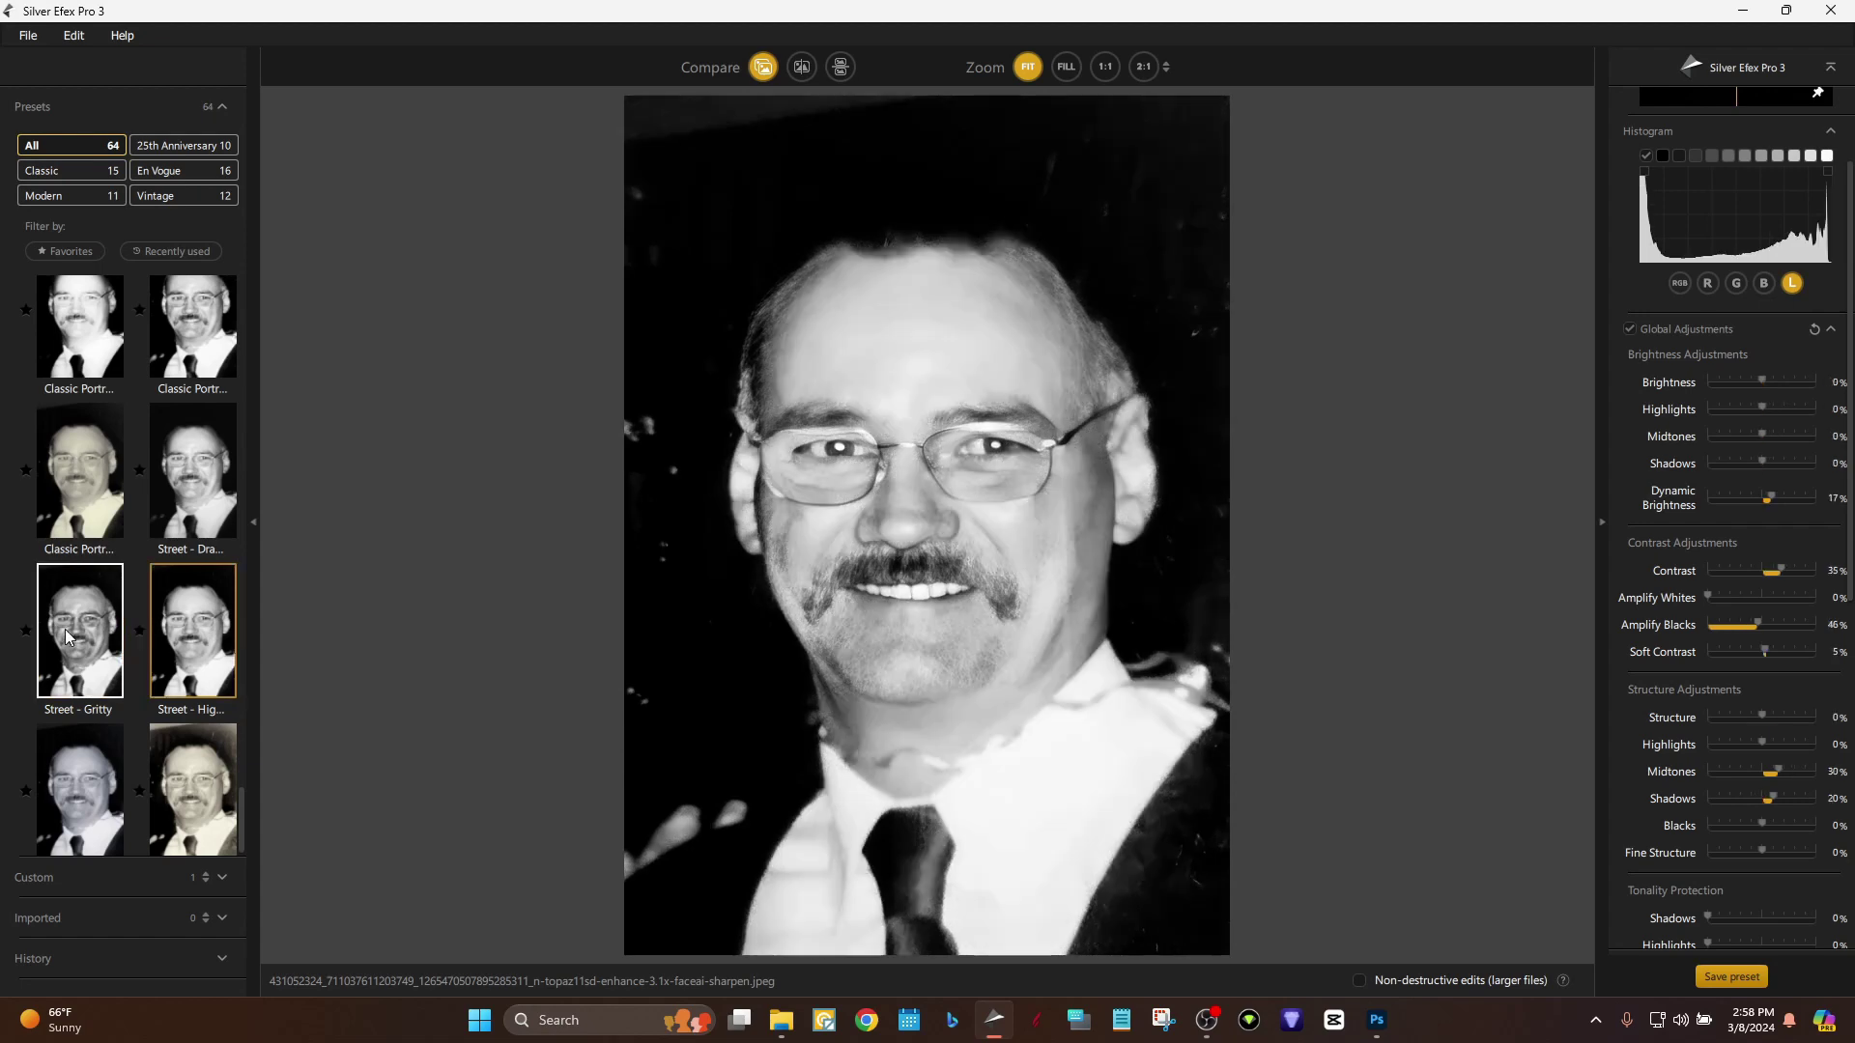
left_click(61, 629)
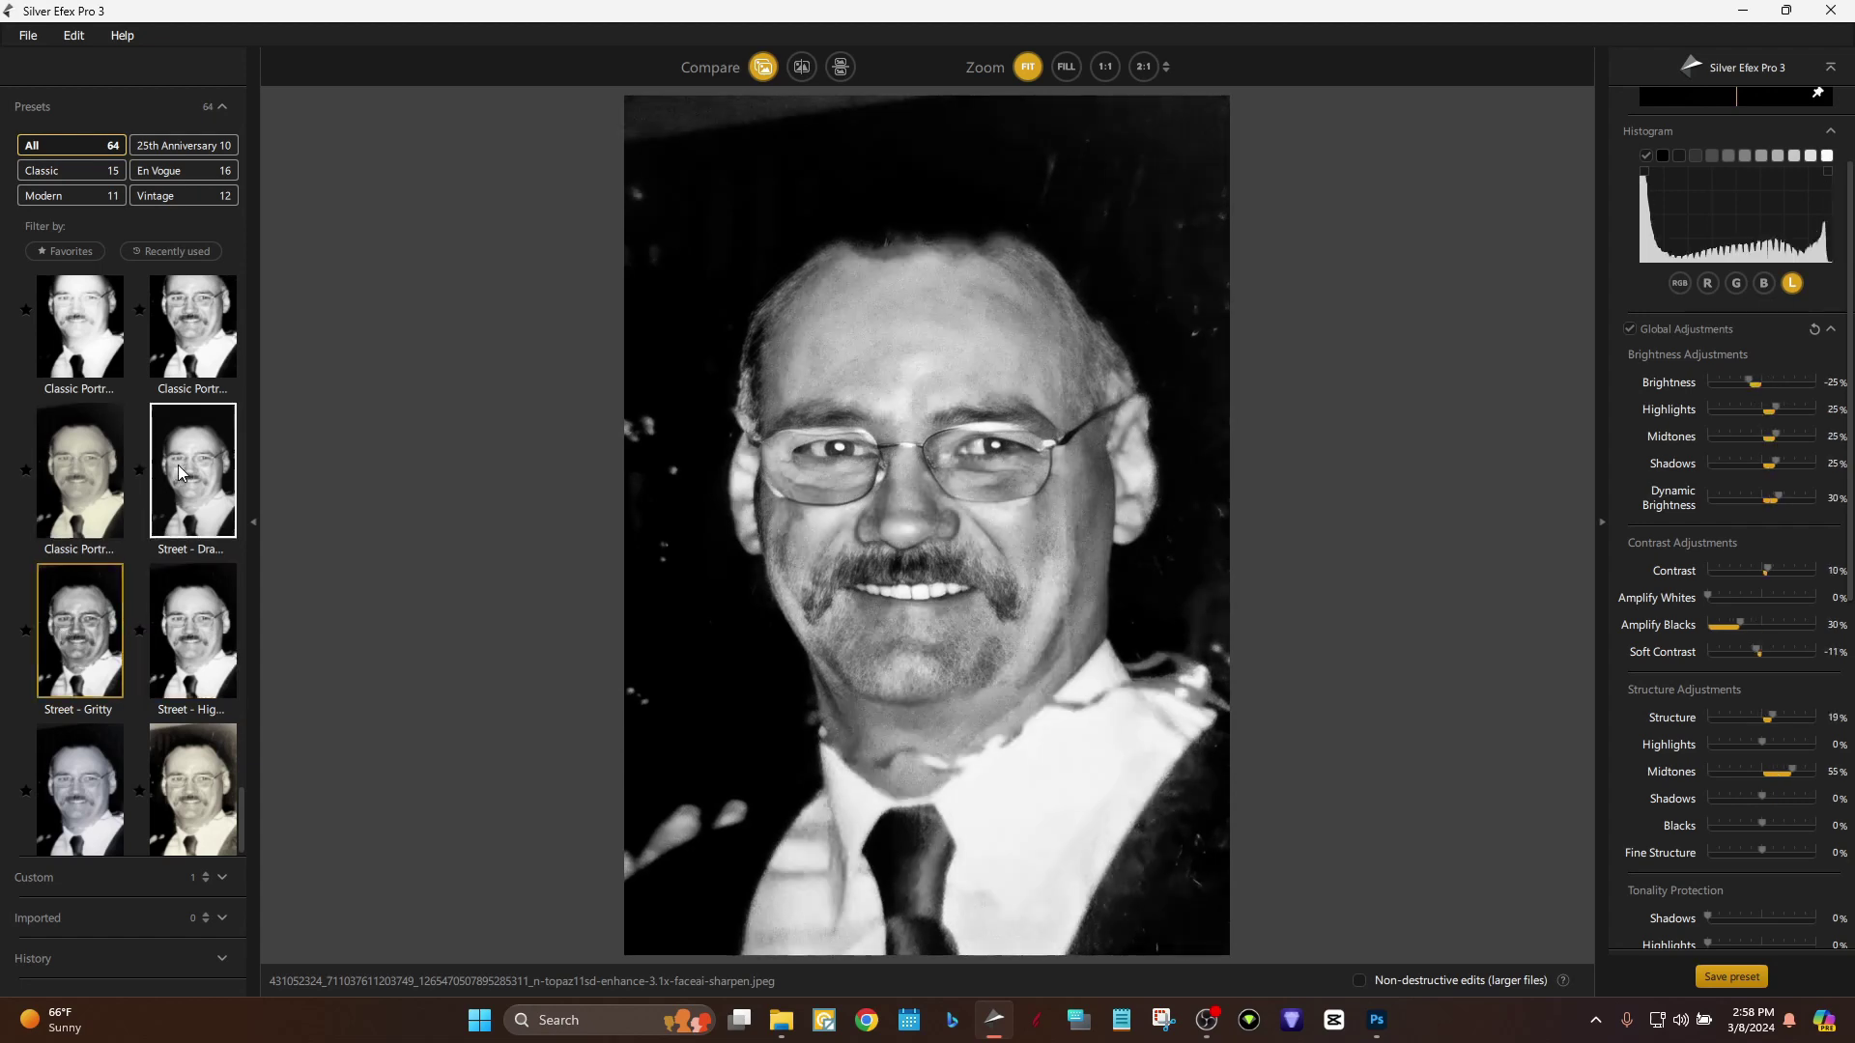
Try the Street - Dra..., Classic Portrait, Street - Gritty, Street - Hint... and Street - Old... presets on the portrait.
left_click(180, 473)
left_click(68, 489)
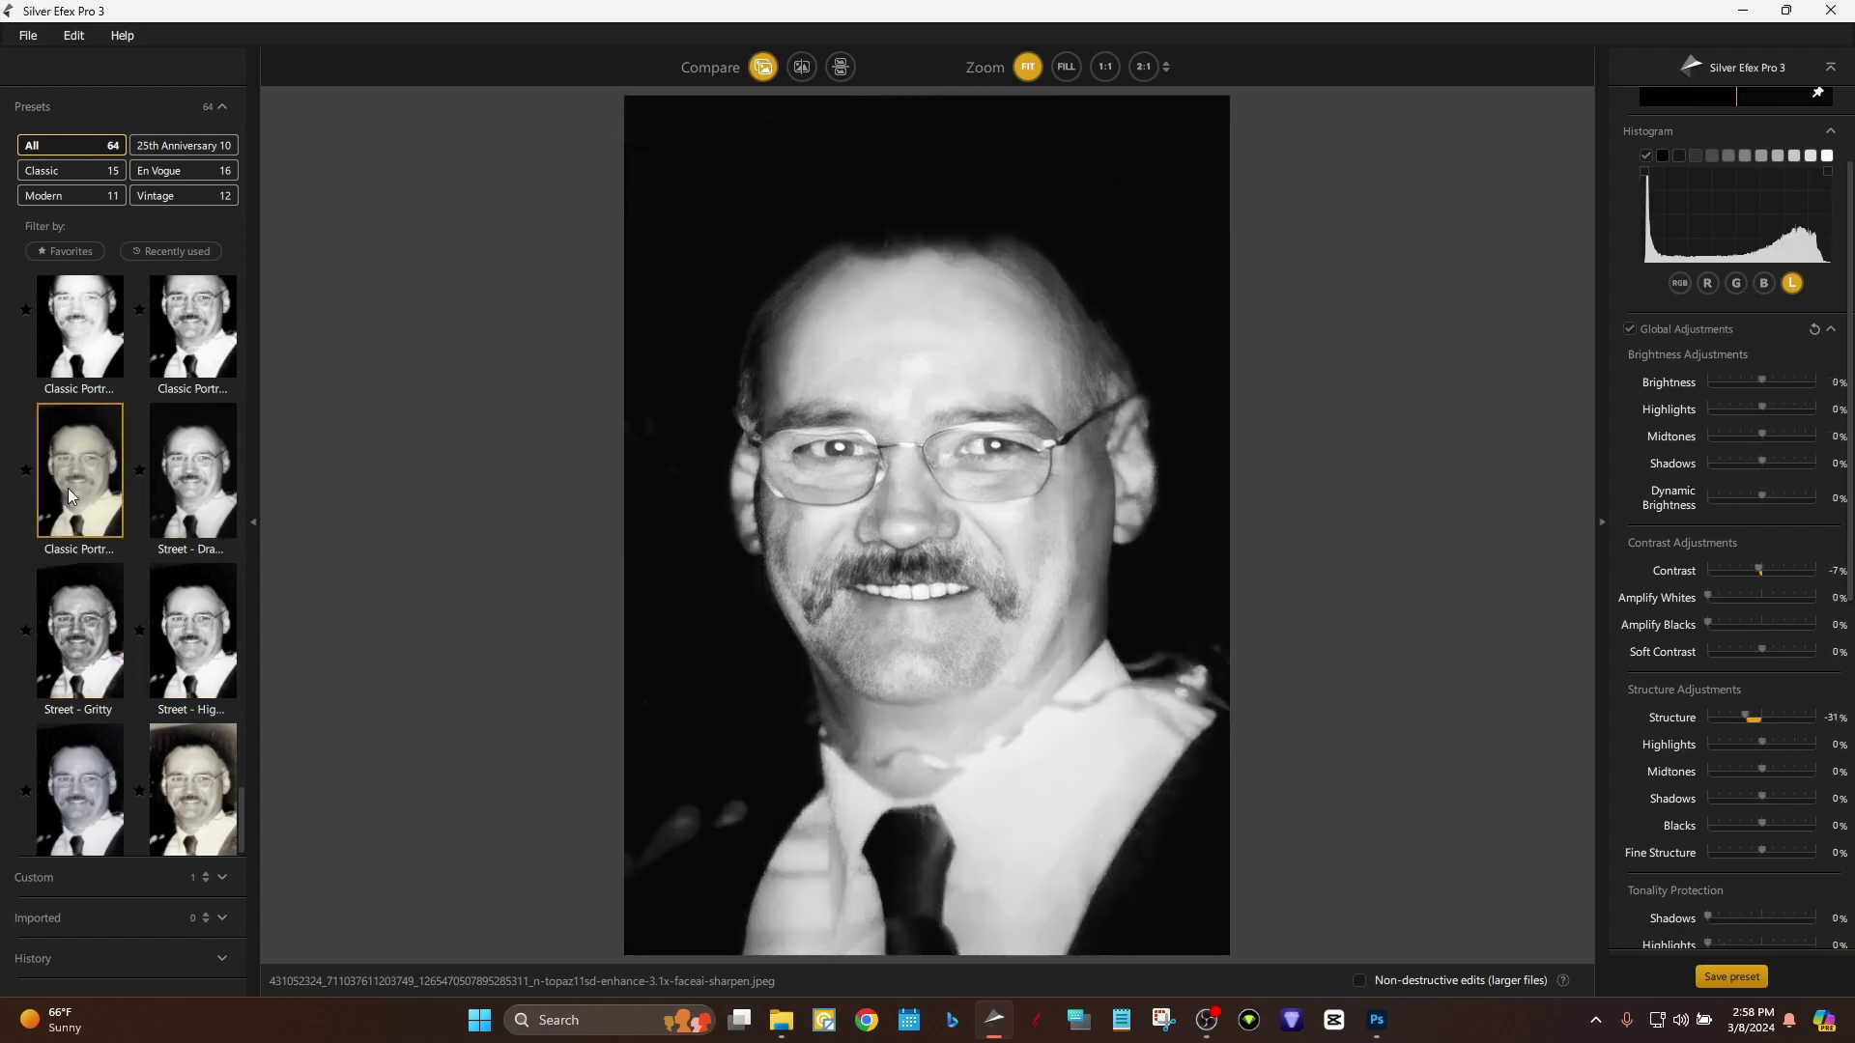
left_click(70, 671)
scroll(136, 682, "down", 1)
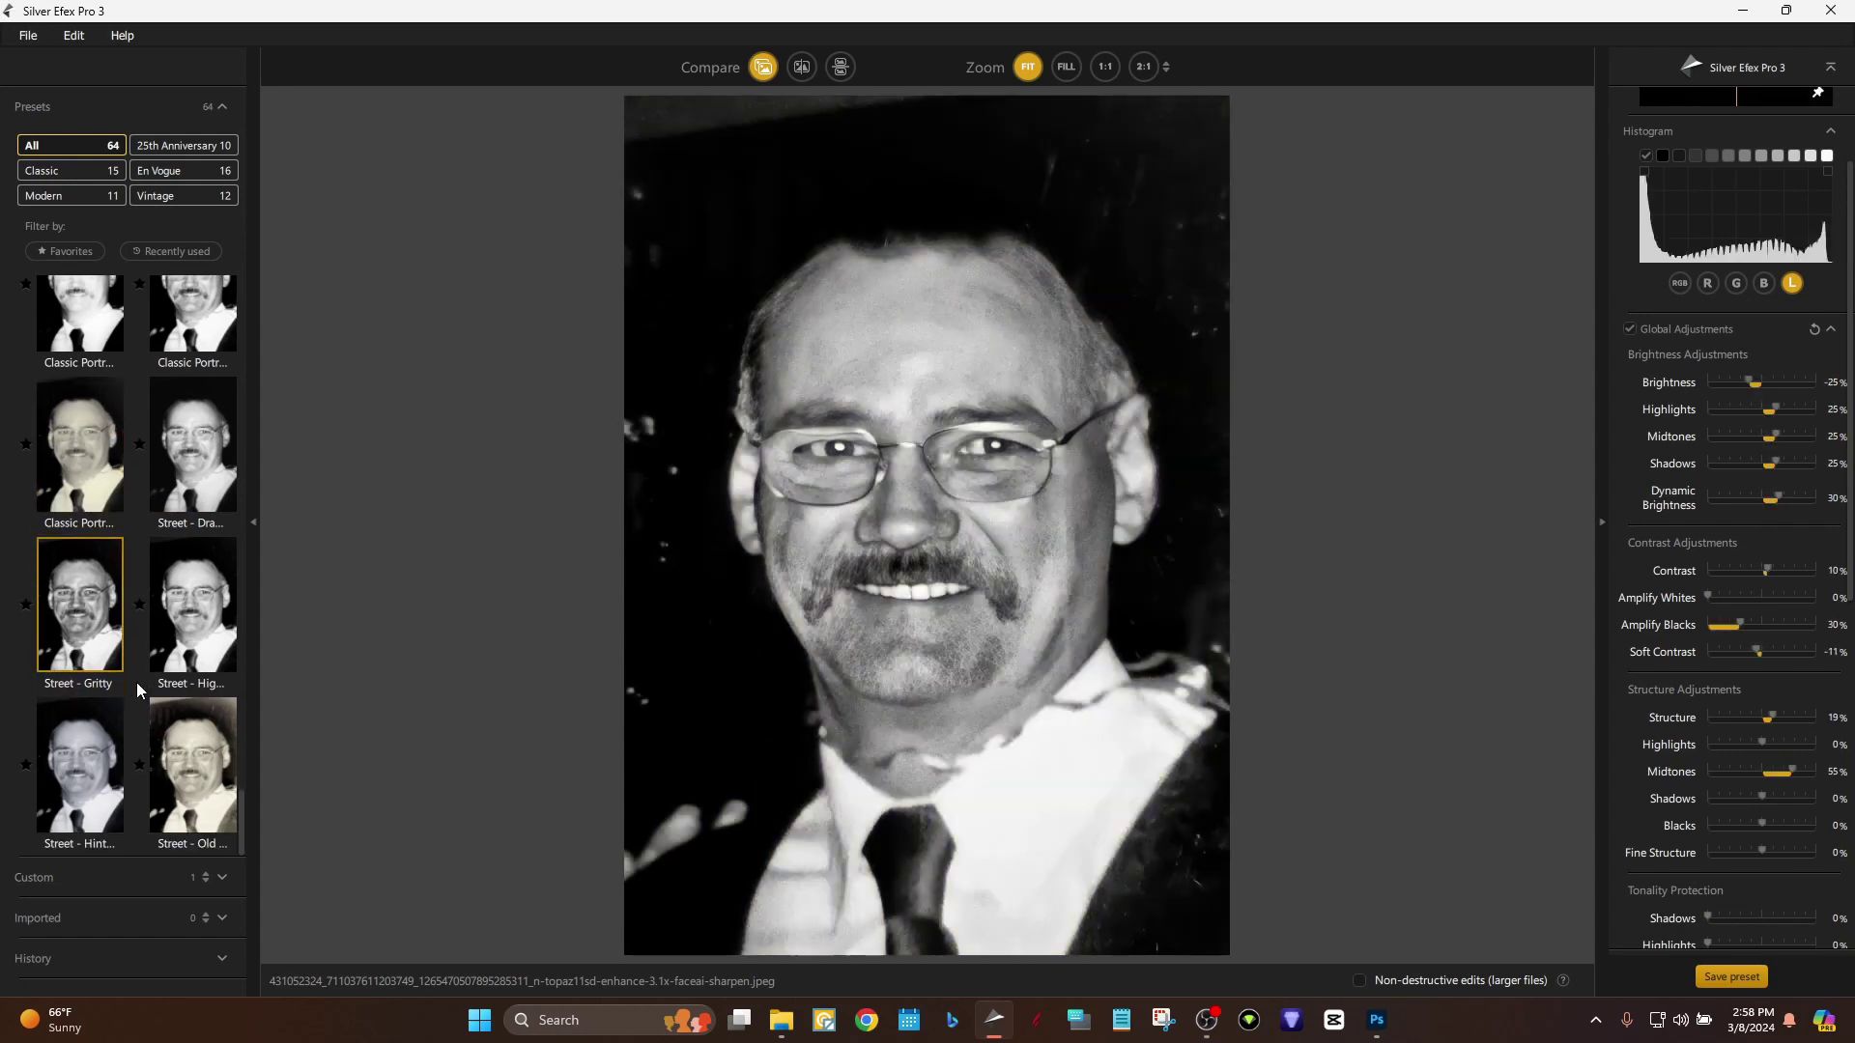
left_click(76, 791)
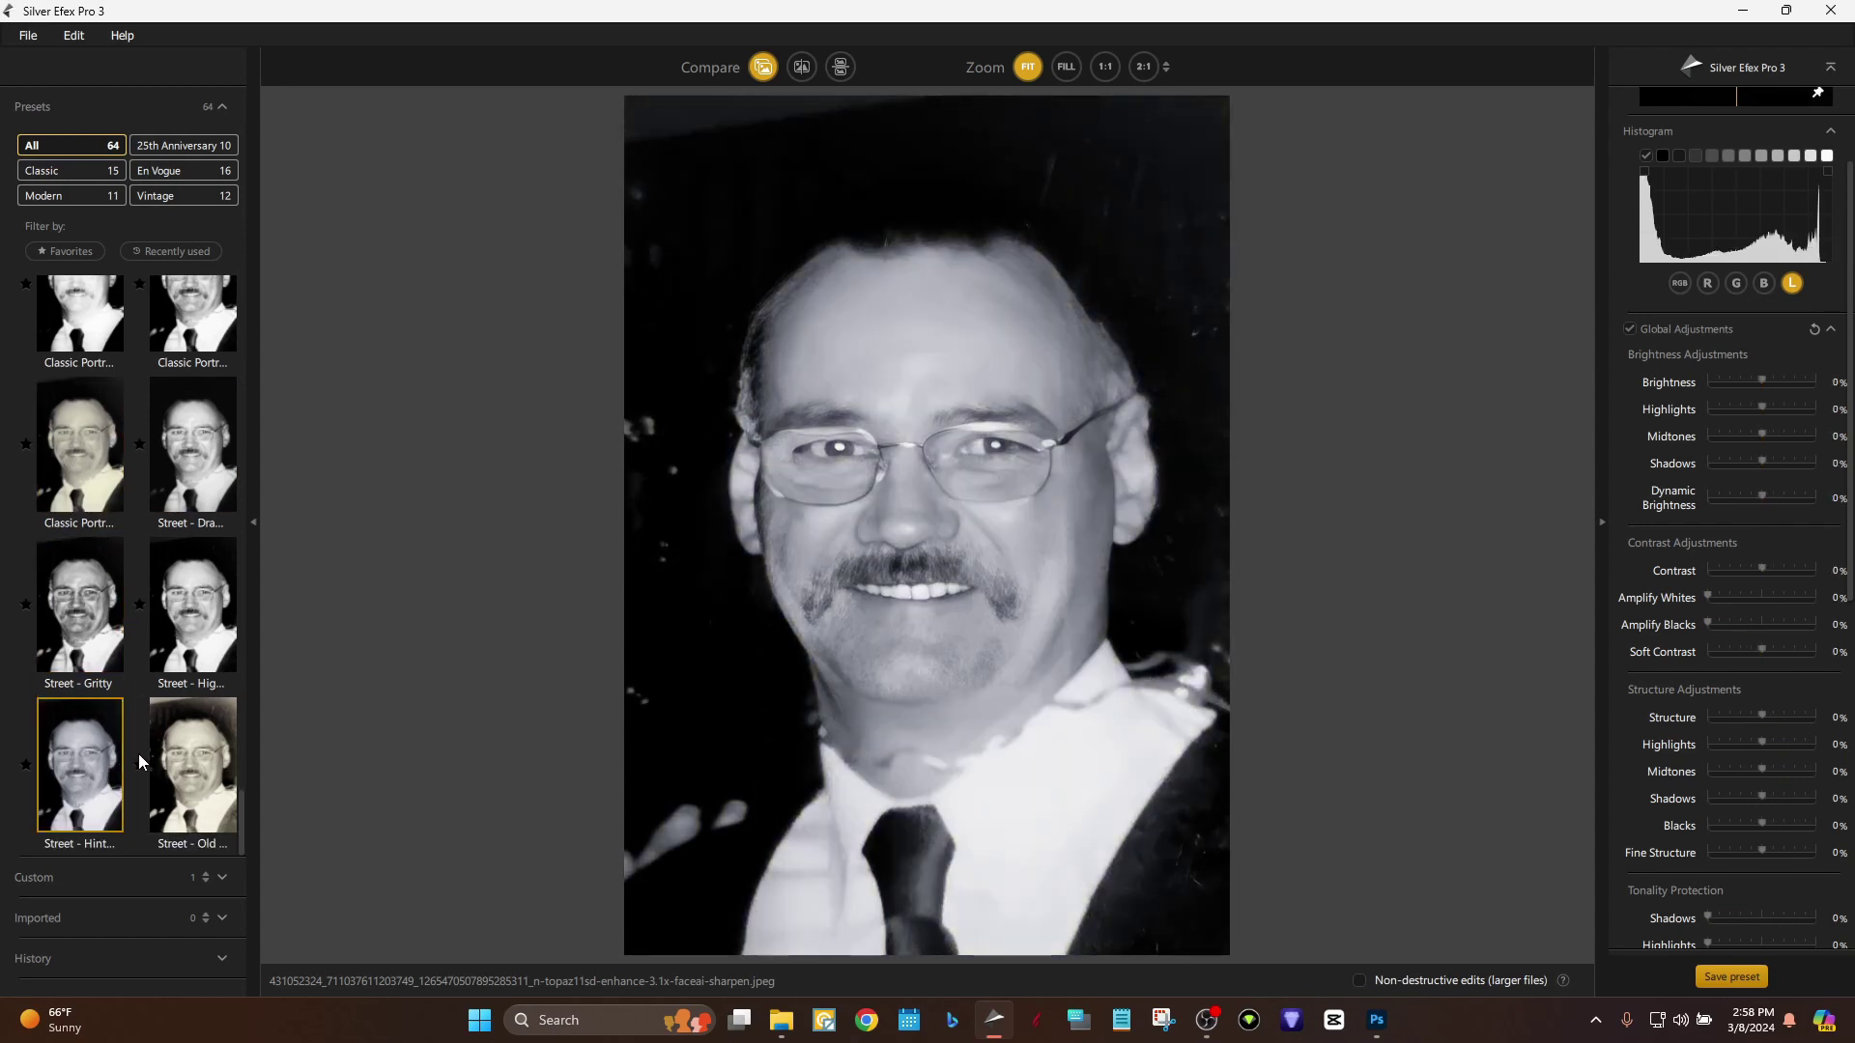
left_click(176, 767)
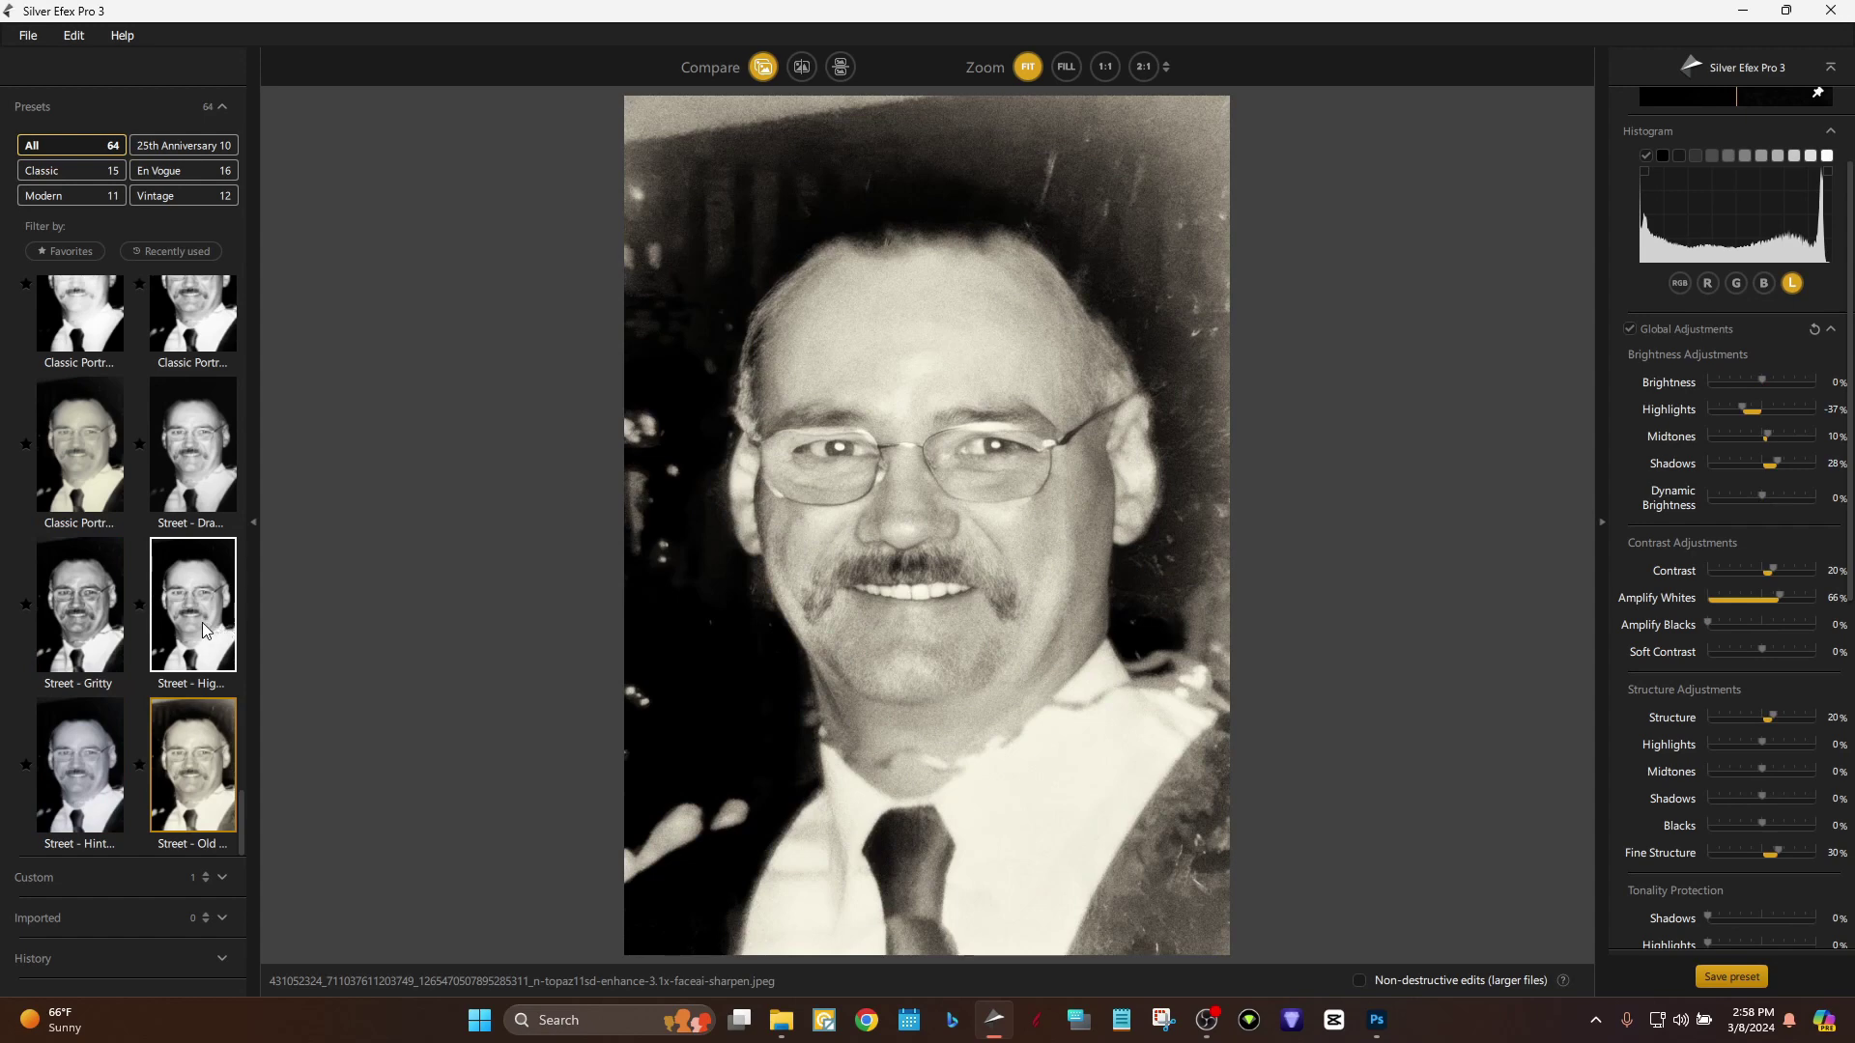
Apply the Street - Gritty preset to the portrait and save the image.
left_click(85, 620)
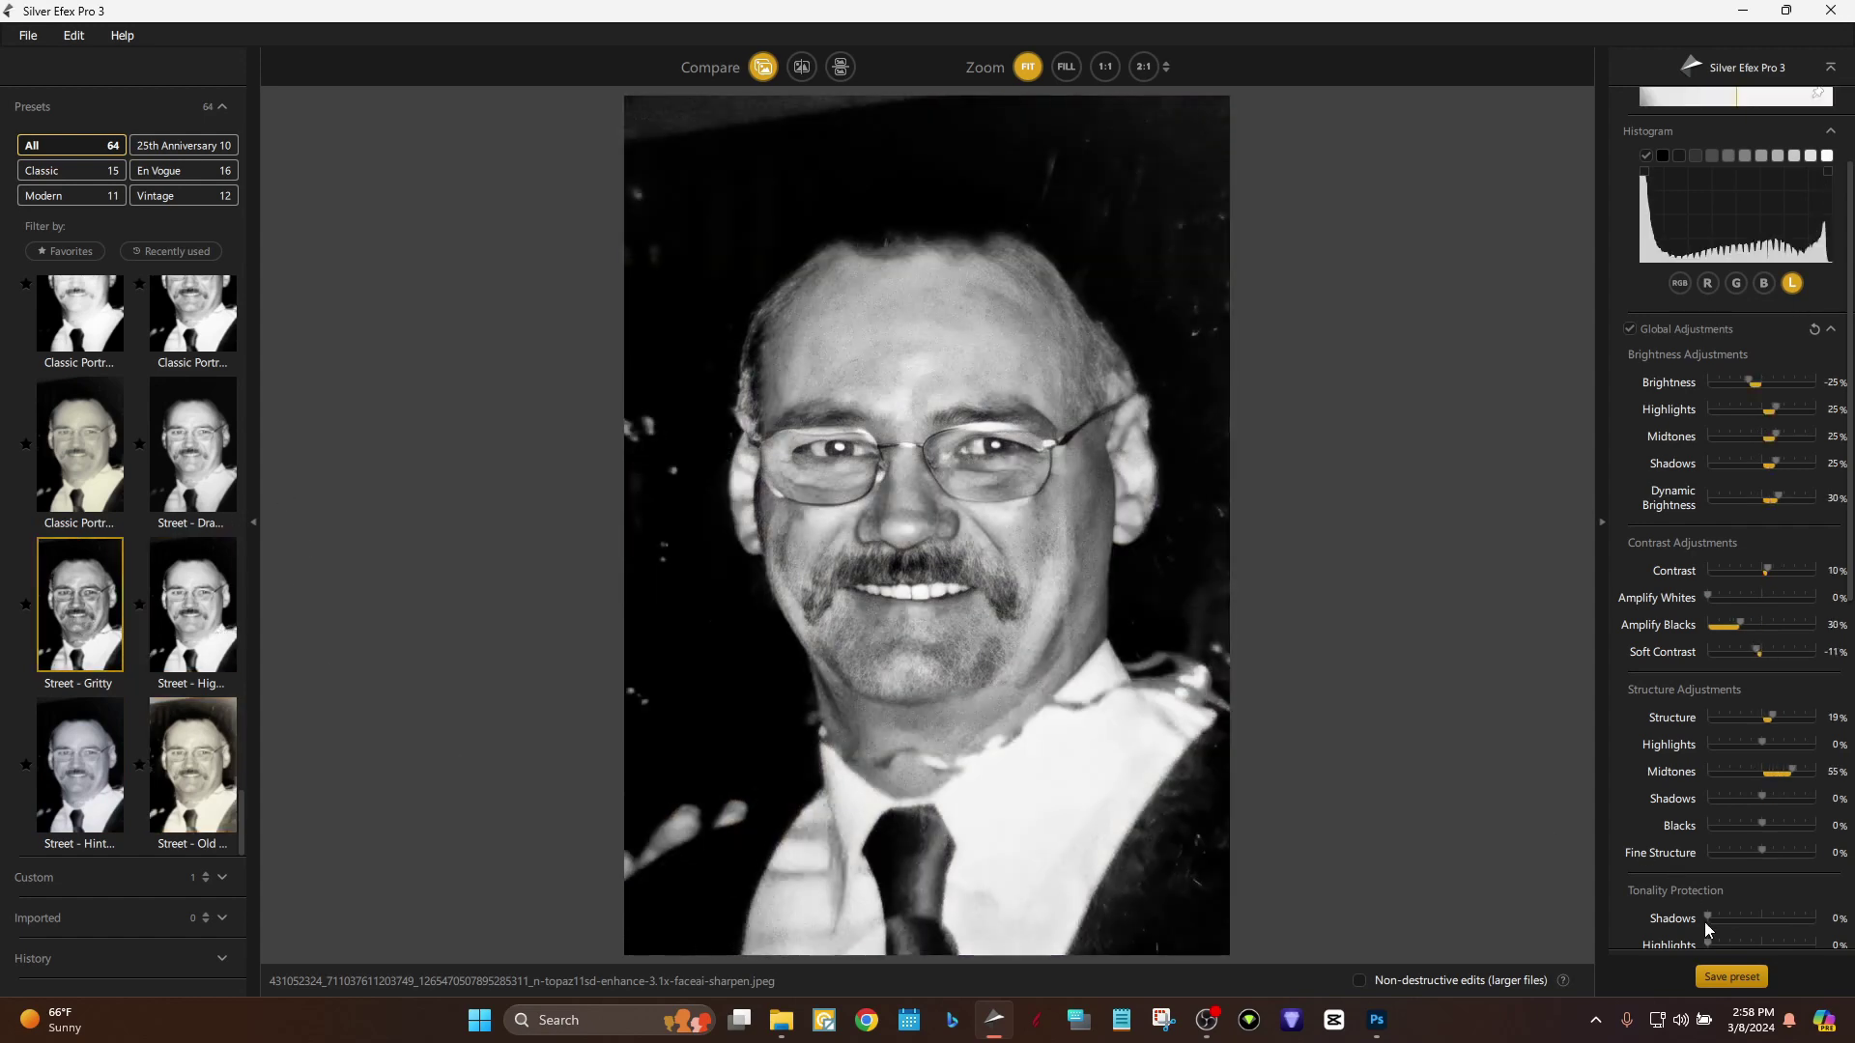
left_click(32, 35)
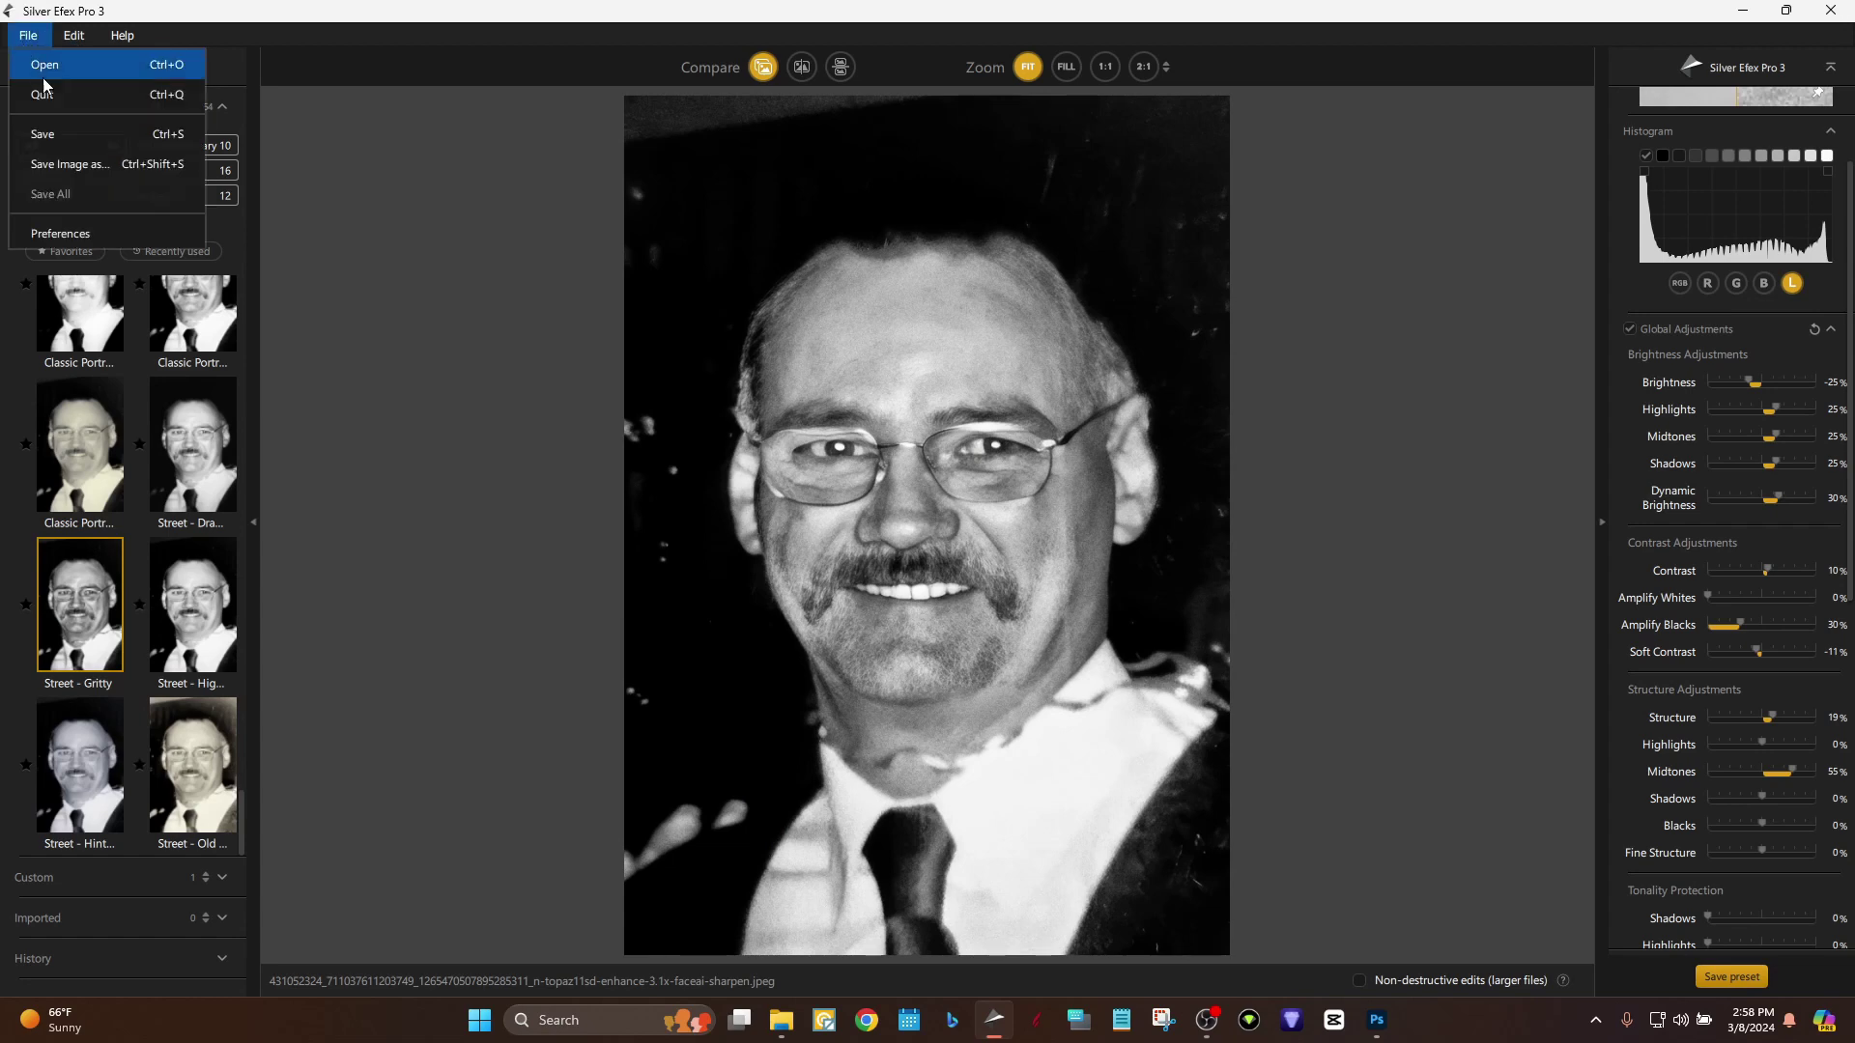
left_click(58, 58)
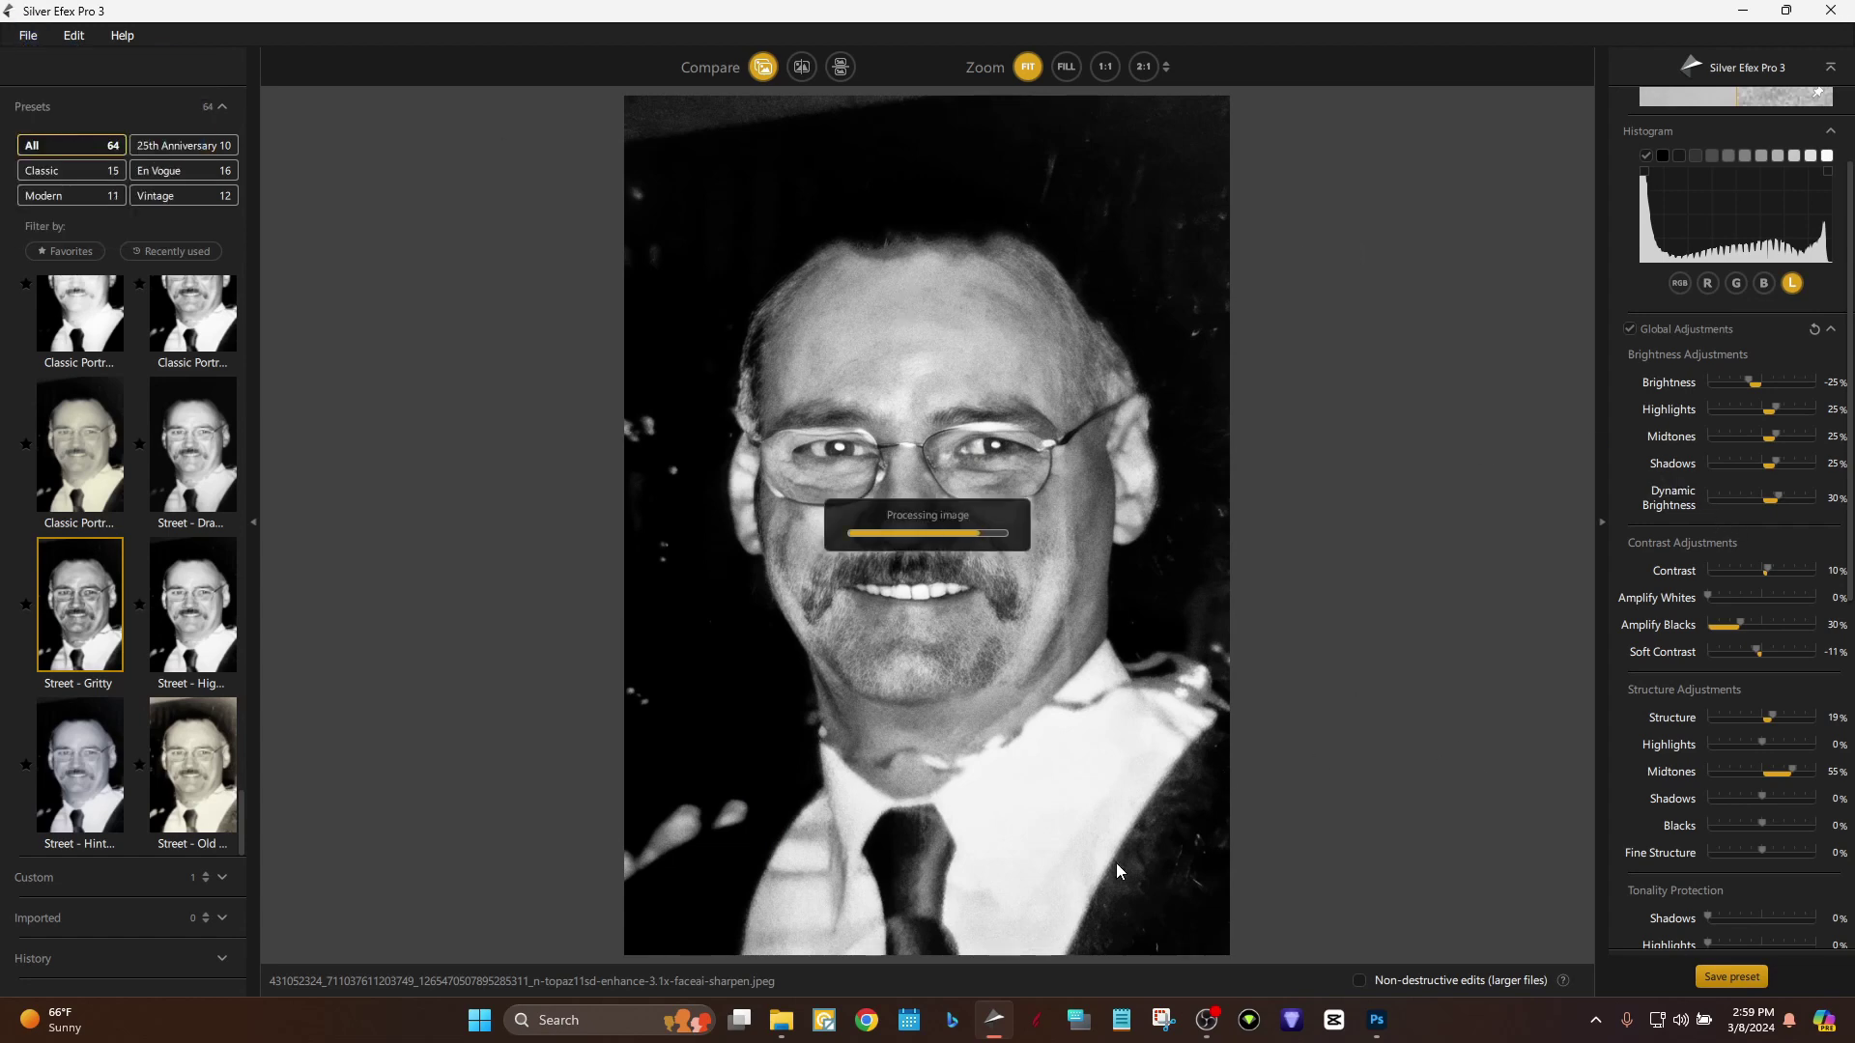
Close Silver Efex Pro and switch to Vectric Aspire.
left_click(1039, 1022)
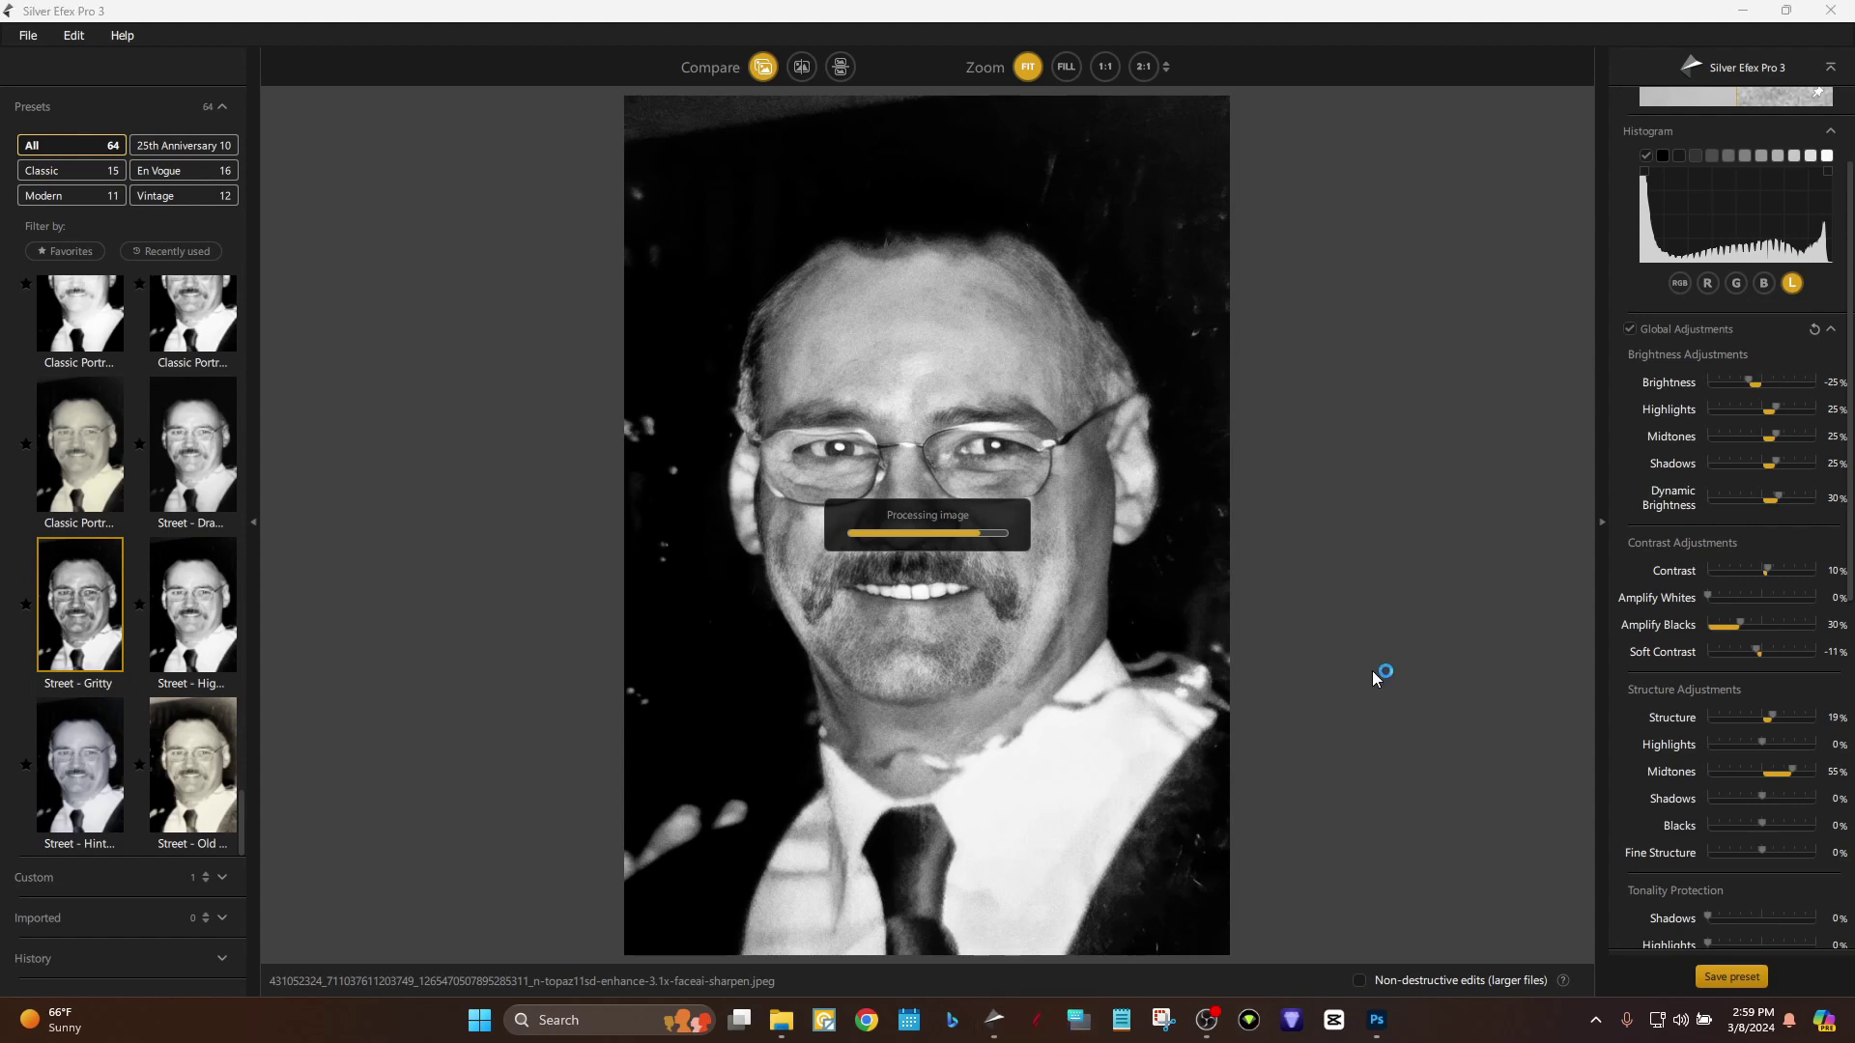
left_click(1376, 1020)
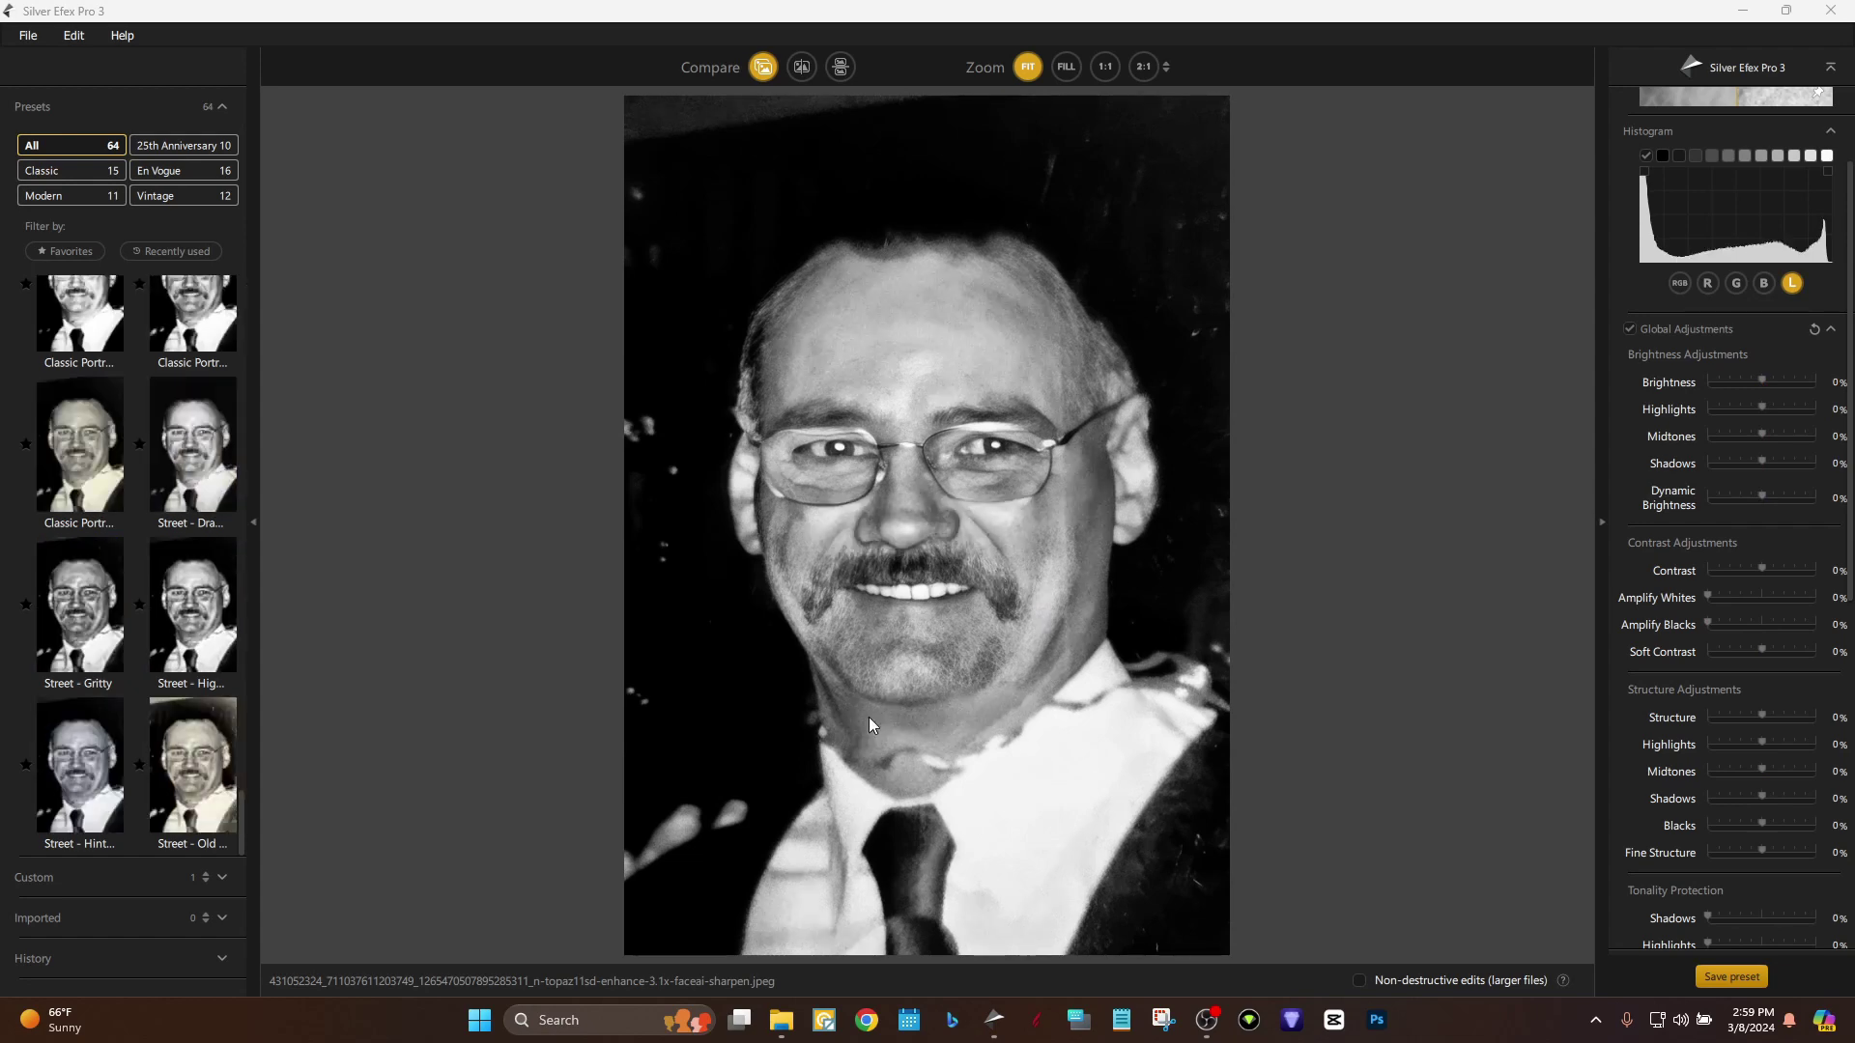
left_click(1034, 1021)
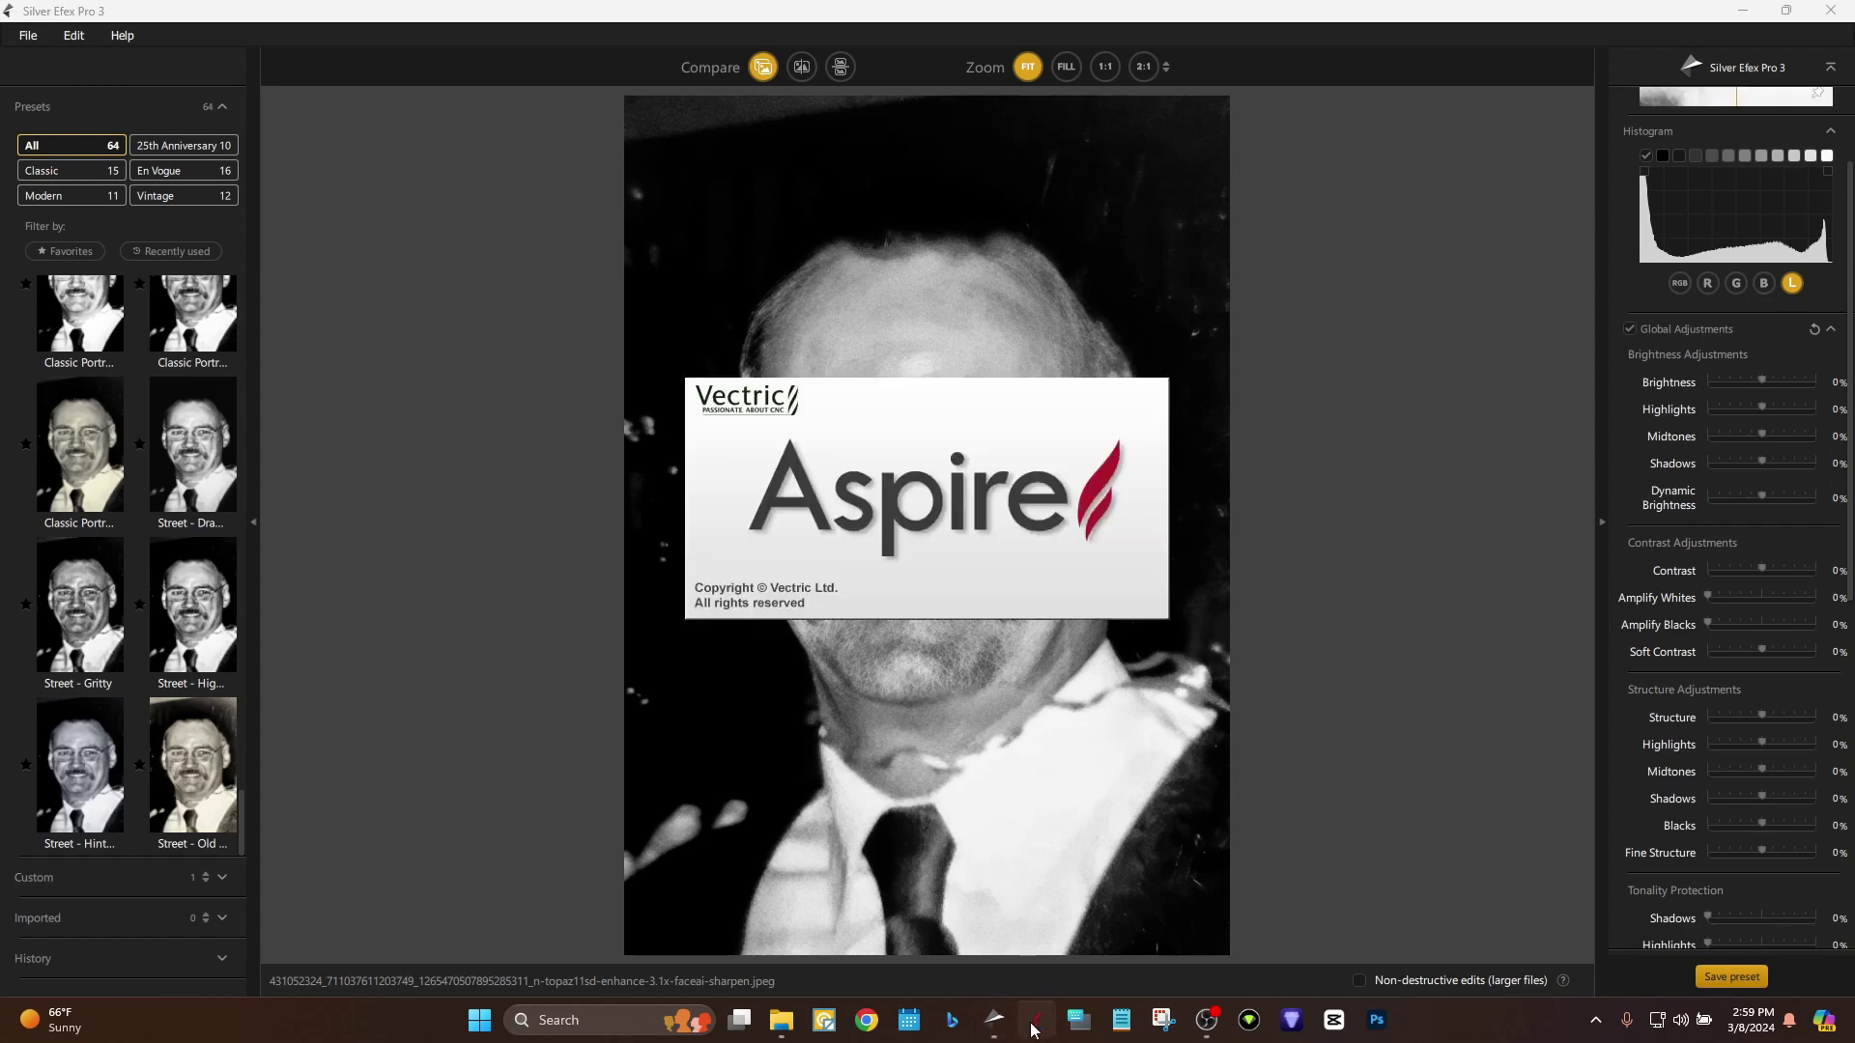
mouse_move(994, 1028)
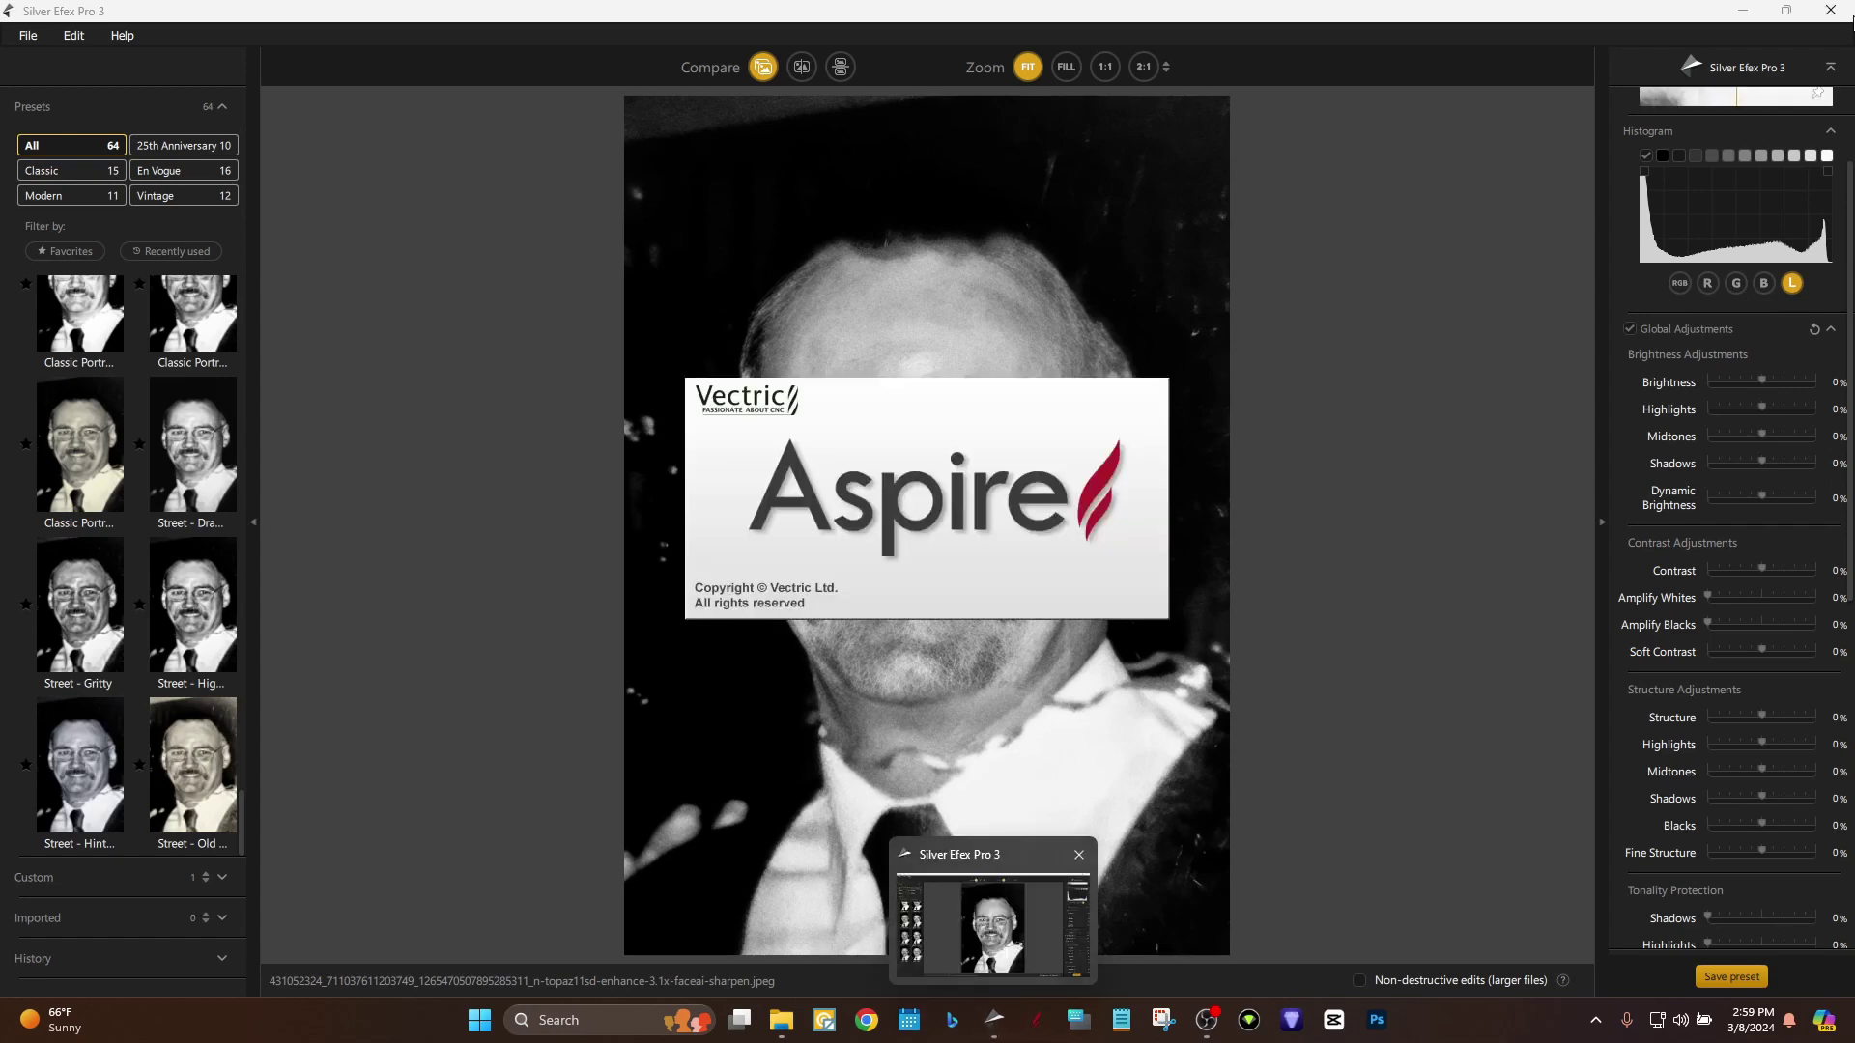
left_click(993, 925)
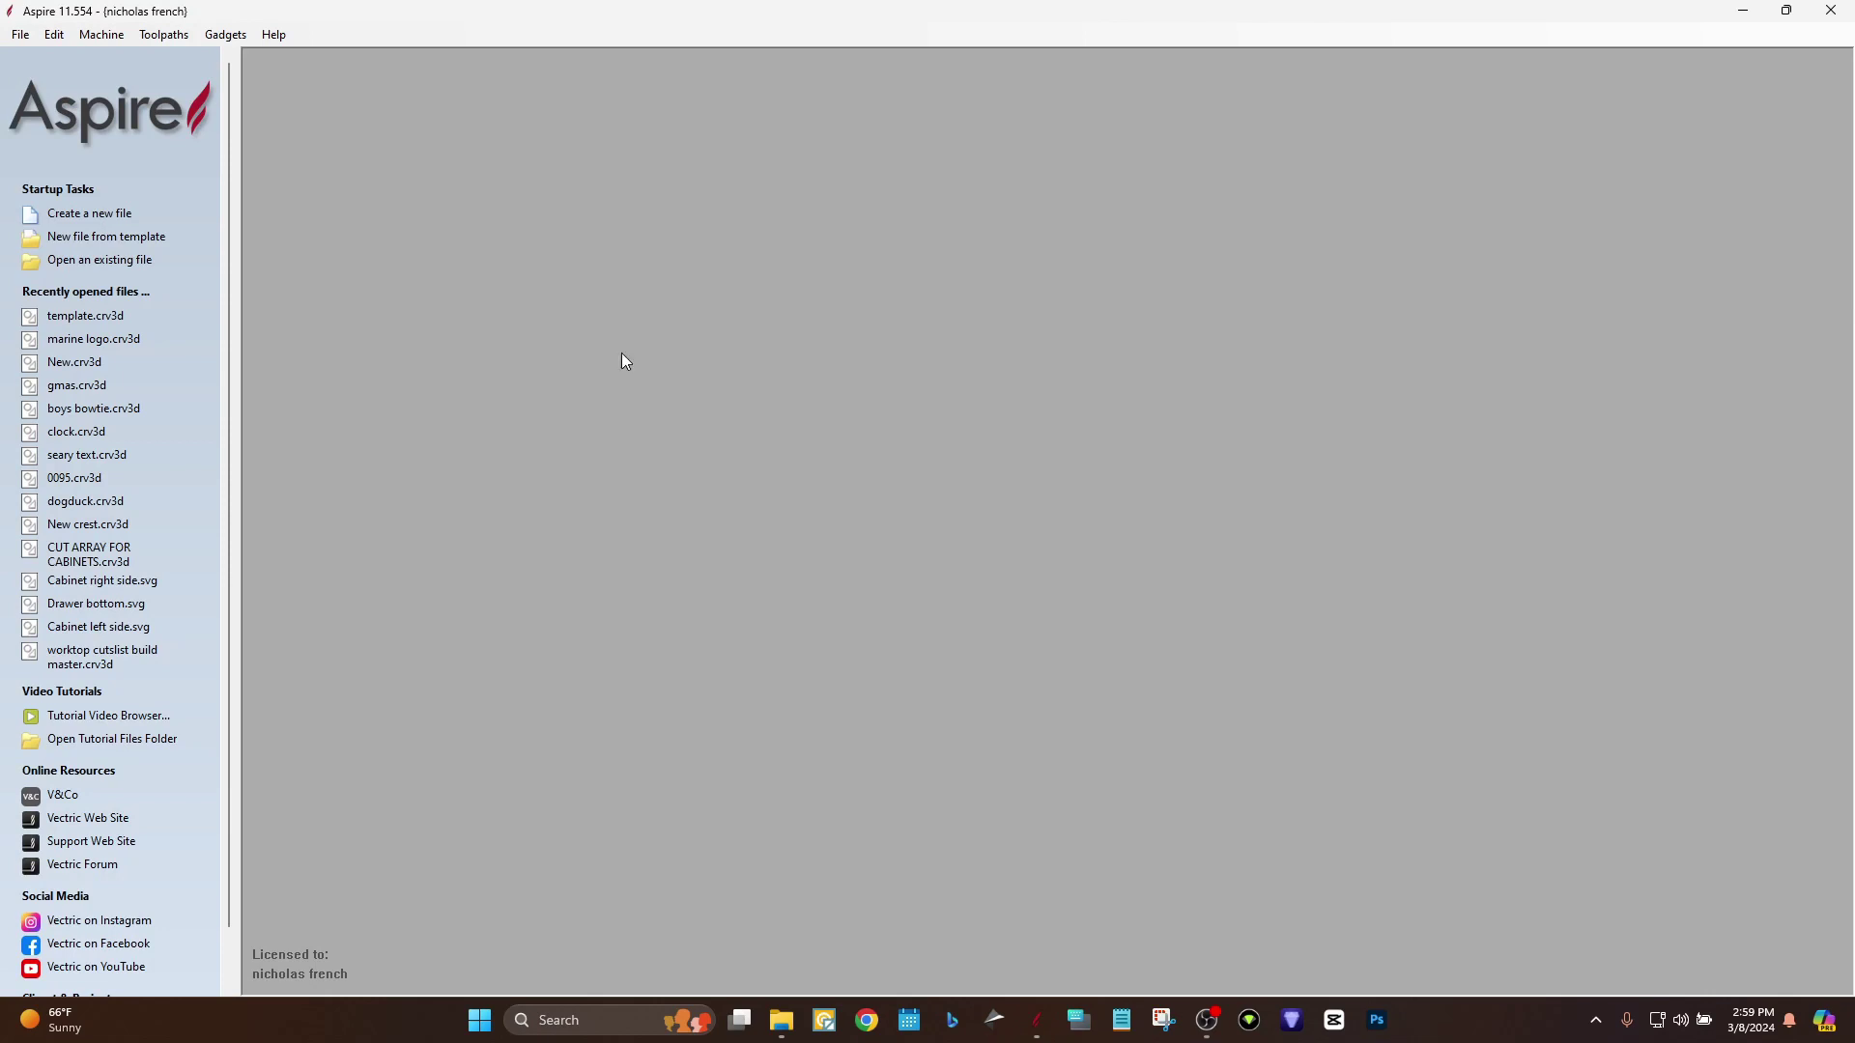
left_click(94, 217)
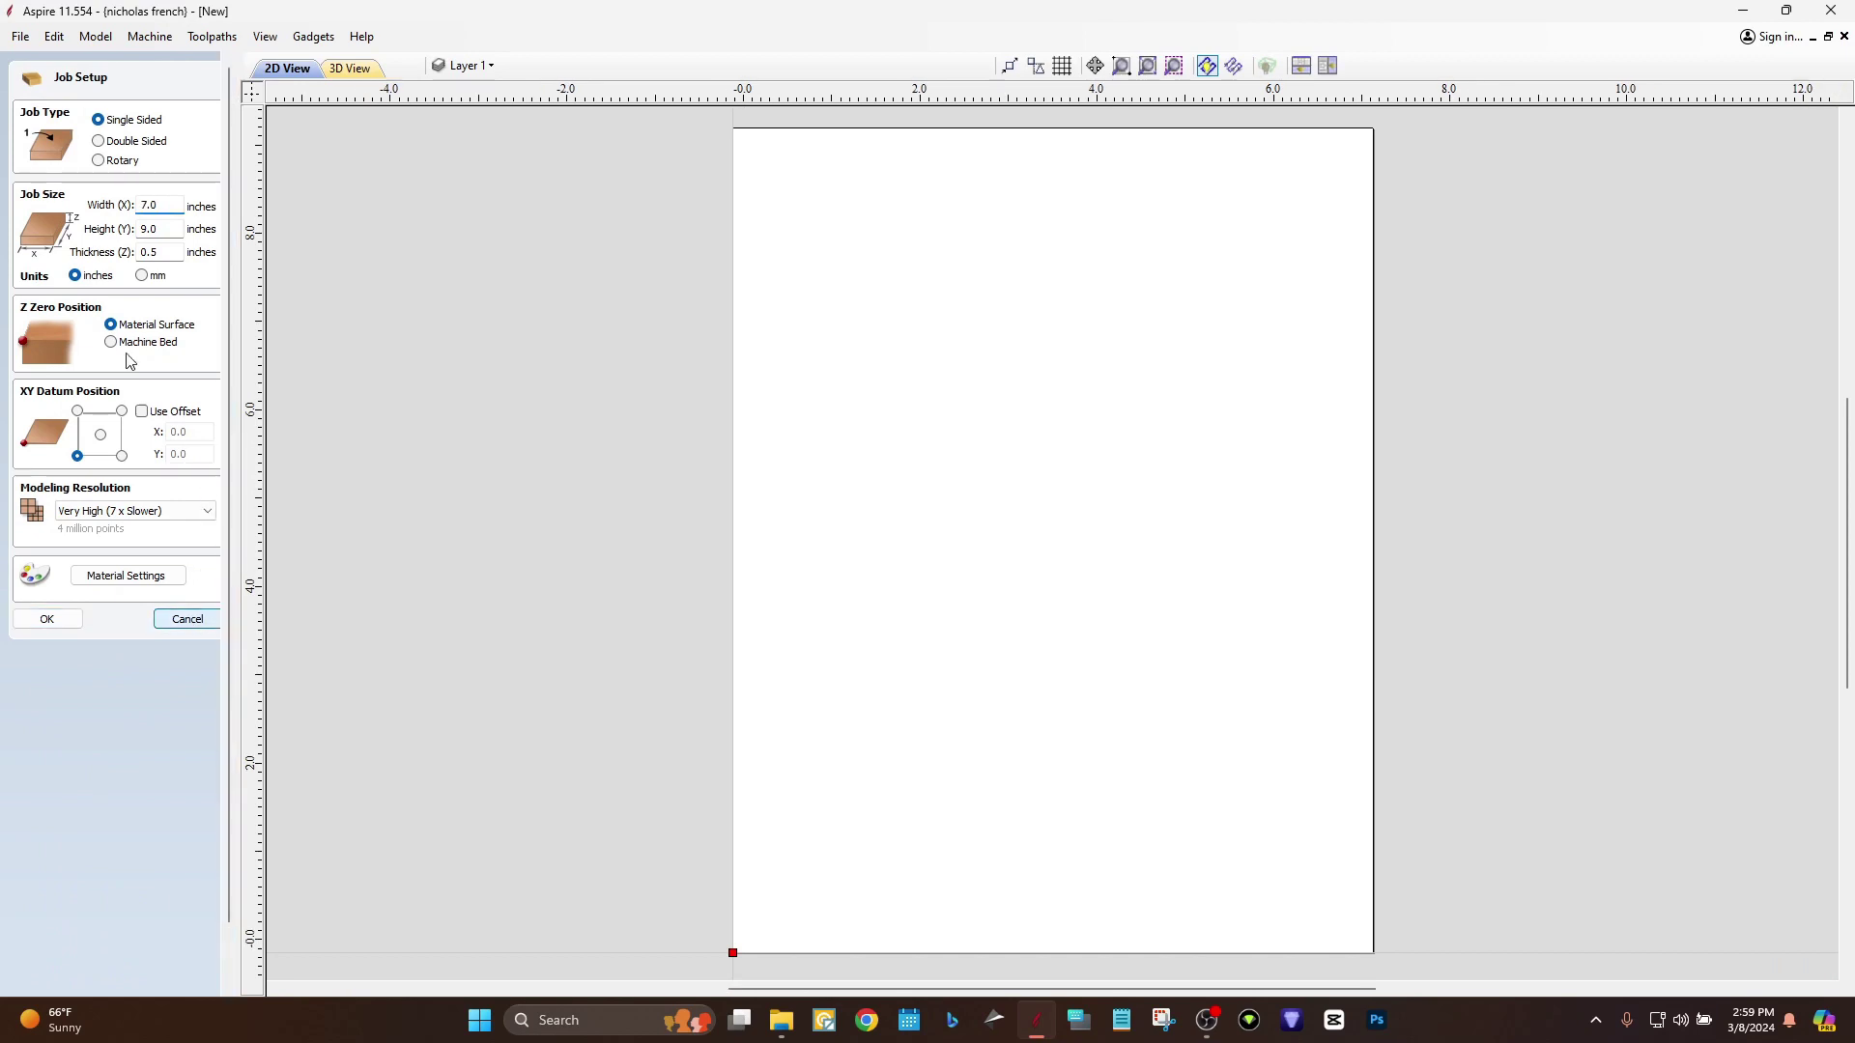
key("Escape")
left_click(92, 218)
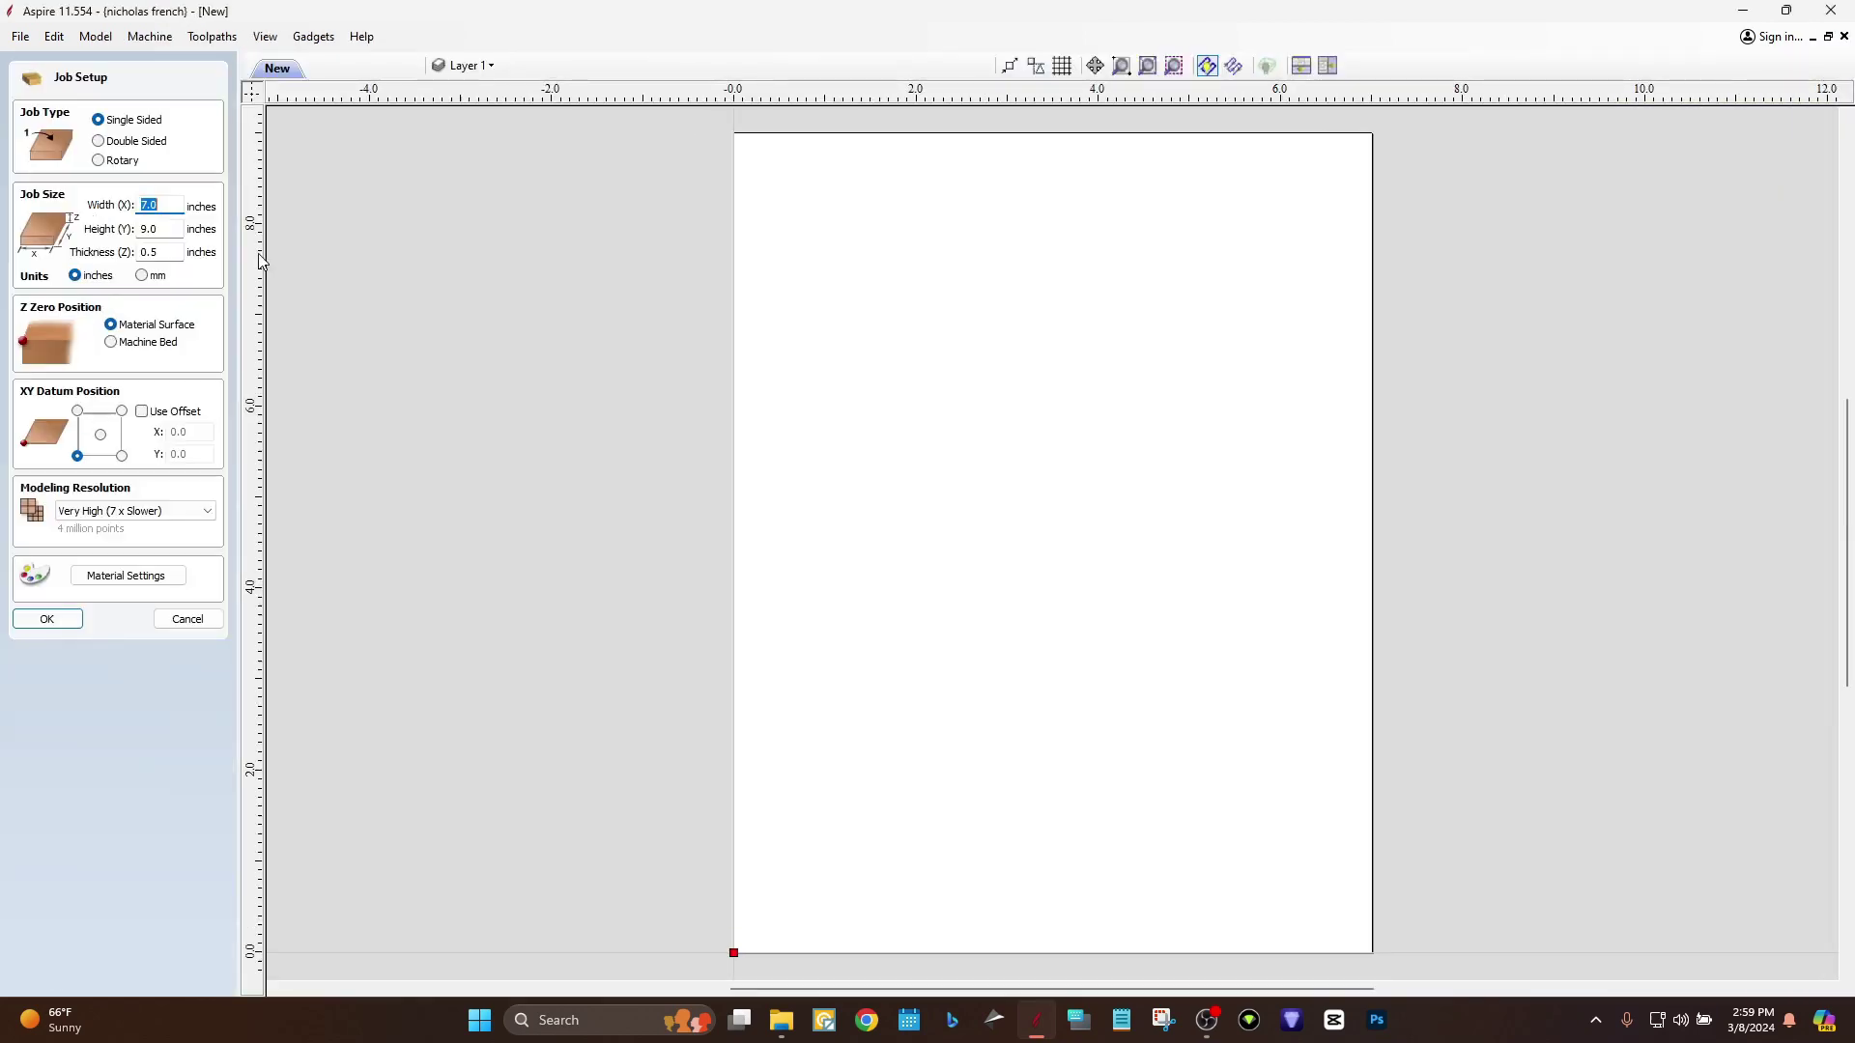
left_click(198, 511)
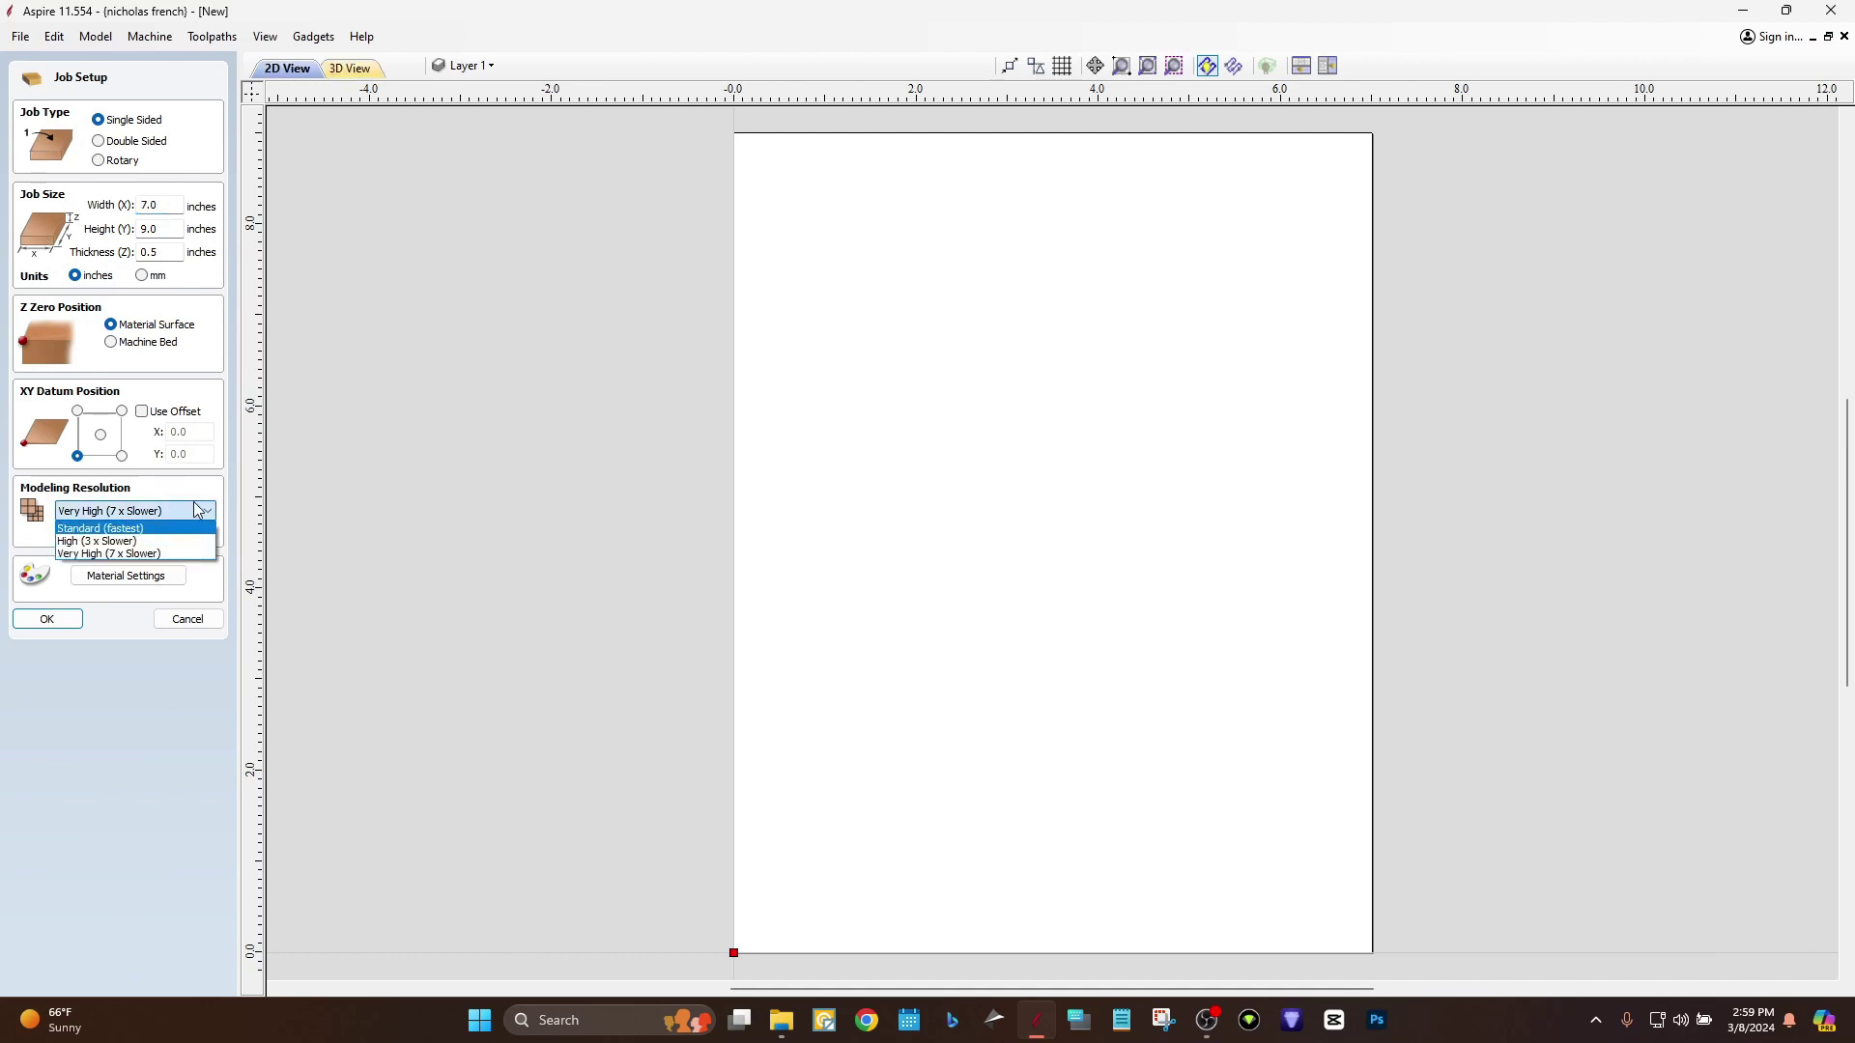
left_click(193, 554)
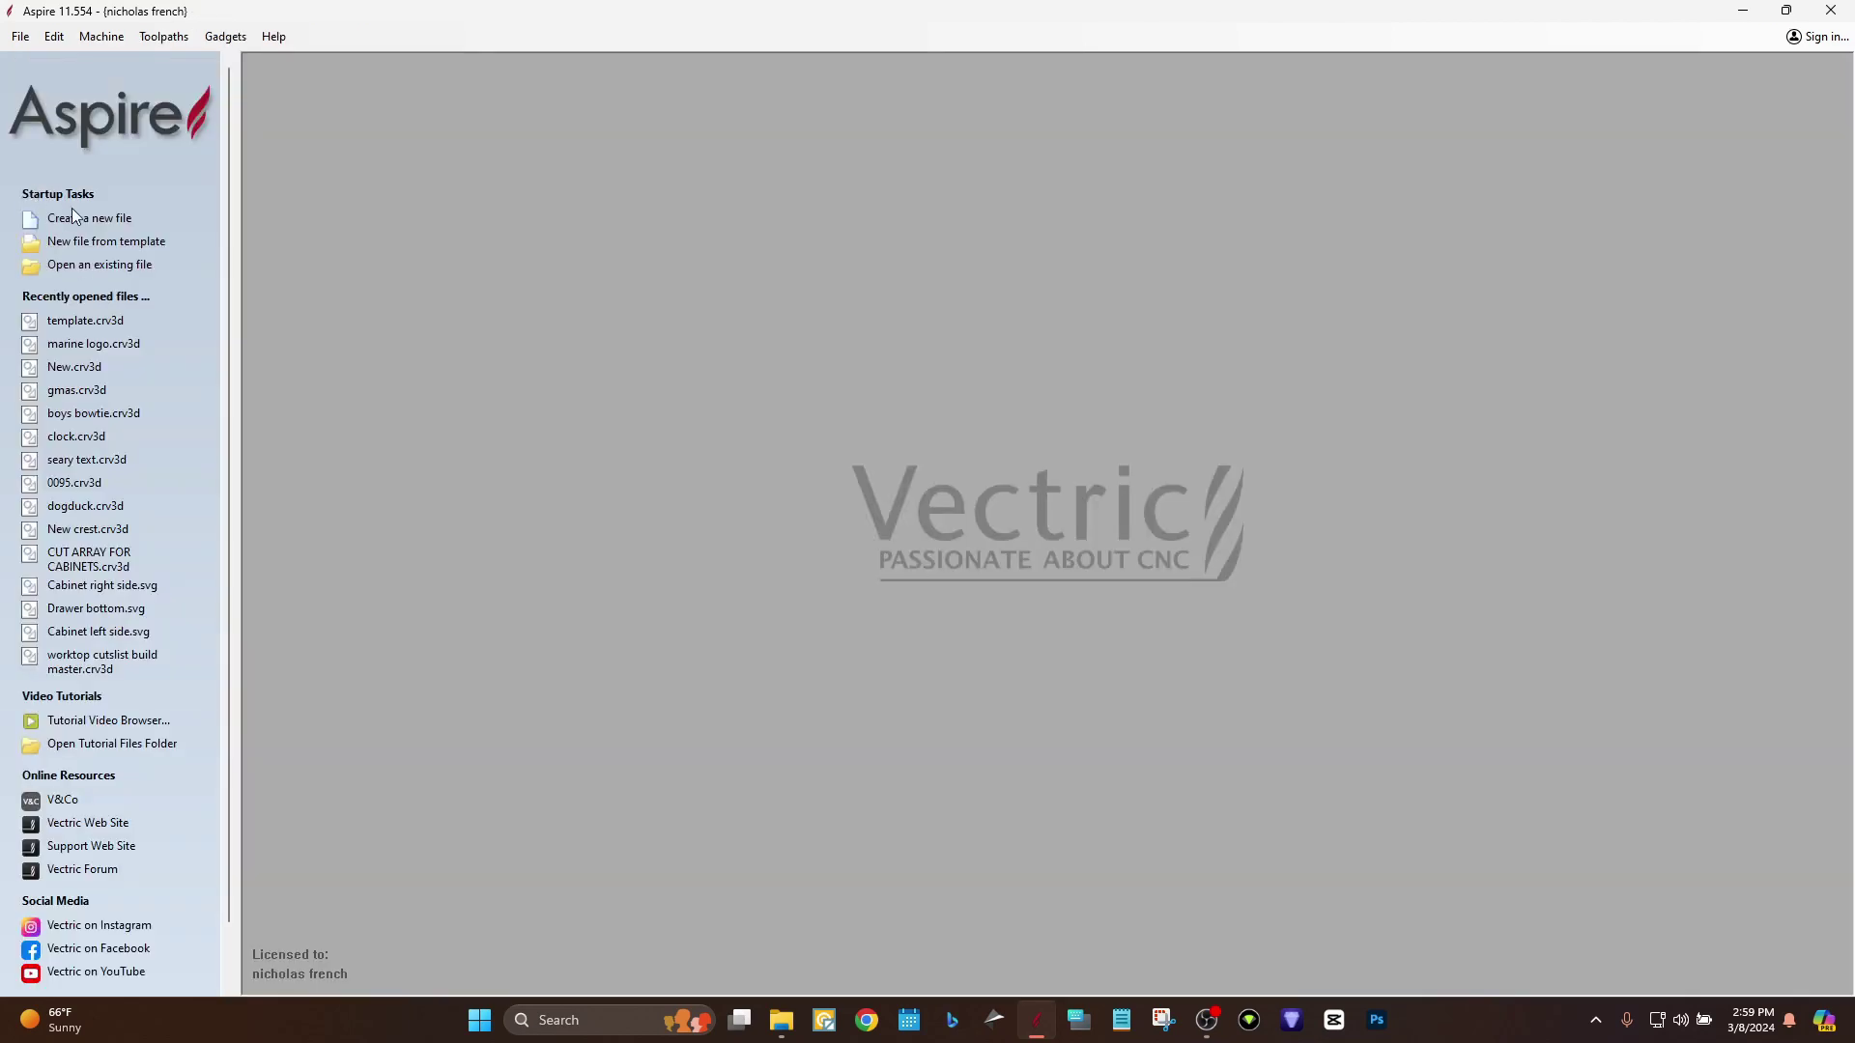
Create a new job 14 inches wide and 18 inches high with the modeling resolution set to Maximum (50 x Slower).
left_click(75, 215)
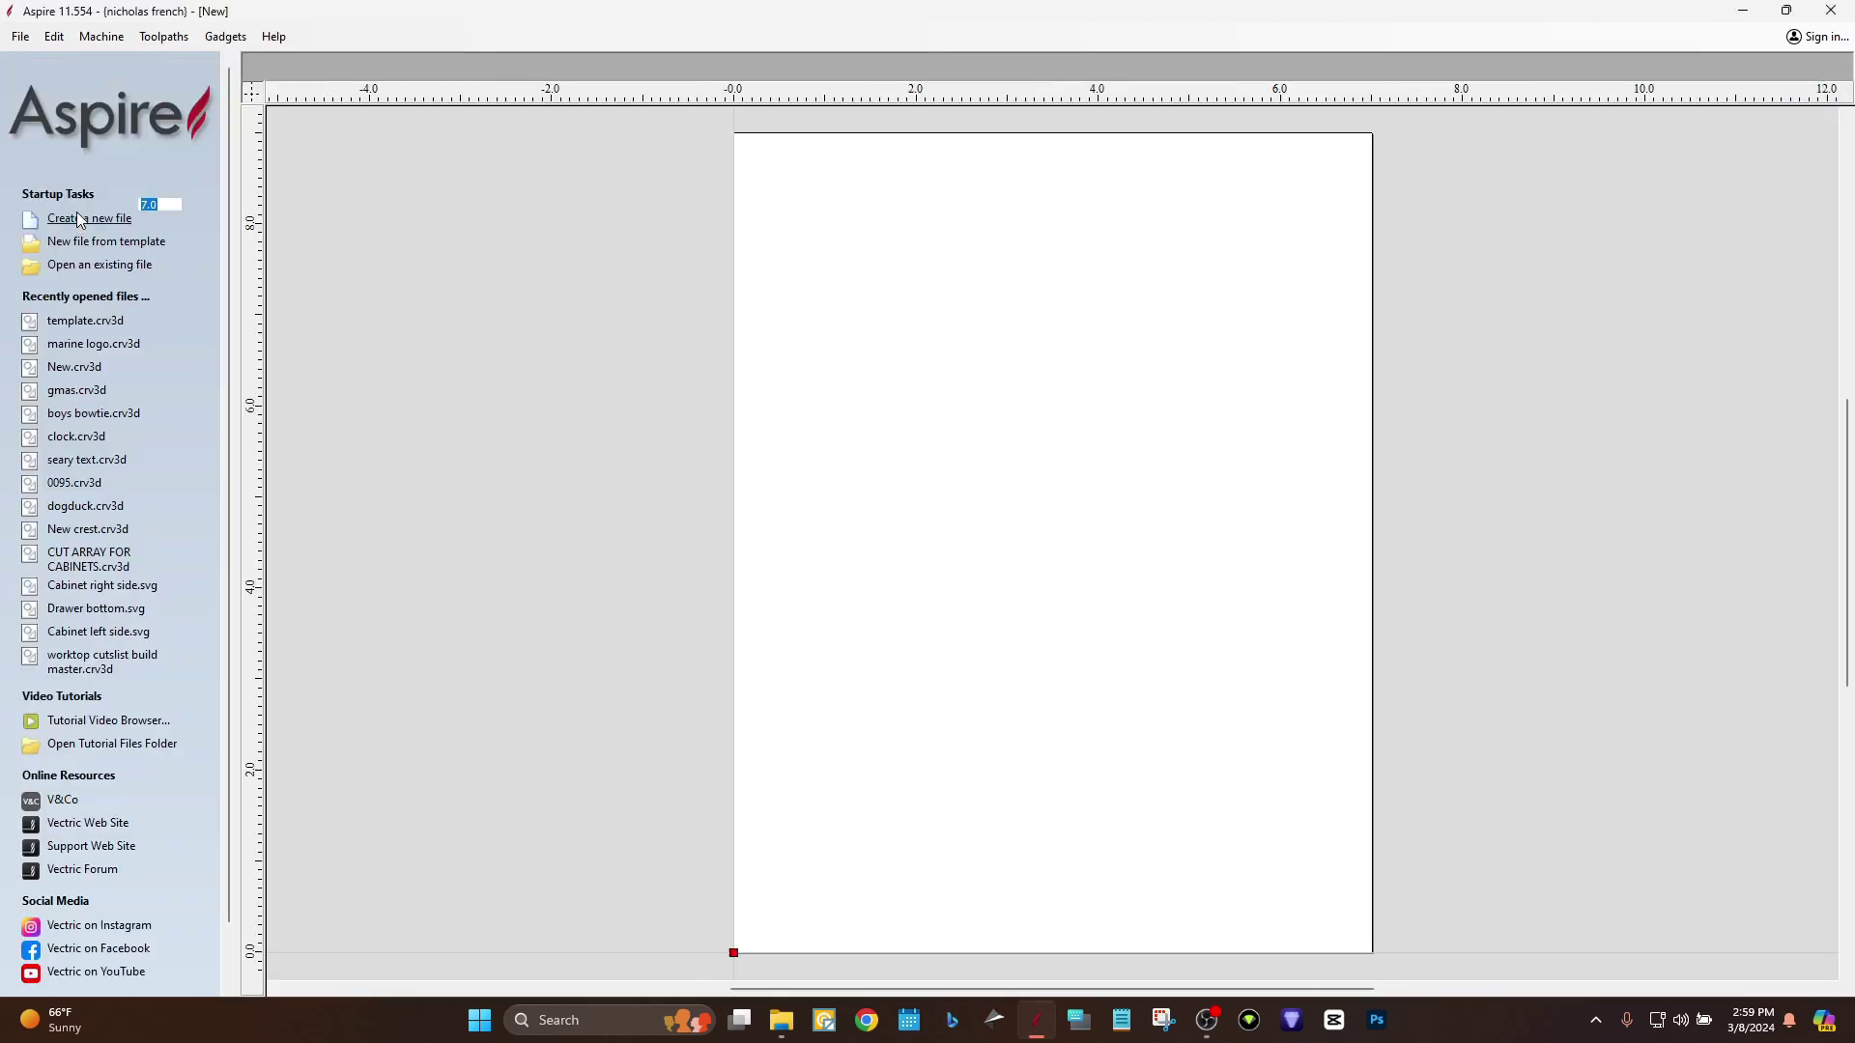
left_click(211, 513)
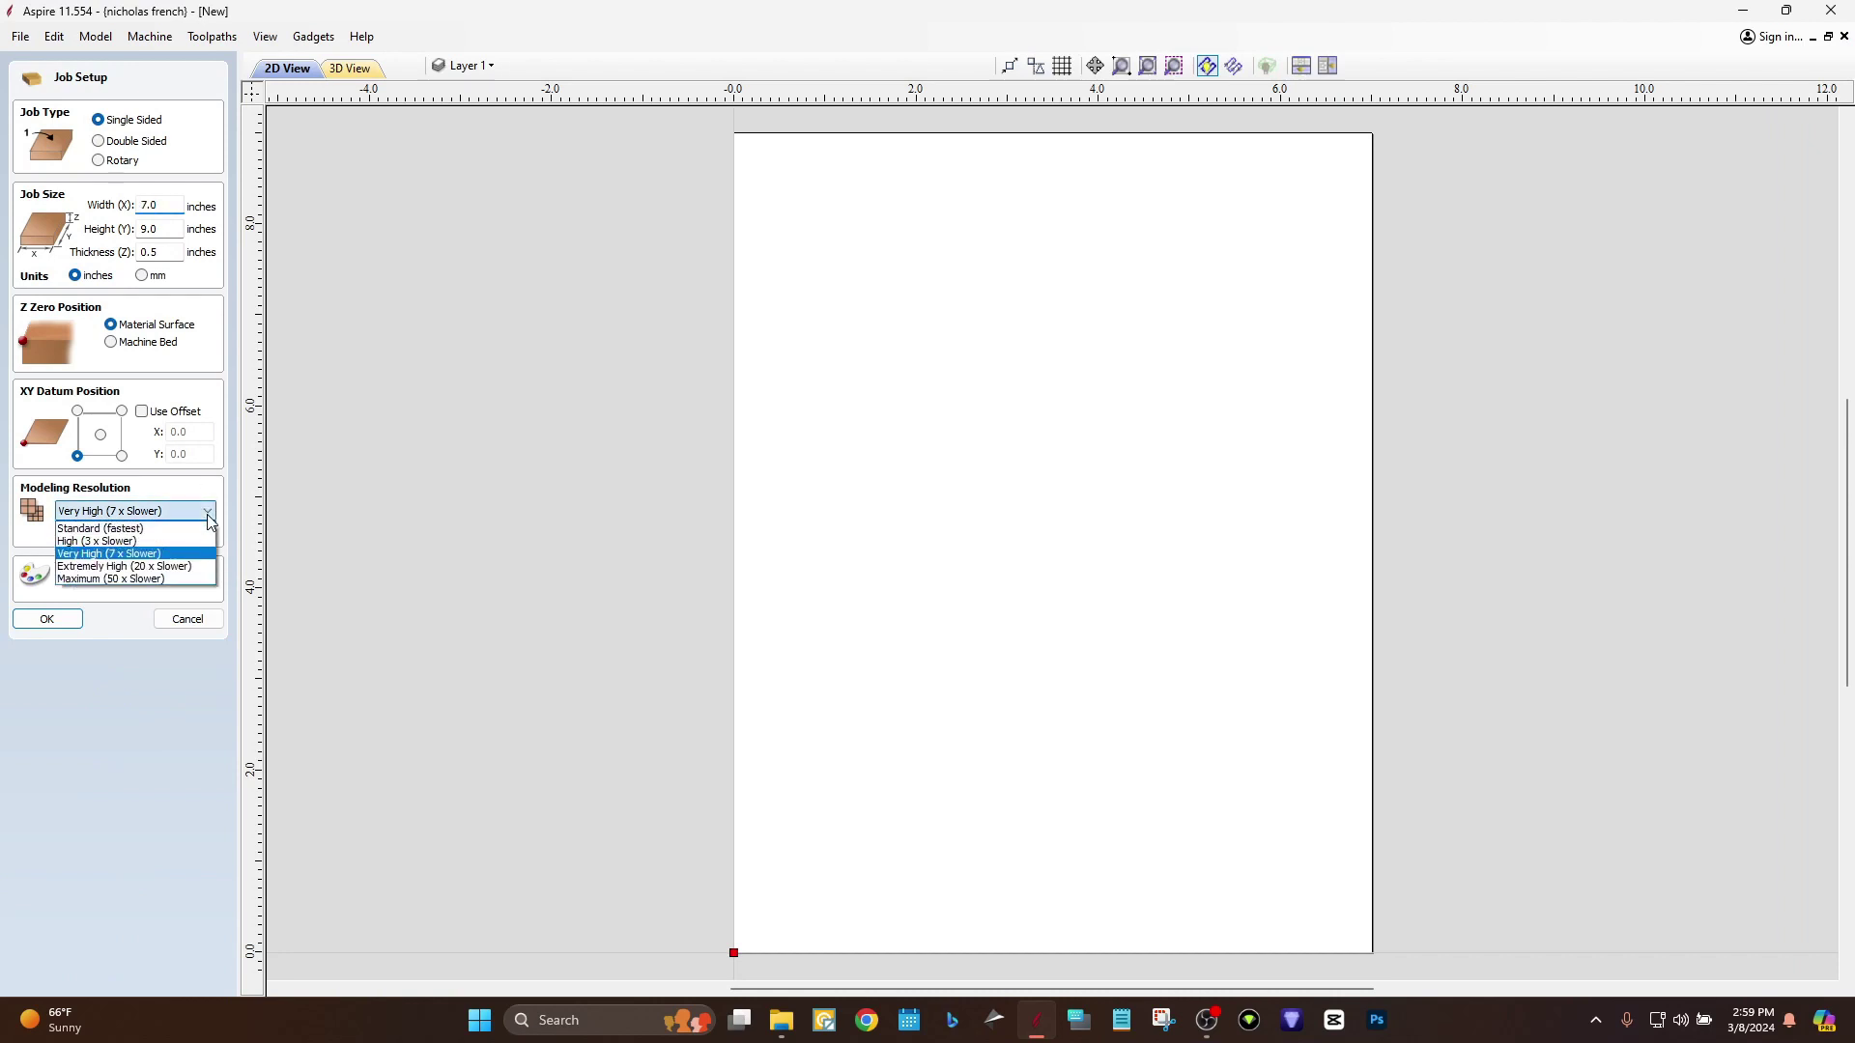
left_click(178, 578)
left_click(175, 208)
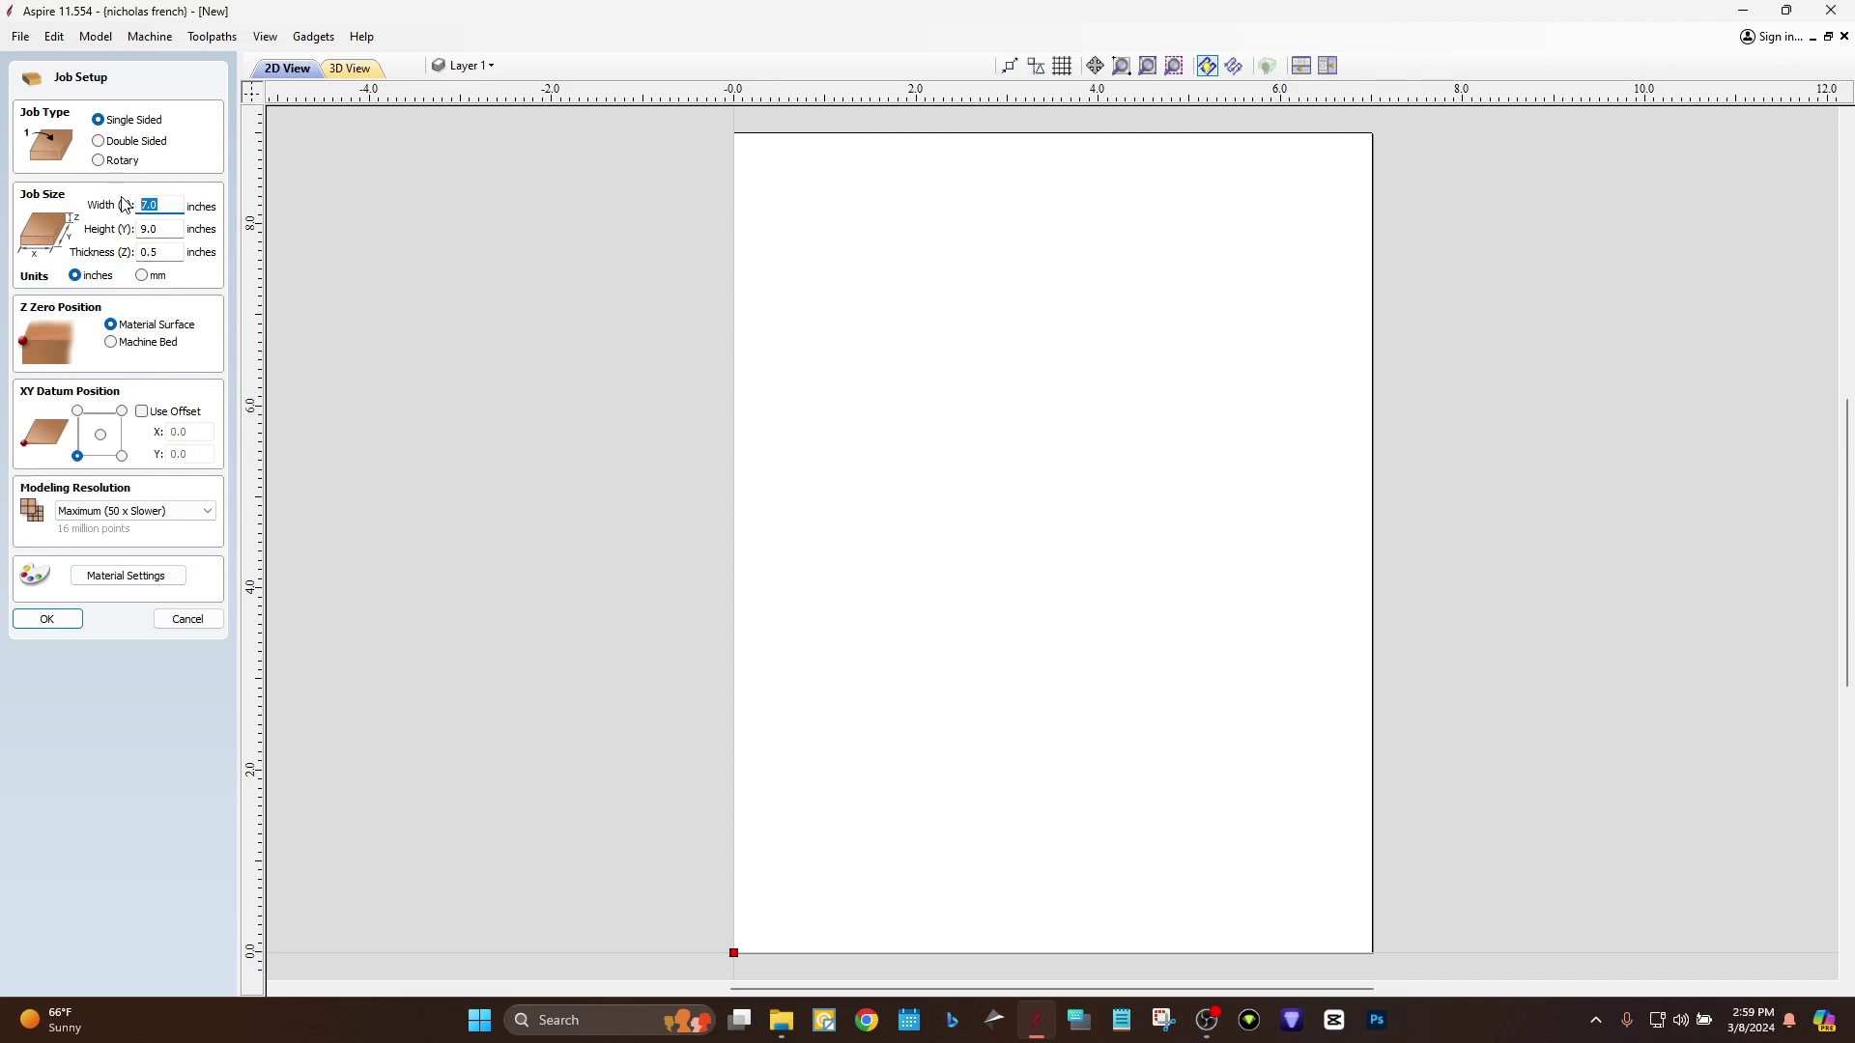
type("14")
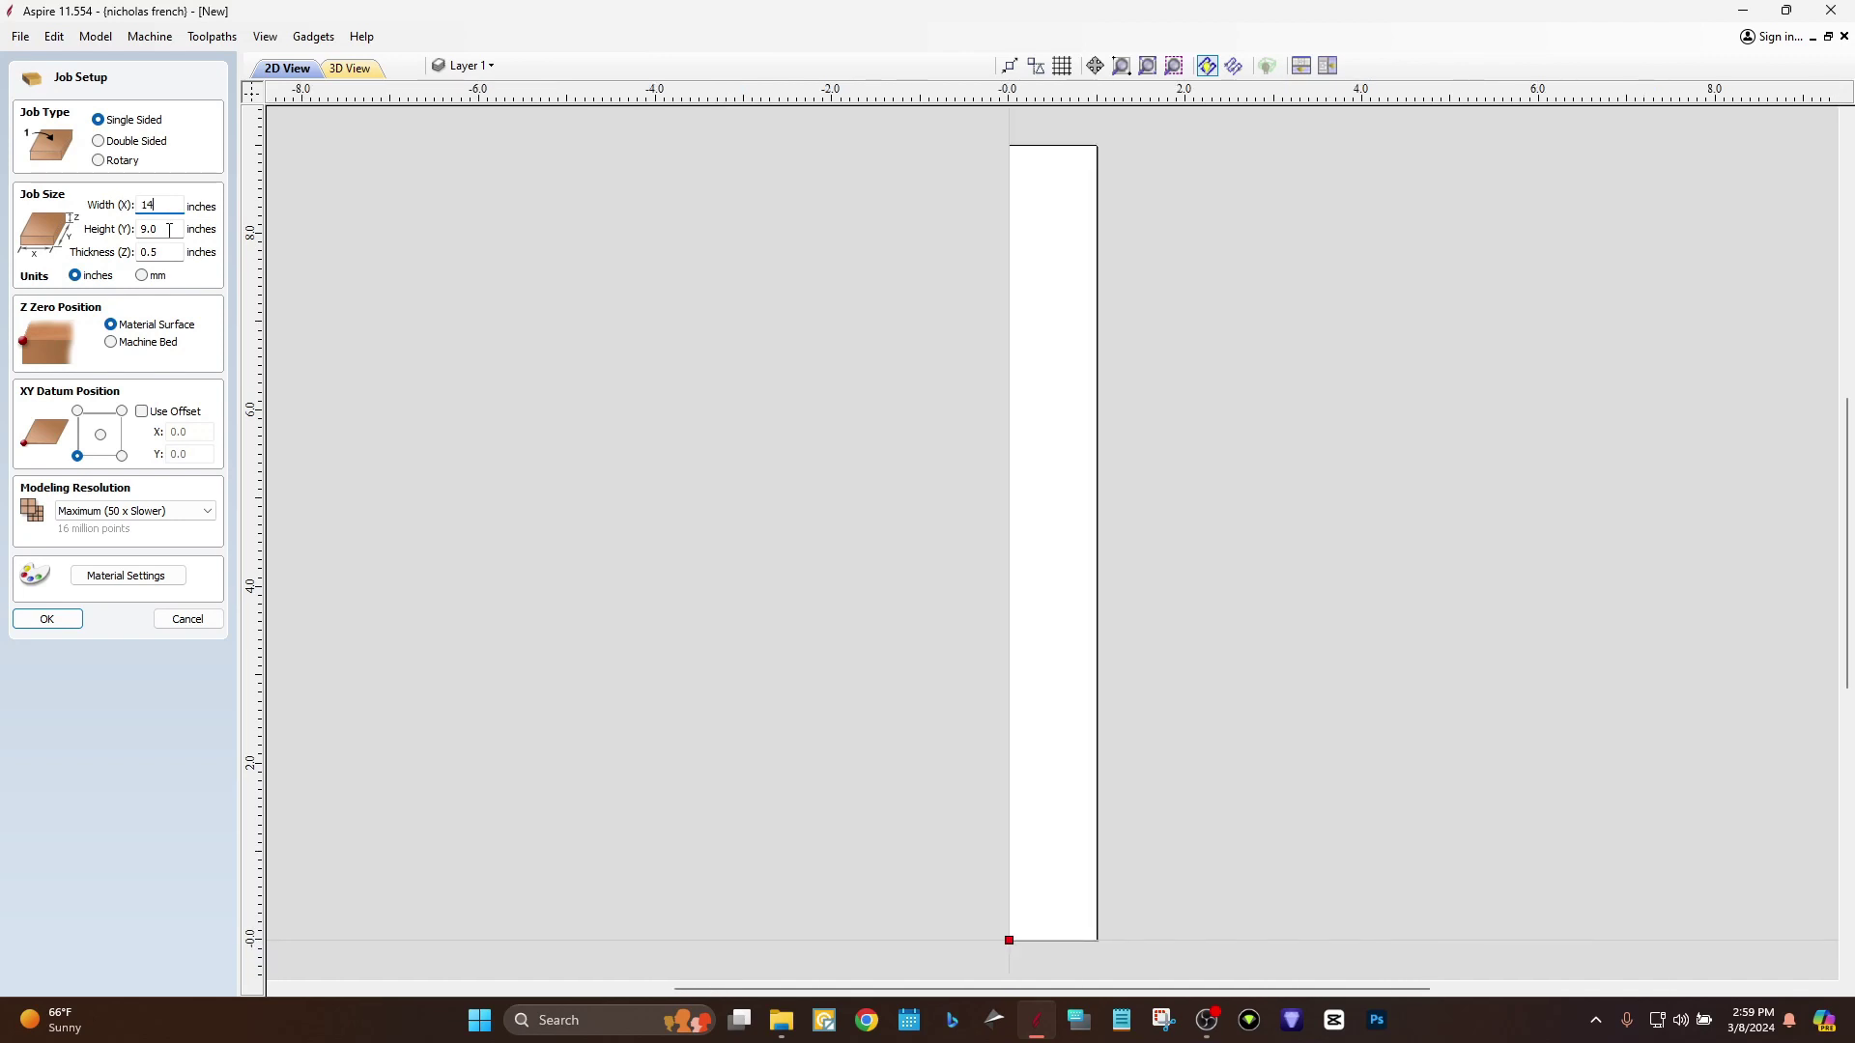
key("Tab")
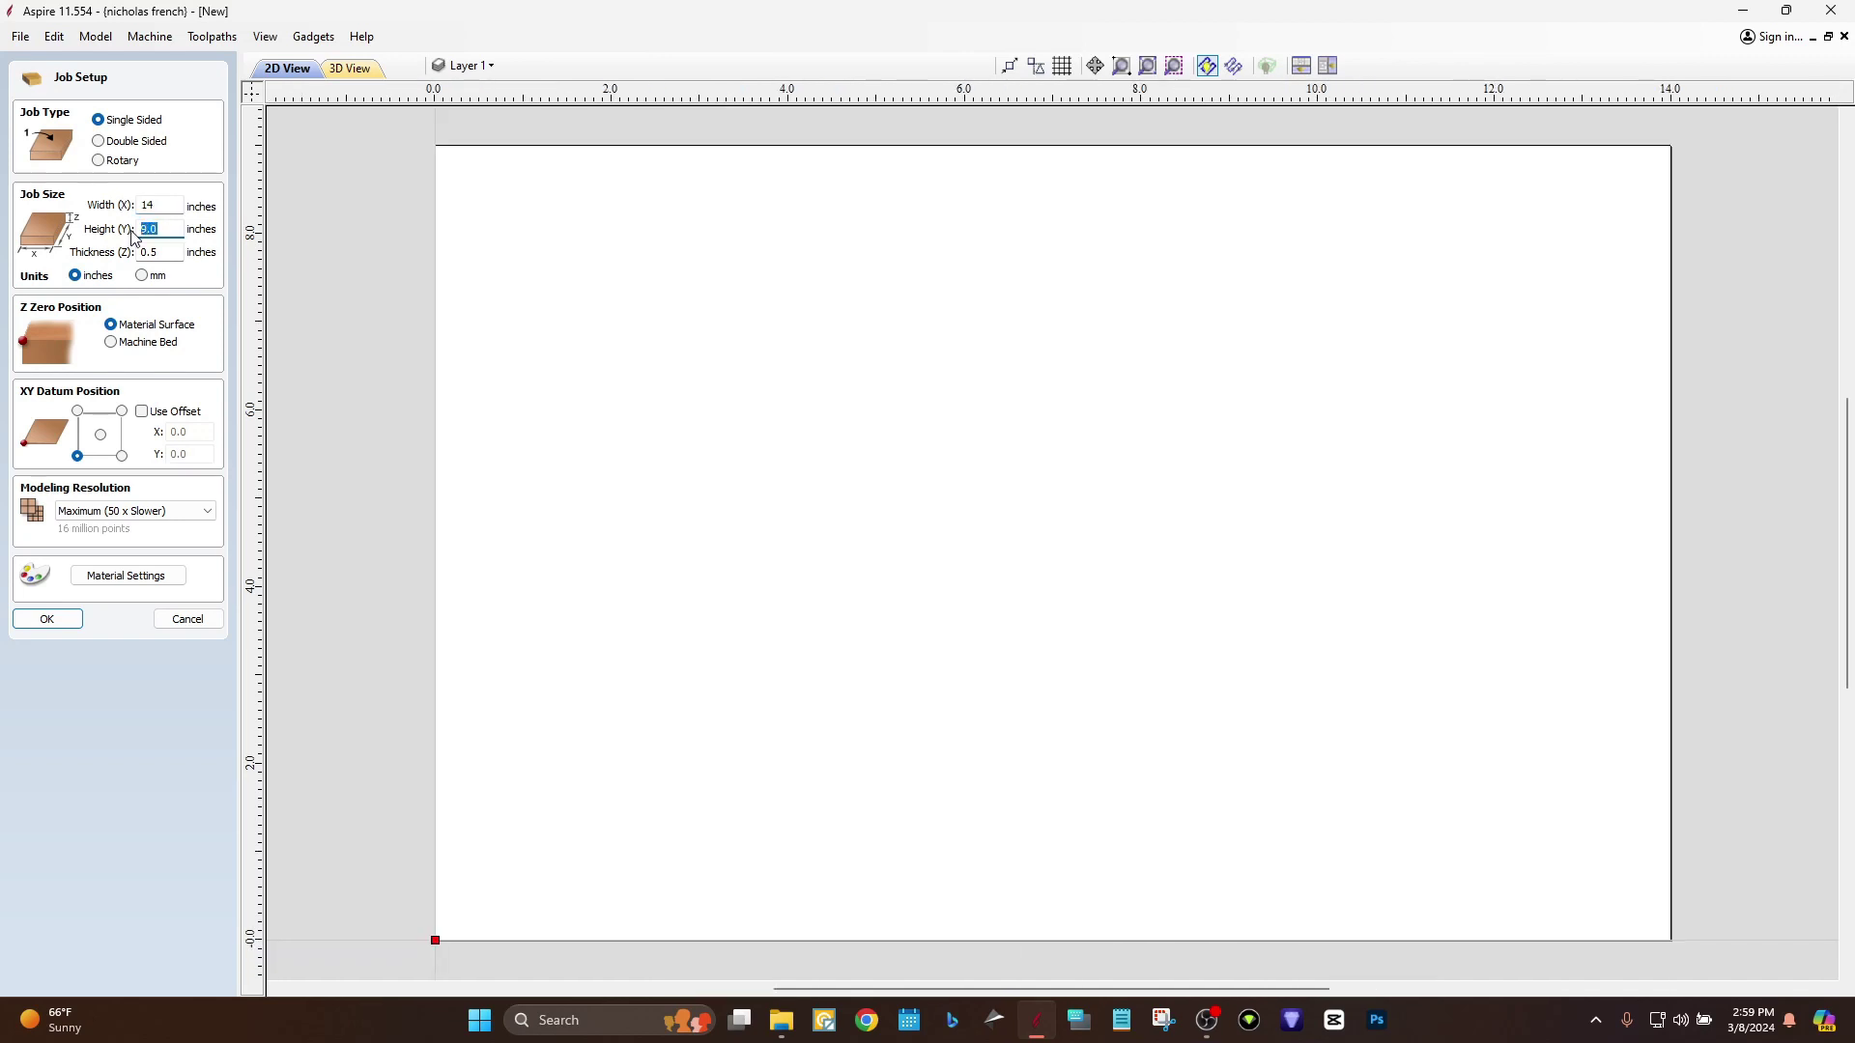
type("18")
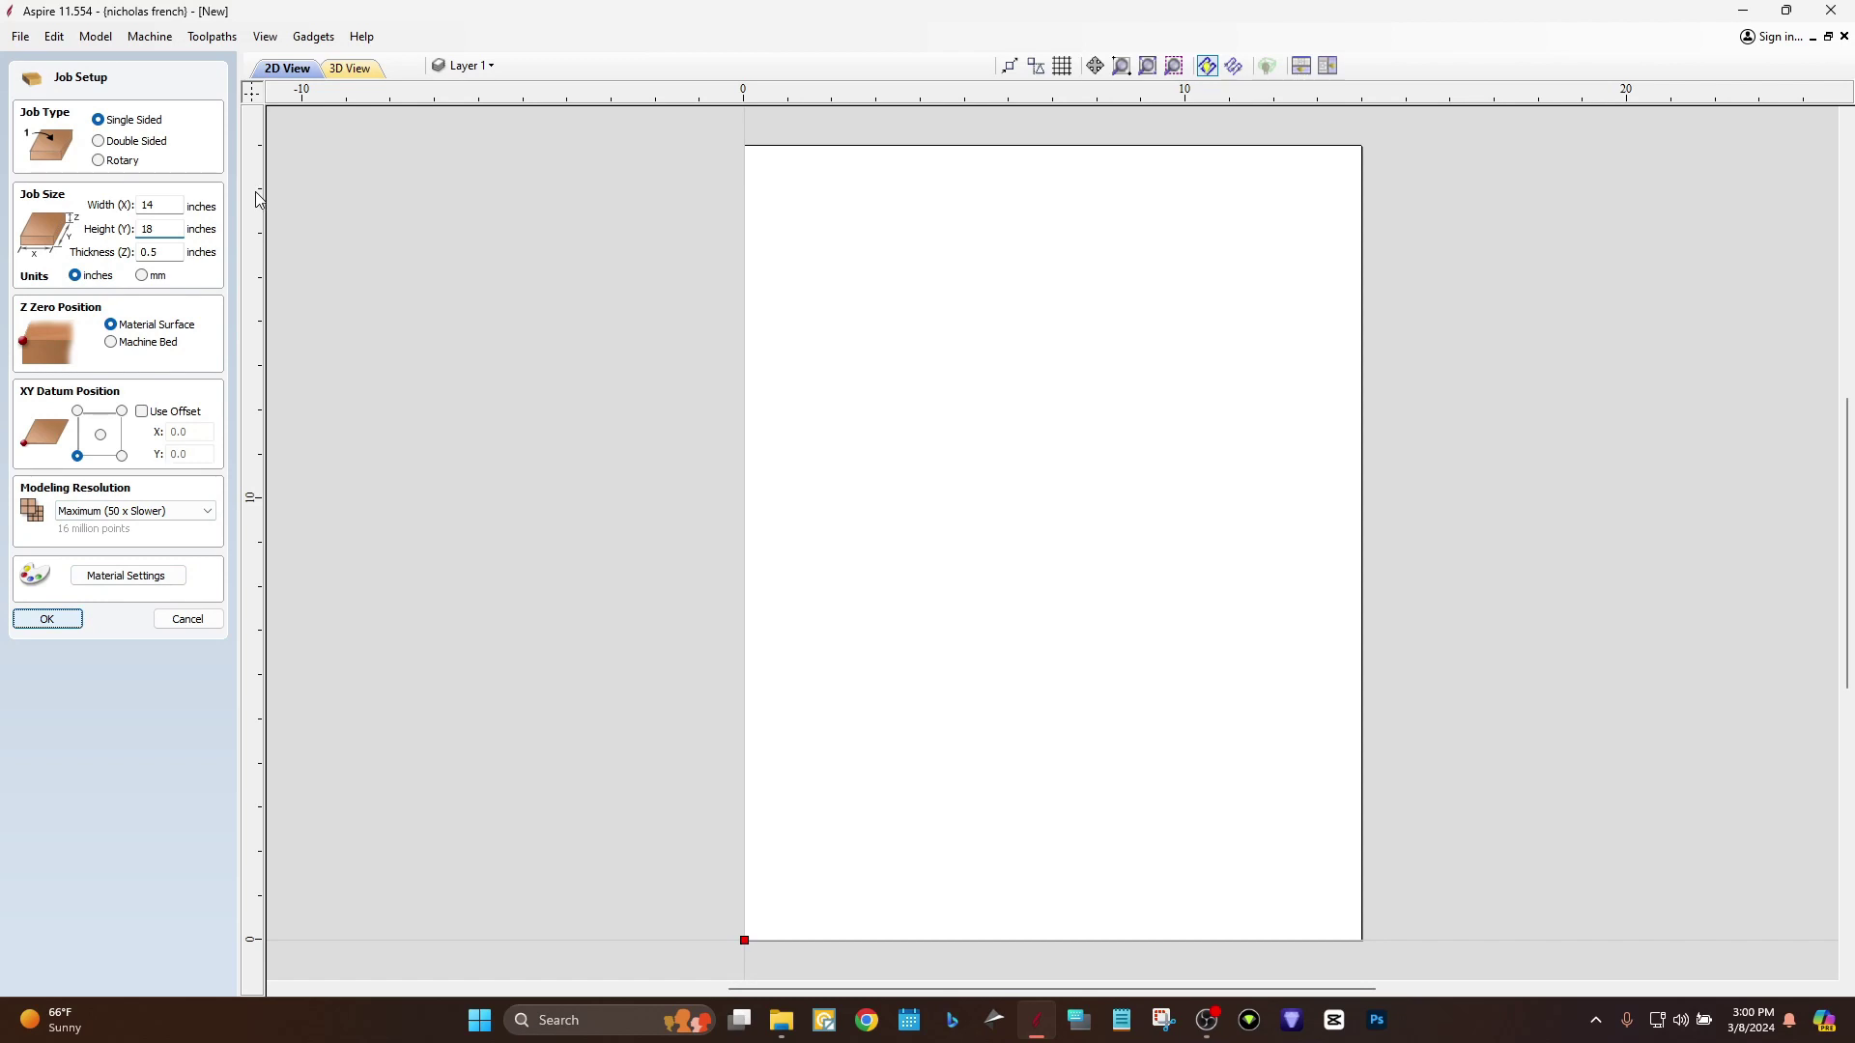
key("Return")
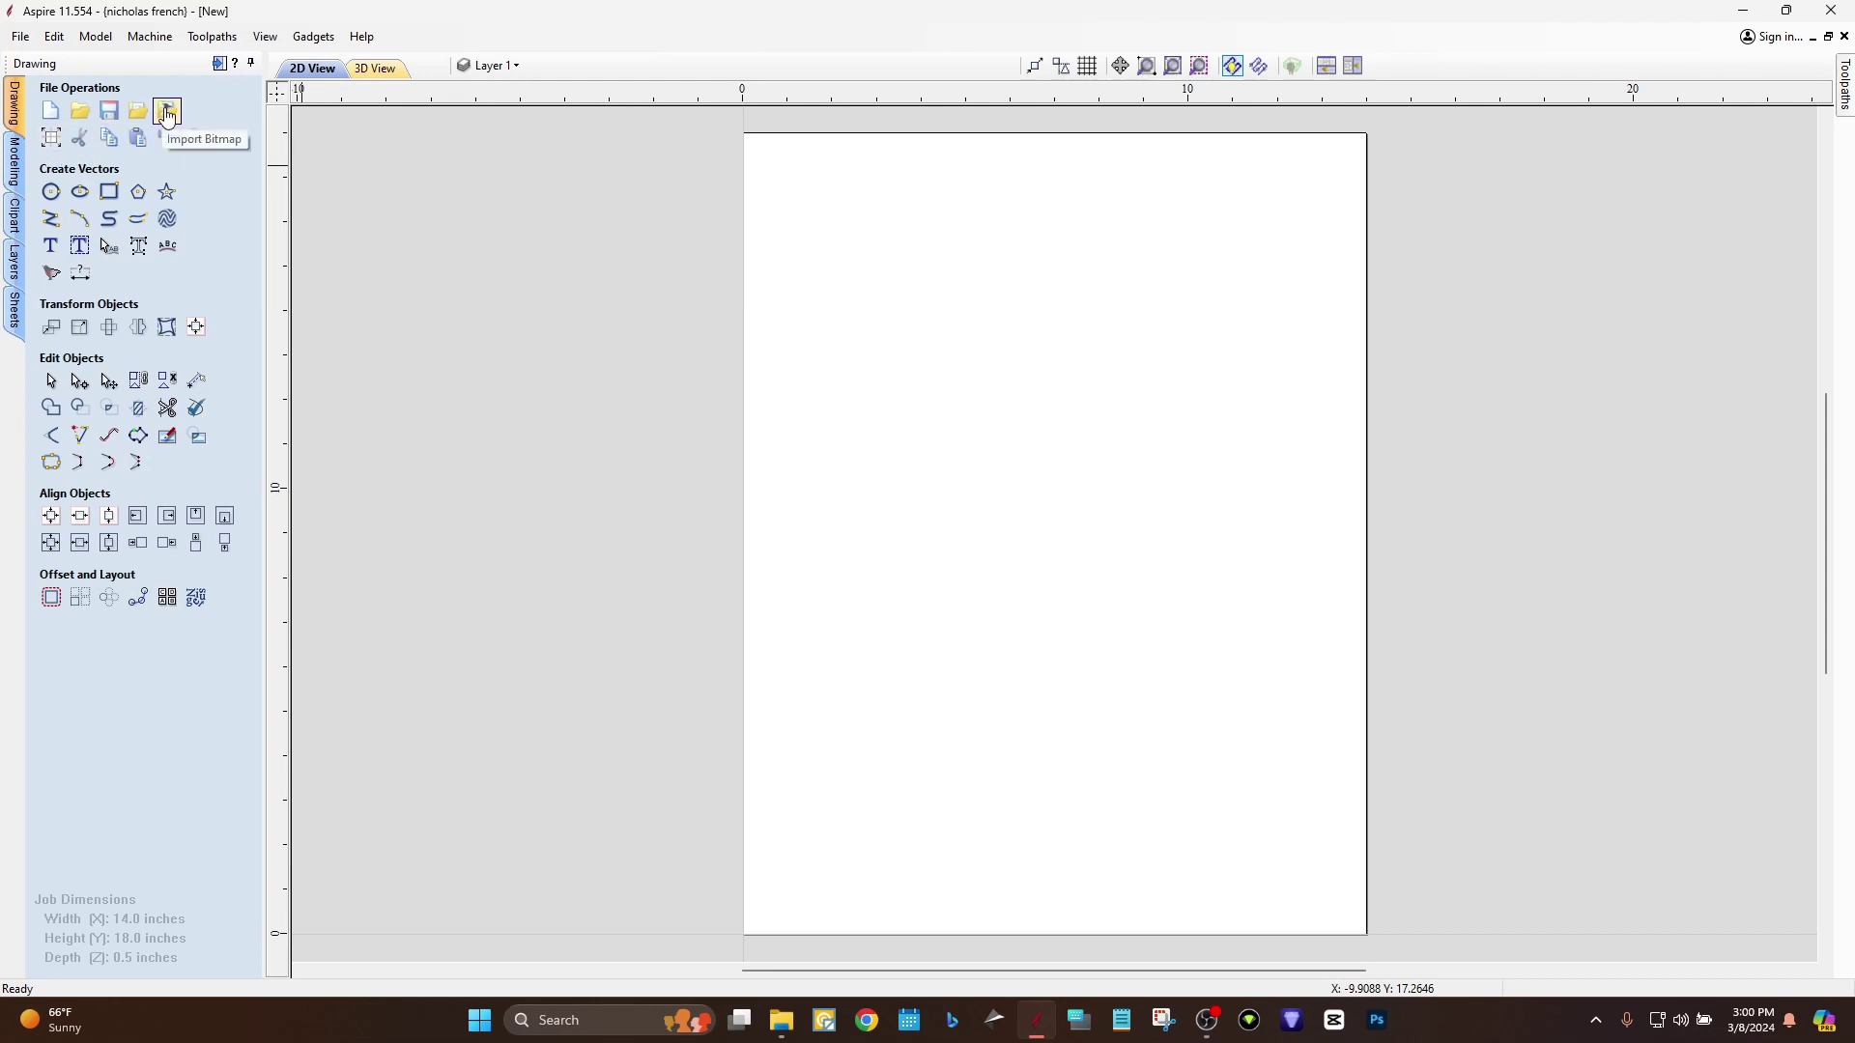
Import the newest portrait image ending in faceai-sharpen from Downloads as a bitmap and center it in the material.
left_click(168, 114)
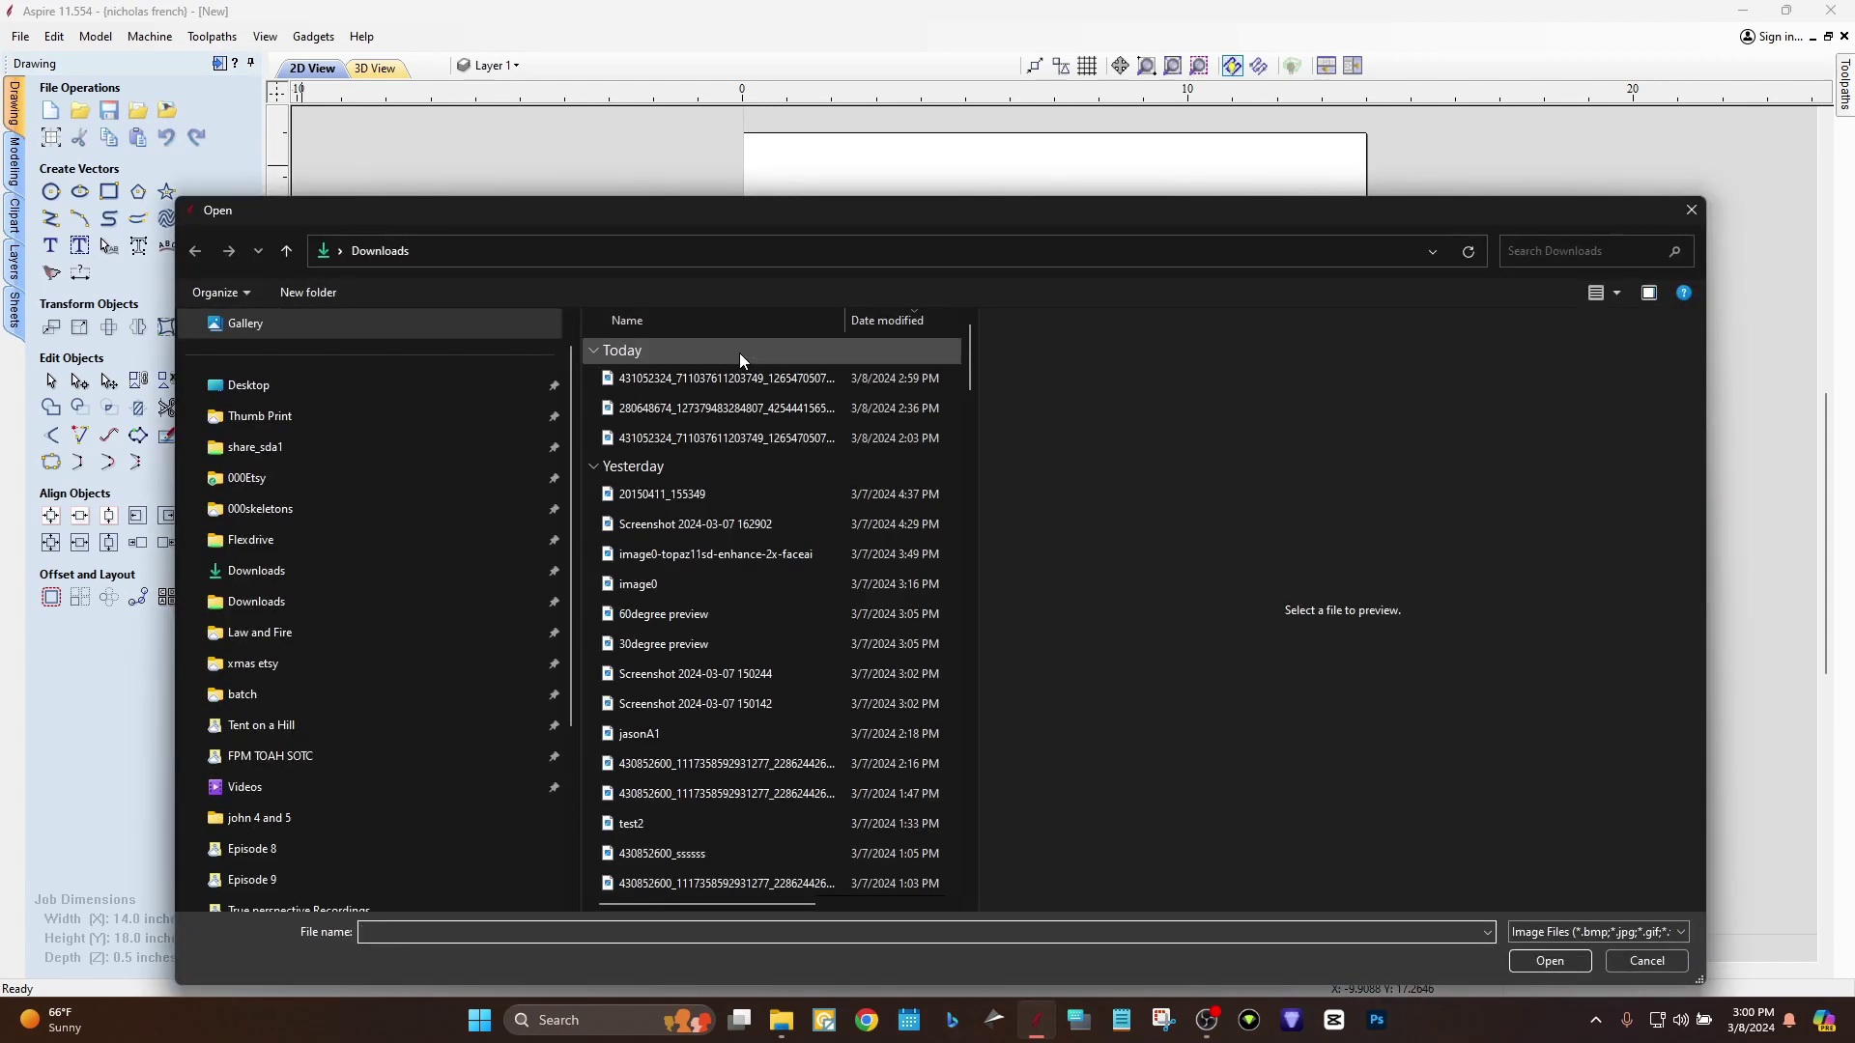
left_click(684, 379)
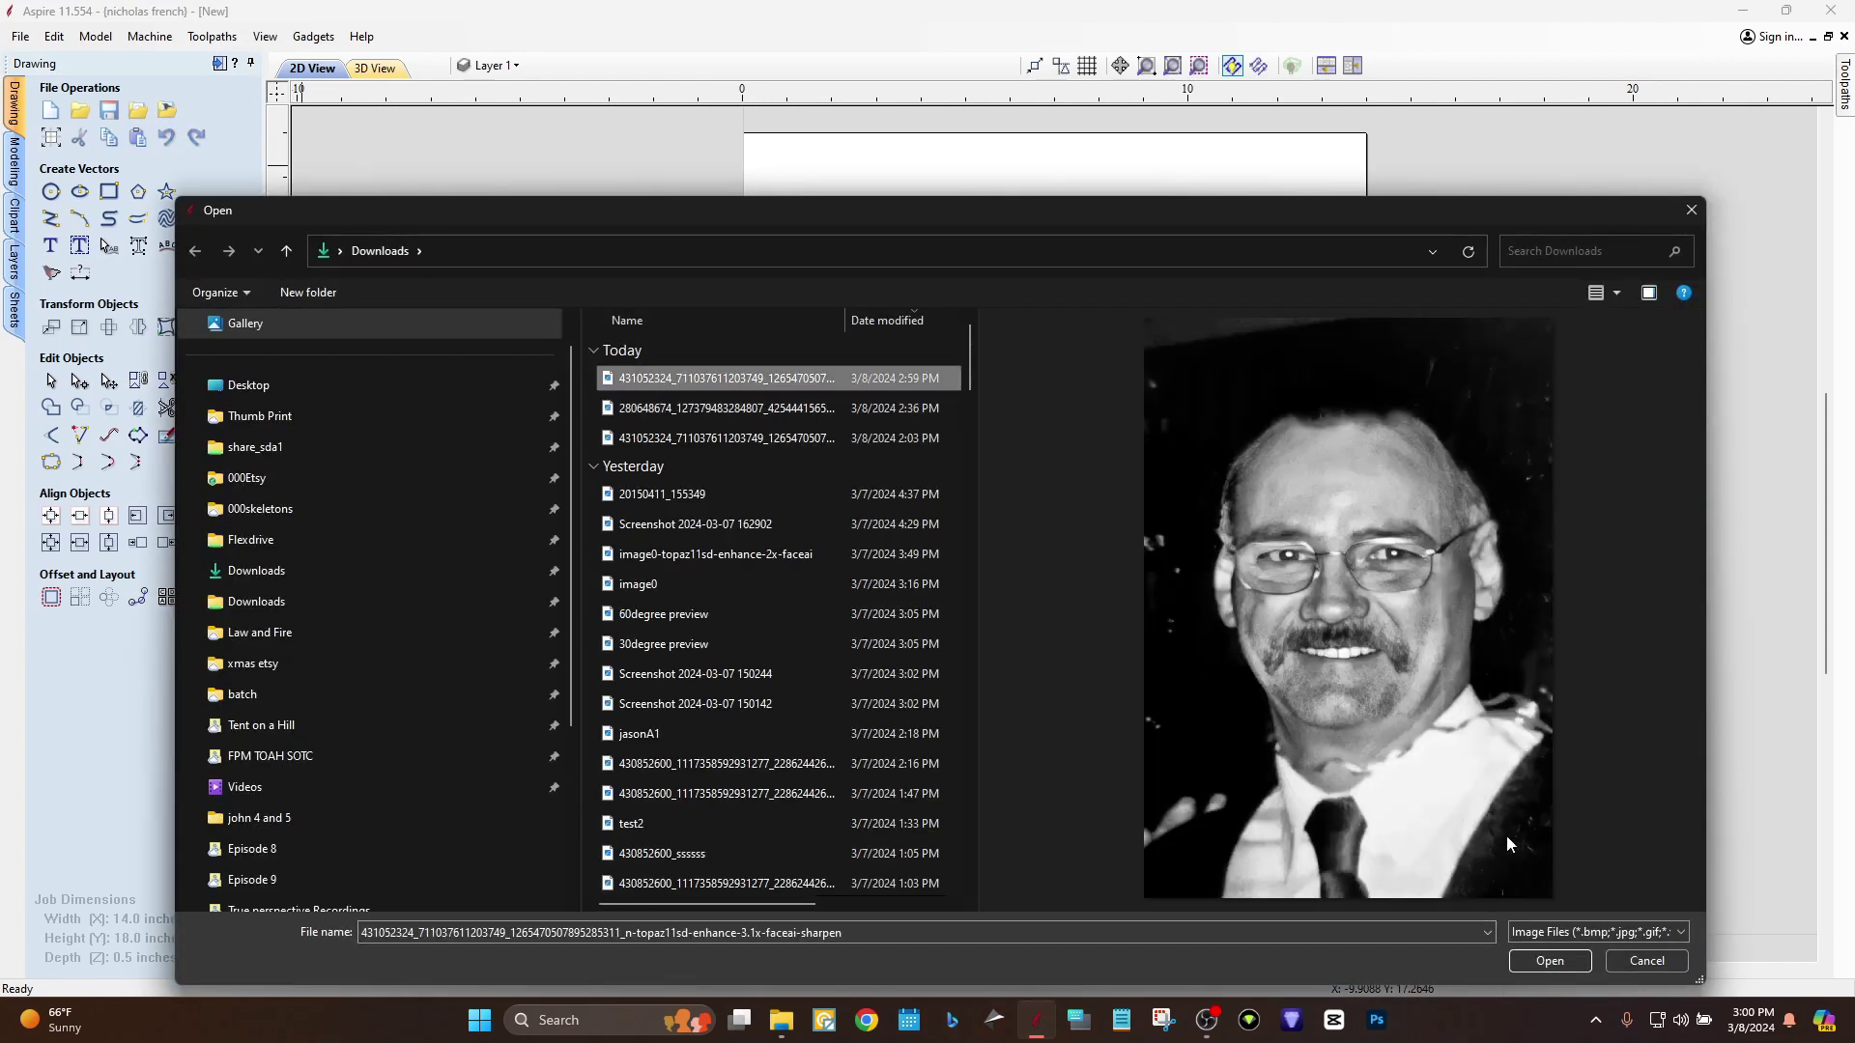
left_click(1550, 964)
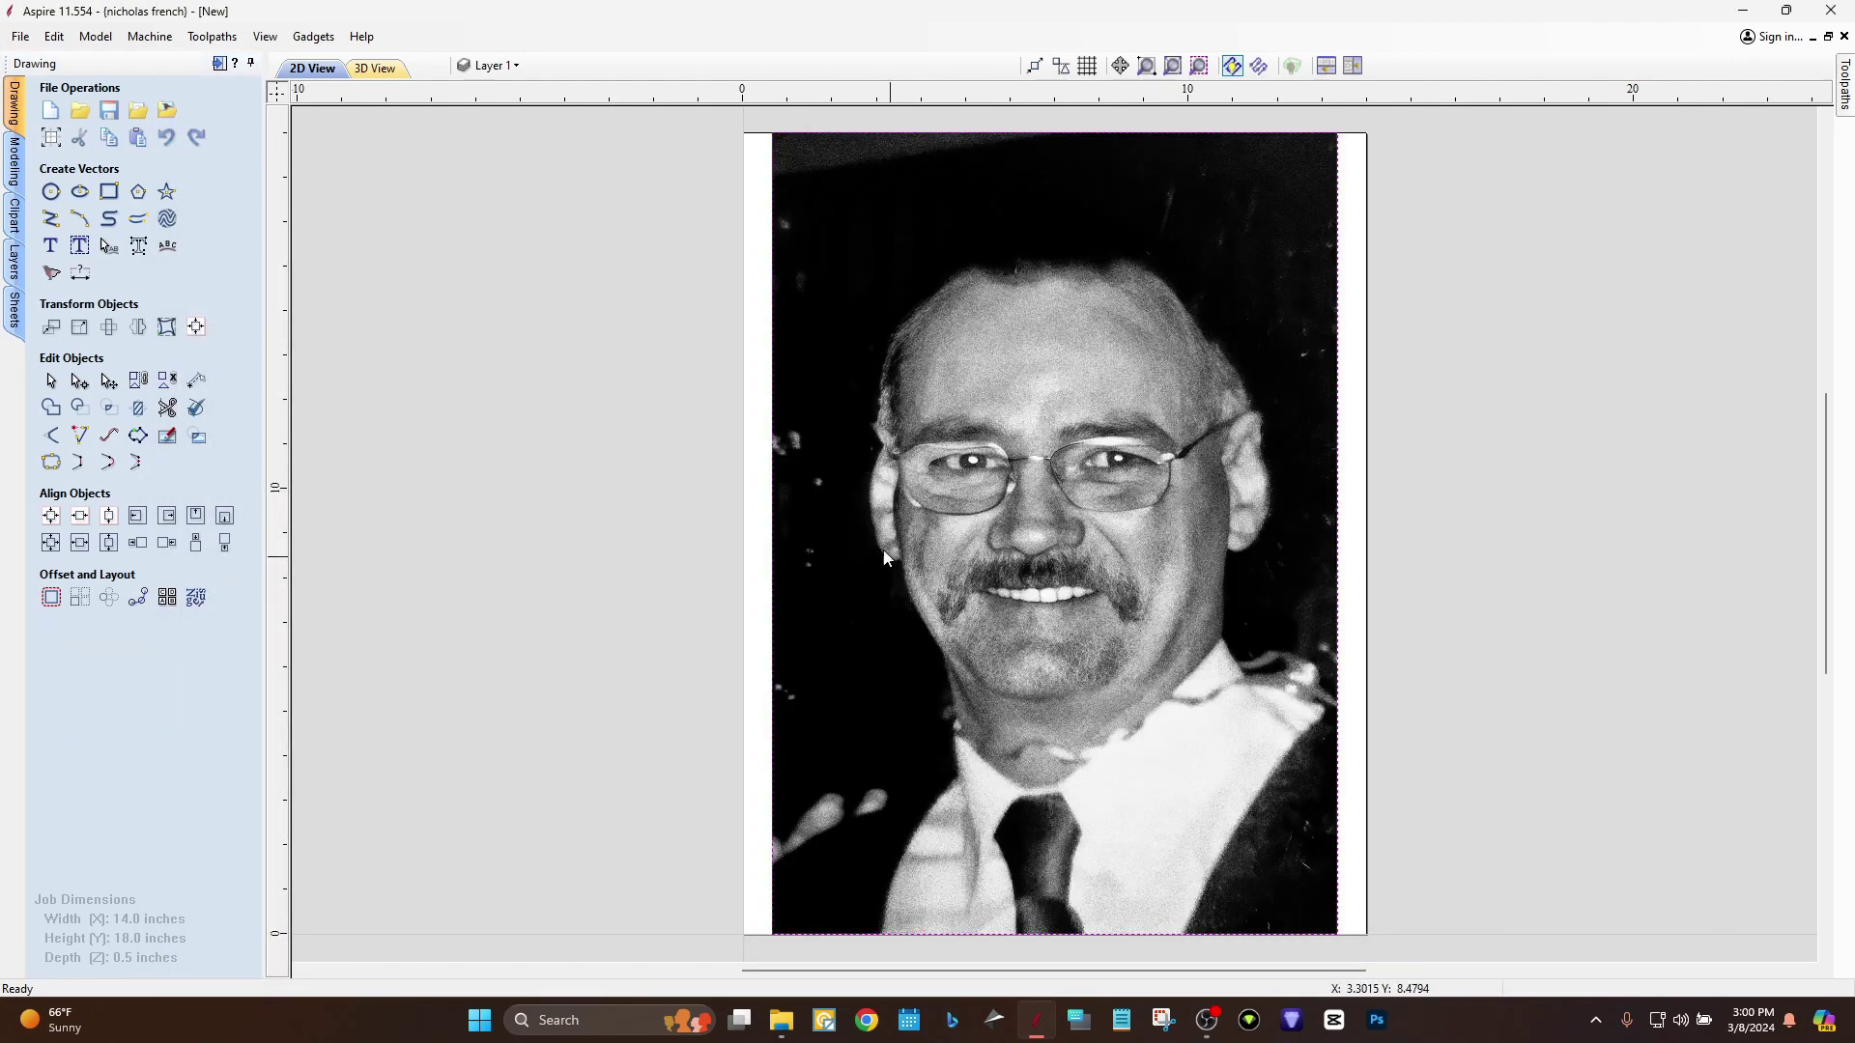
left_click(1045, 483)
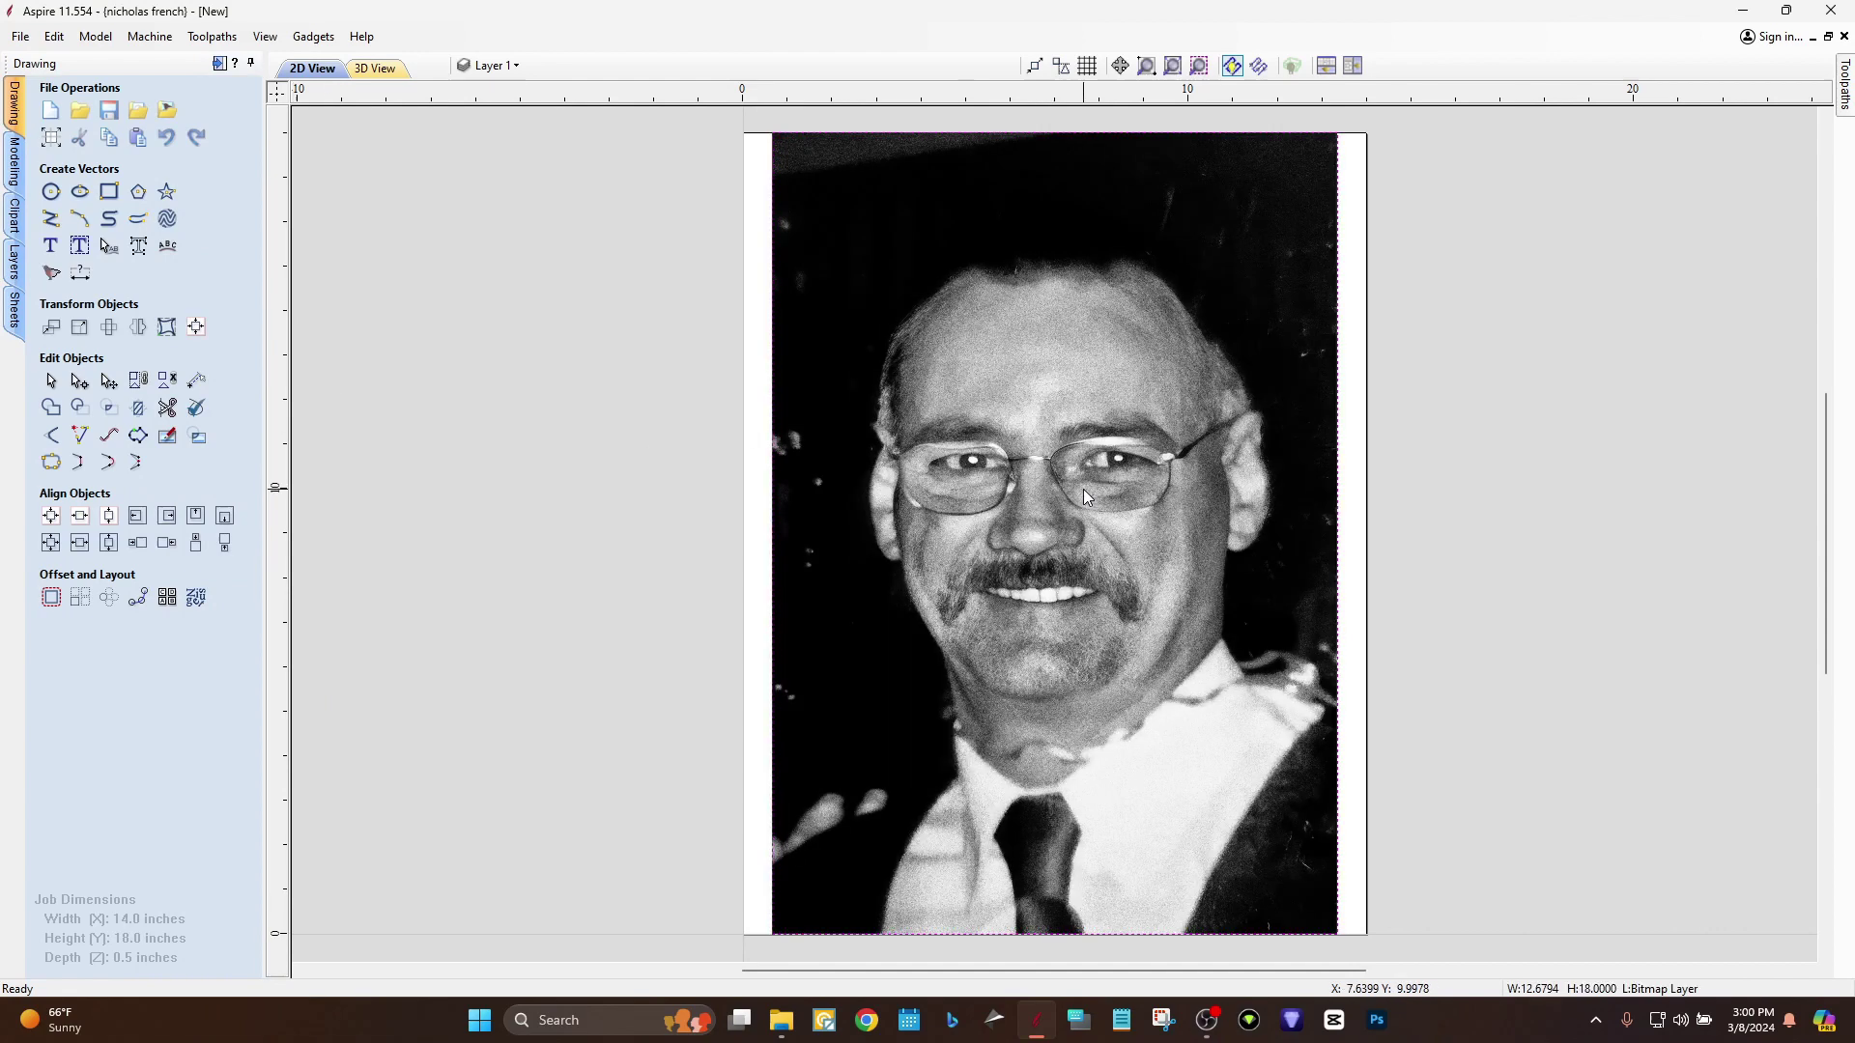
left_click(1109, 504)
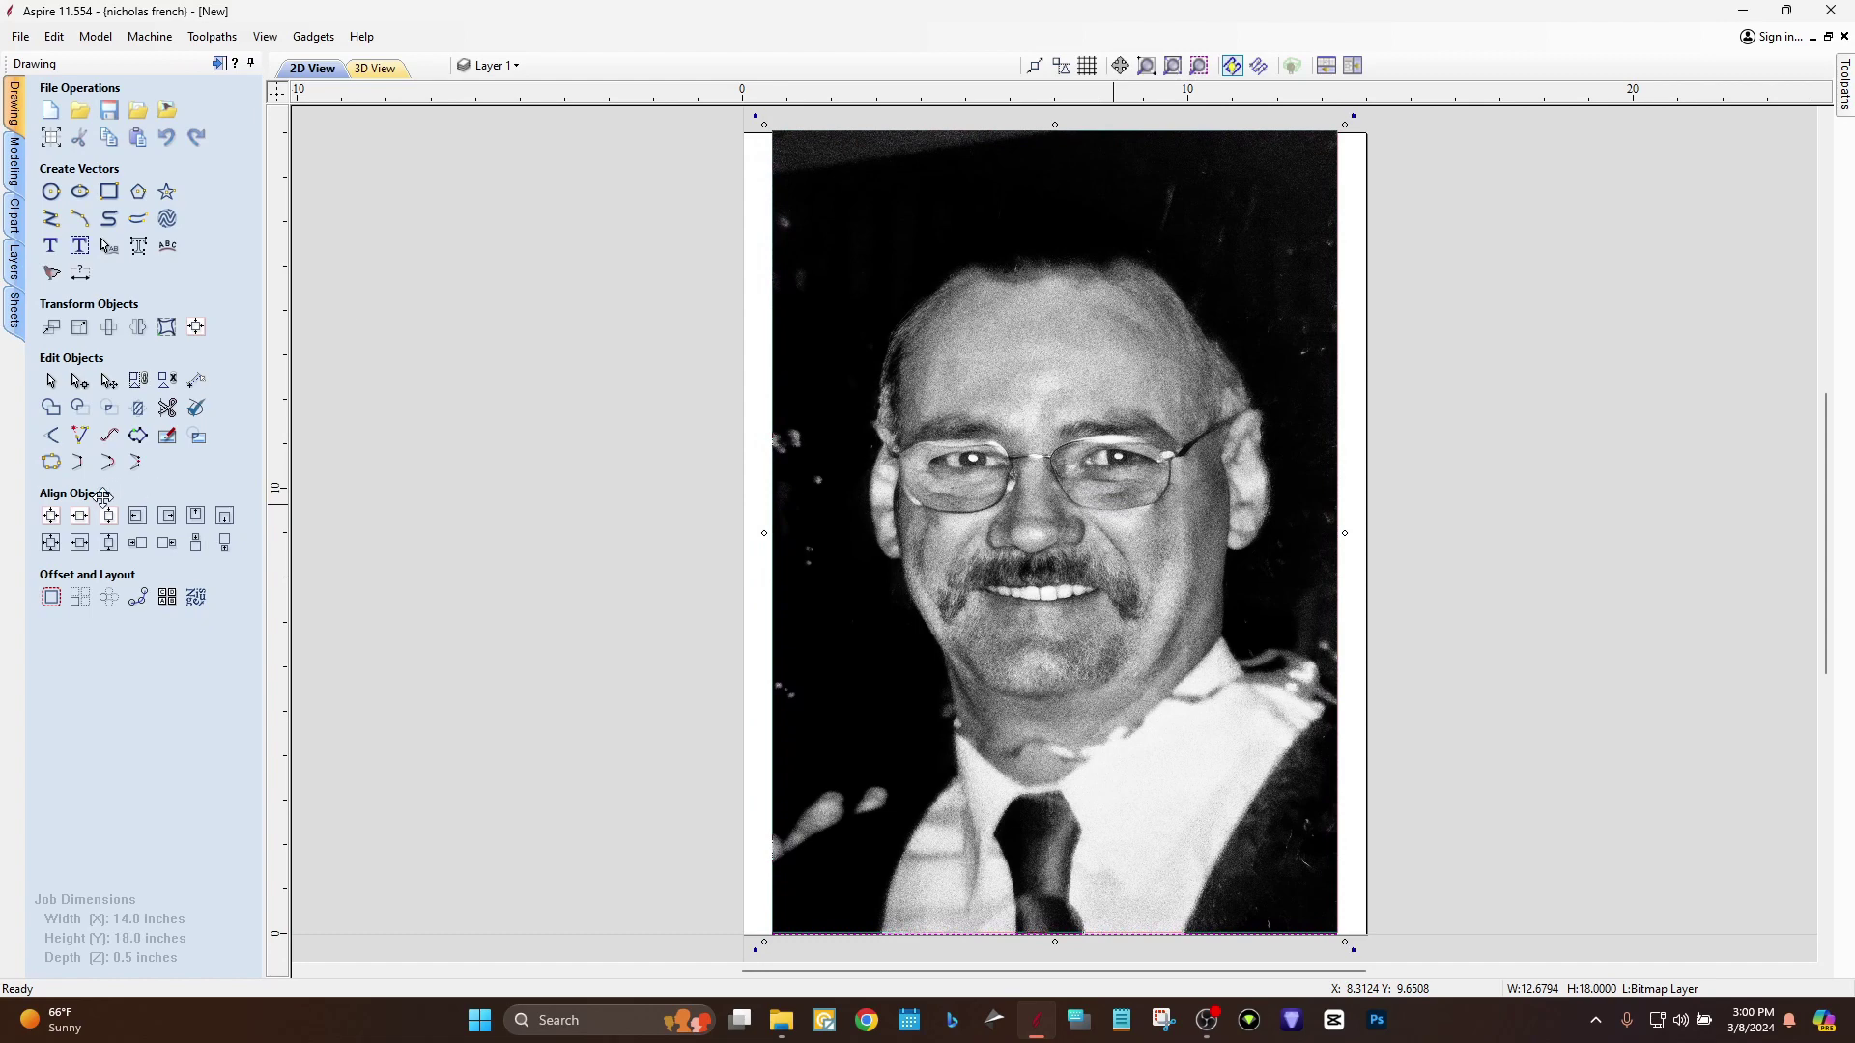
left_click(58, 519)
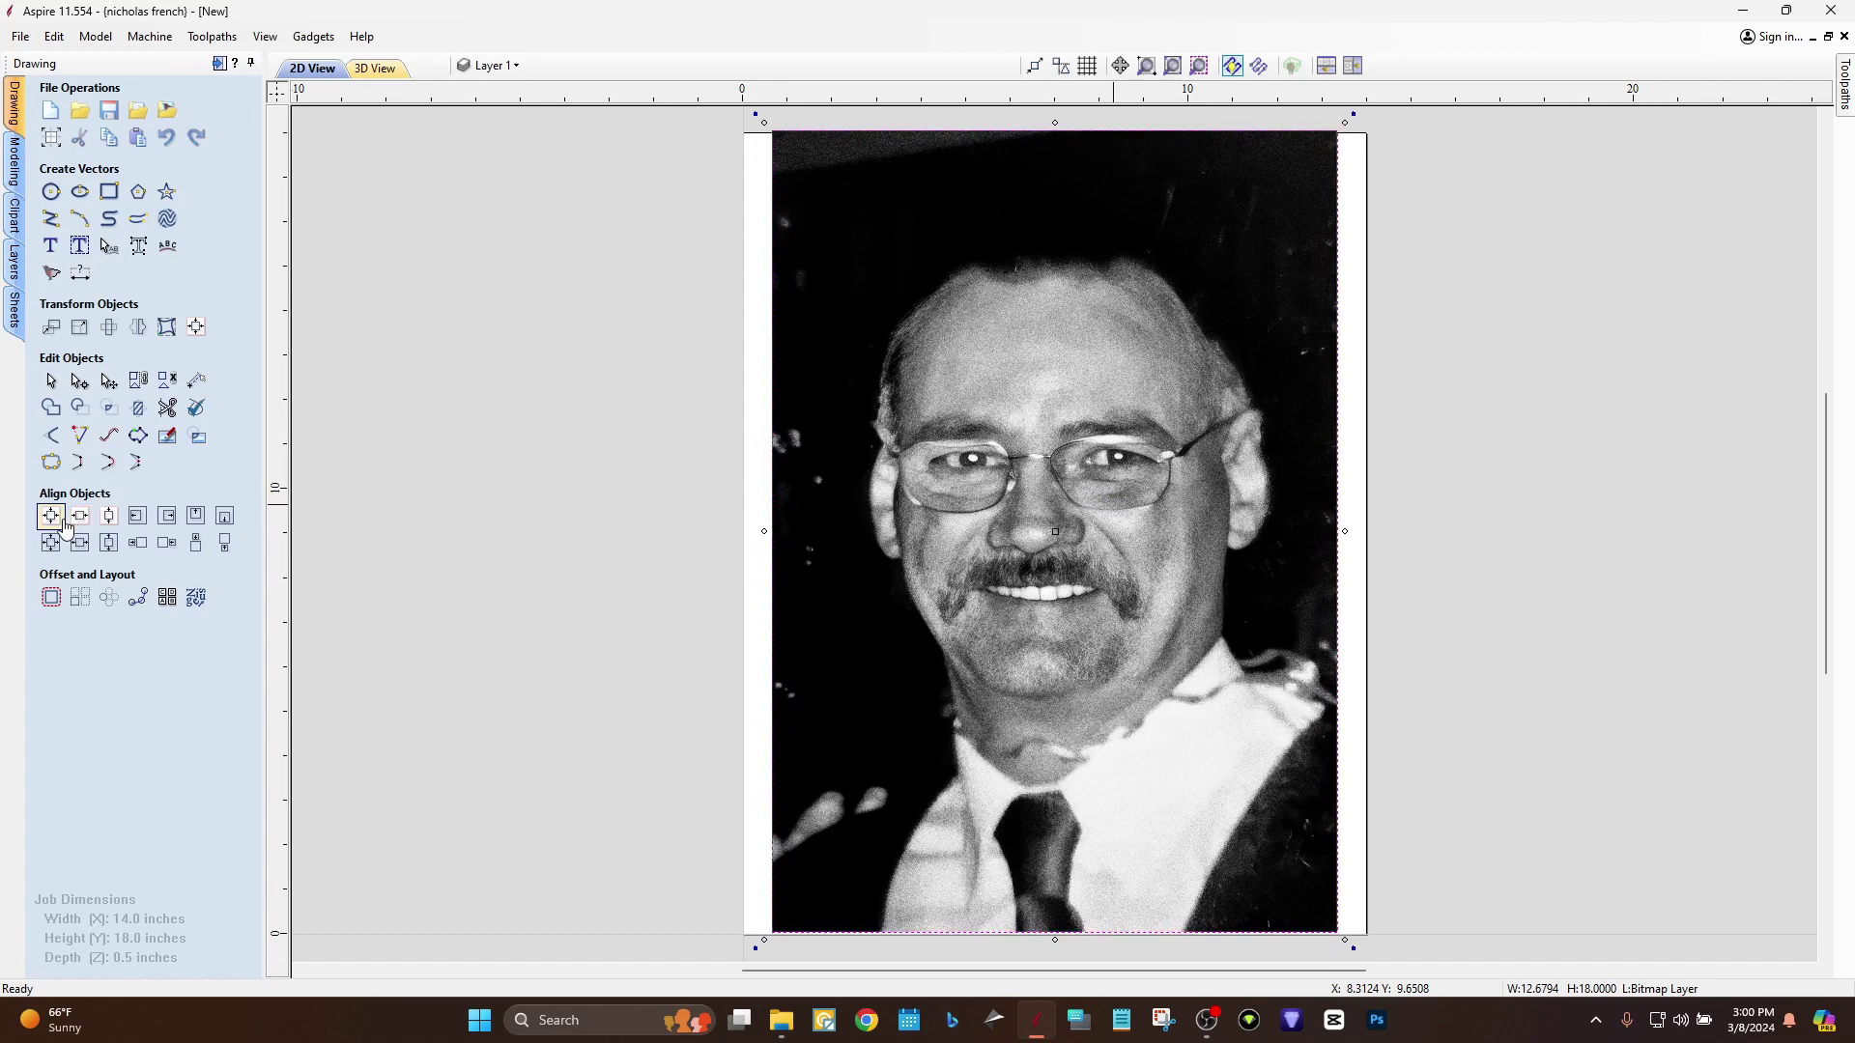
Start a Photo V-Carve toolpath for the portrait and select tool 7, the W06006 4-flute 60-degree 1/4" V-bit.
left_click(220, 66)
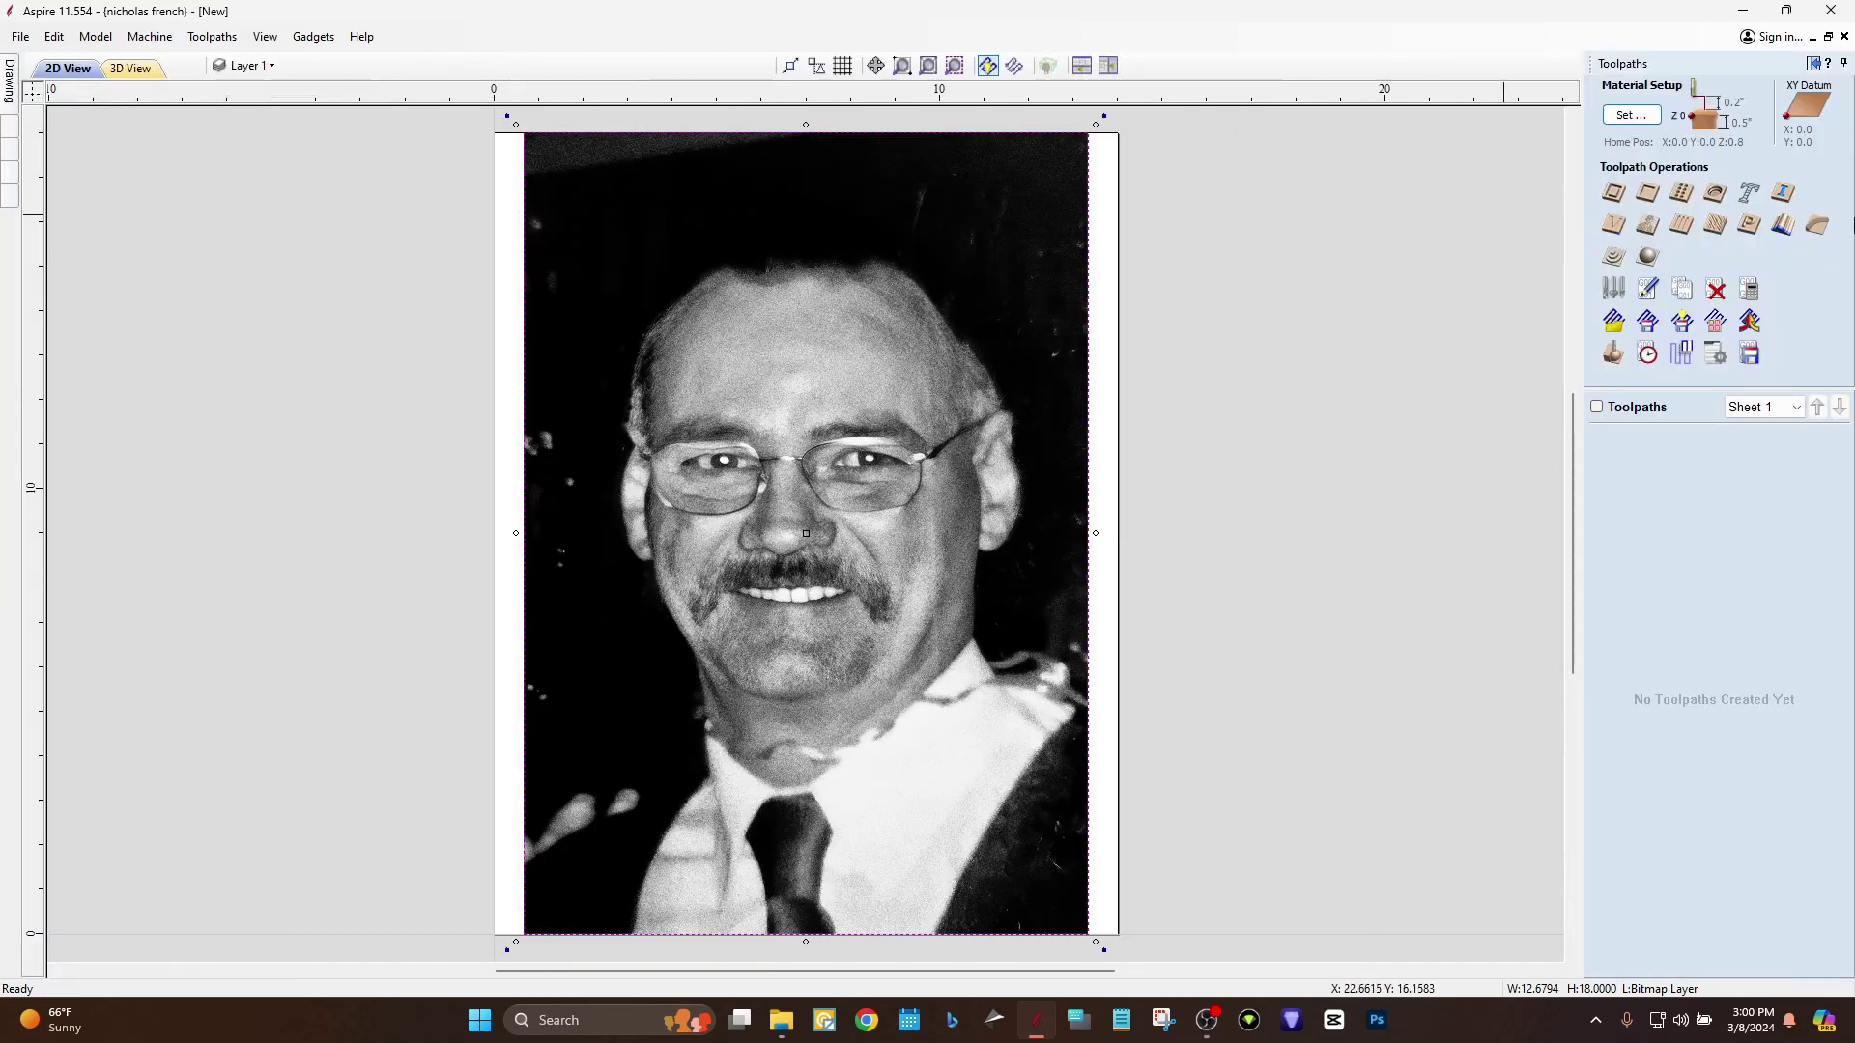
left_click(1655, 235)
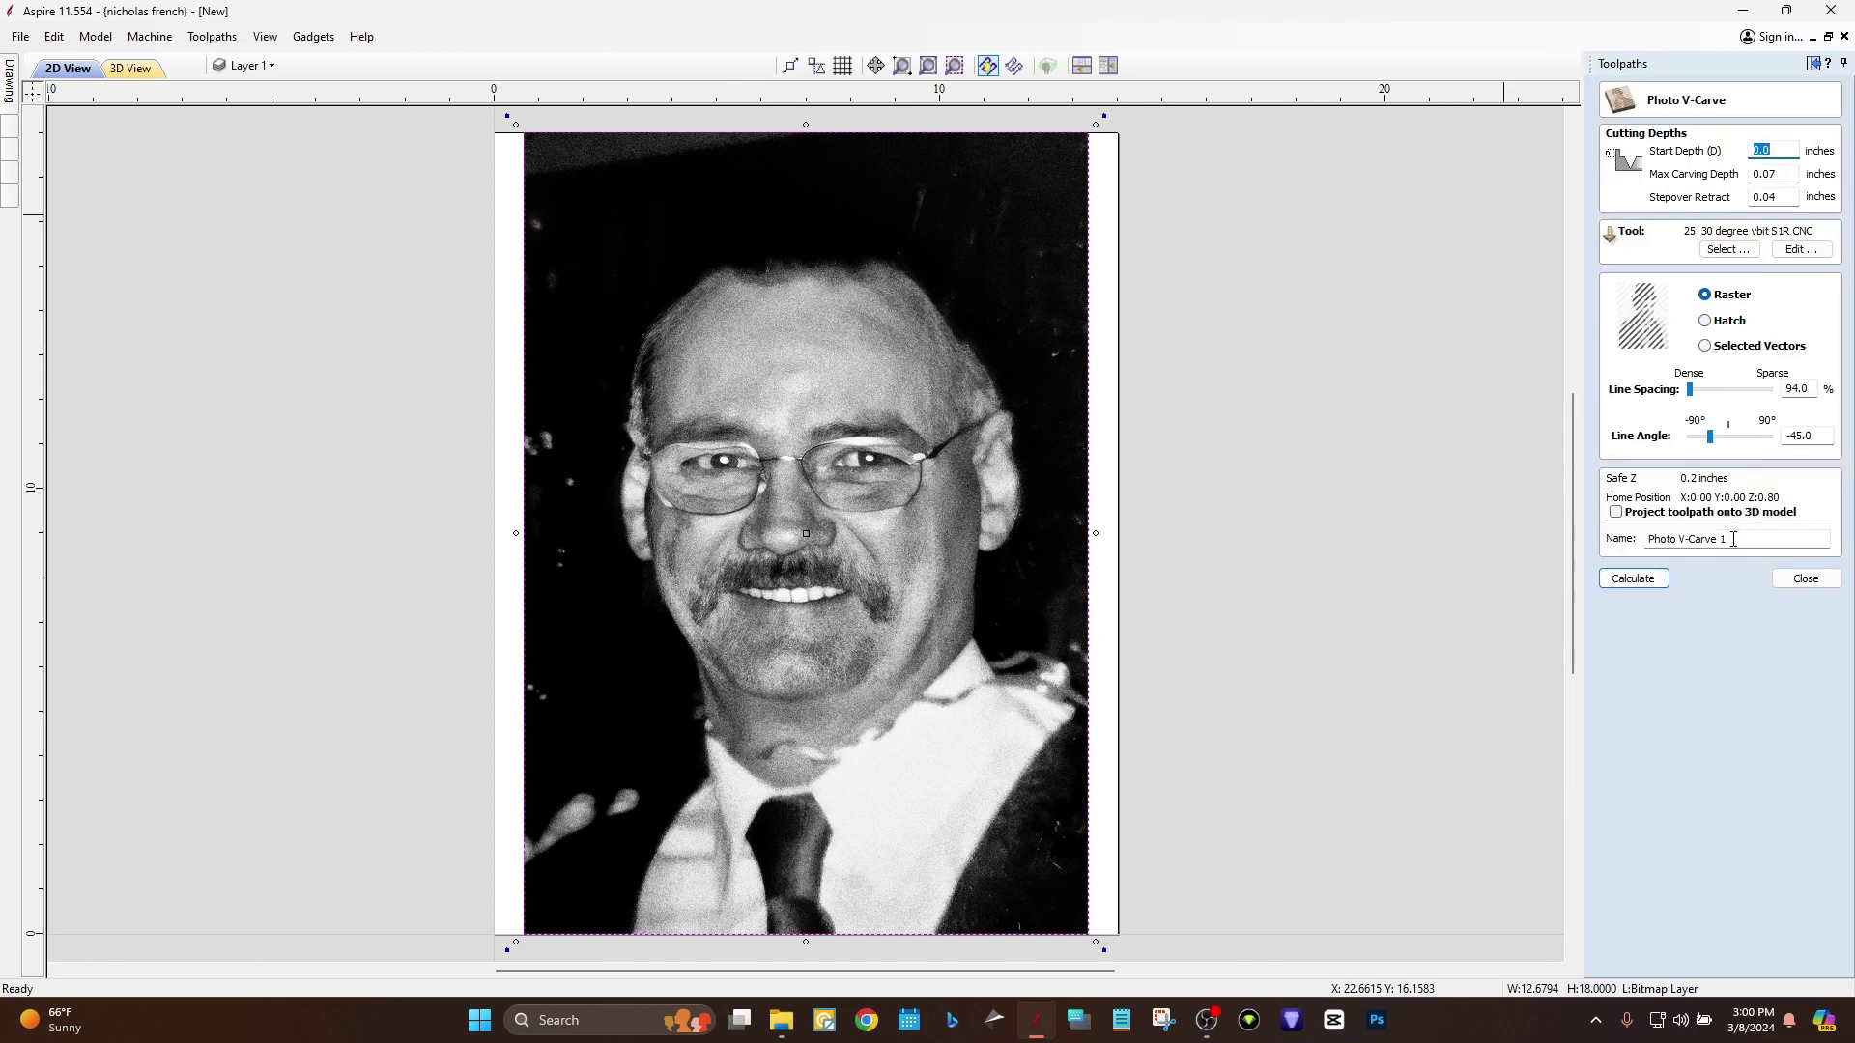
left_click(1732, 253)
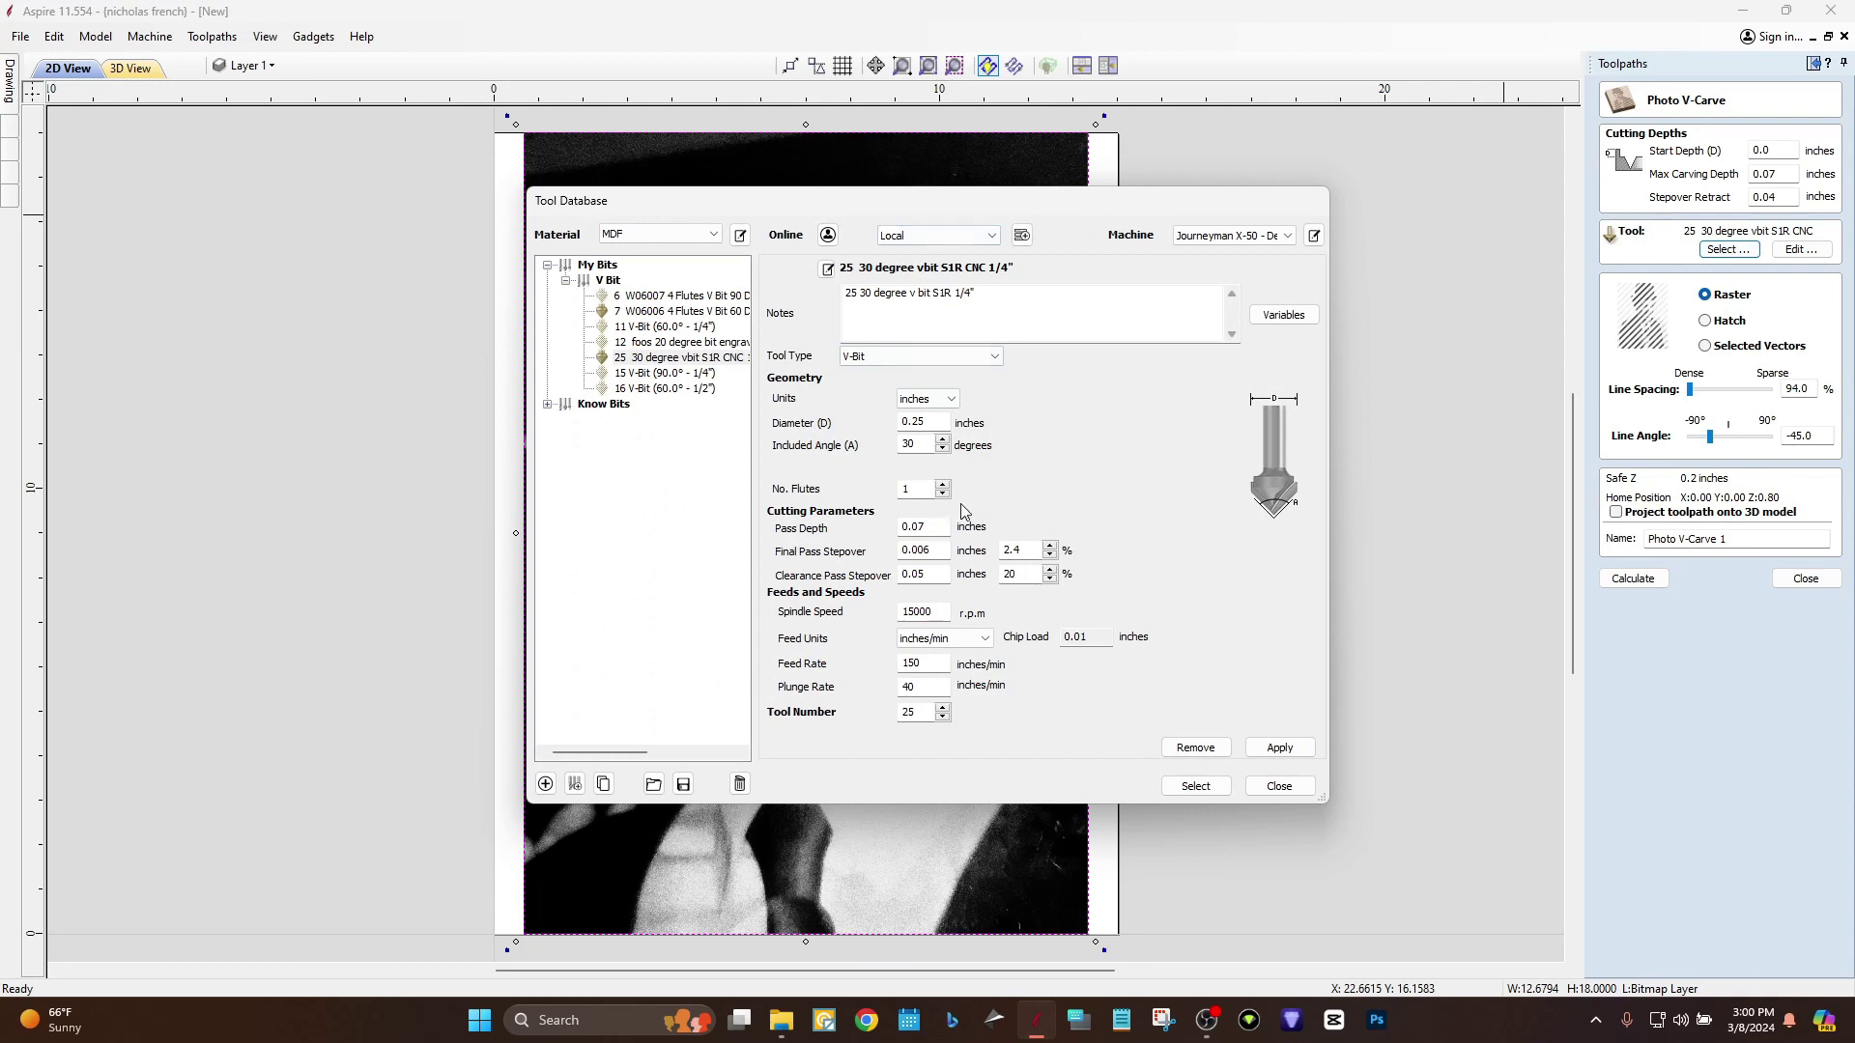
left_click(1278, 786)
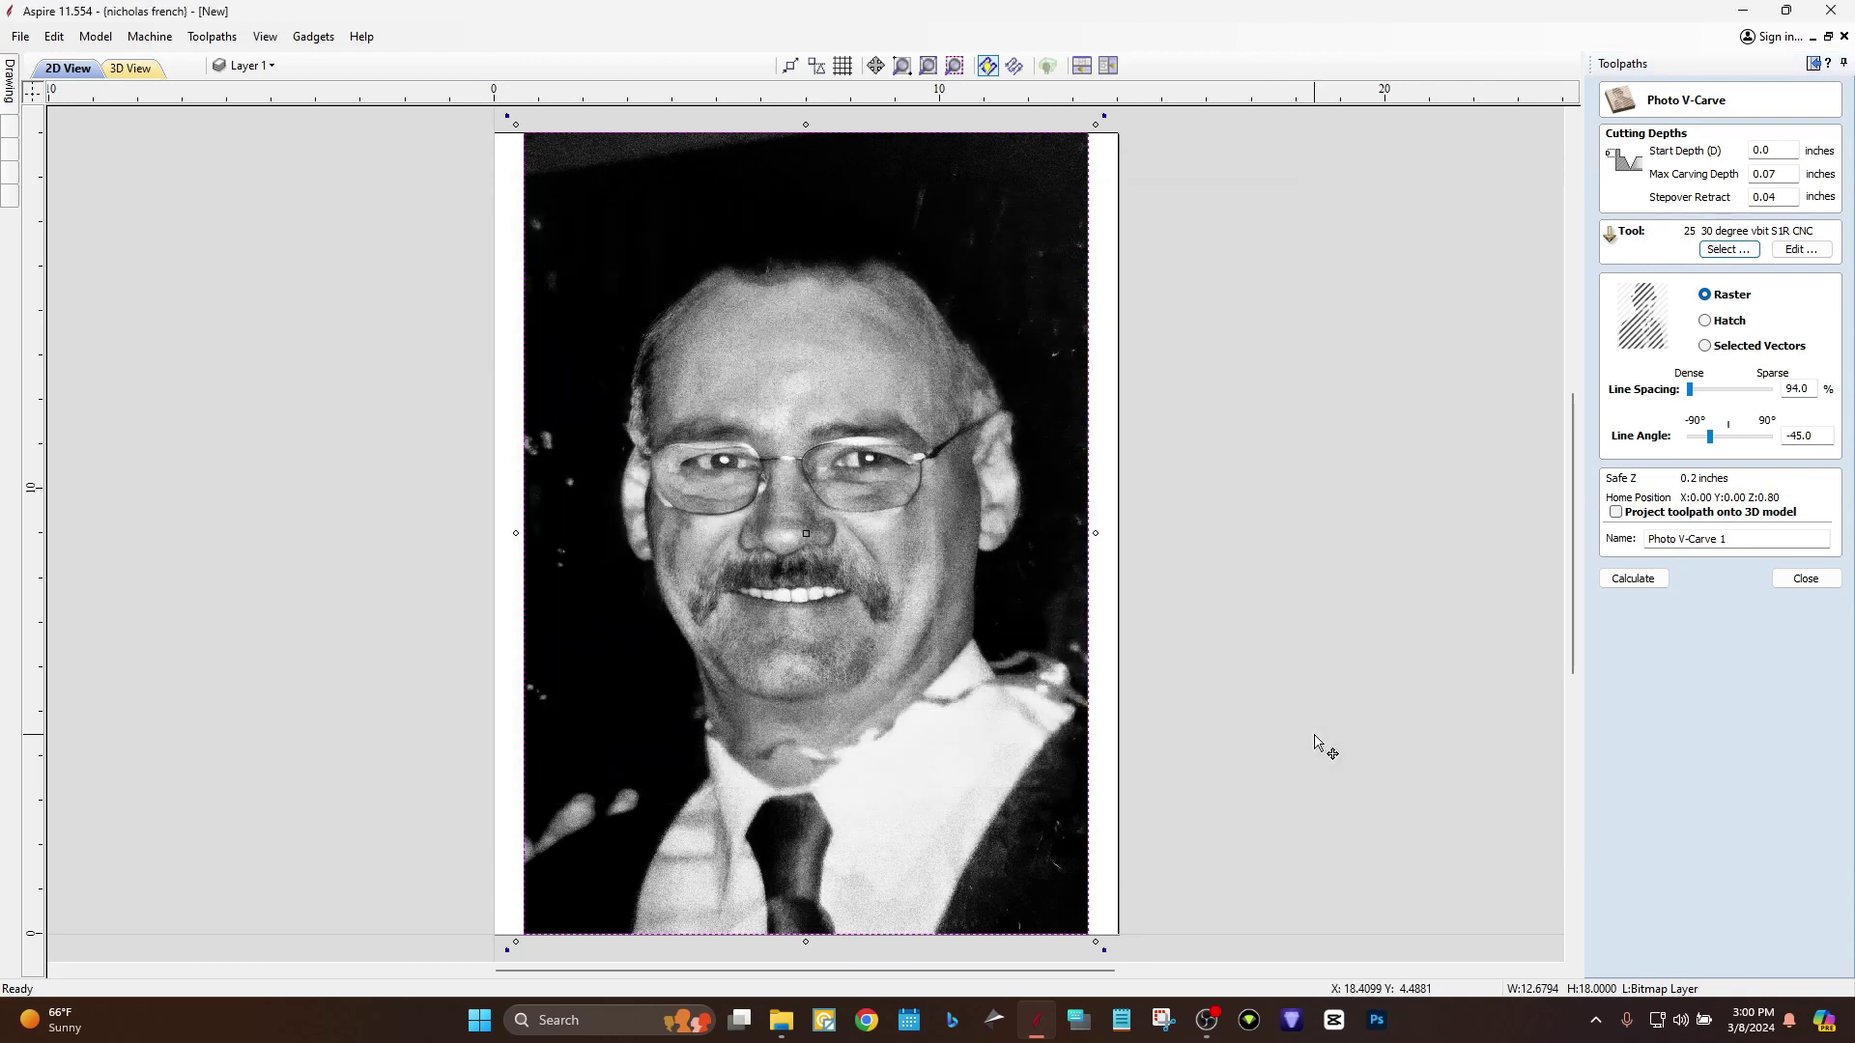
left_click(1733, 253)
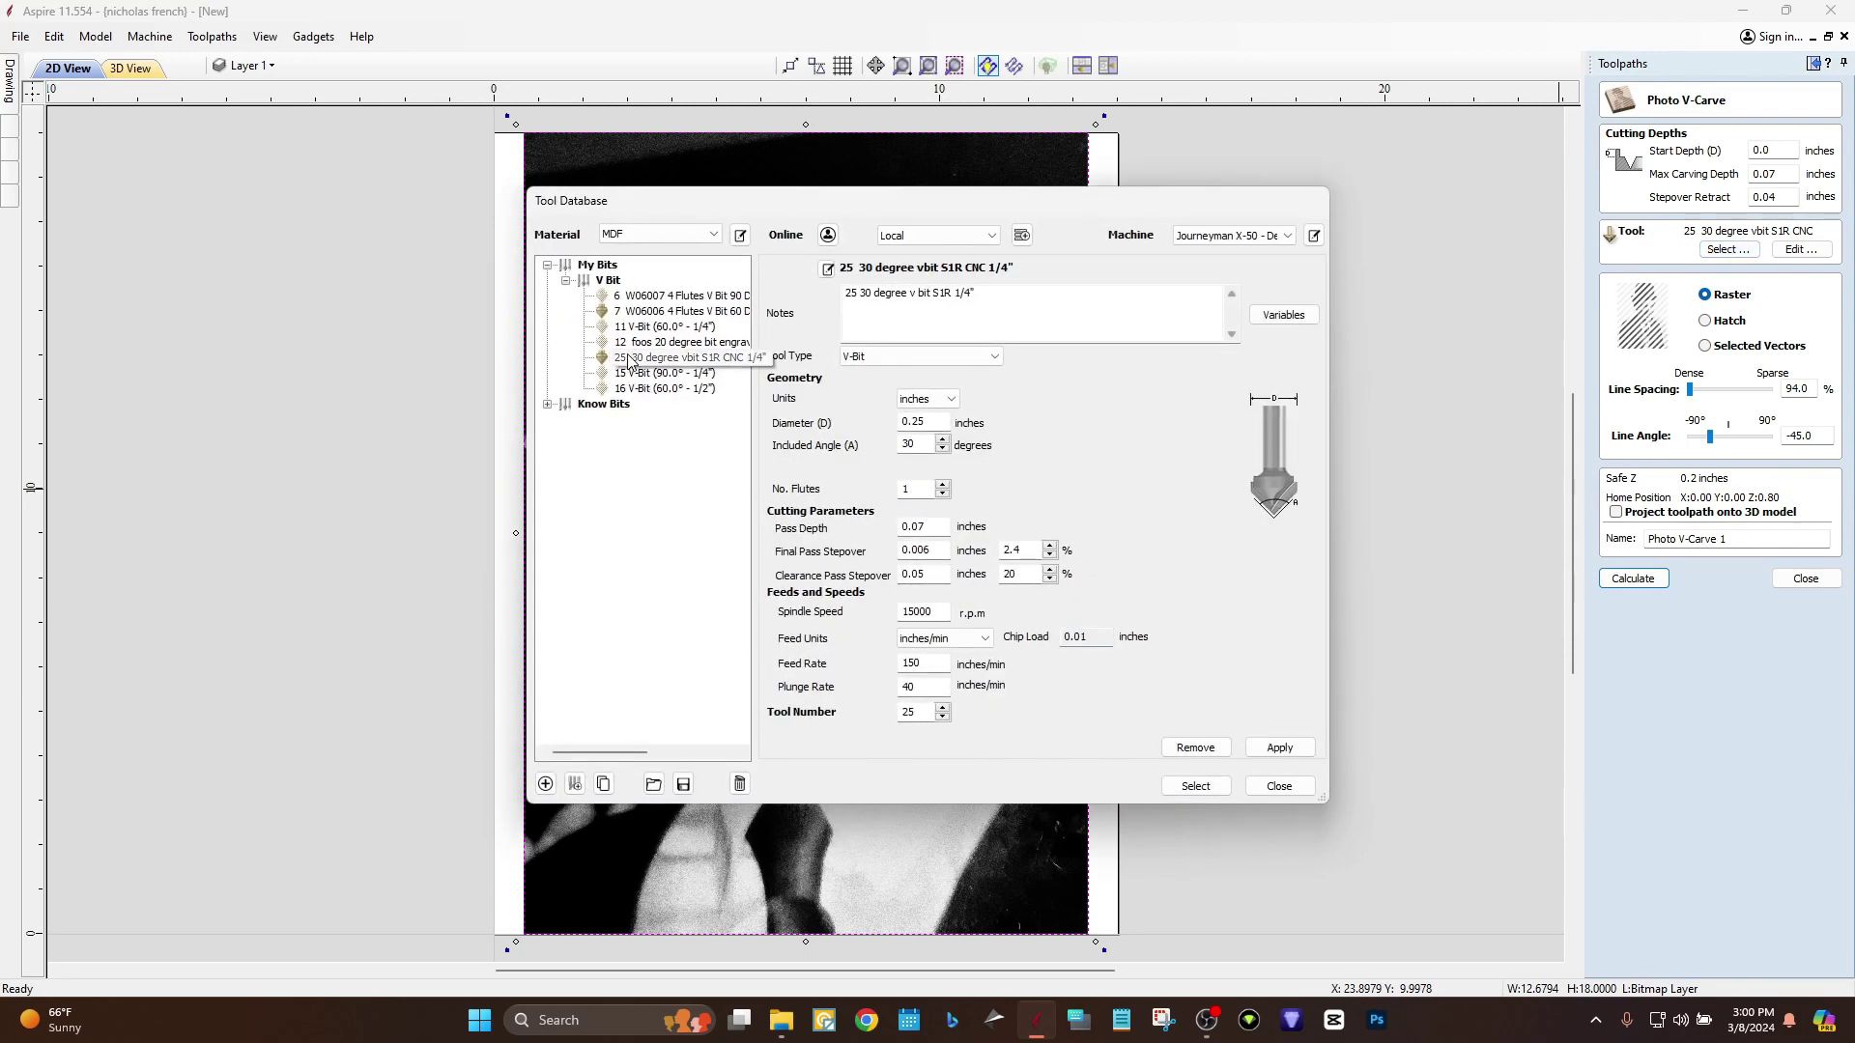
left_click(642, 311)
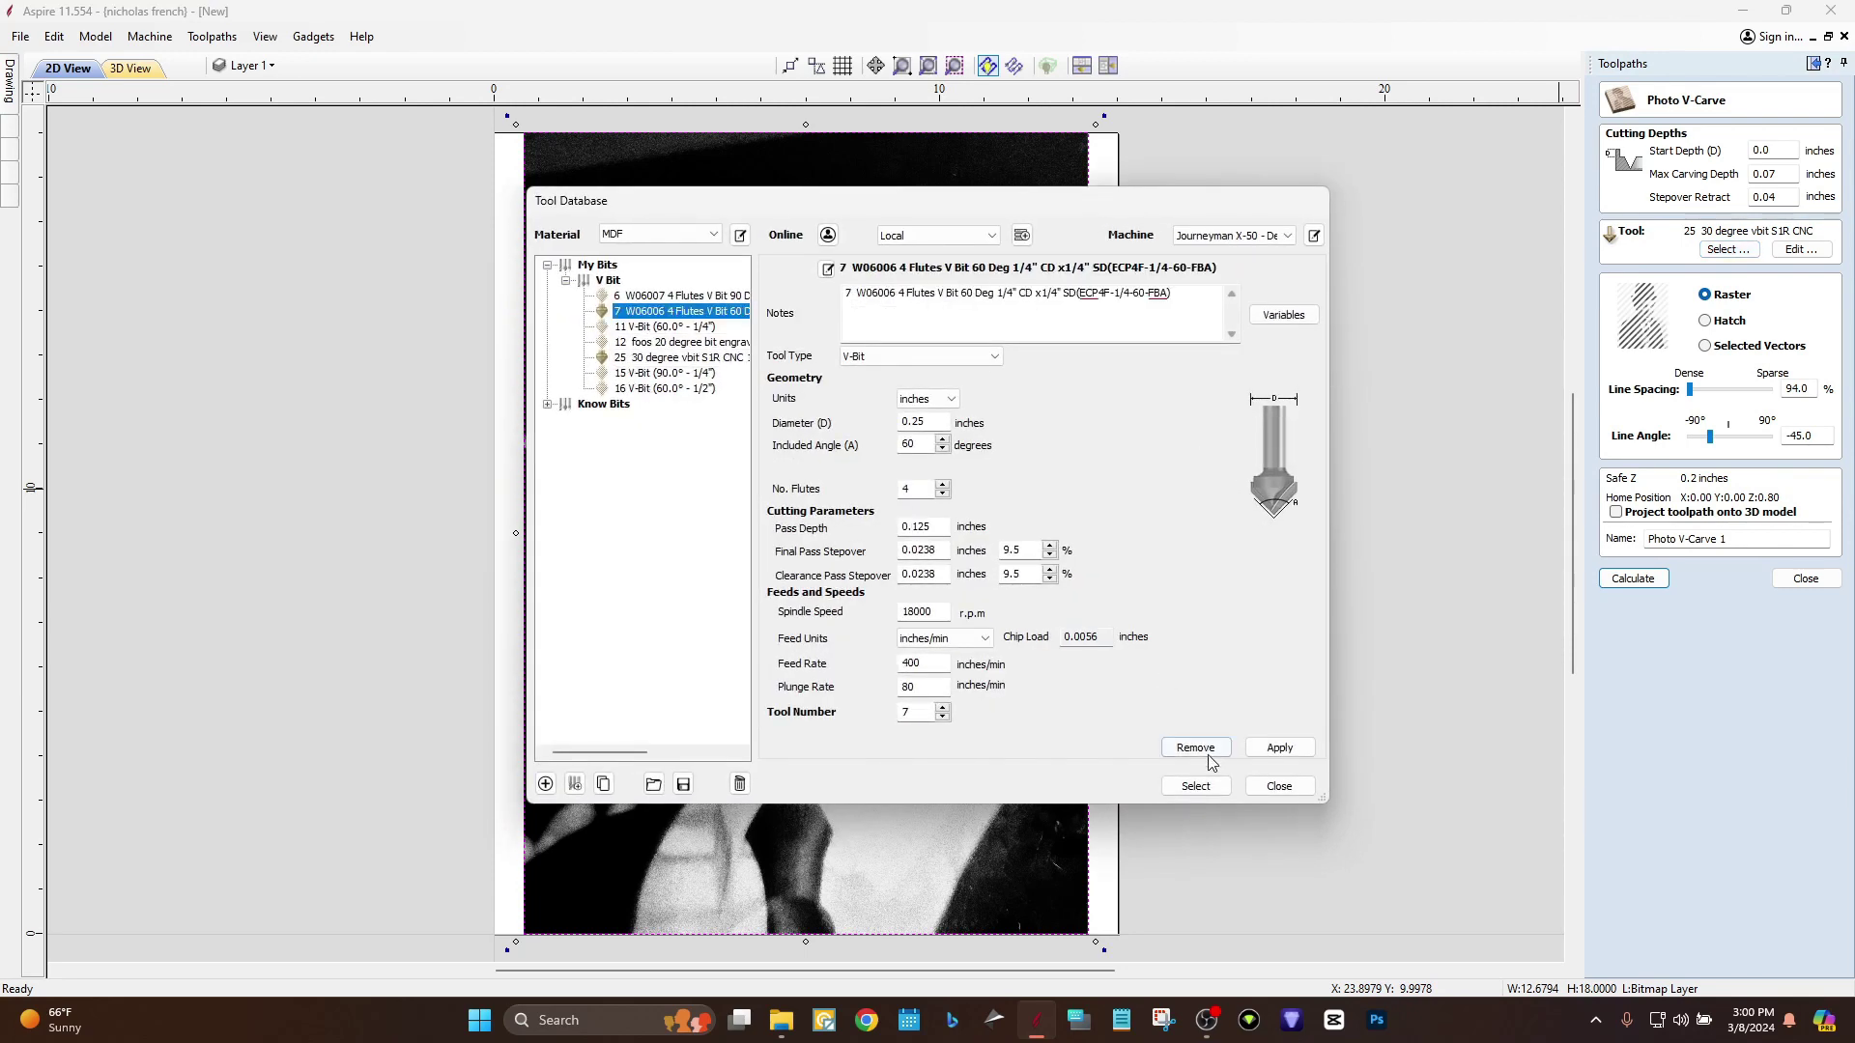
left_click(1195, 786)
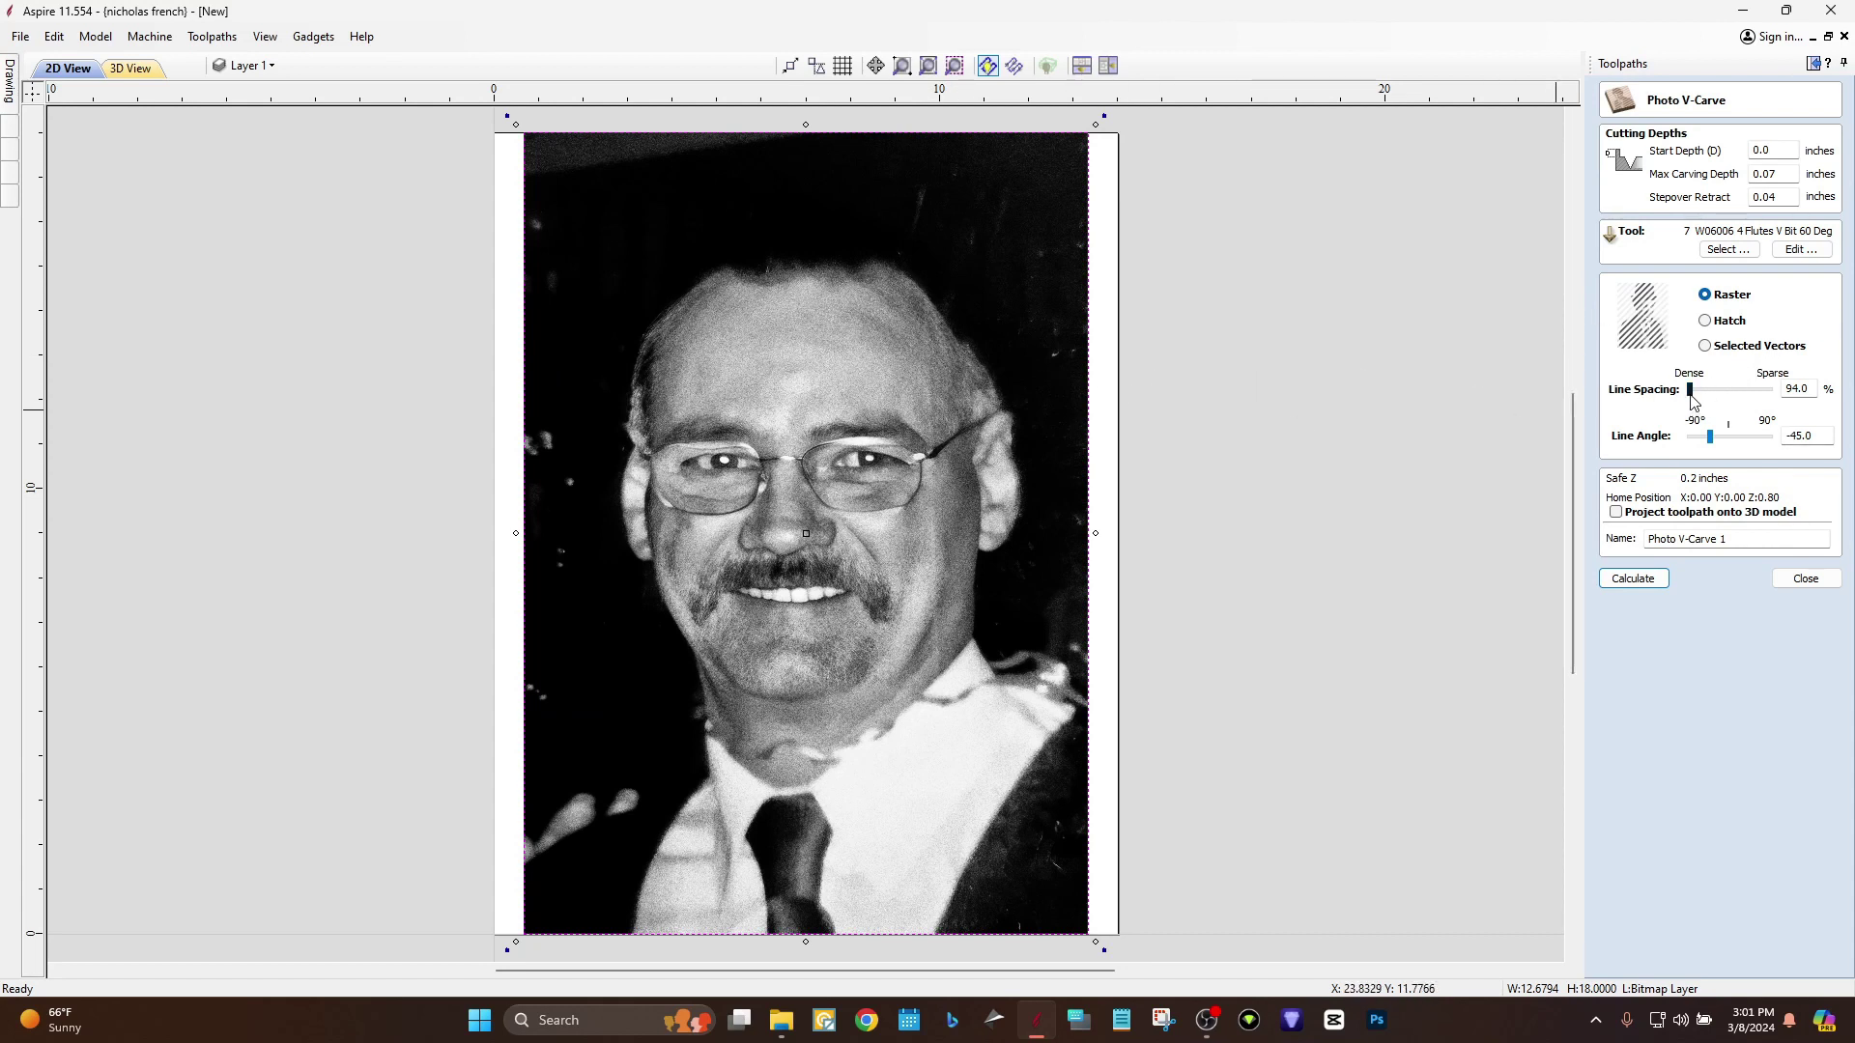
Calculate the Photo V-Carve toolpath with 100% line spacing under the name 60 07 and preview all toolpaths.
left_click_drag(1692, 392, 1695, 392)
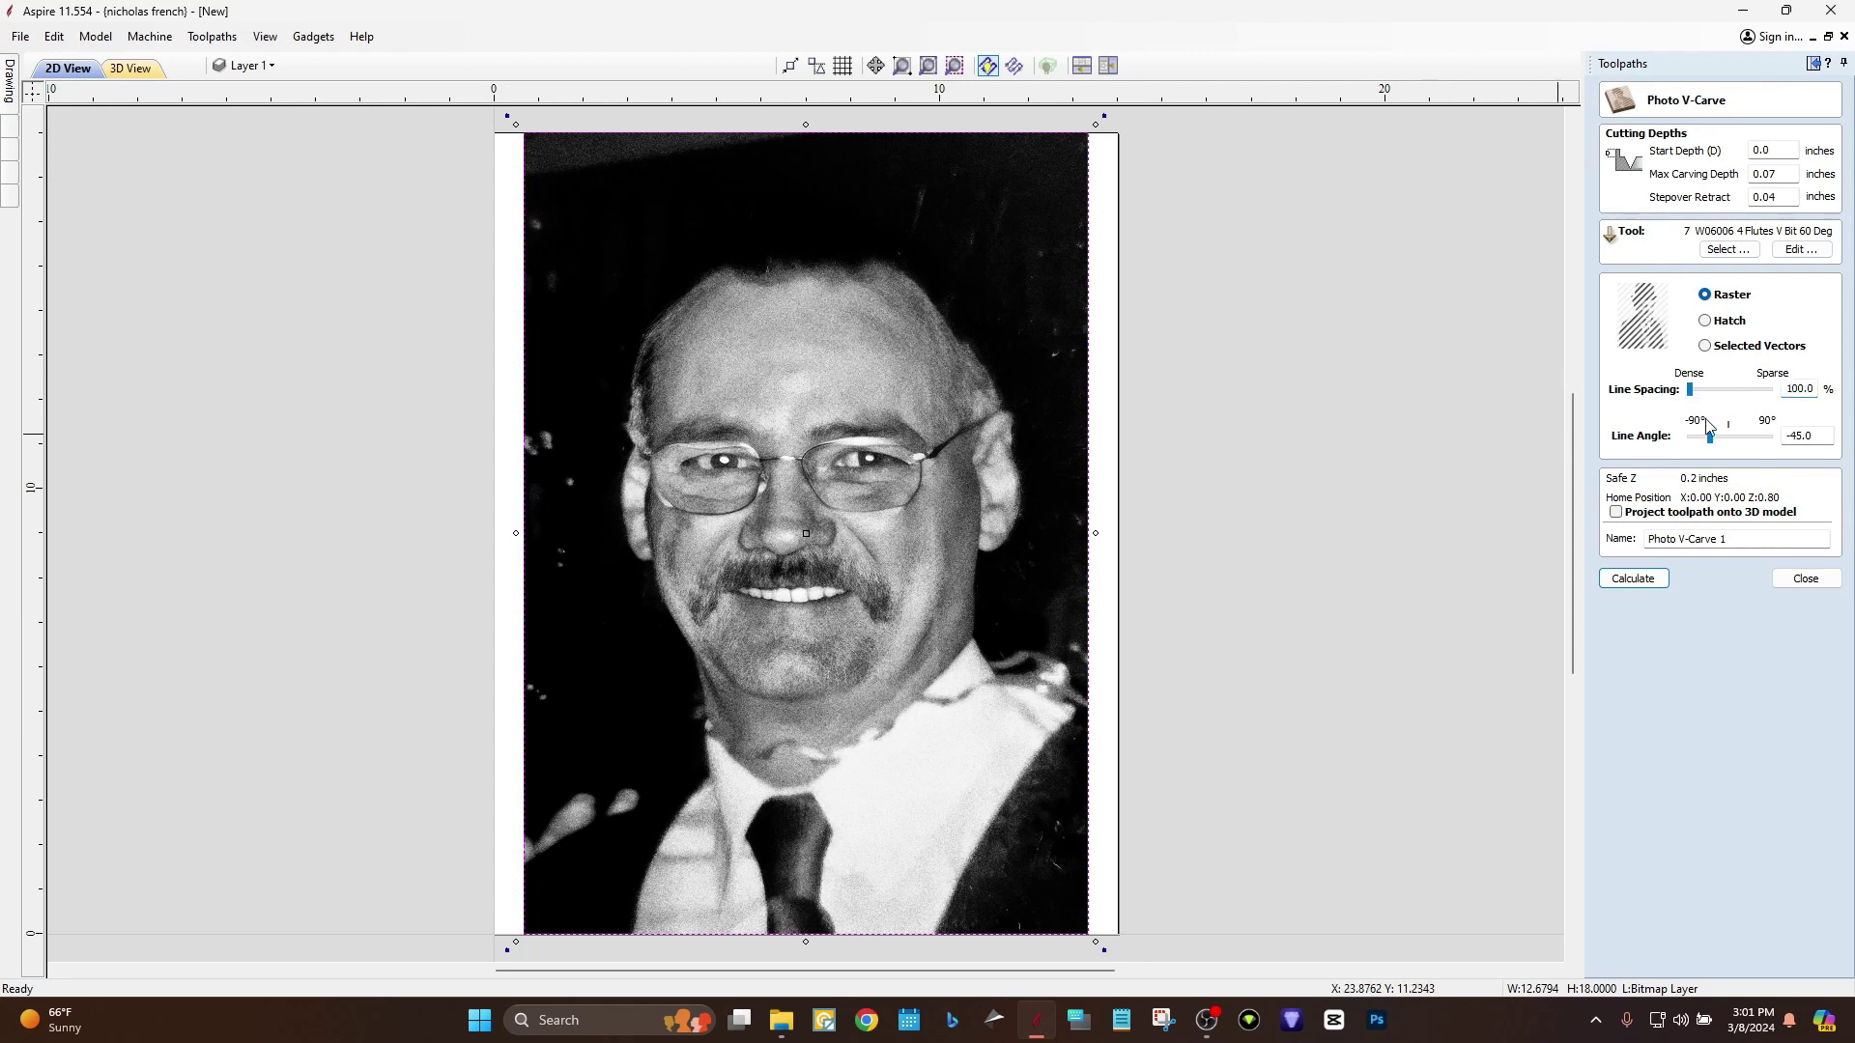
left_click(1743, 534)
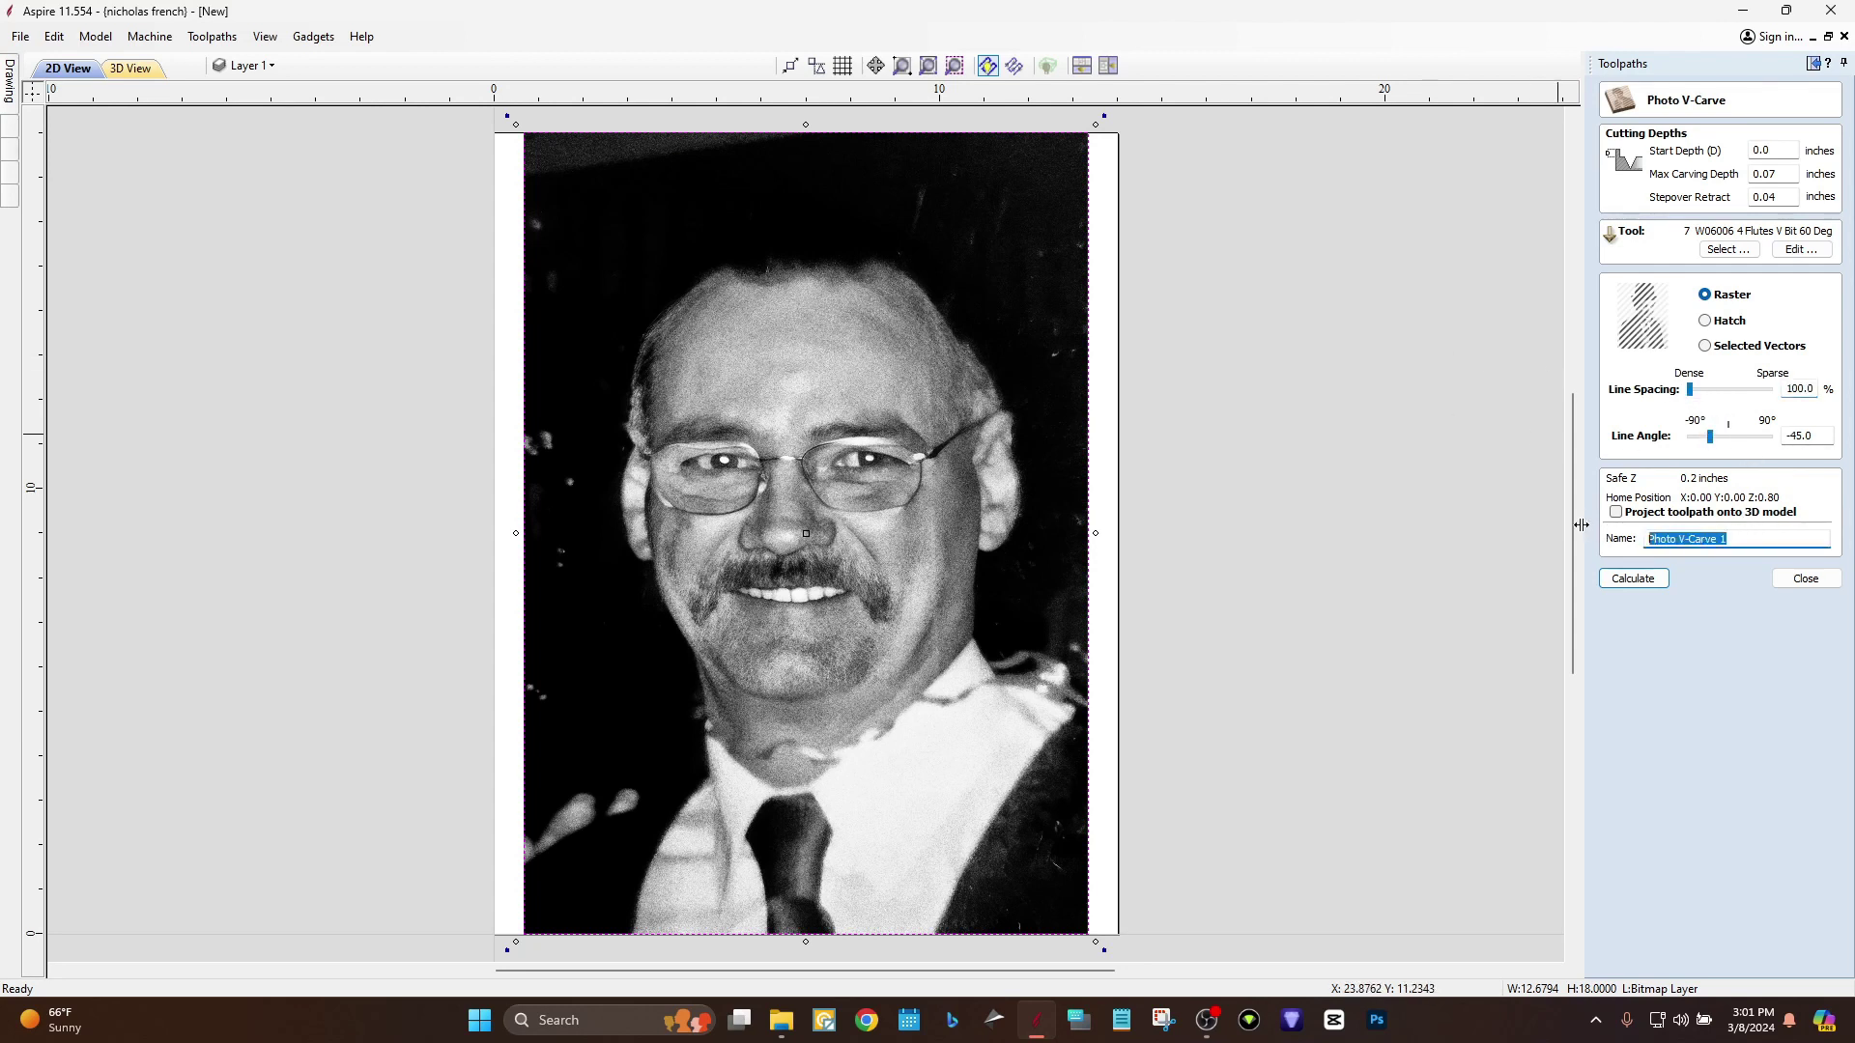
type("60 07")
left_click(1631, 579)
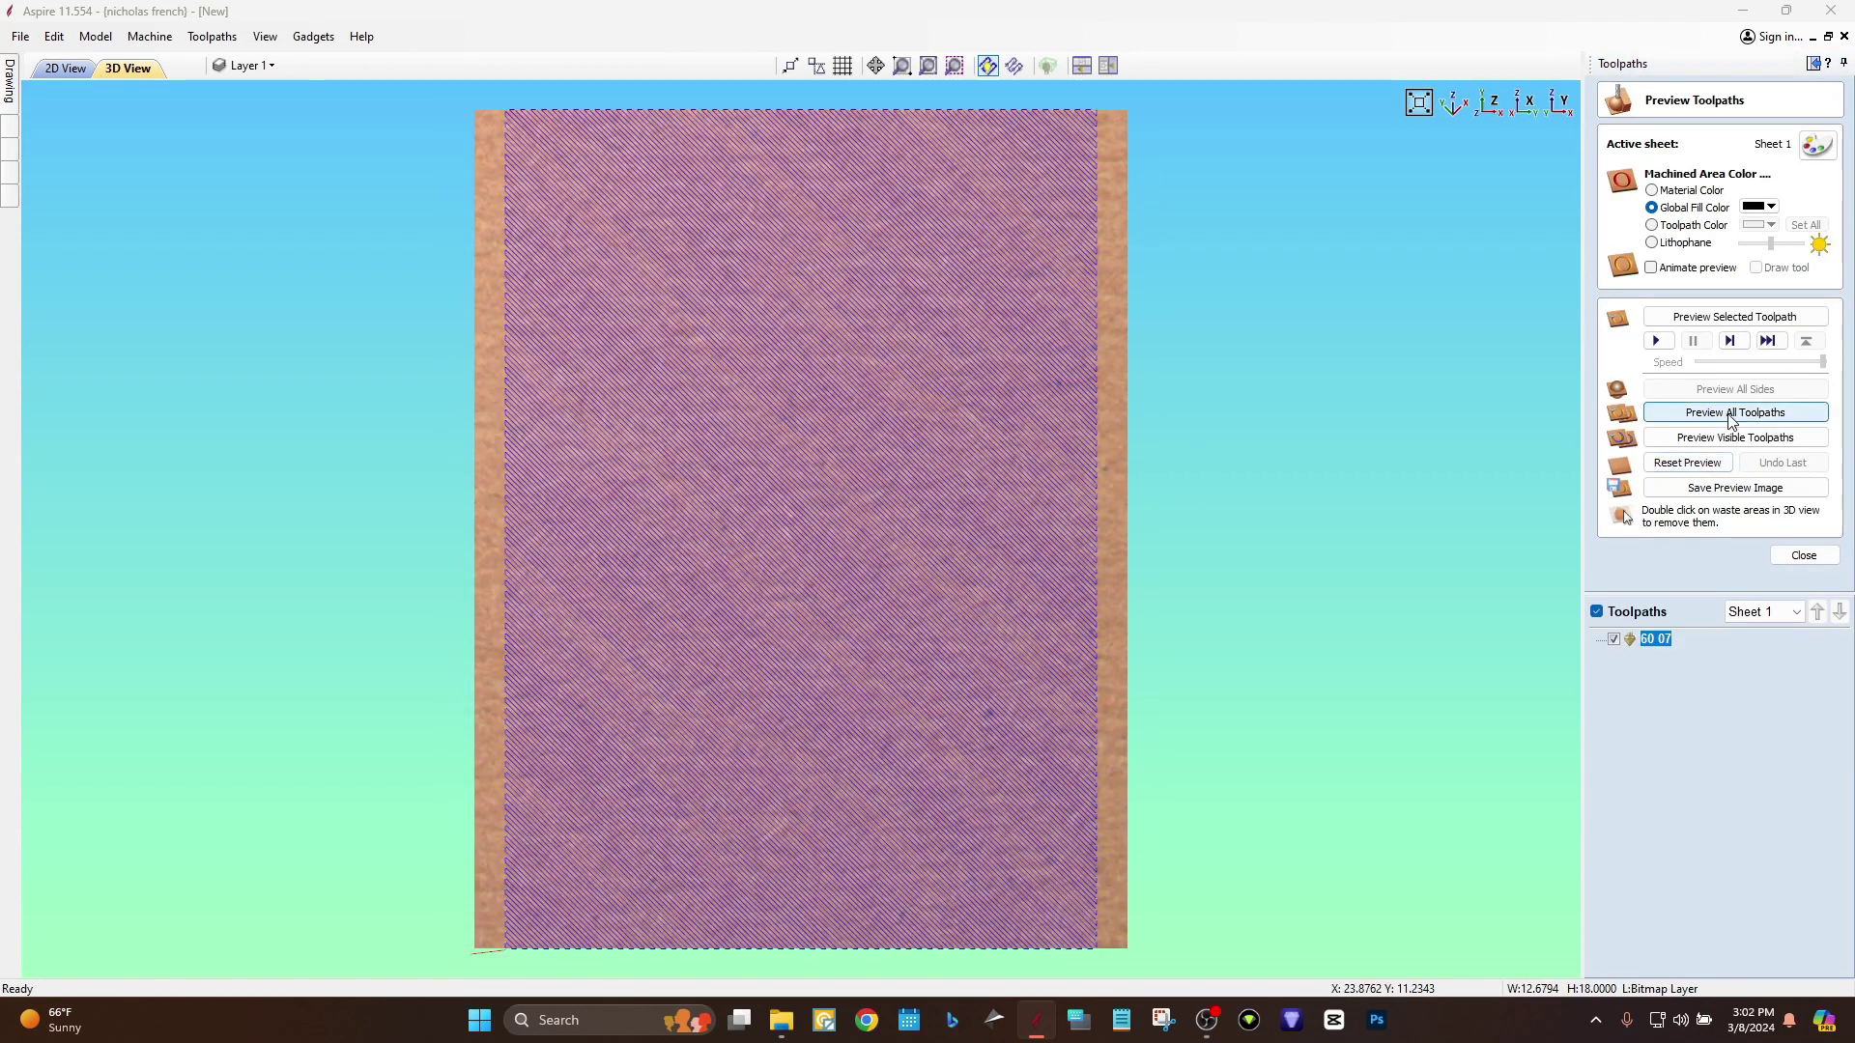
left_click(1731, 413)
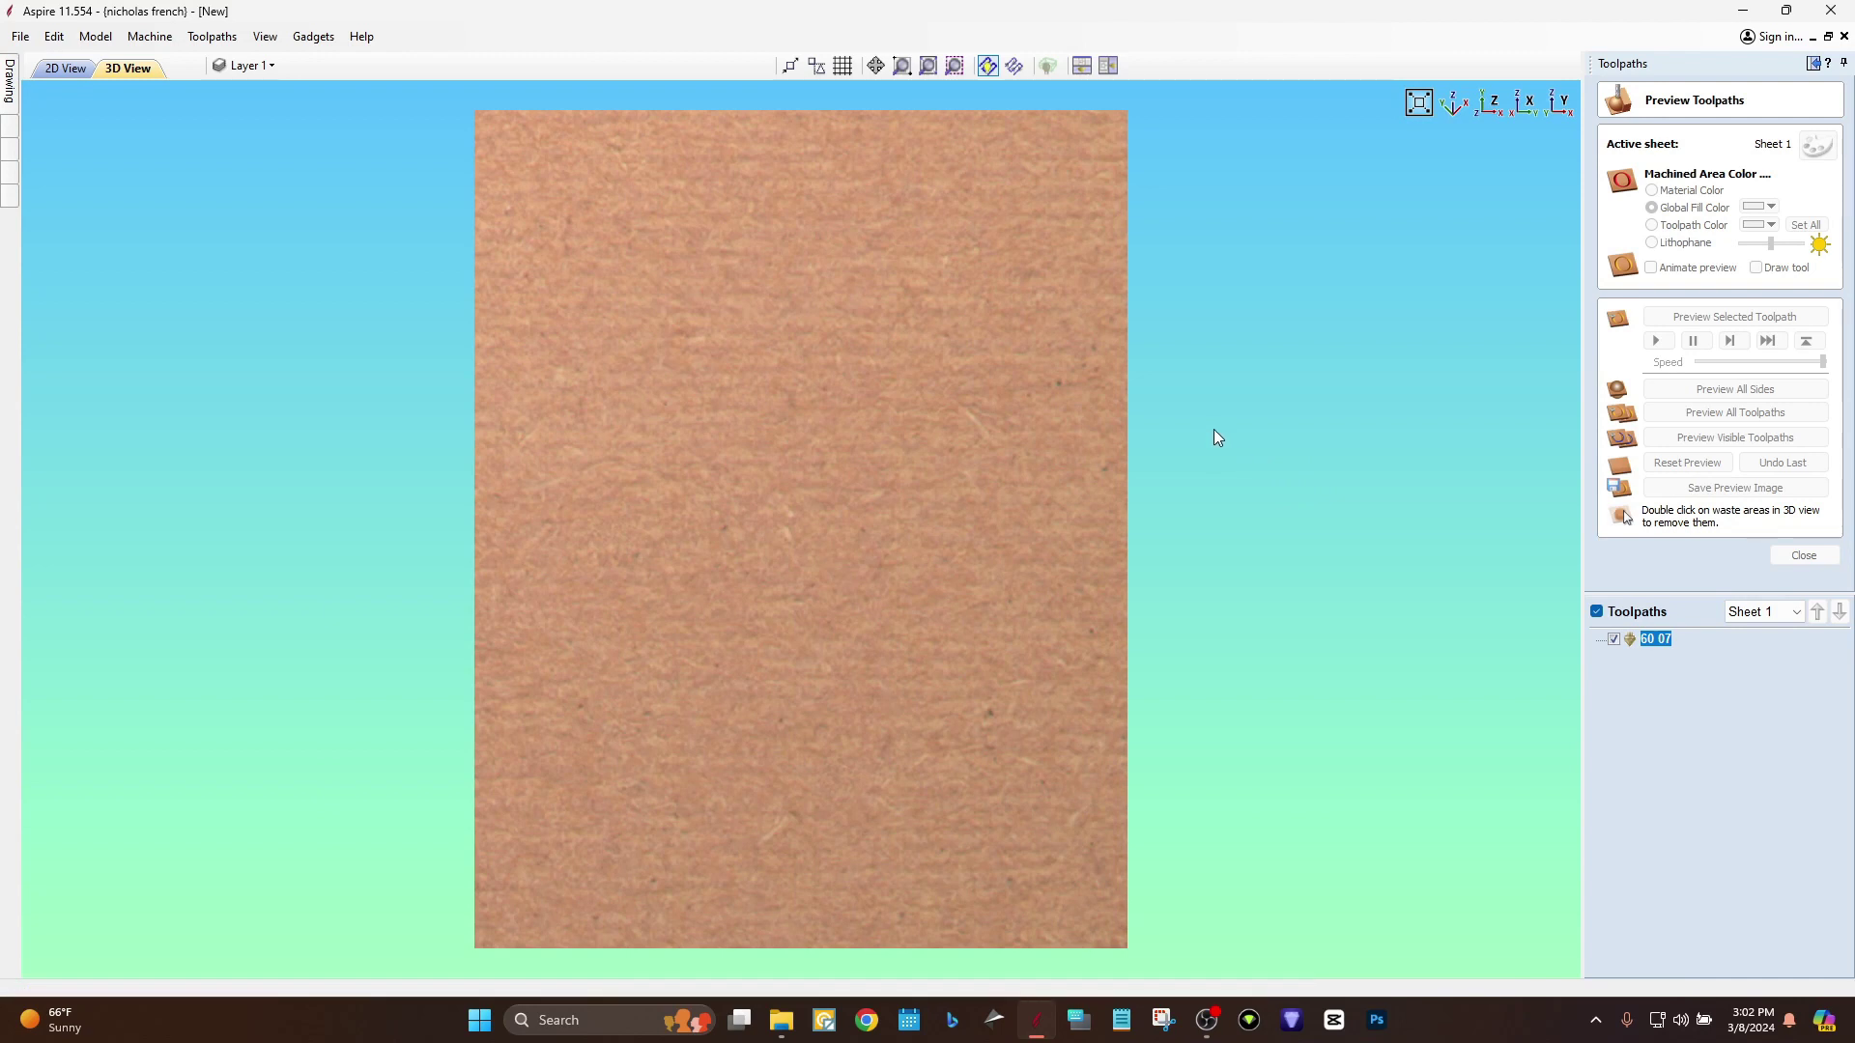
Examine the simulated portrait carving from several angles and distances, checking the facial detail and the line pattern.
left_click_drag(1069, 394, 1040, 586)
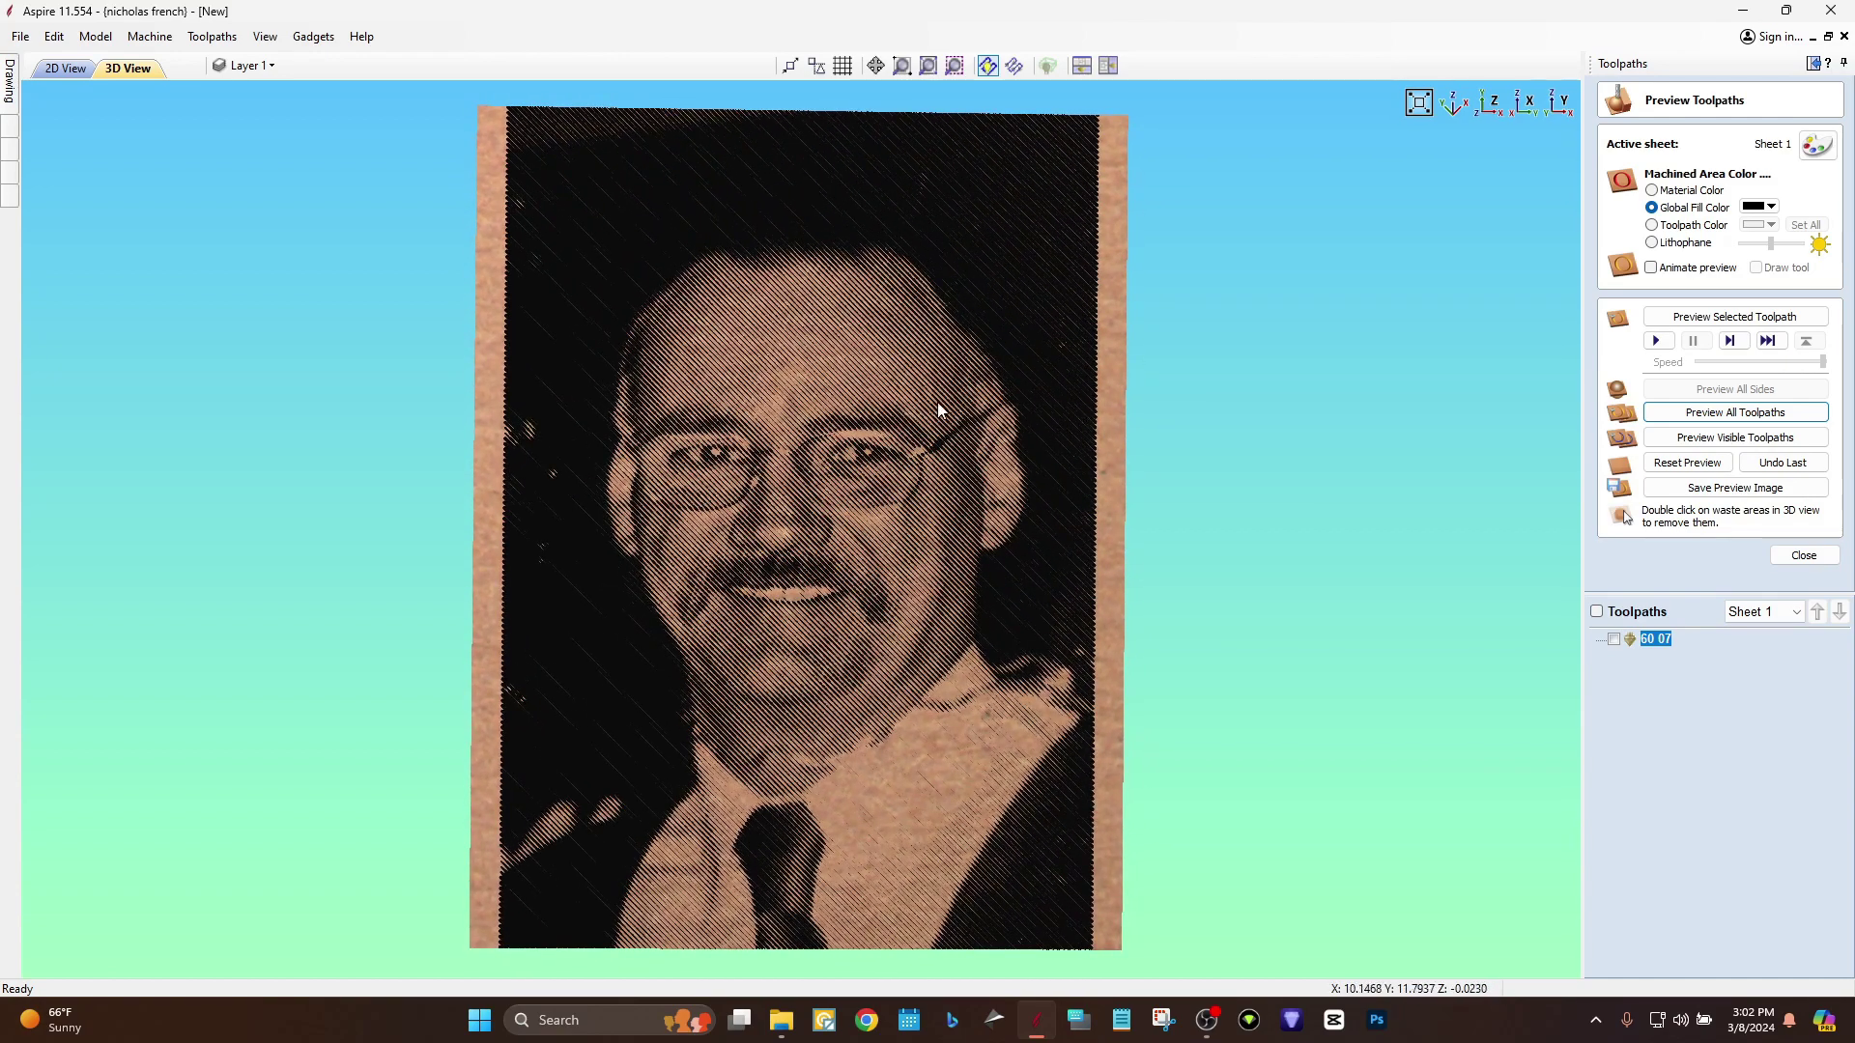
left_click_drag(894, 393, 875, 374)
scroll(875, 374, "up", 3)
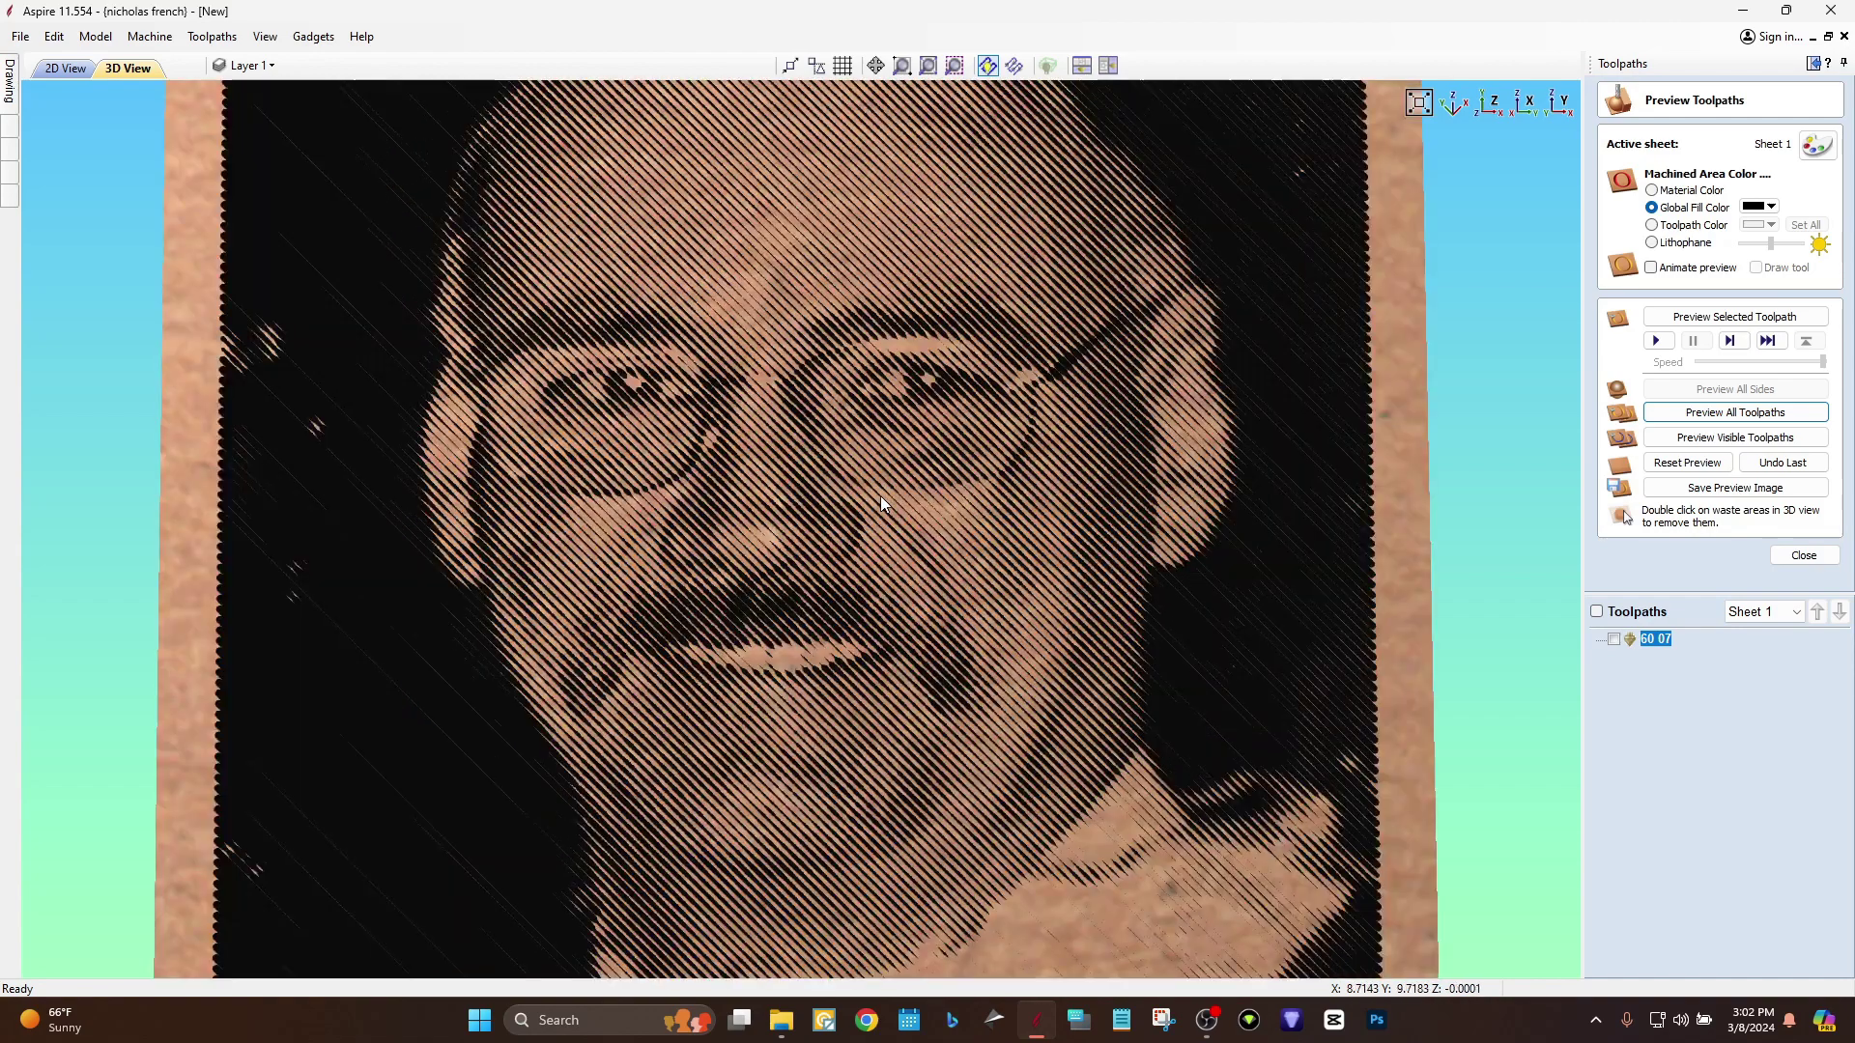
scroll(750, 599, "down", 3)
left_click_drag(749, 599, 759, 616)
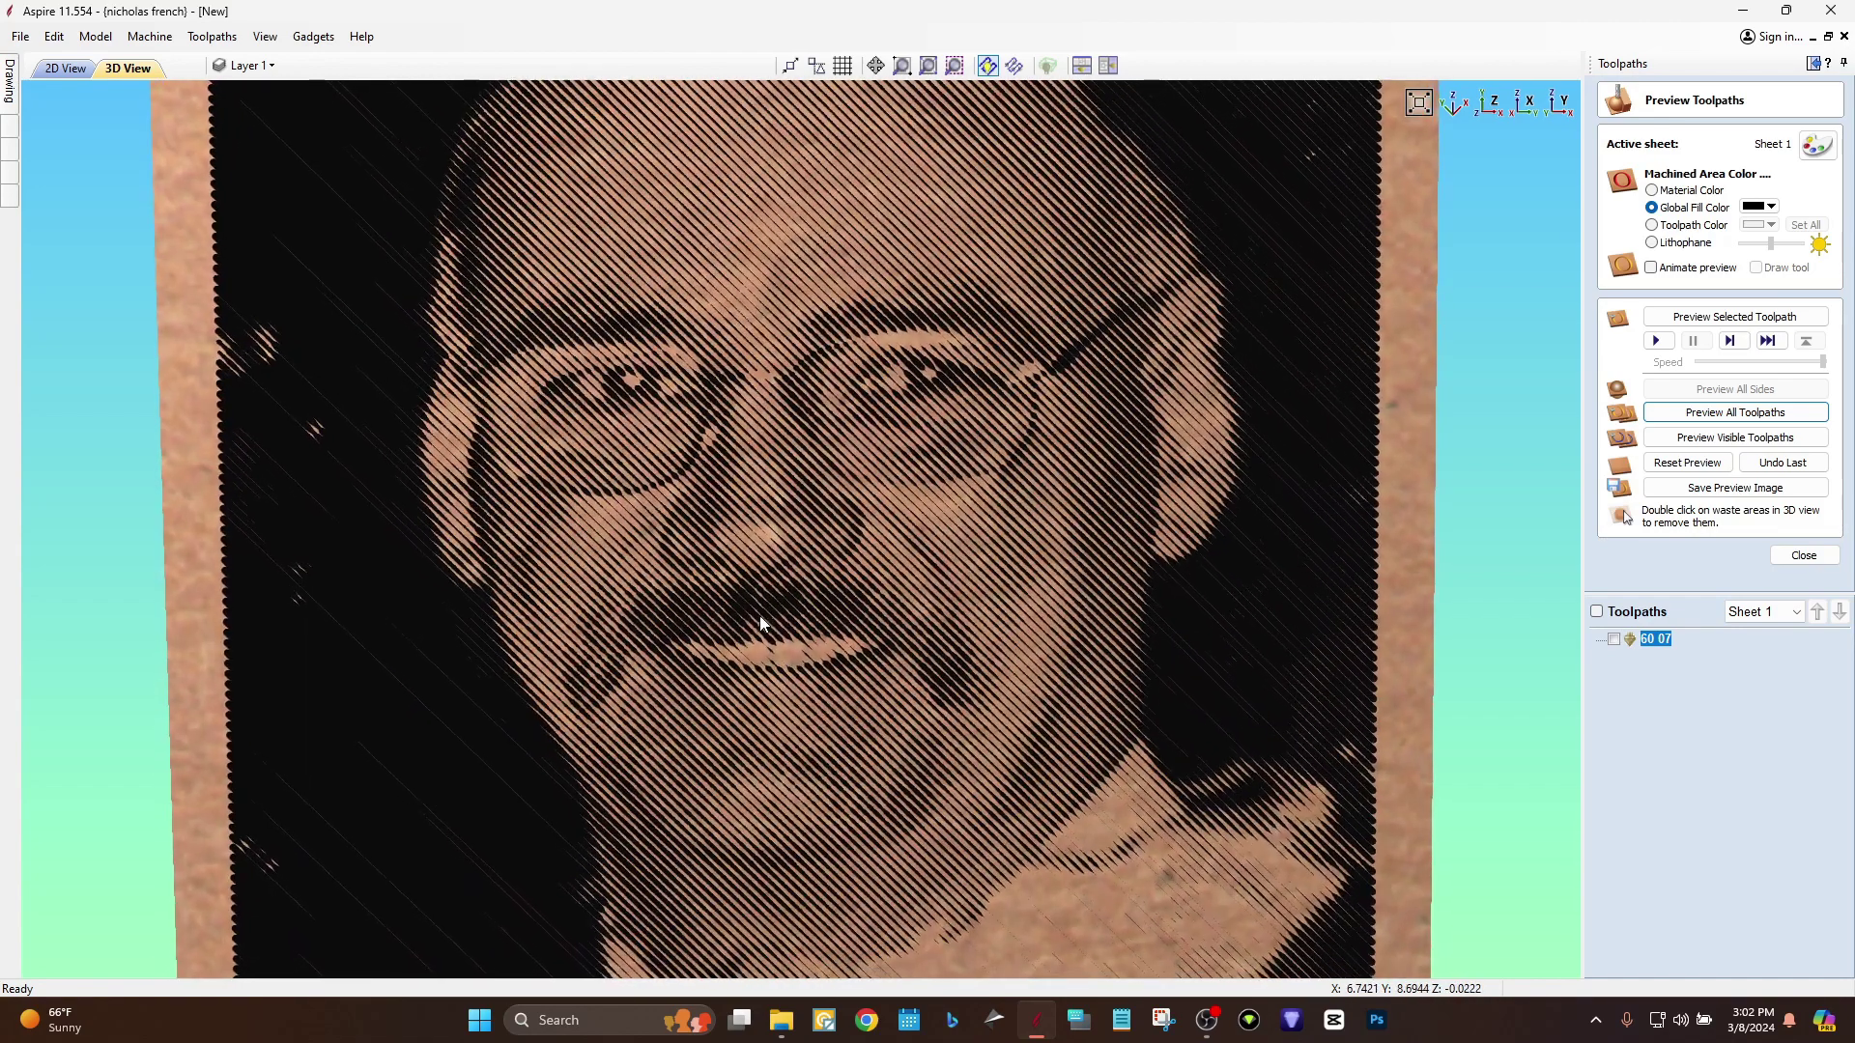
scroll(763, 623, "up", 3)
scroll(763, 623, "down", 3)
left_click_drag(942, 449, 894, 475)
left_click_drag(689, 417, 1045, 479)
left_click_drag(538, 254, 833, 629)
left_click_drag(718, 617, 922, 501)
scroll(922, 501, "up", 2)
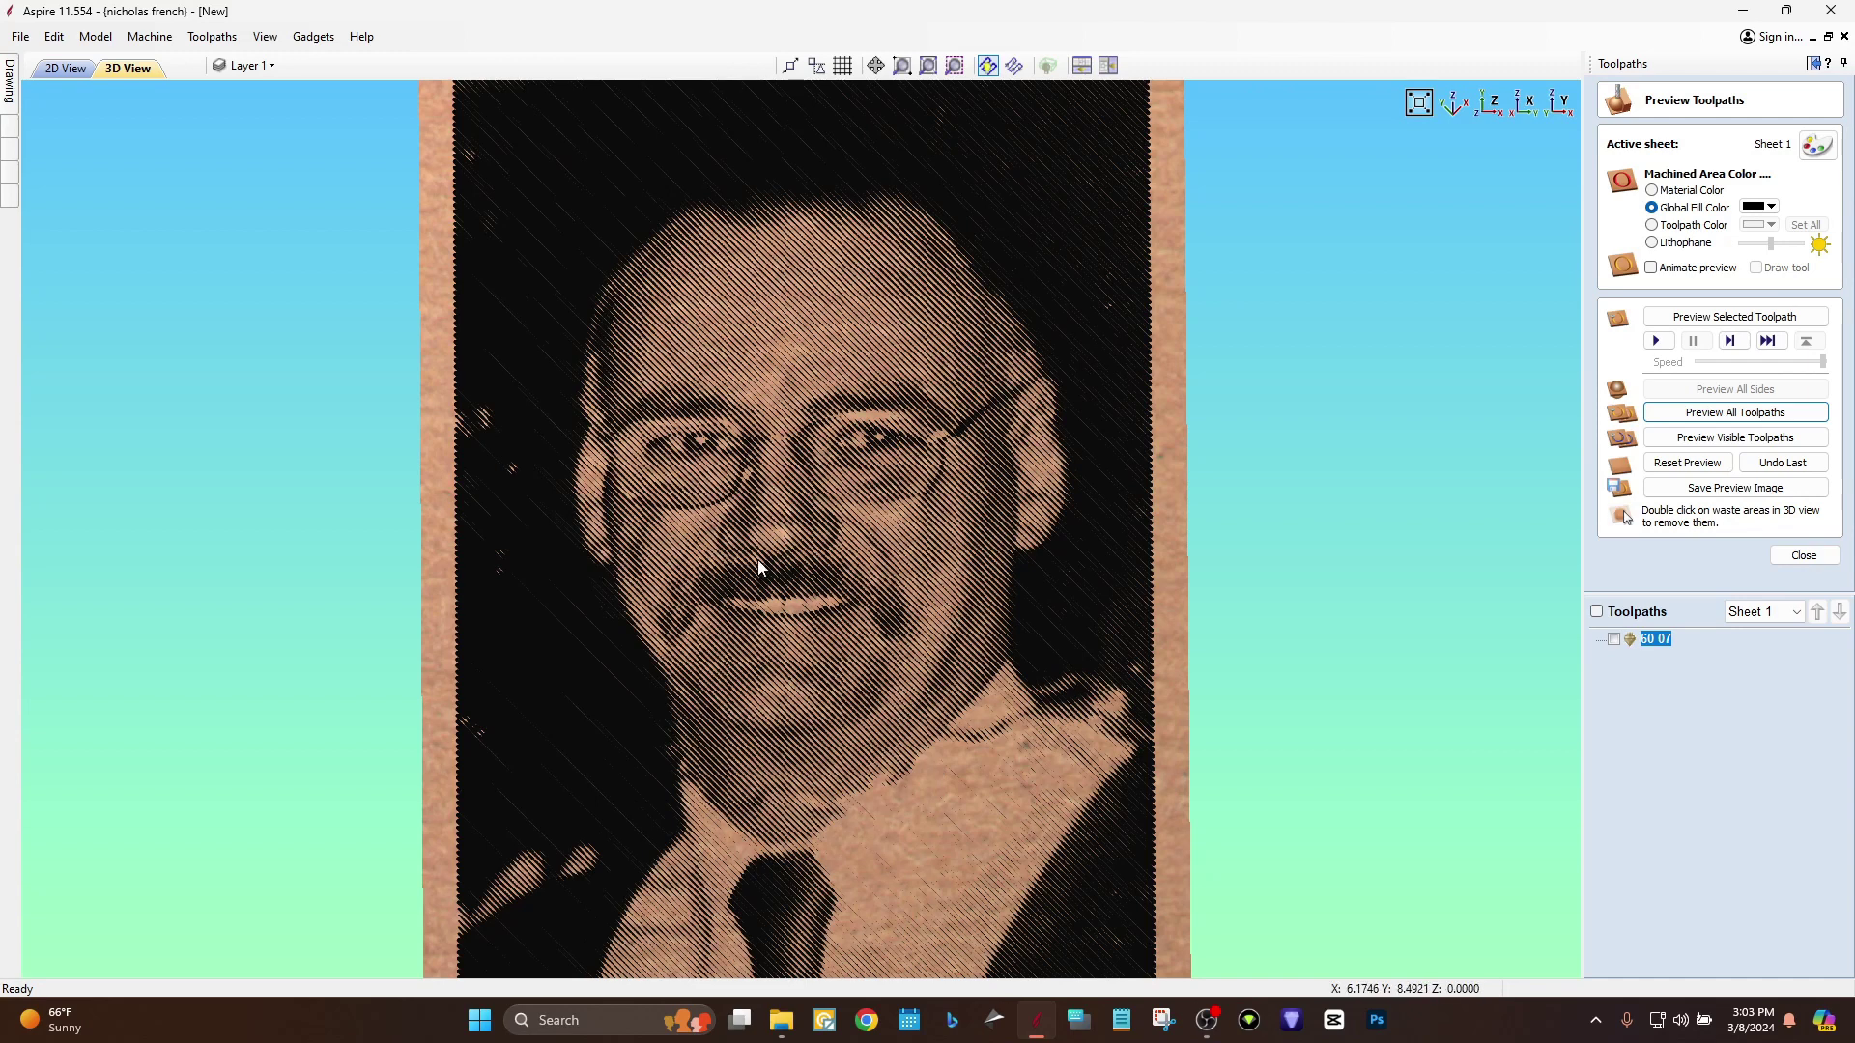
scroll(758, 559, "down", 3)
left_click_drag(584, 608, 698, 432)
scroll(817, 501, "up", 3)
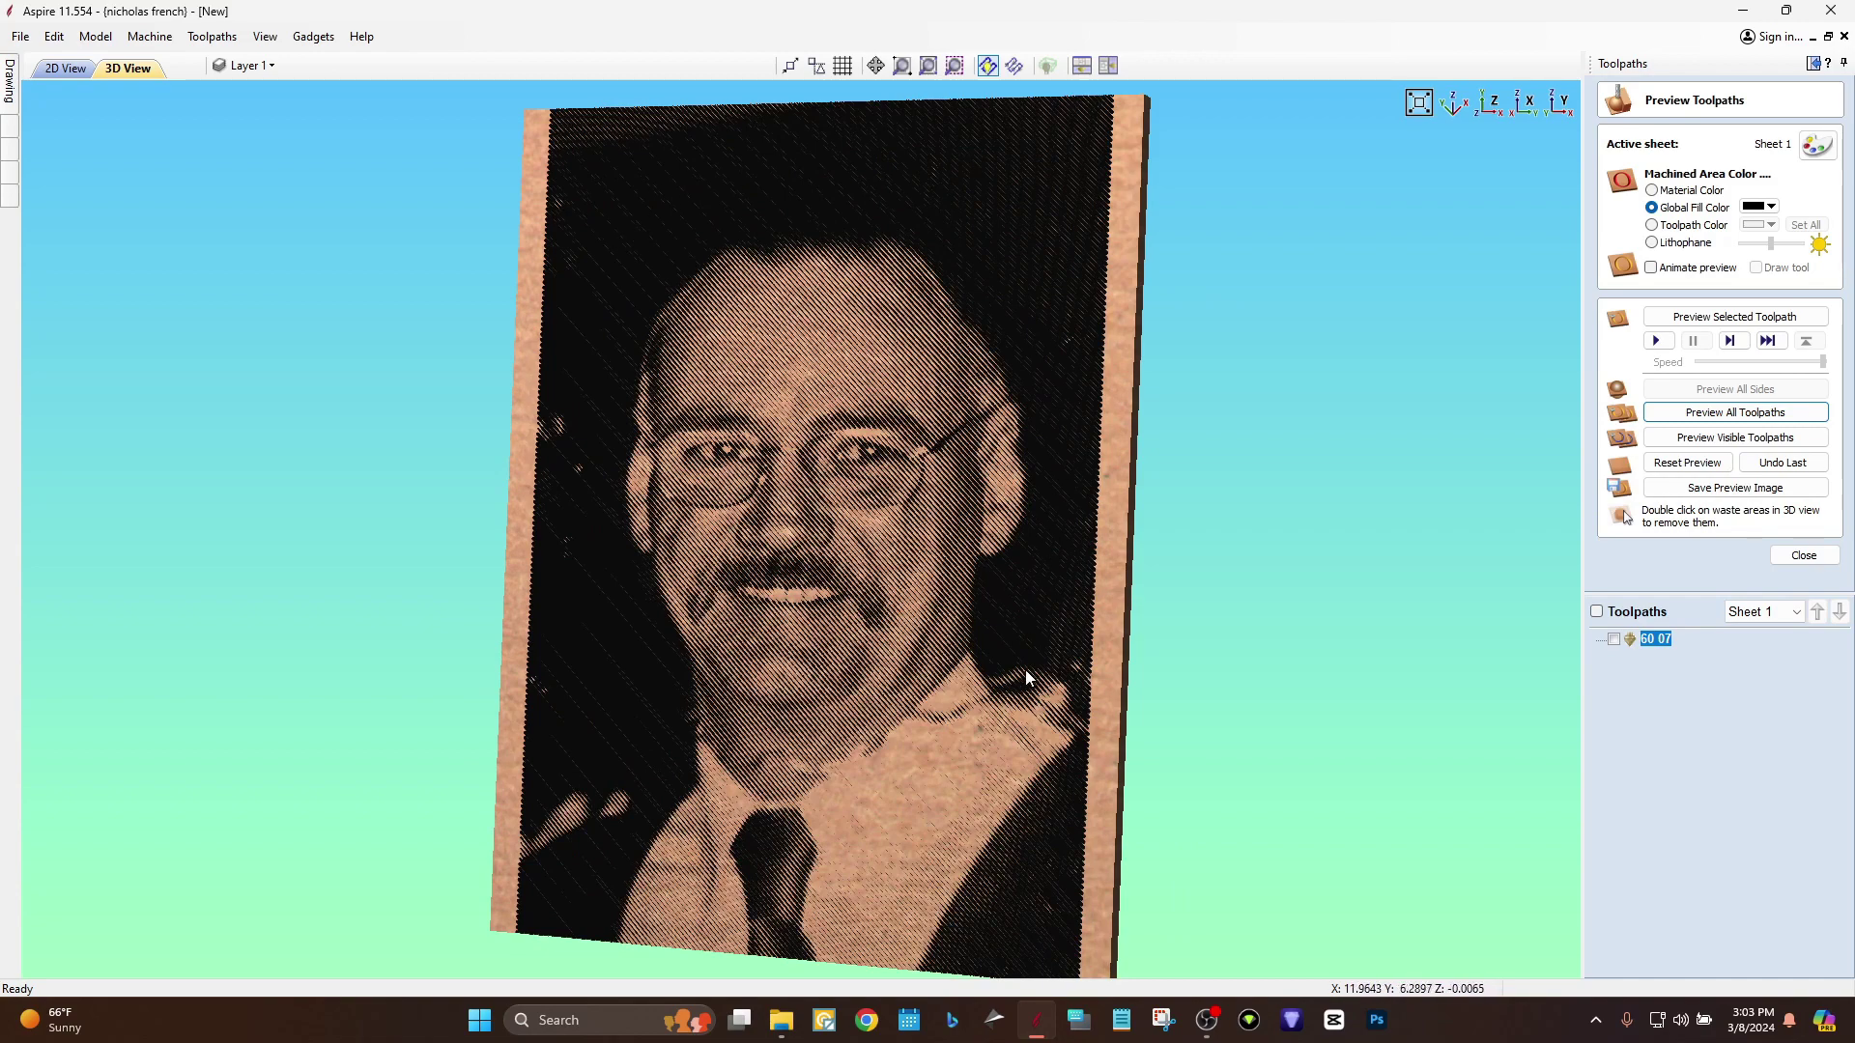
scroll(662, 682, "down", 2)
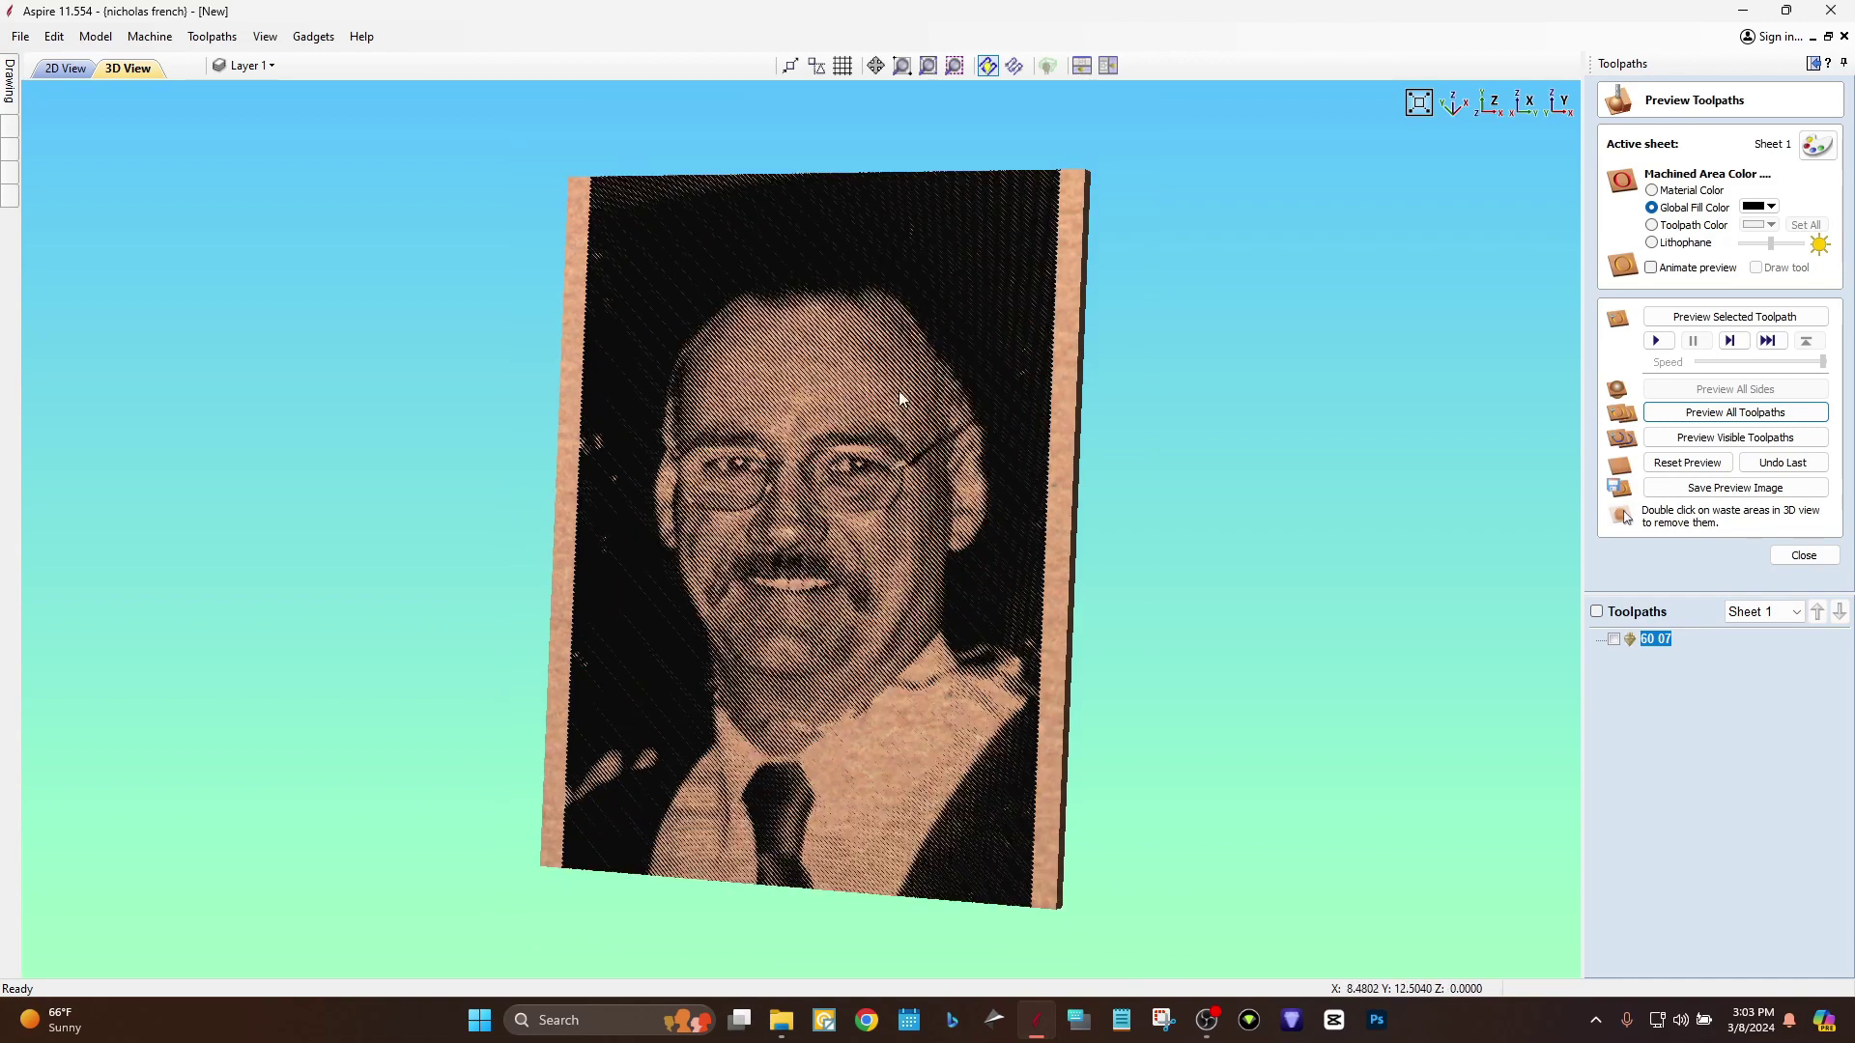
left_click_drag(898, 398, 566, 582)
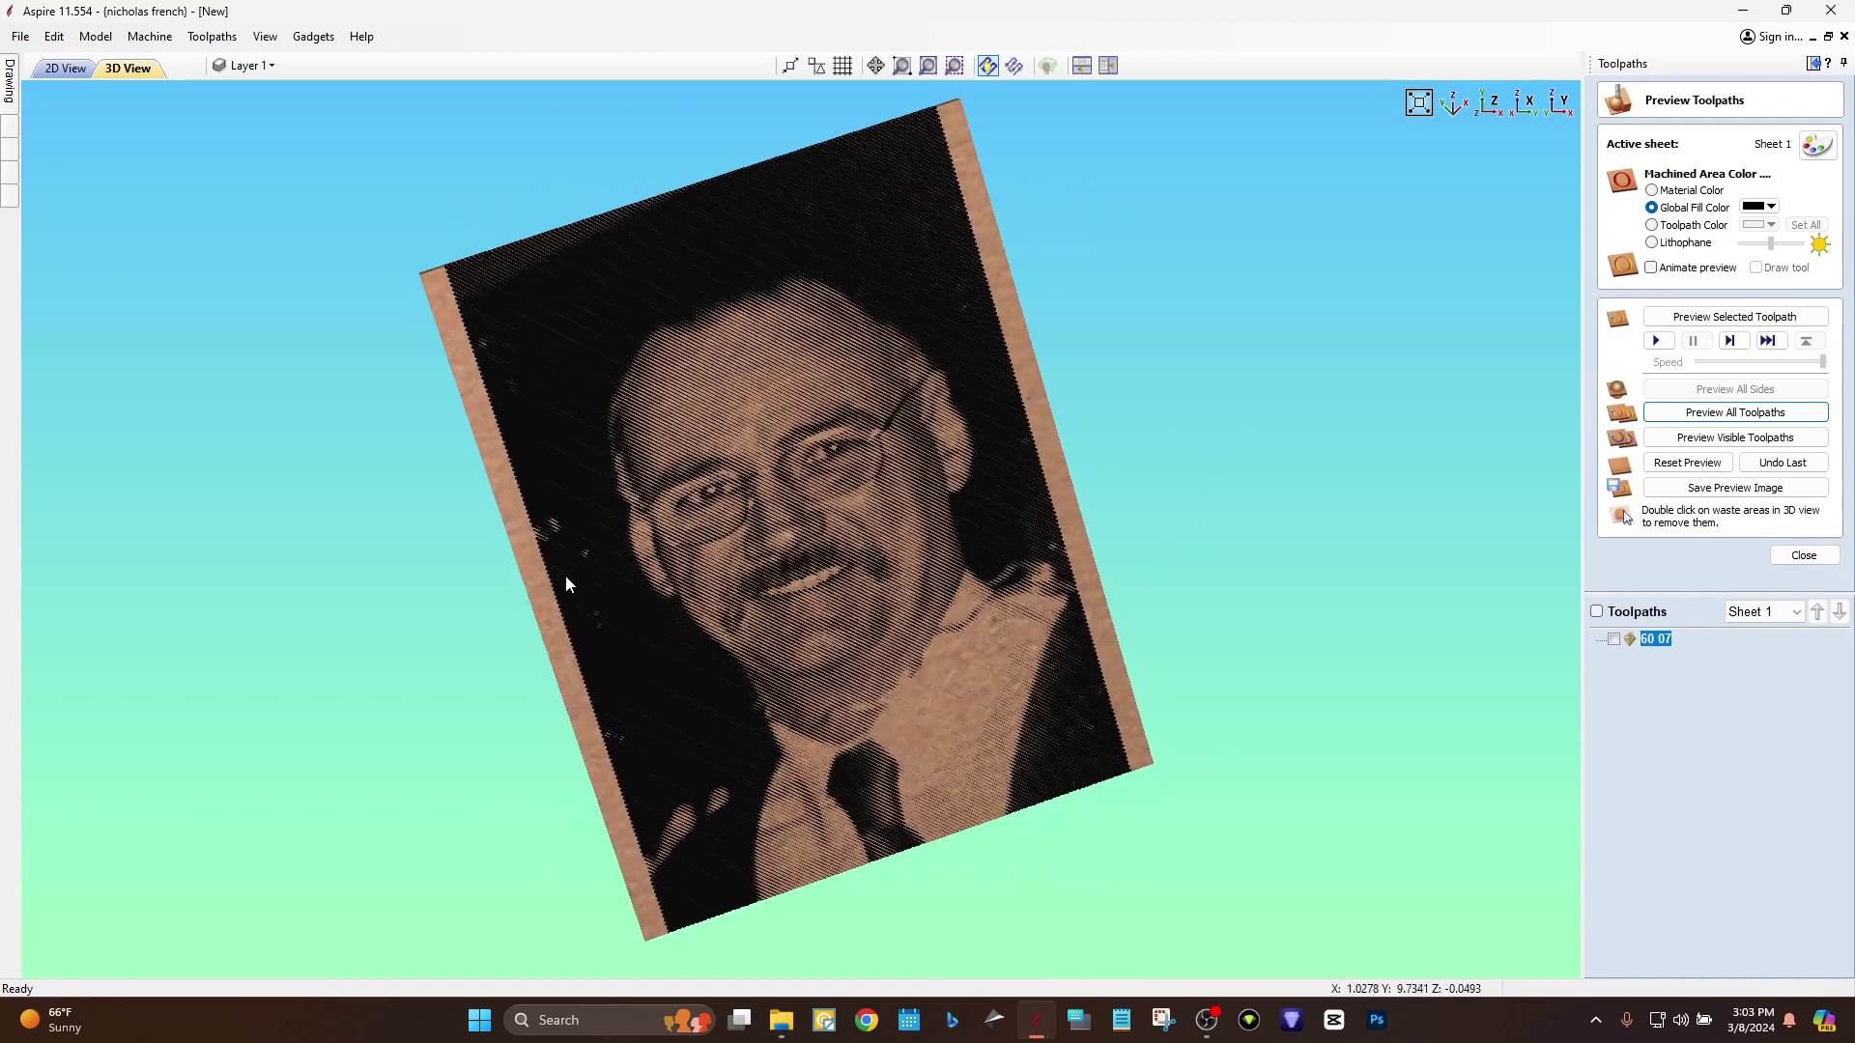
left_click_drag(645, 519, 645, 419)
scroll(952, 502, "up", 1)
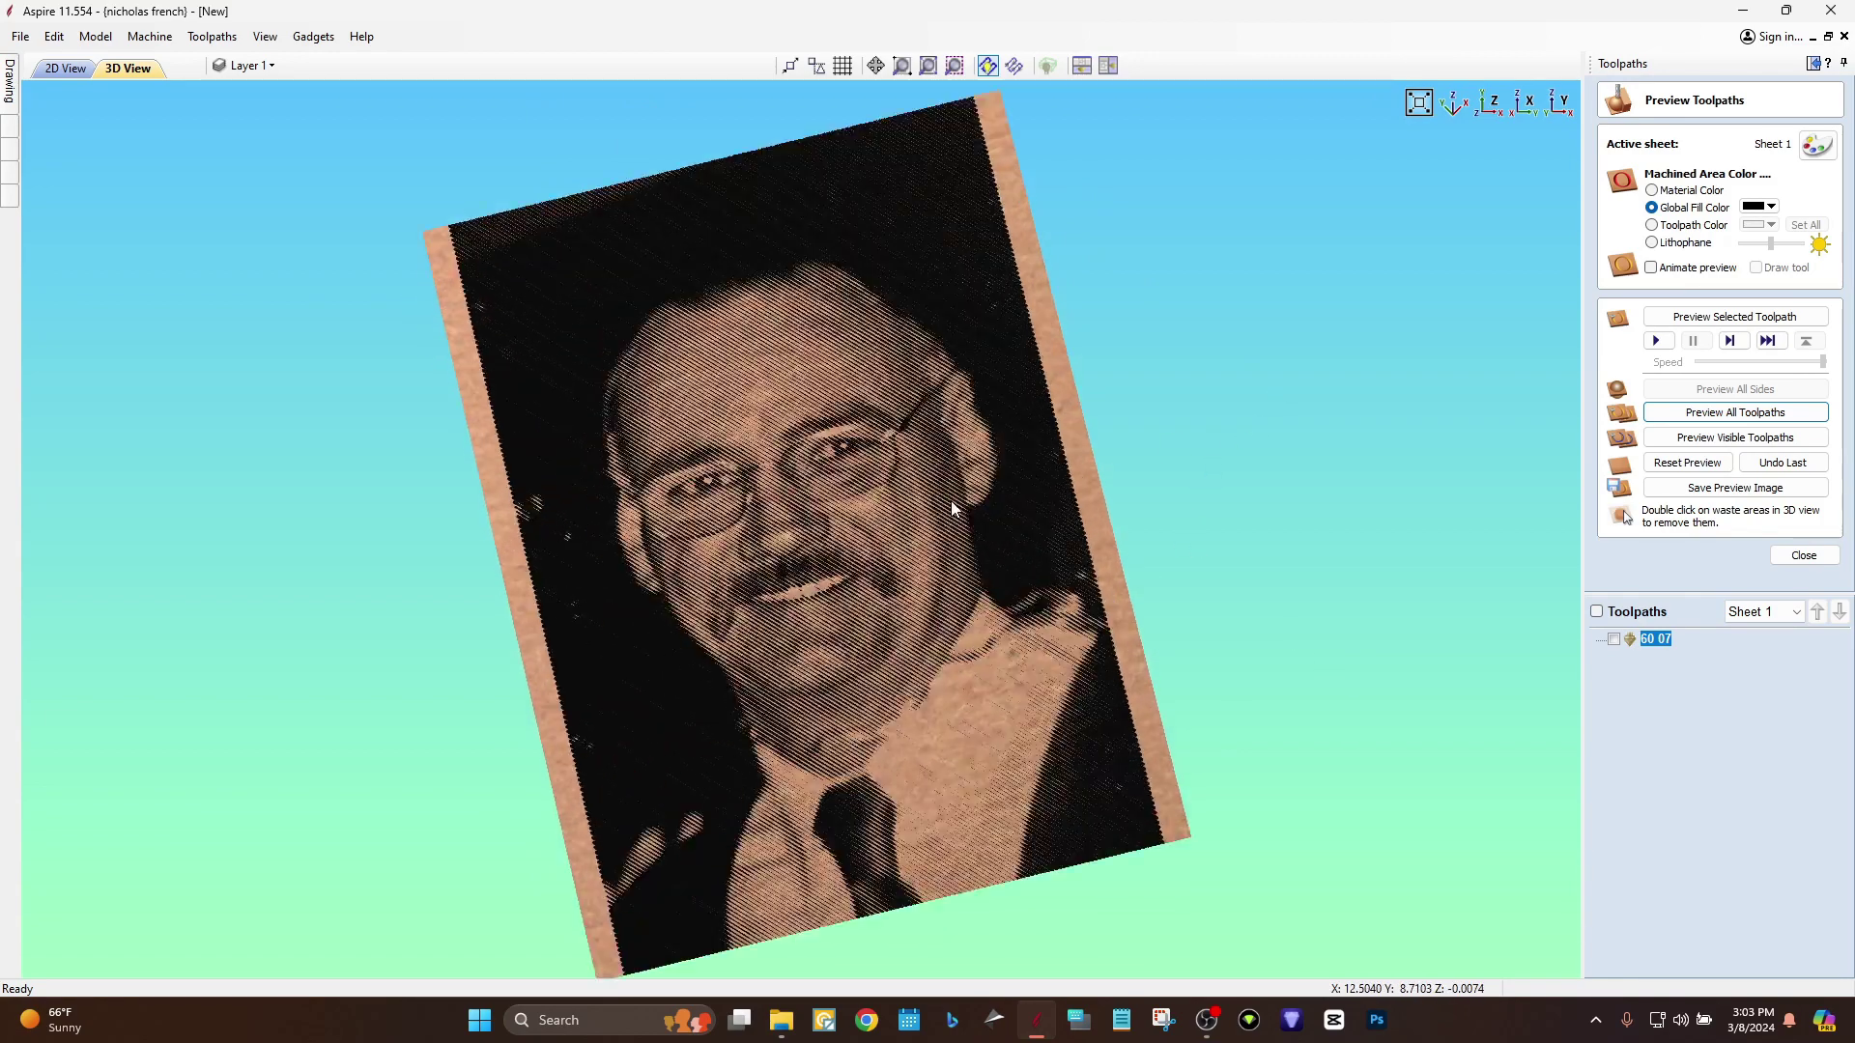
left_click_drag(950, 500, 1035, 373)
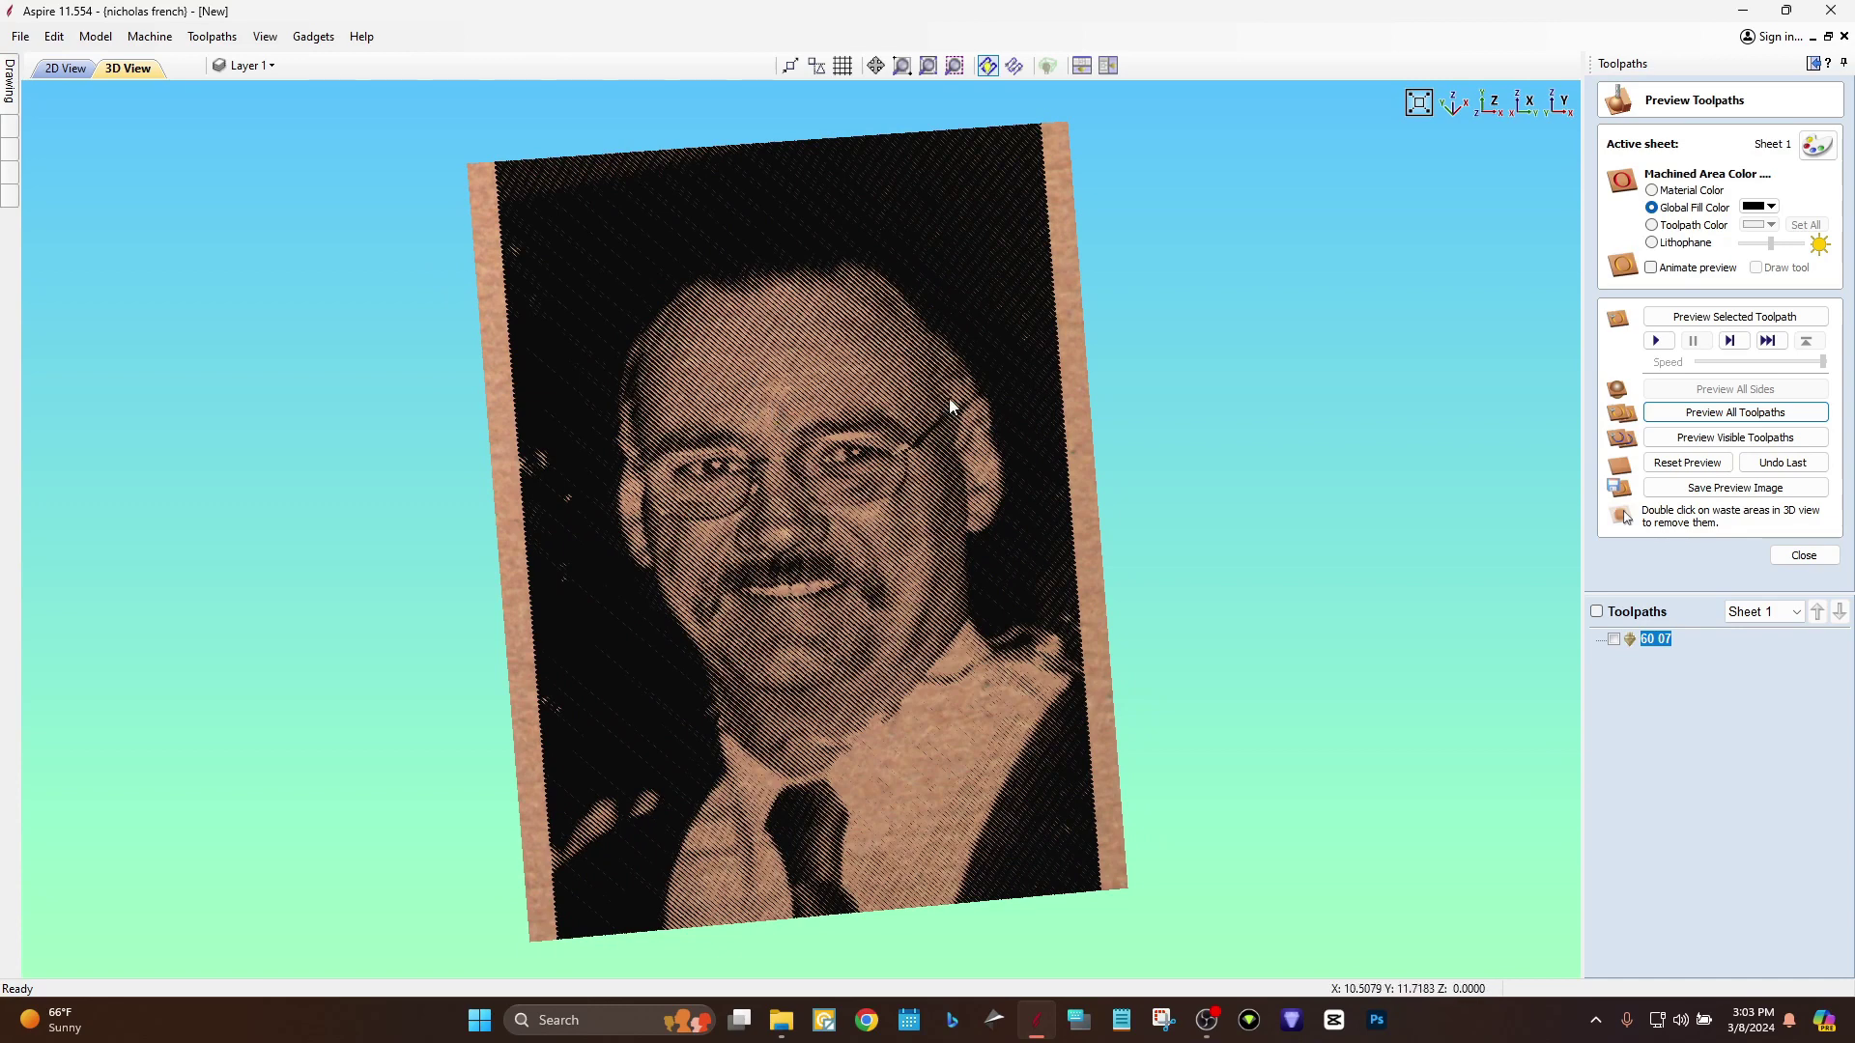
left_click_drag(788, 371, 560, 504)
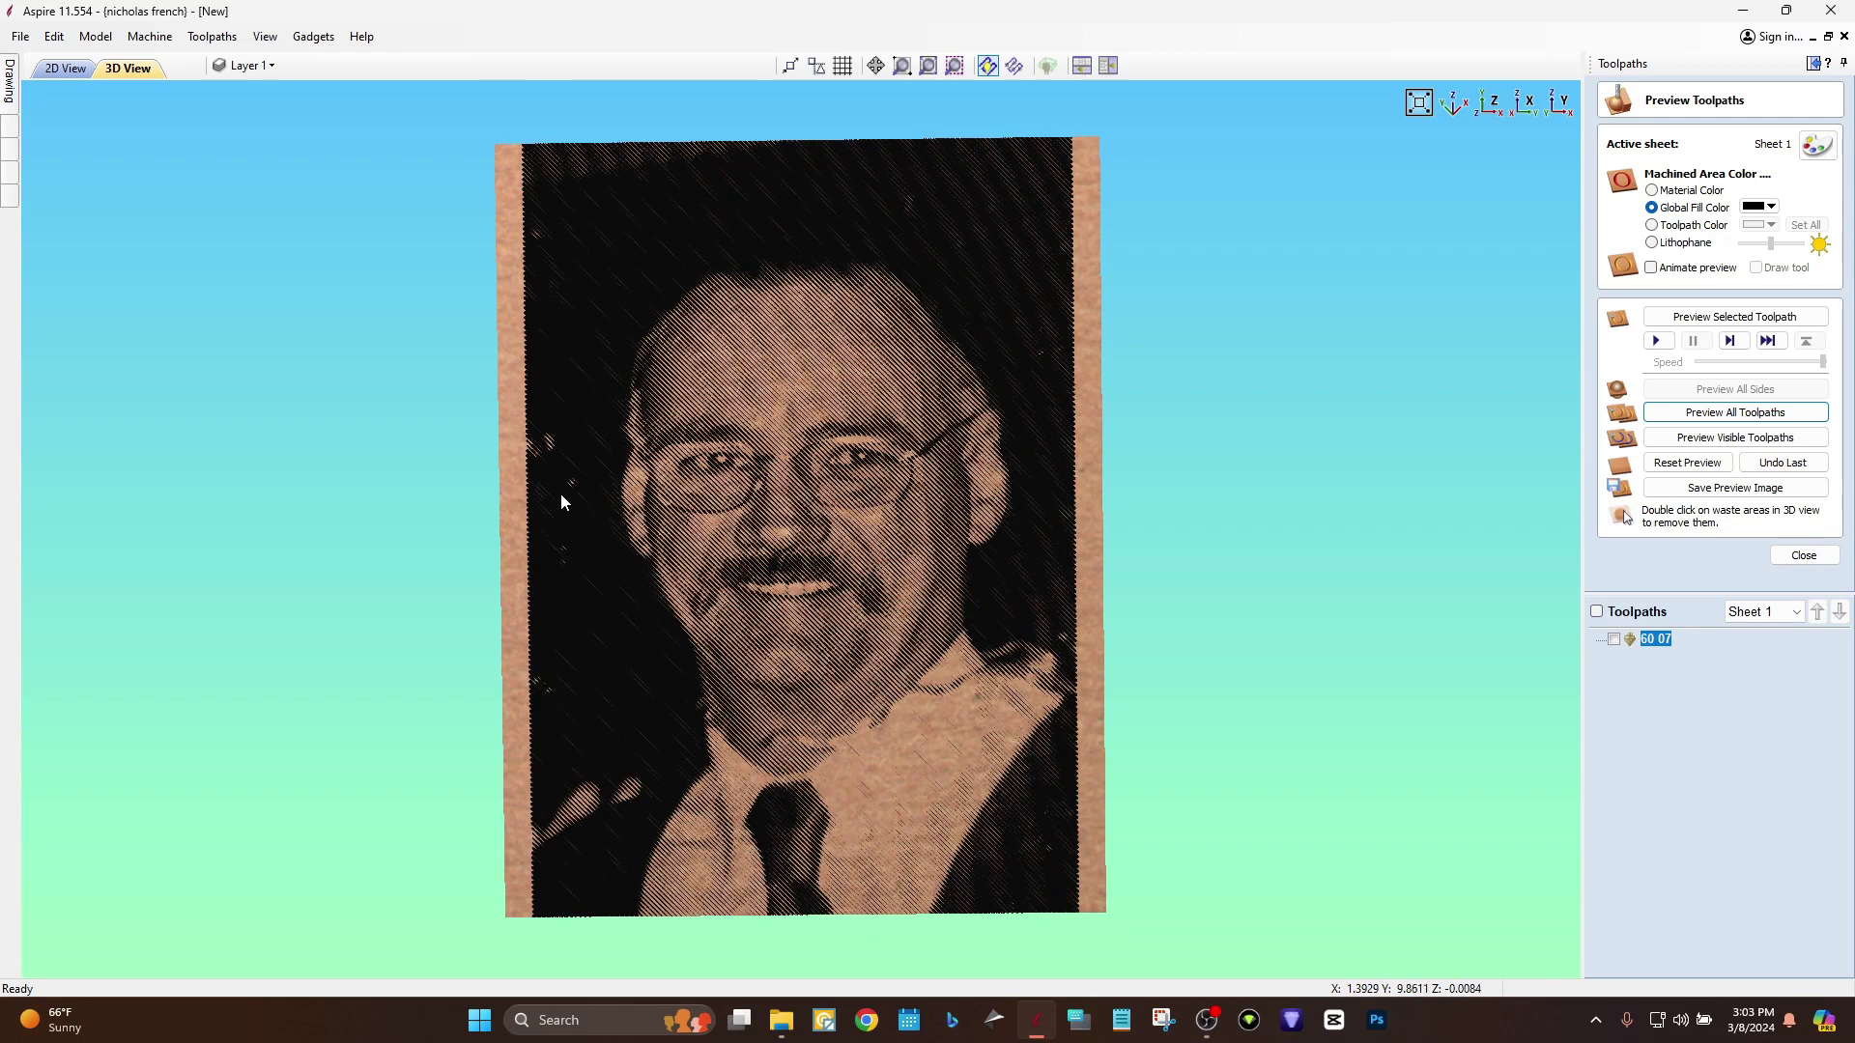
left_click_drag(570, 507, 568, 501)
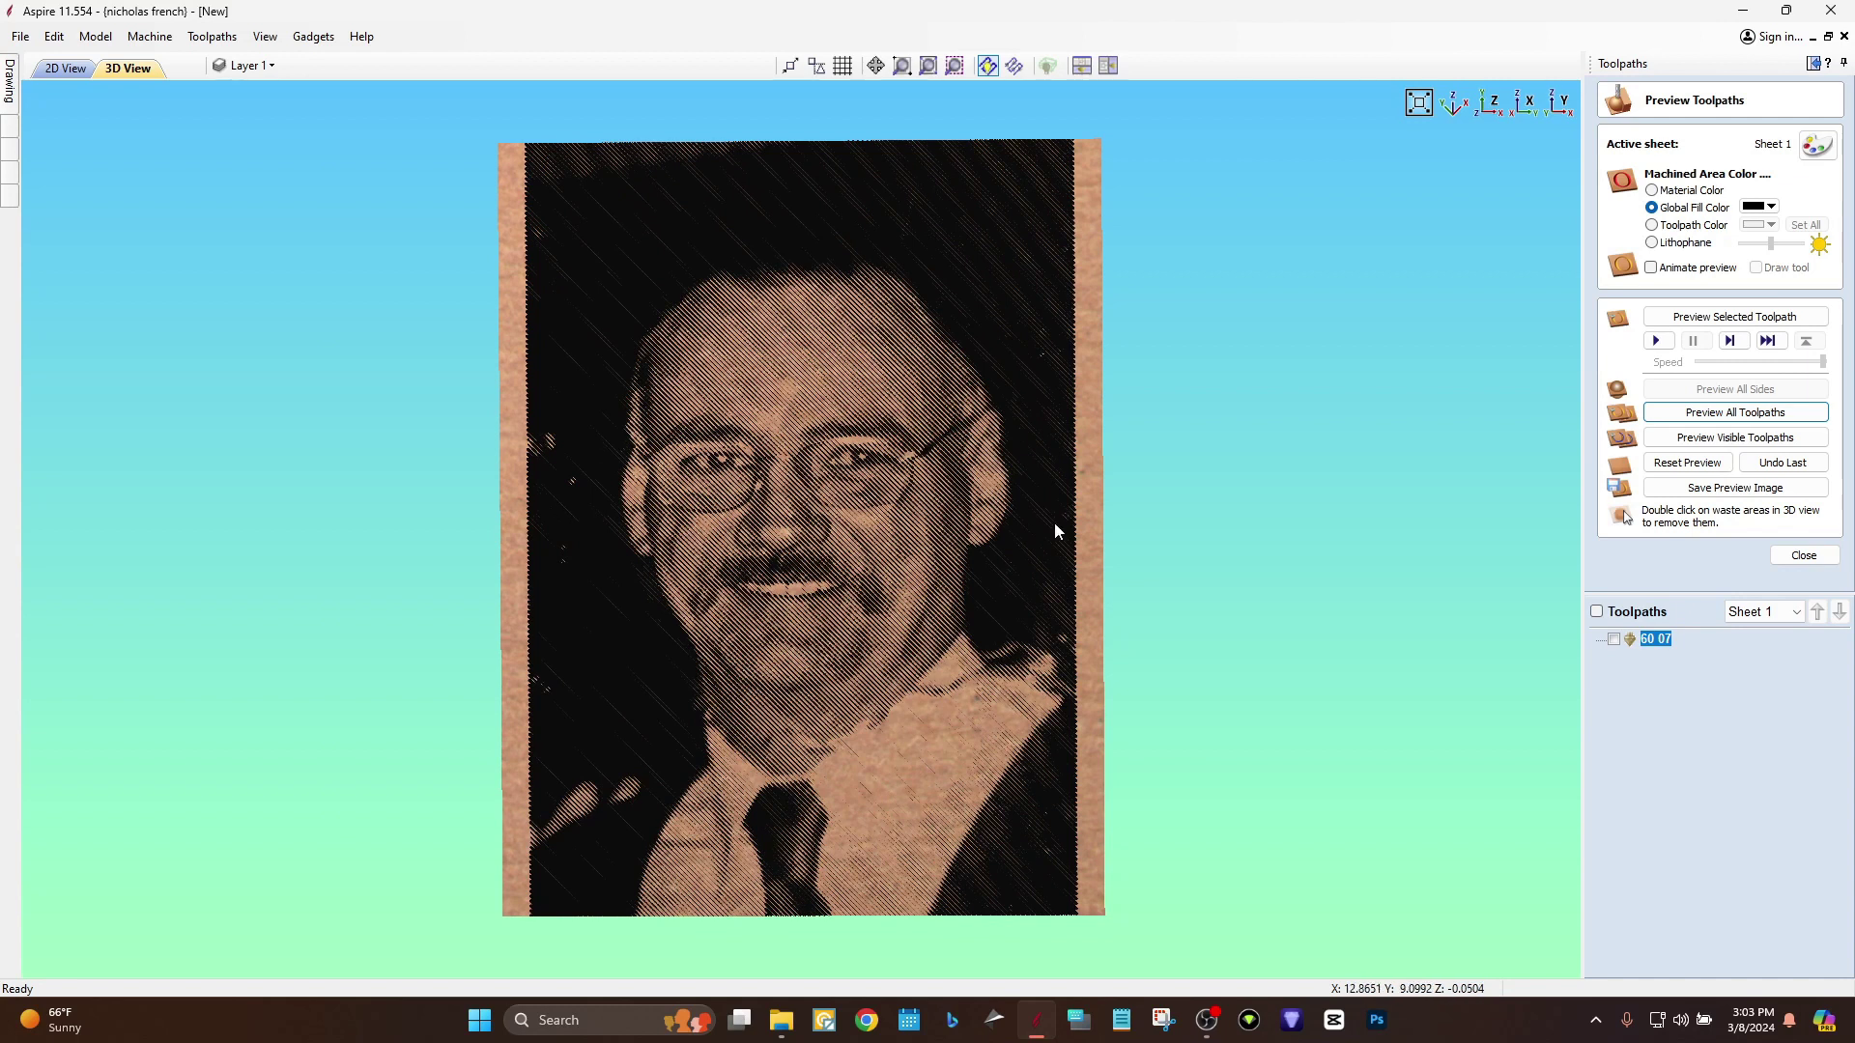
left_click_drag(1052, 522, 1064, 519)
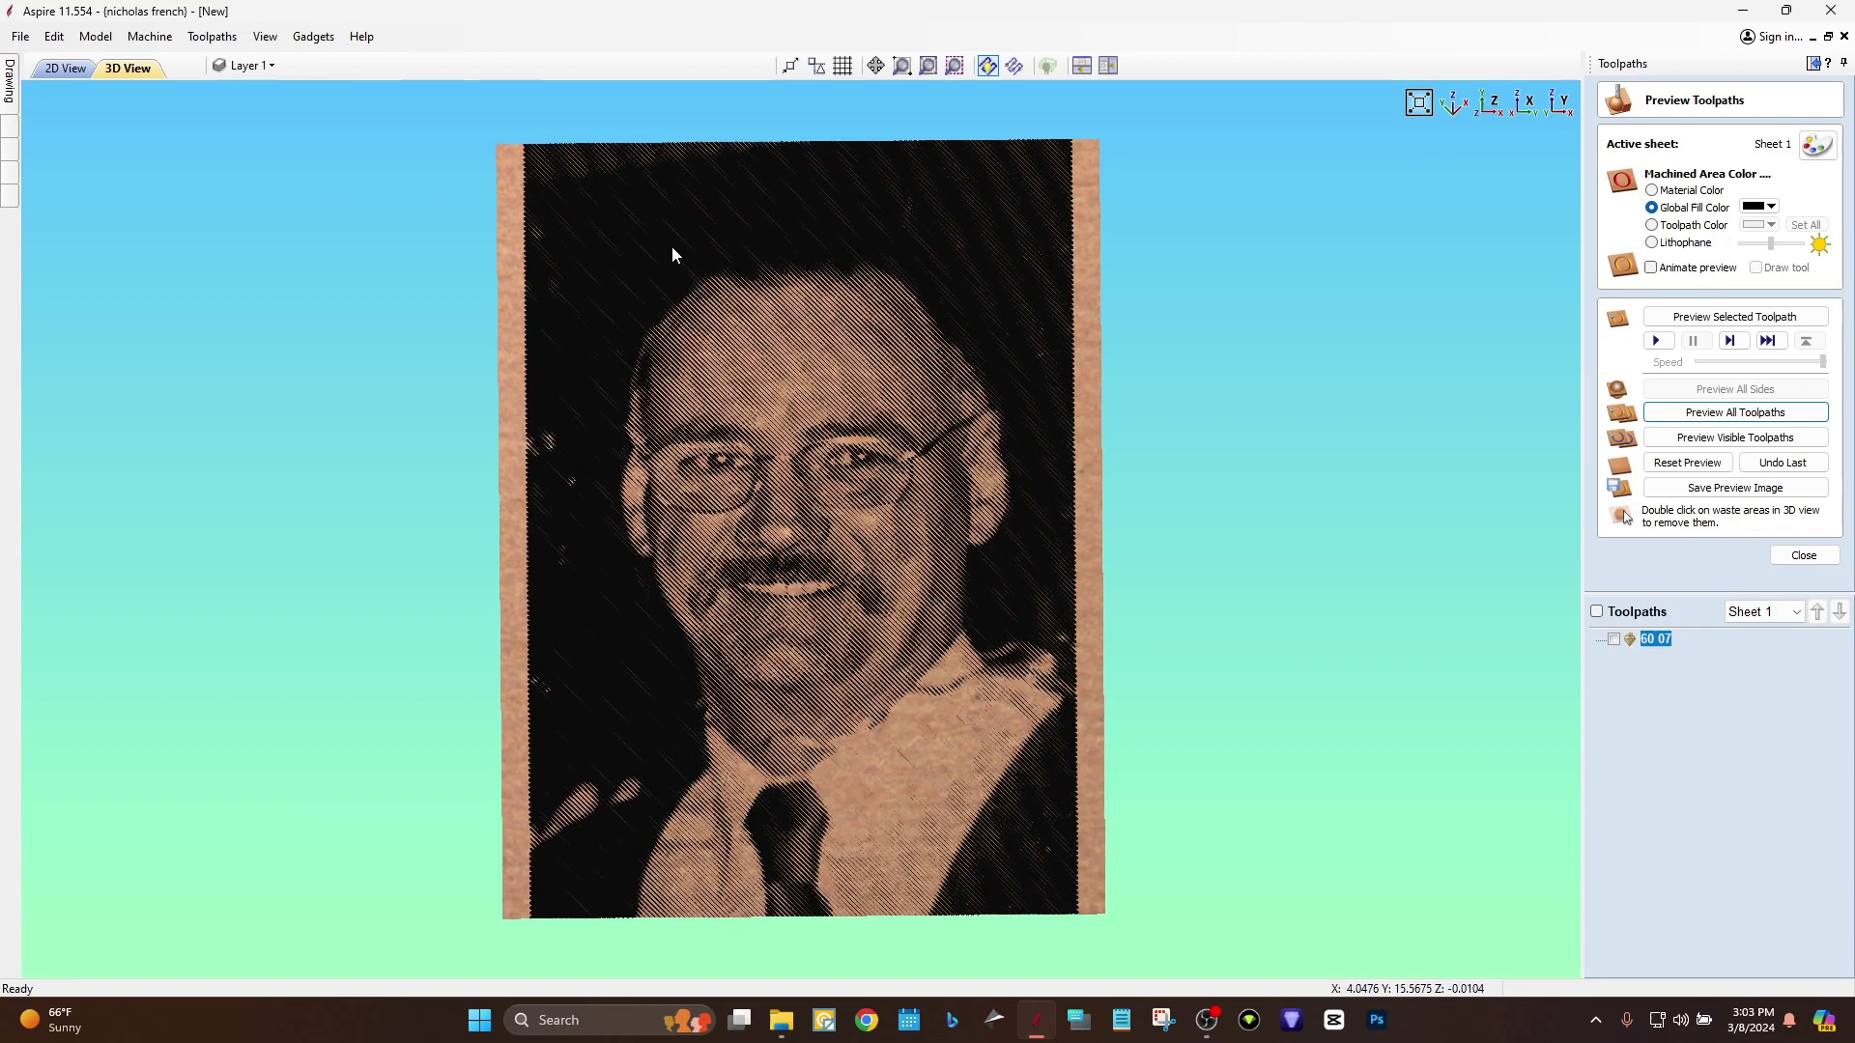
left_click_drag(882, 272, 1051, 278)
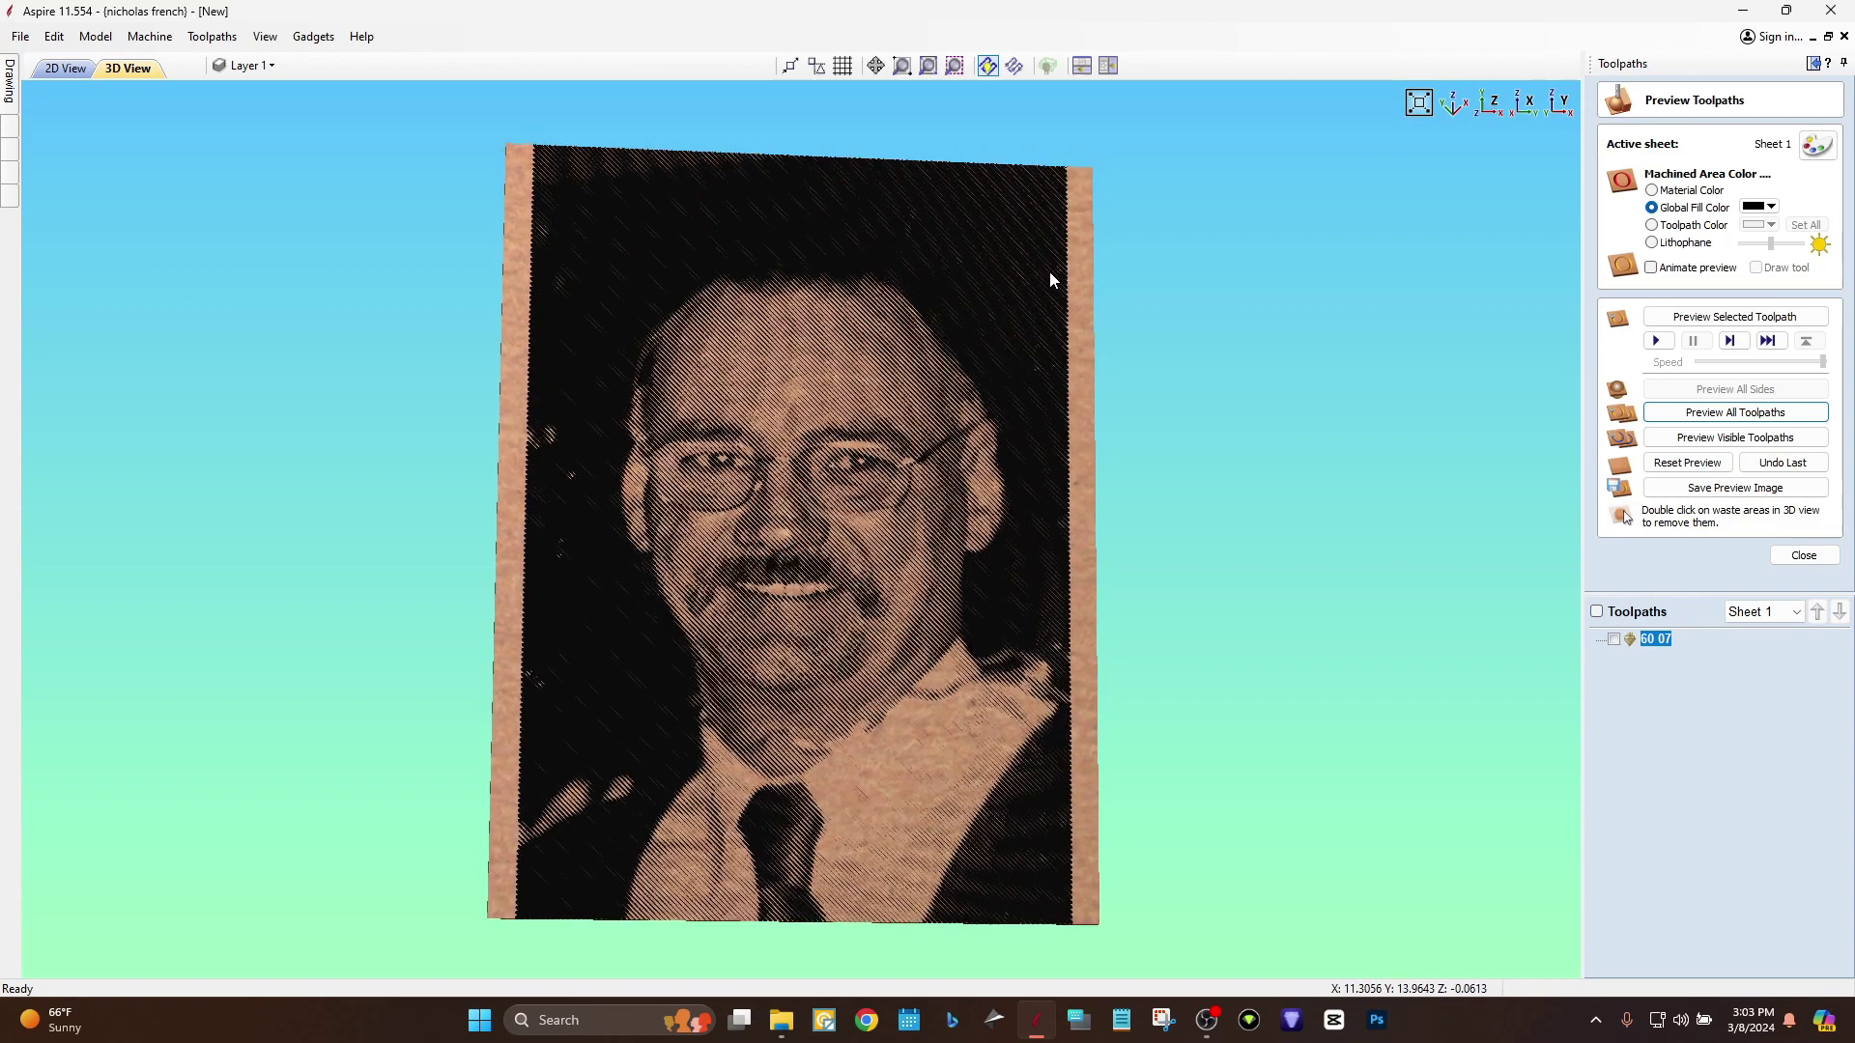
left_click_drag(612, 537, 547, 603)
scroll(893, 599, "up", 3)
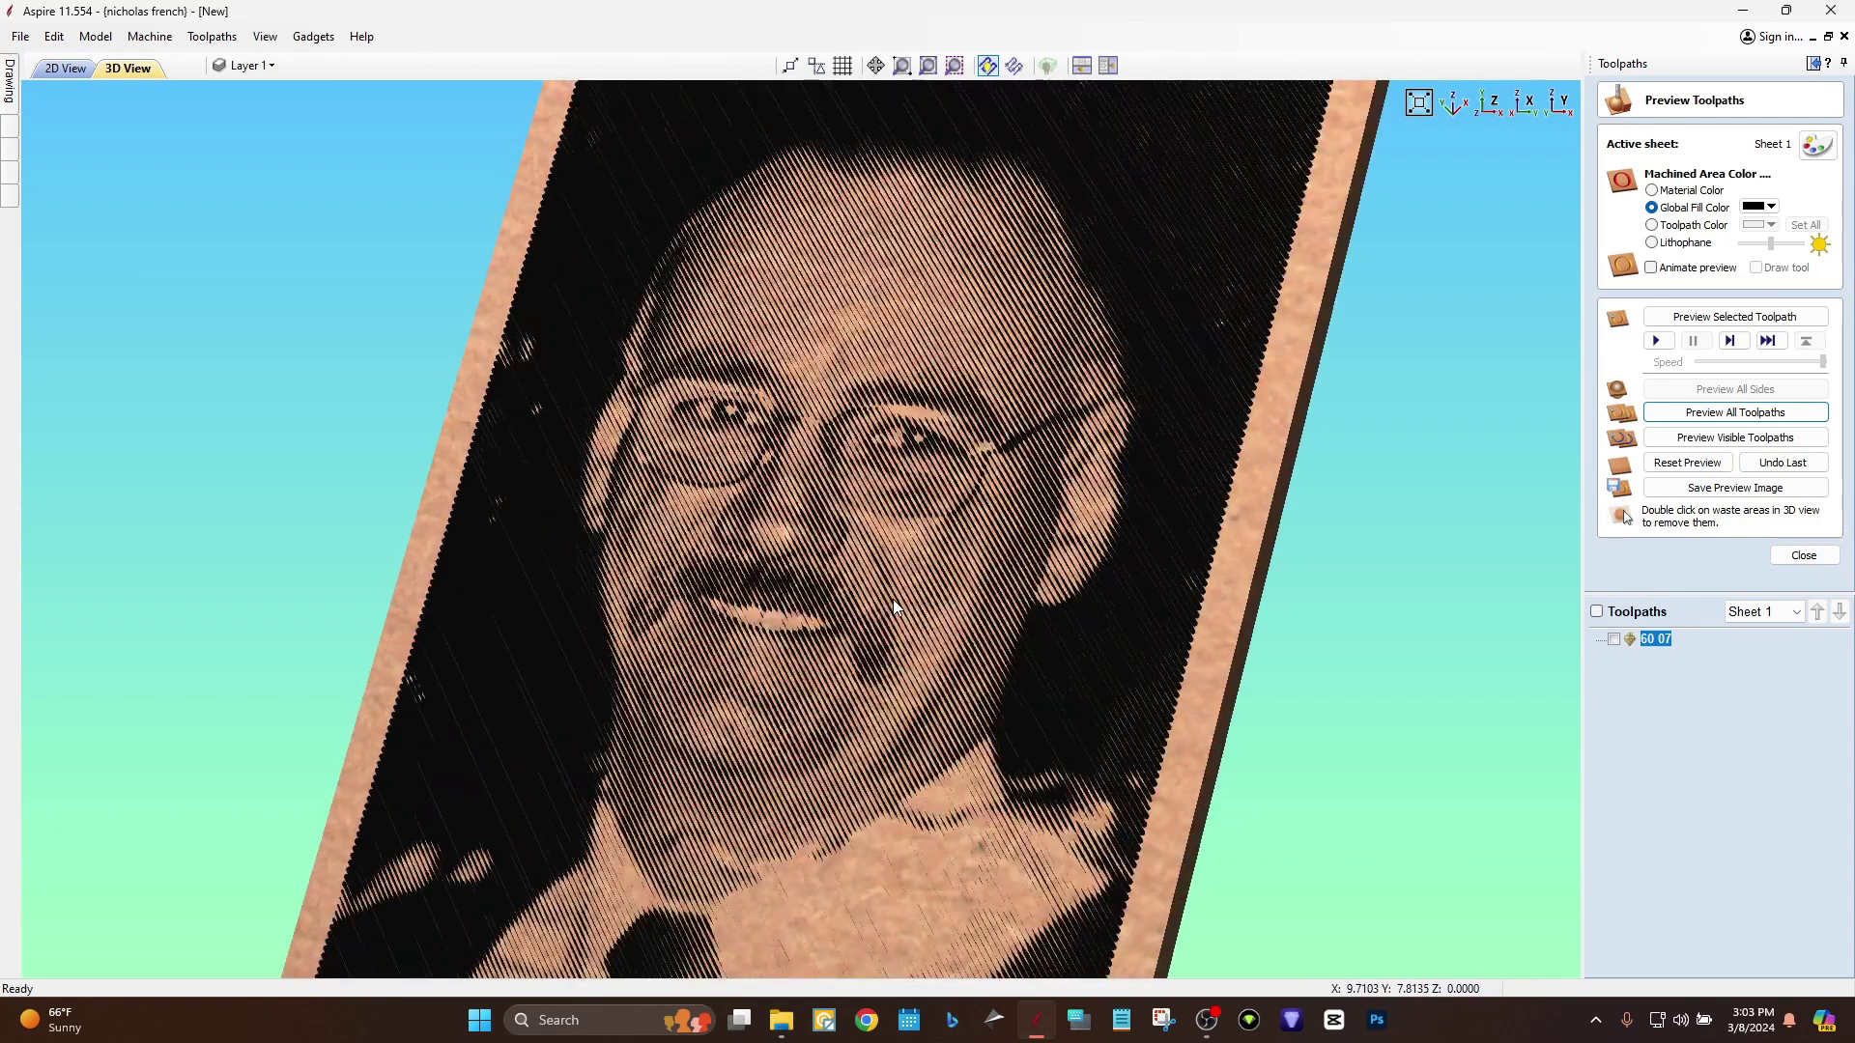
scroll(893, 599, "down", 3)
left_click_drag(893, 599, 711, 532)
scroll(727, 530, "up", 3)
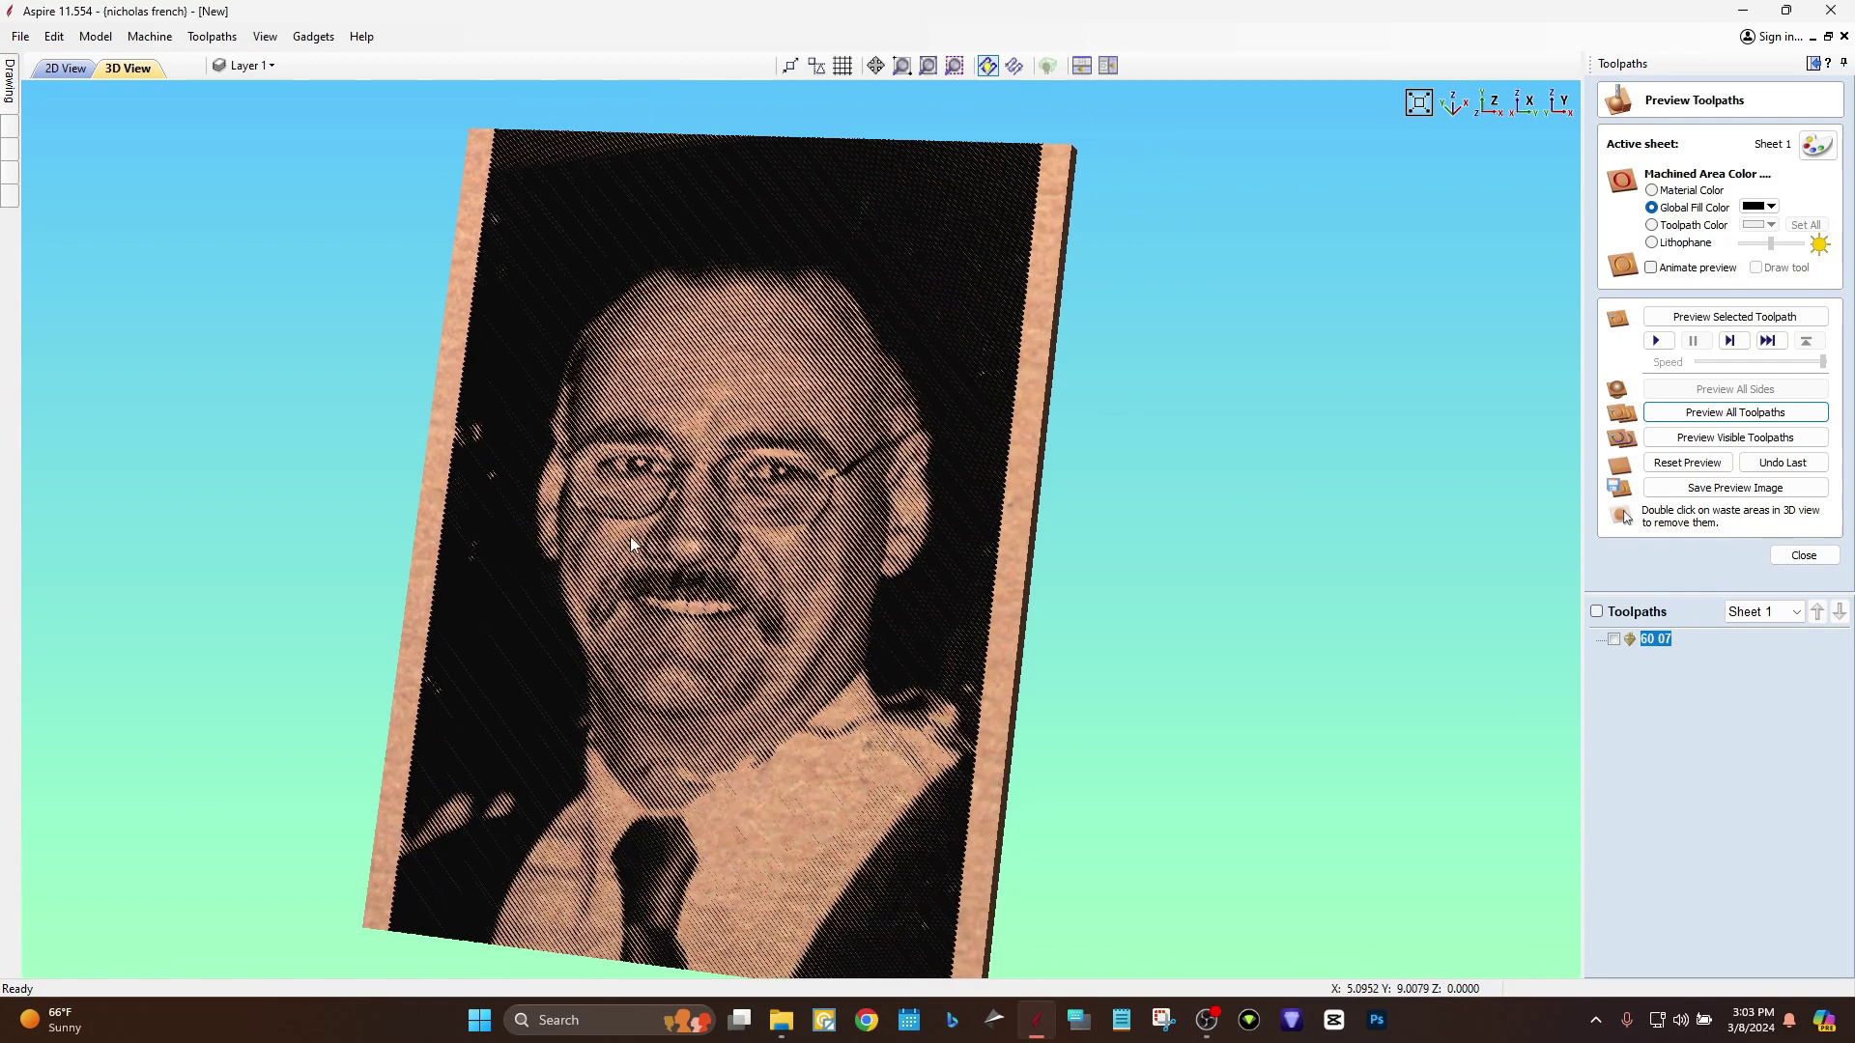
scroll(749, 537, "up", 2)
left_click_drag(748, 537, 710, 570)
scroll(710, 566, "down", 1)
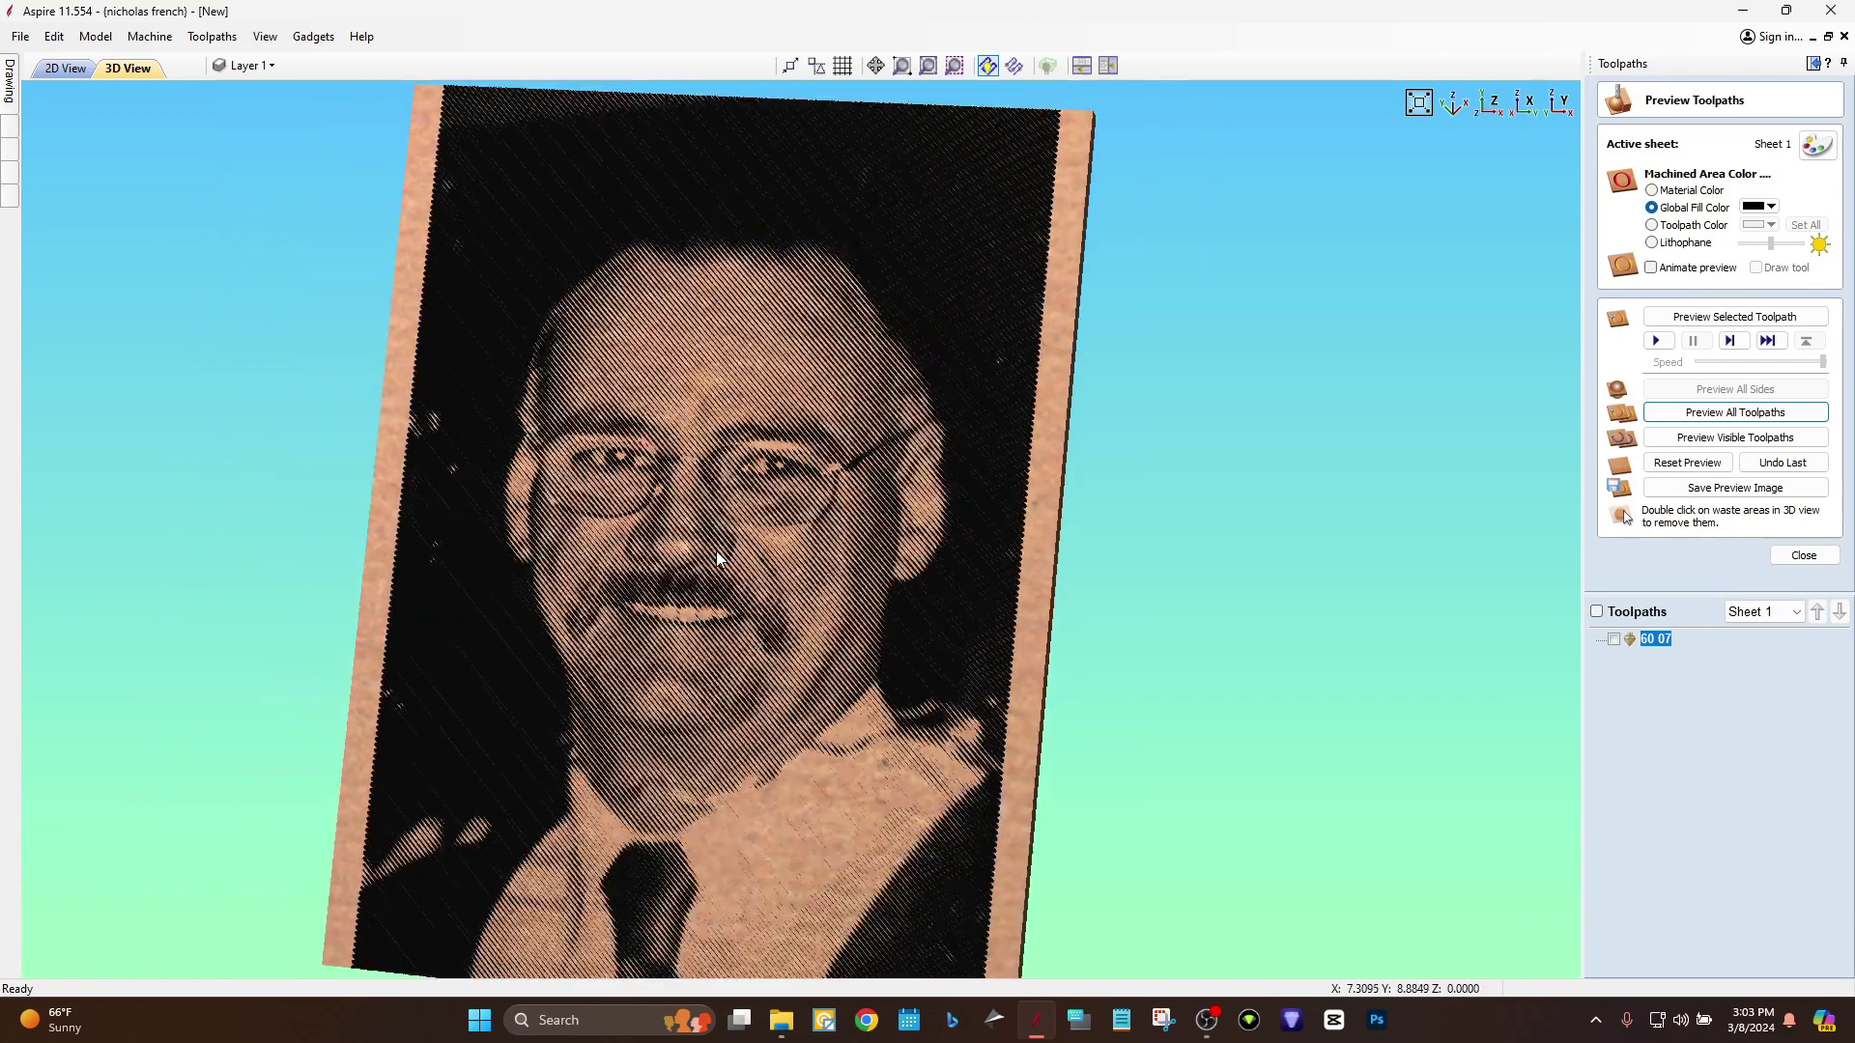
middle_click_drag(698, 524, 775, 542)
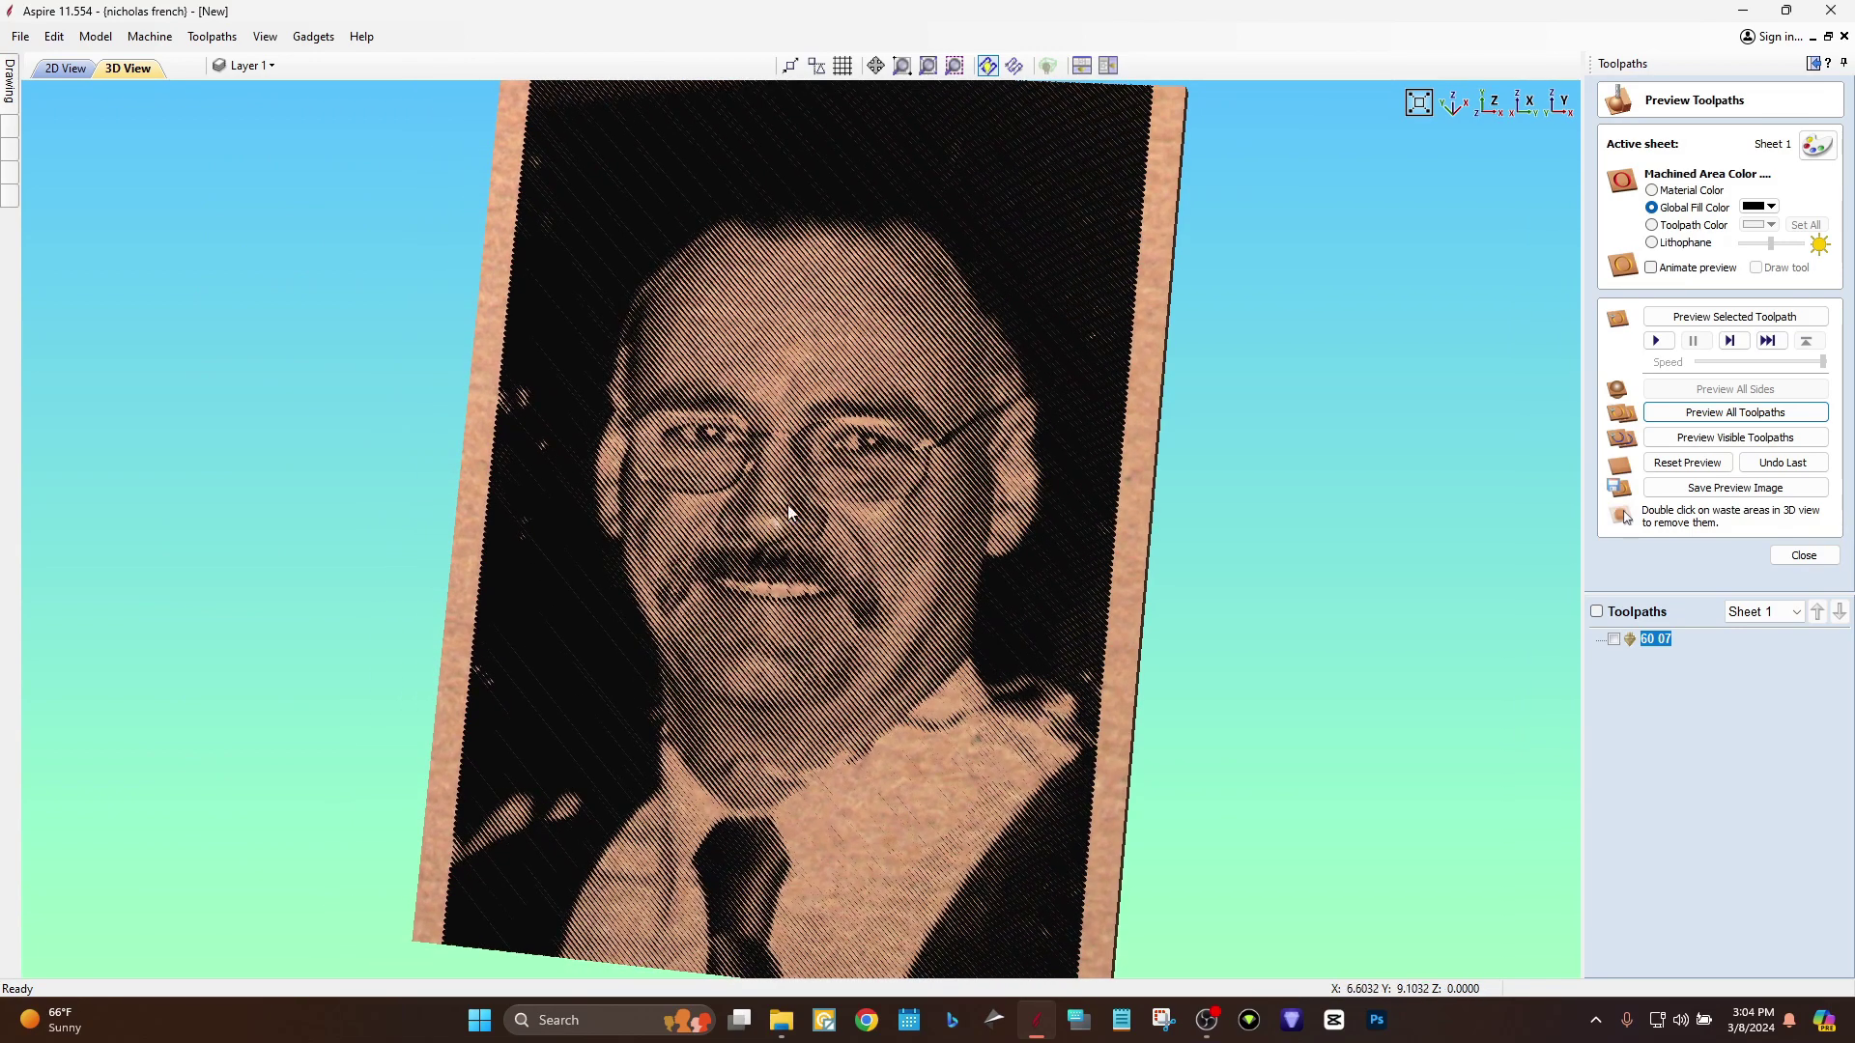
left_click_drag(789, 512, 726, 640)
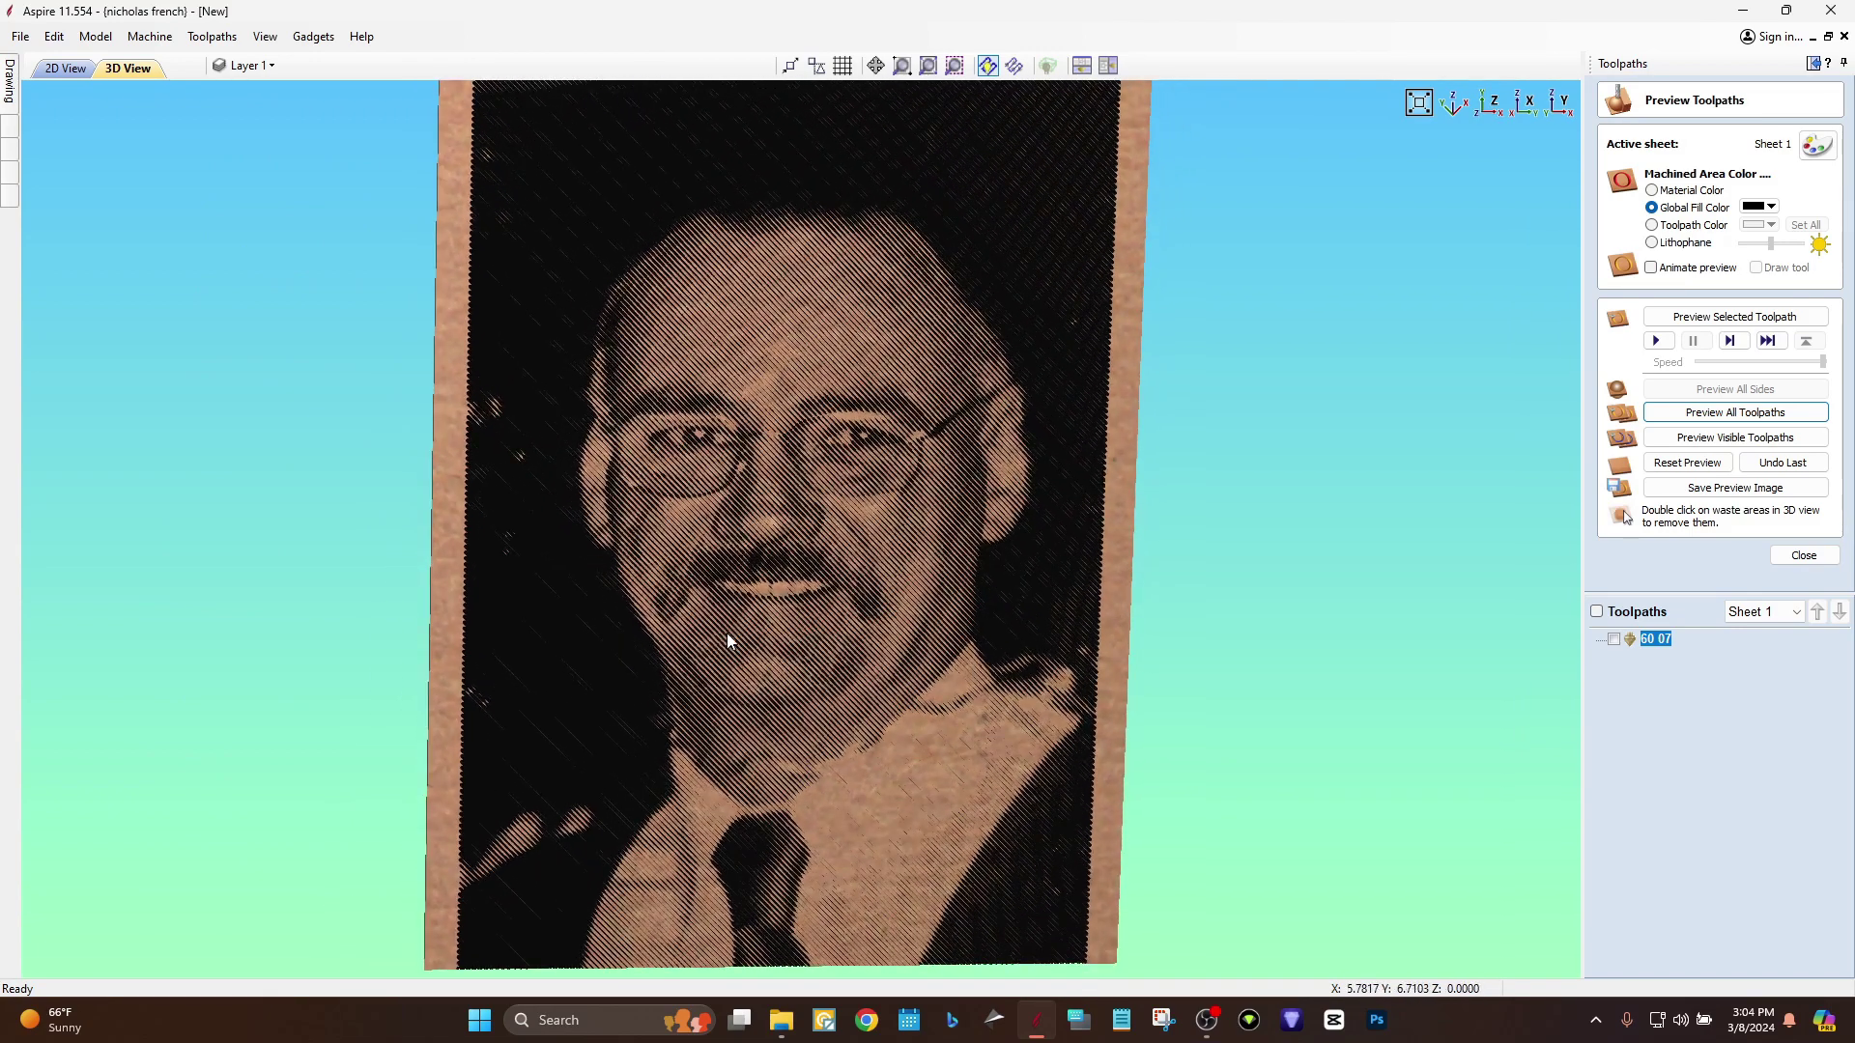
scroll(784, 594, "up", 1)
scroll(624, 603, "down", 2)
left_click_drag(624, 603, 641, 340)
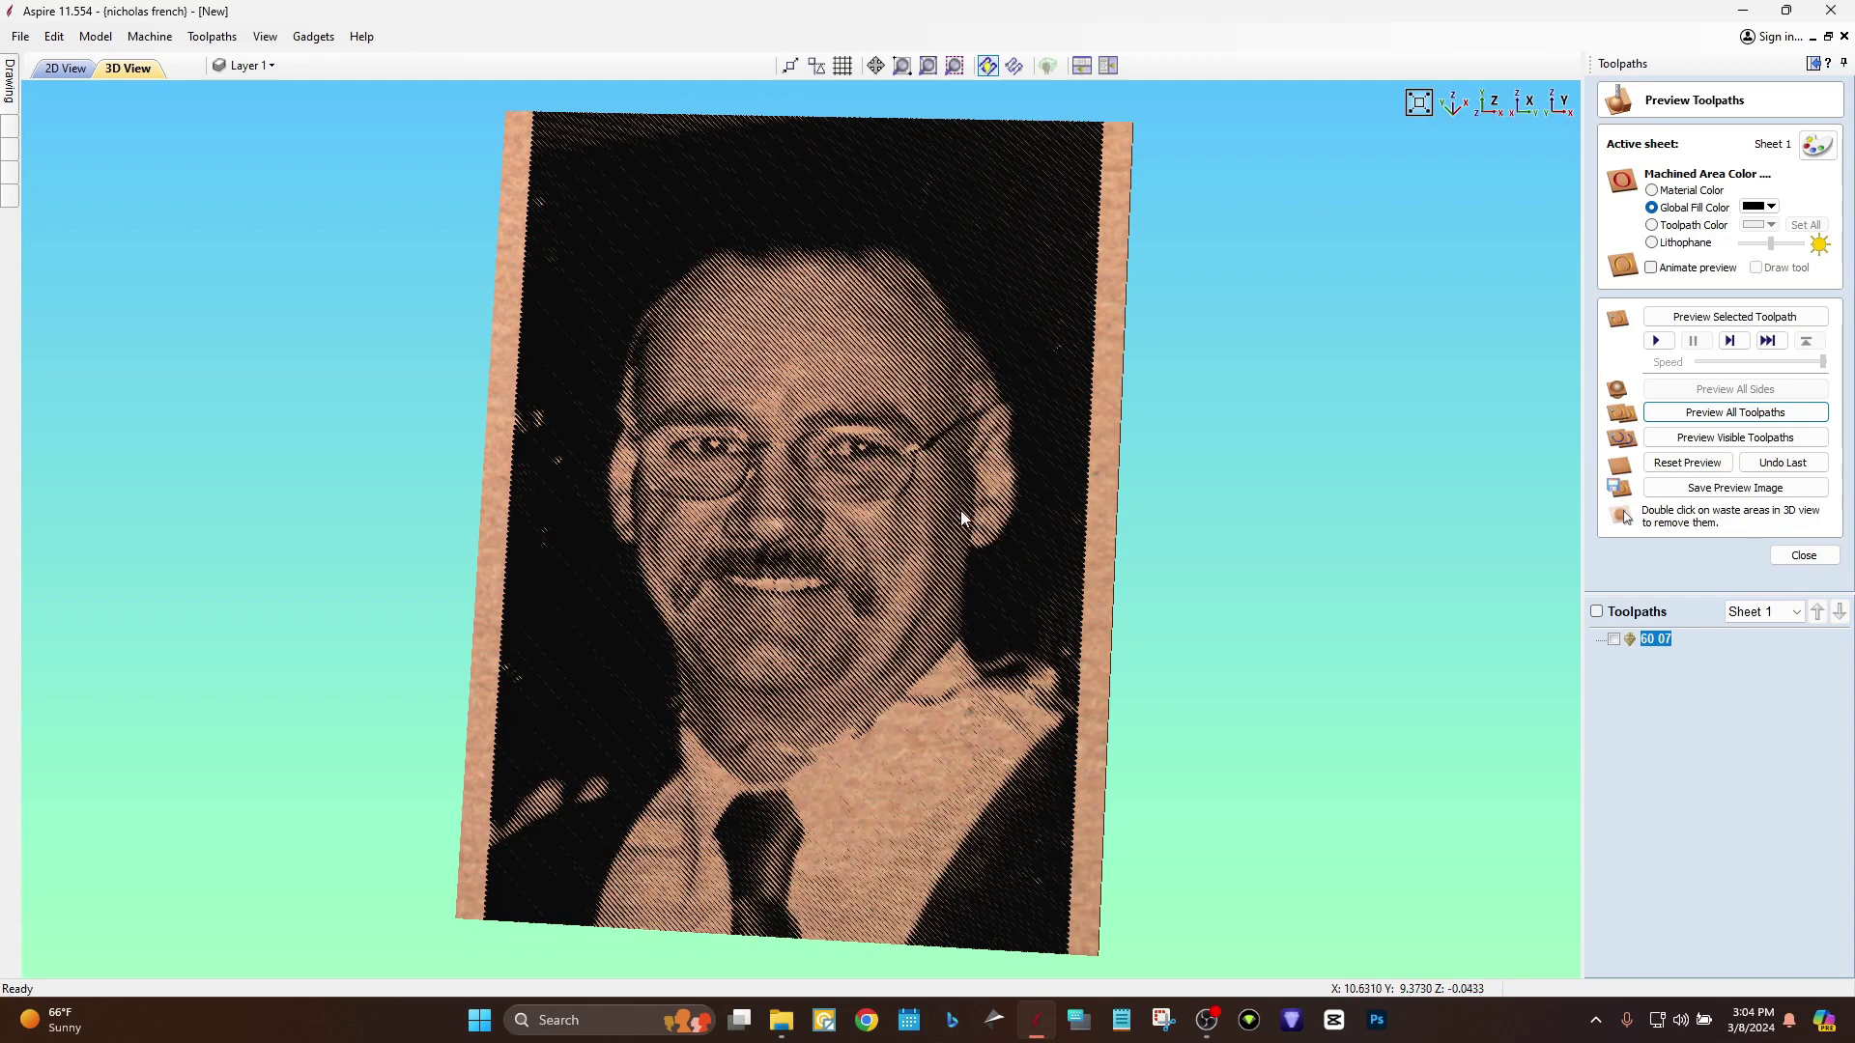
left_click_drag(954, 471, 737, 465)
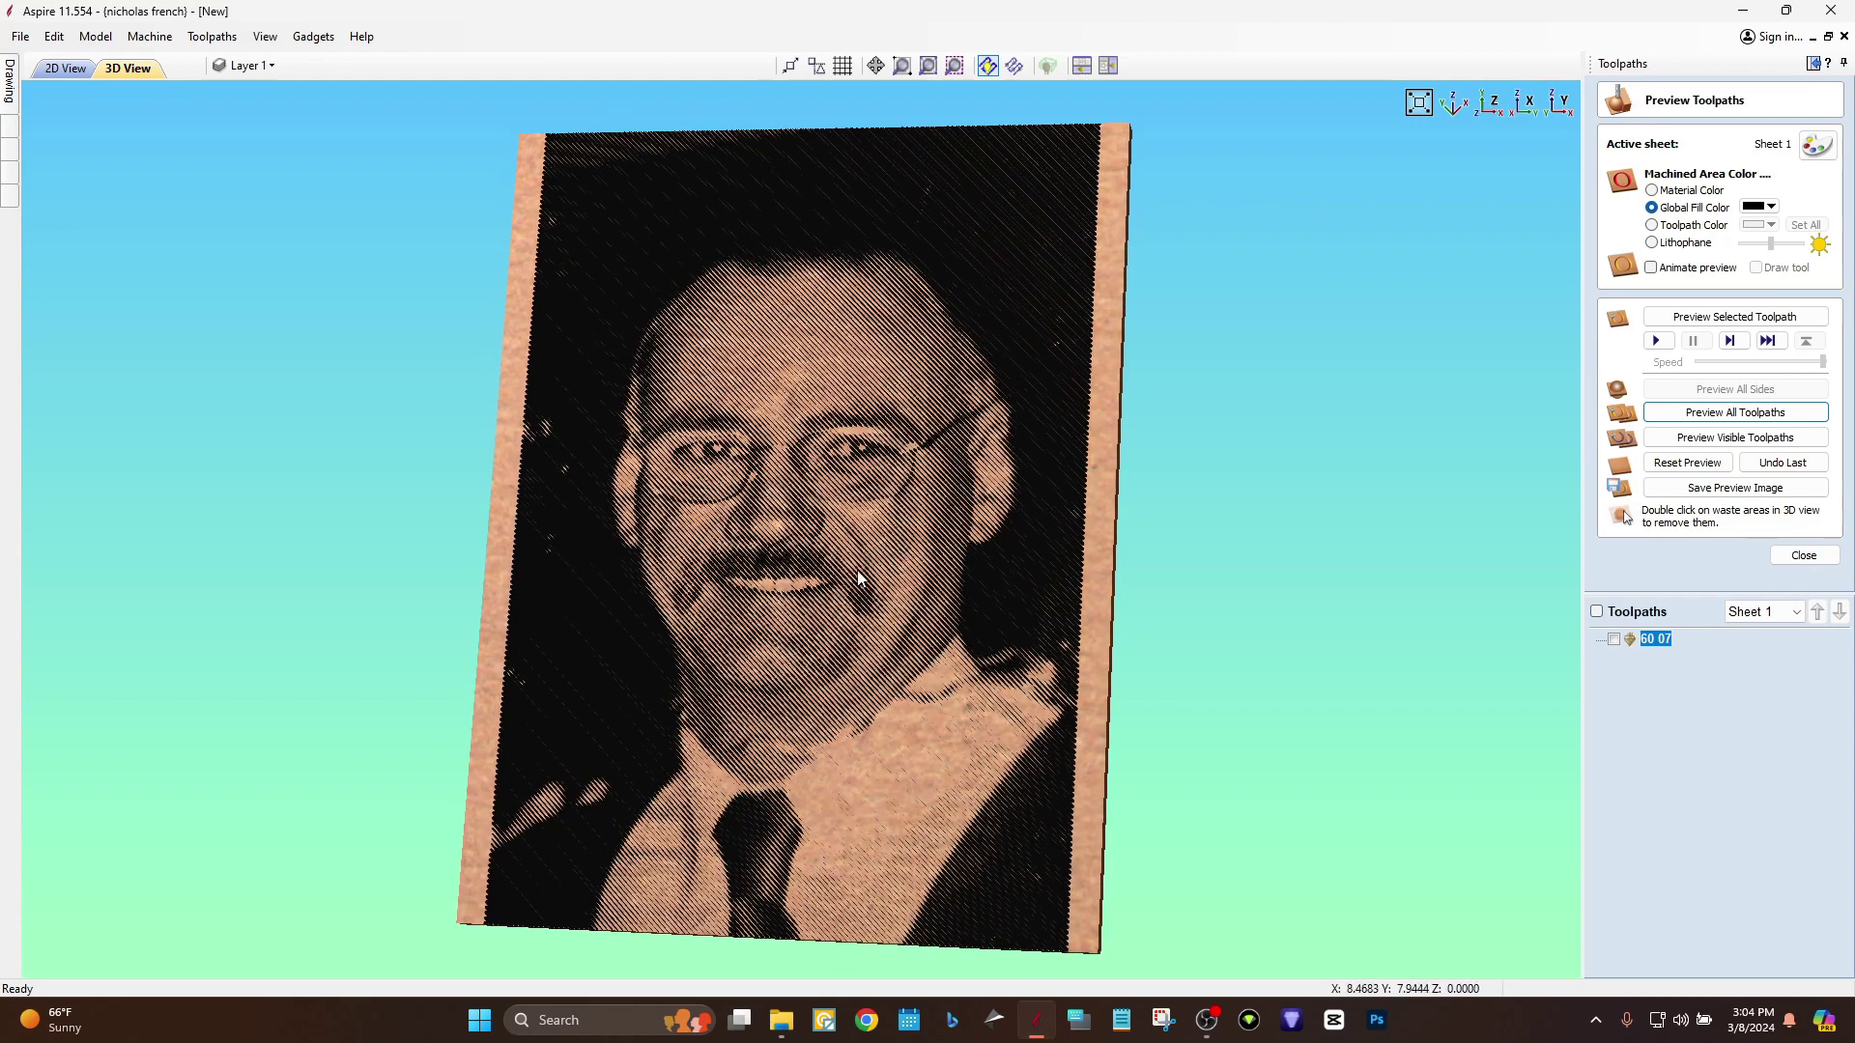
left_click_drag(857, 578, 986, 488)
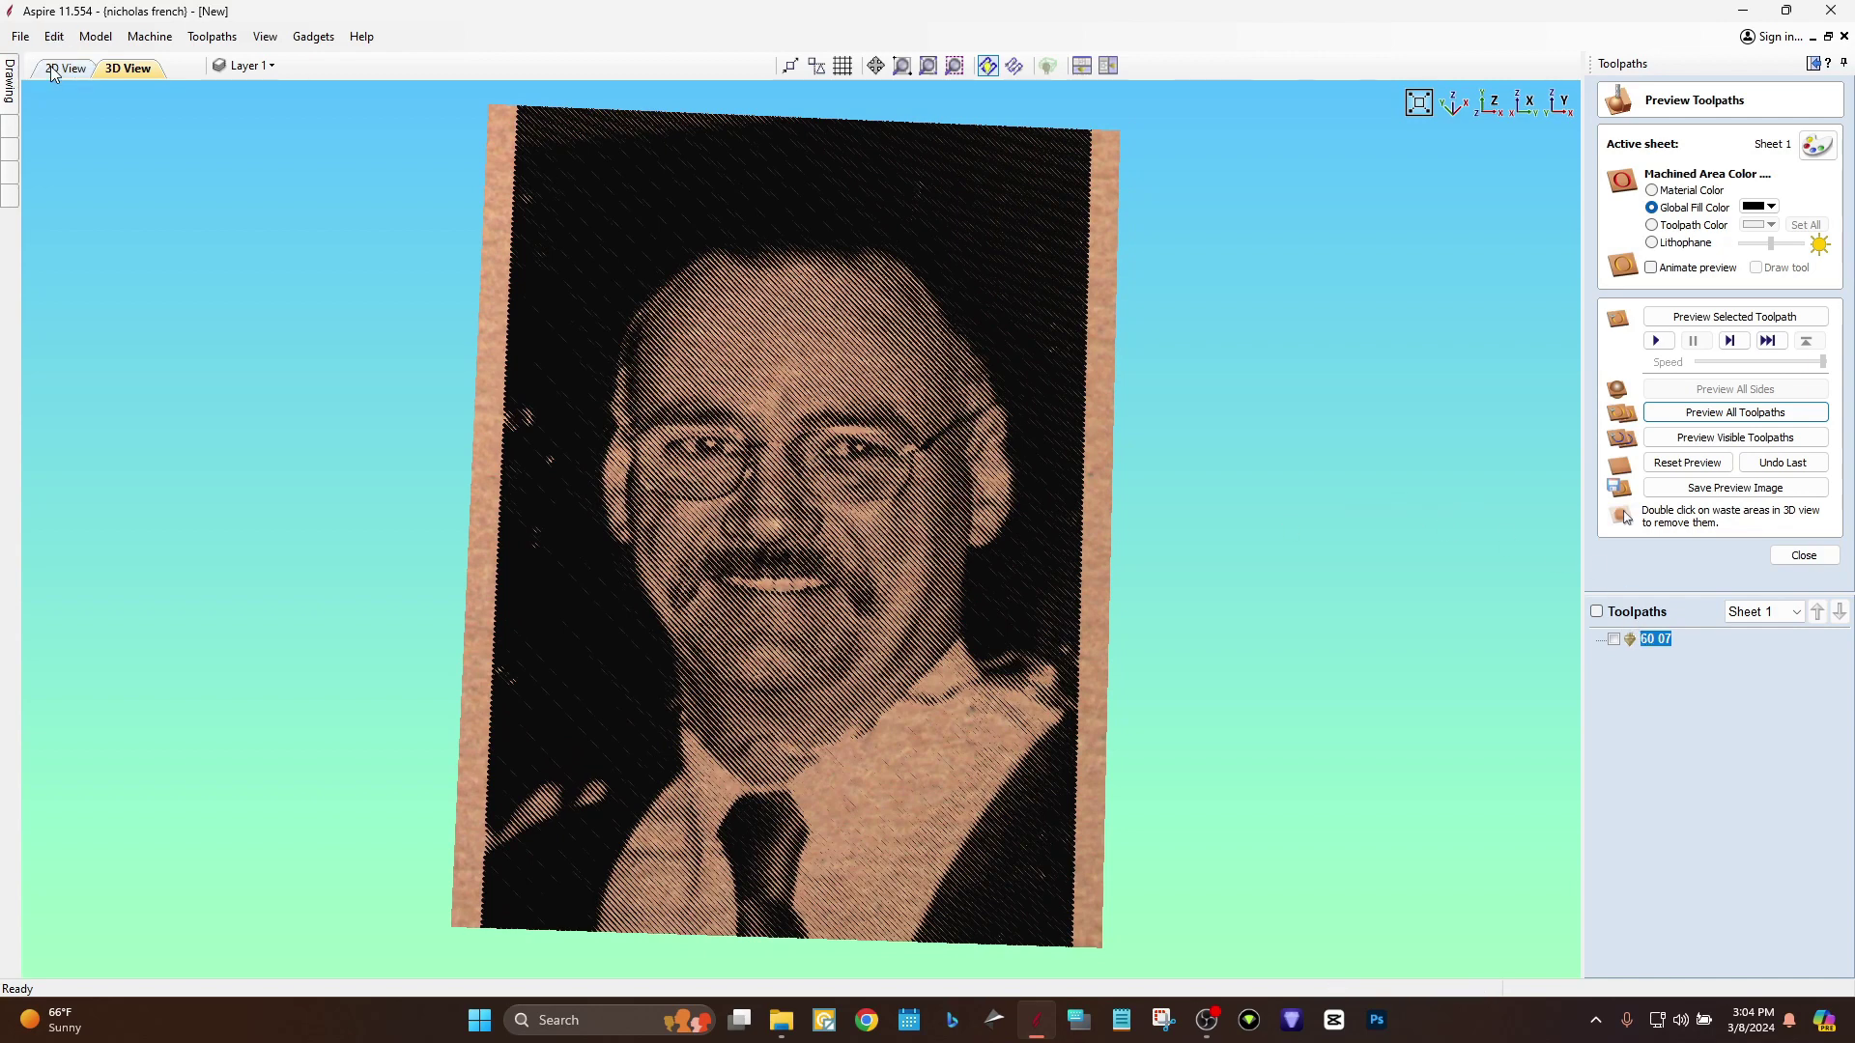
scroll(663, 494, "up", 3)
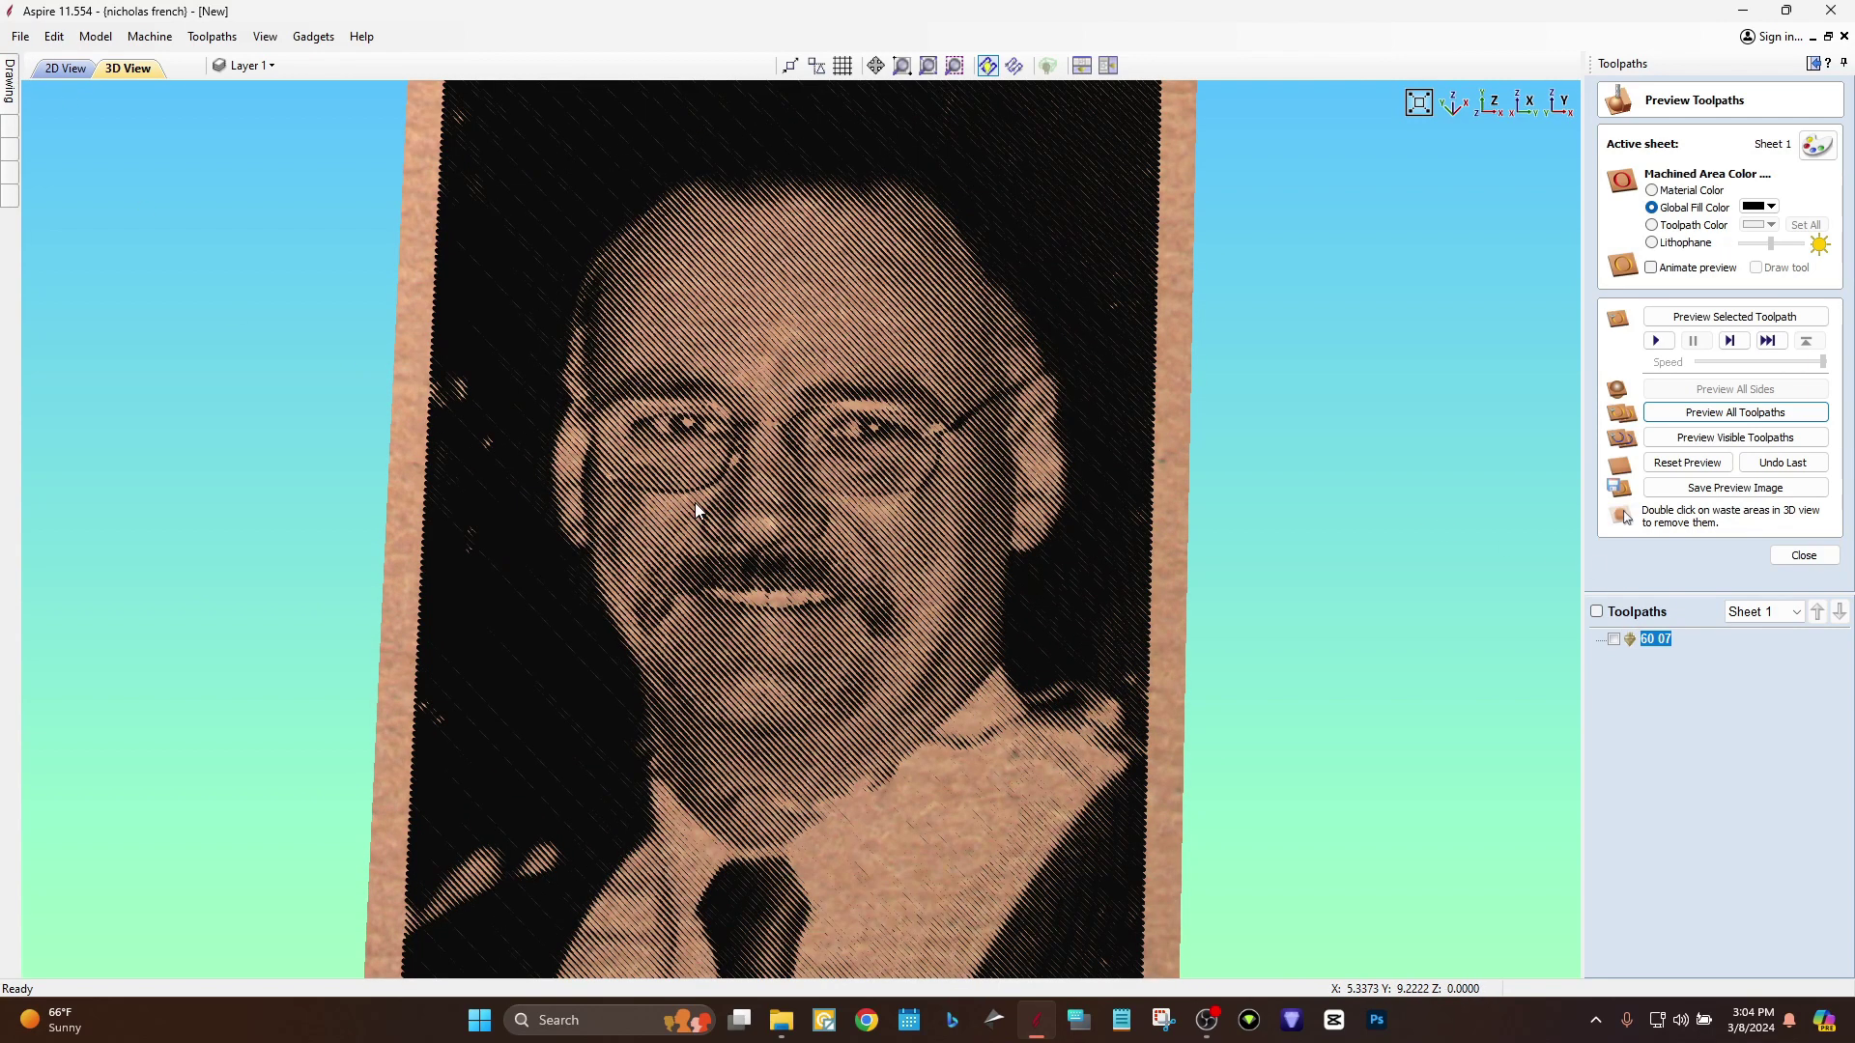
left_click_drag(651, 566, 647, 617)
left_click_drag(946, 523, 978, 516)
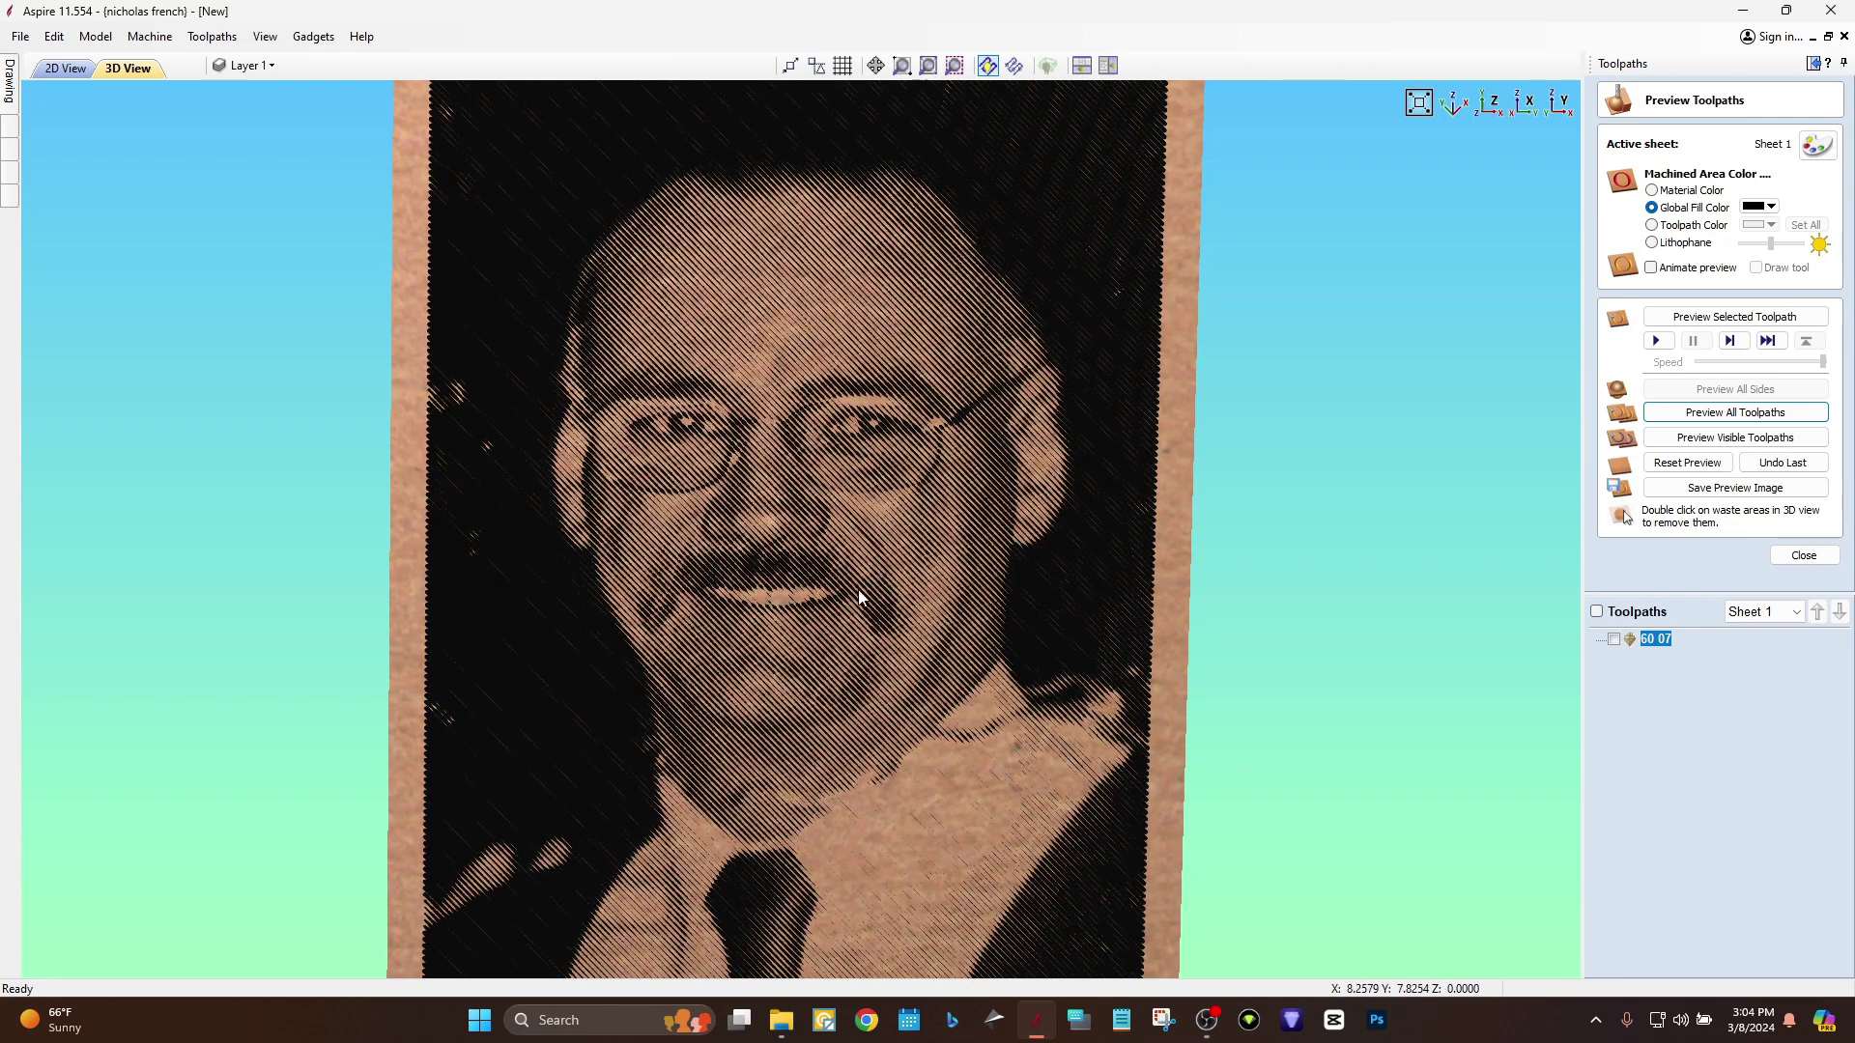
left_click_drag(1074, 484, 1137, 438)
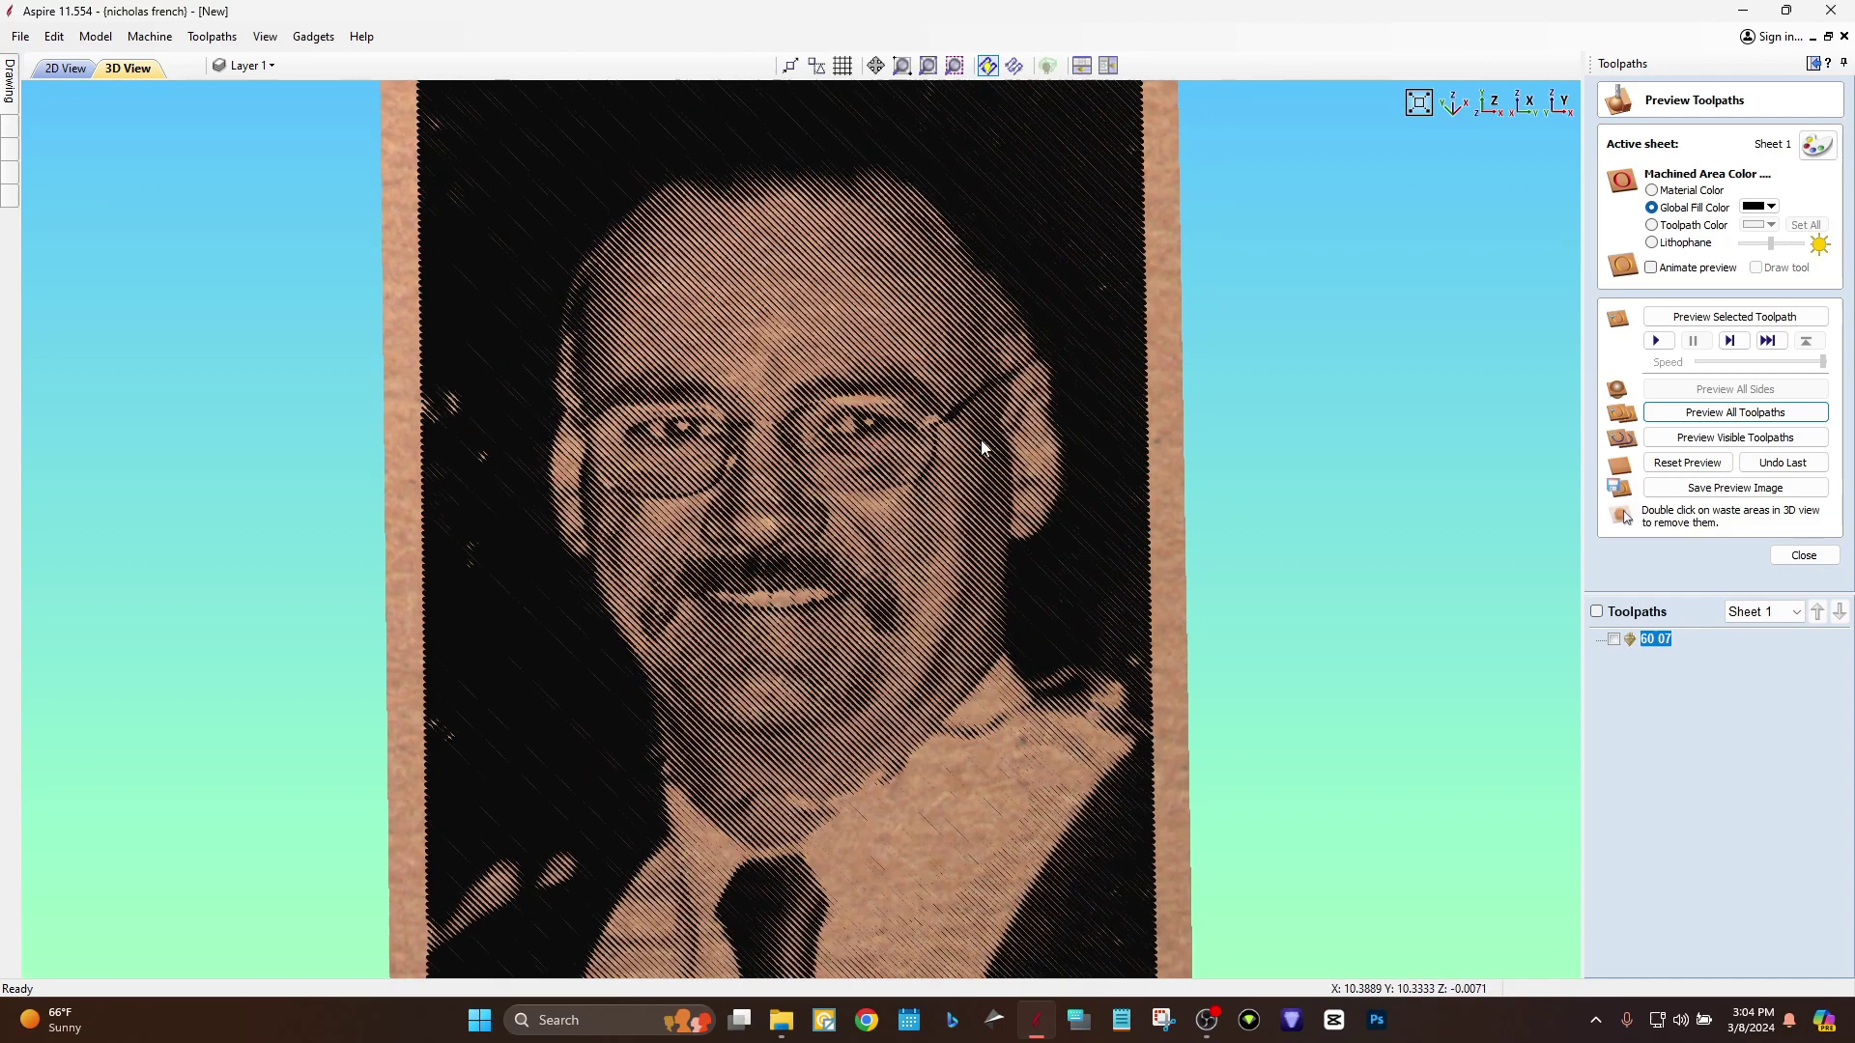
Inspect the face in the 60 07 carving preview up close from slightly tilted angles.
left_click_drag(981, 438, 585, 579)
scroll(1028, 491, "up", 2)
scroll(1017, 495, "up", 2)
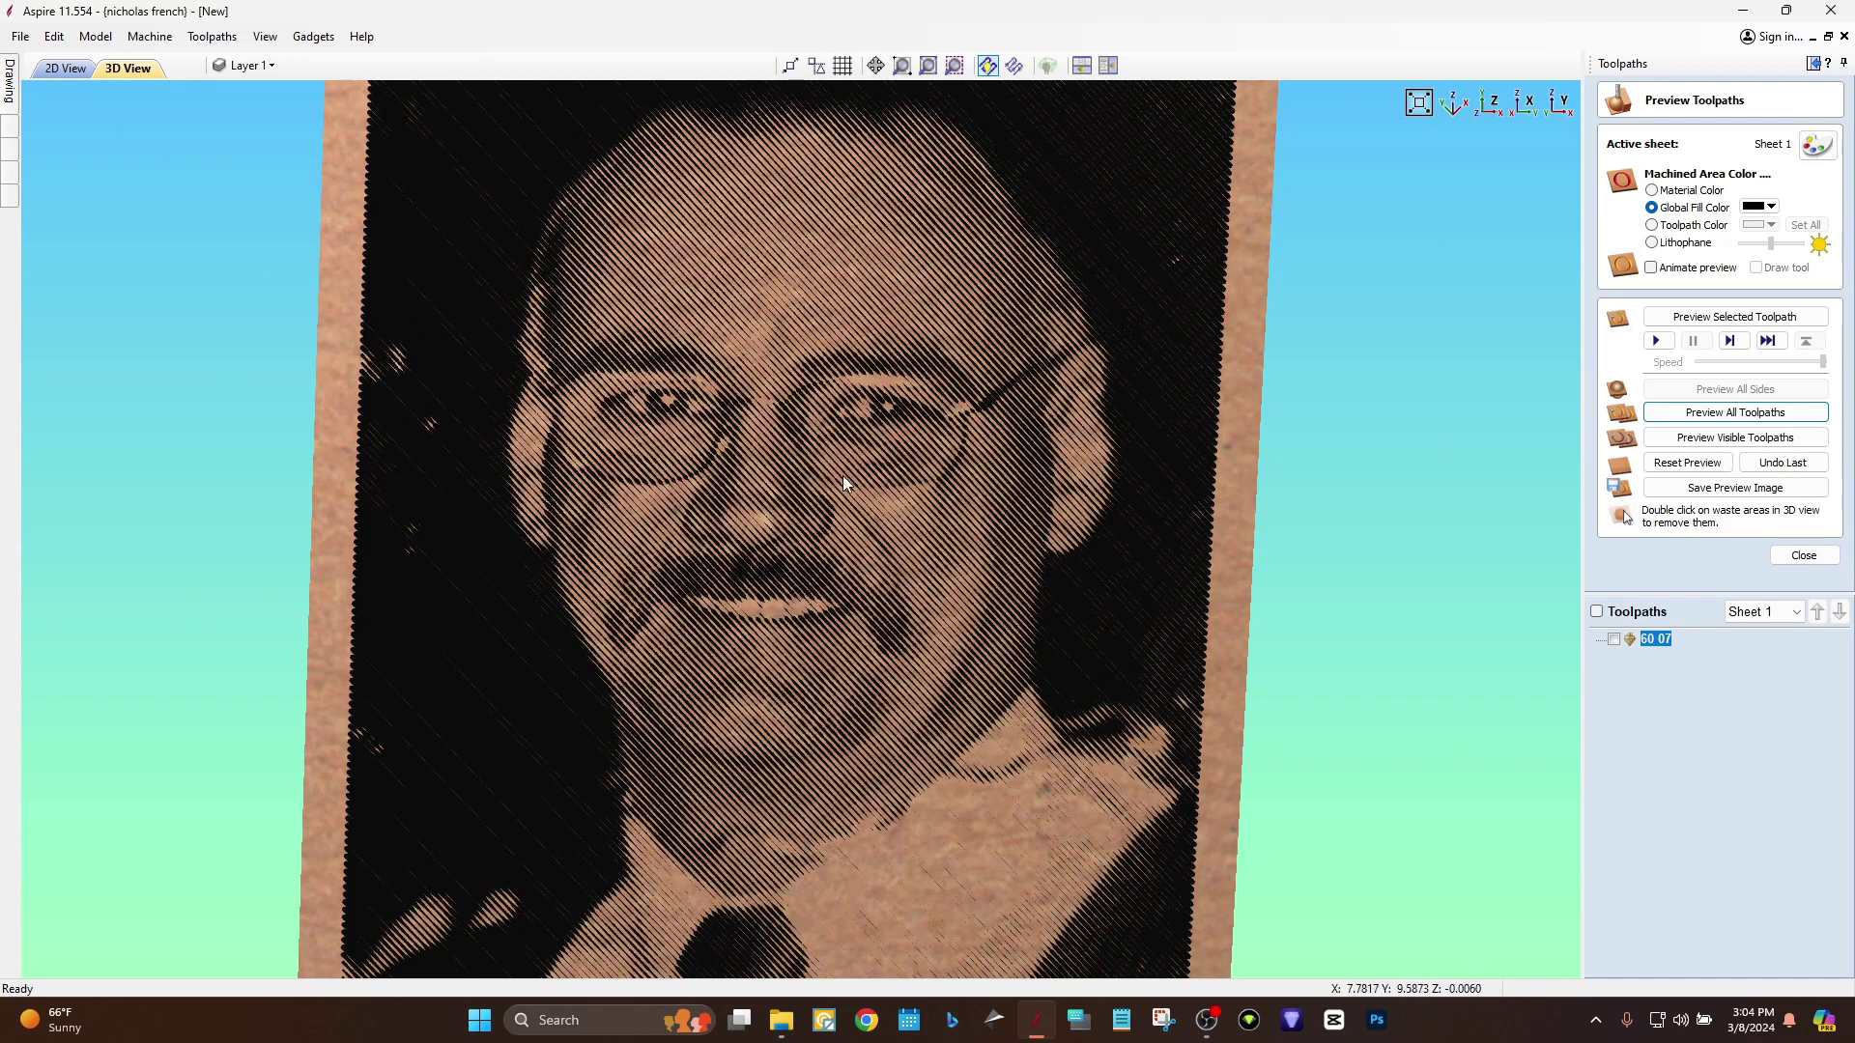
left_click_drag(572, 305, 777, 400)
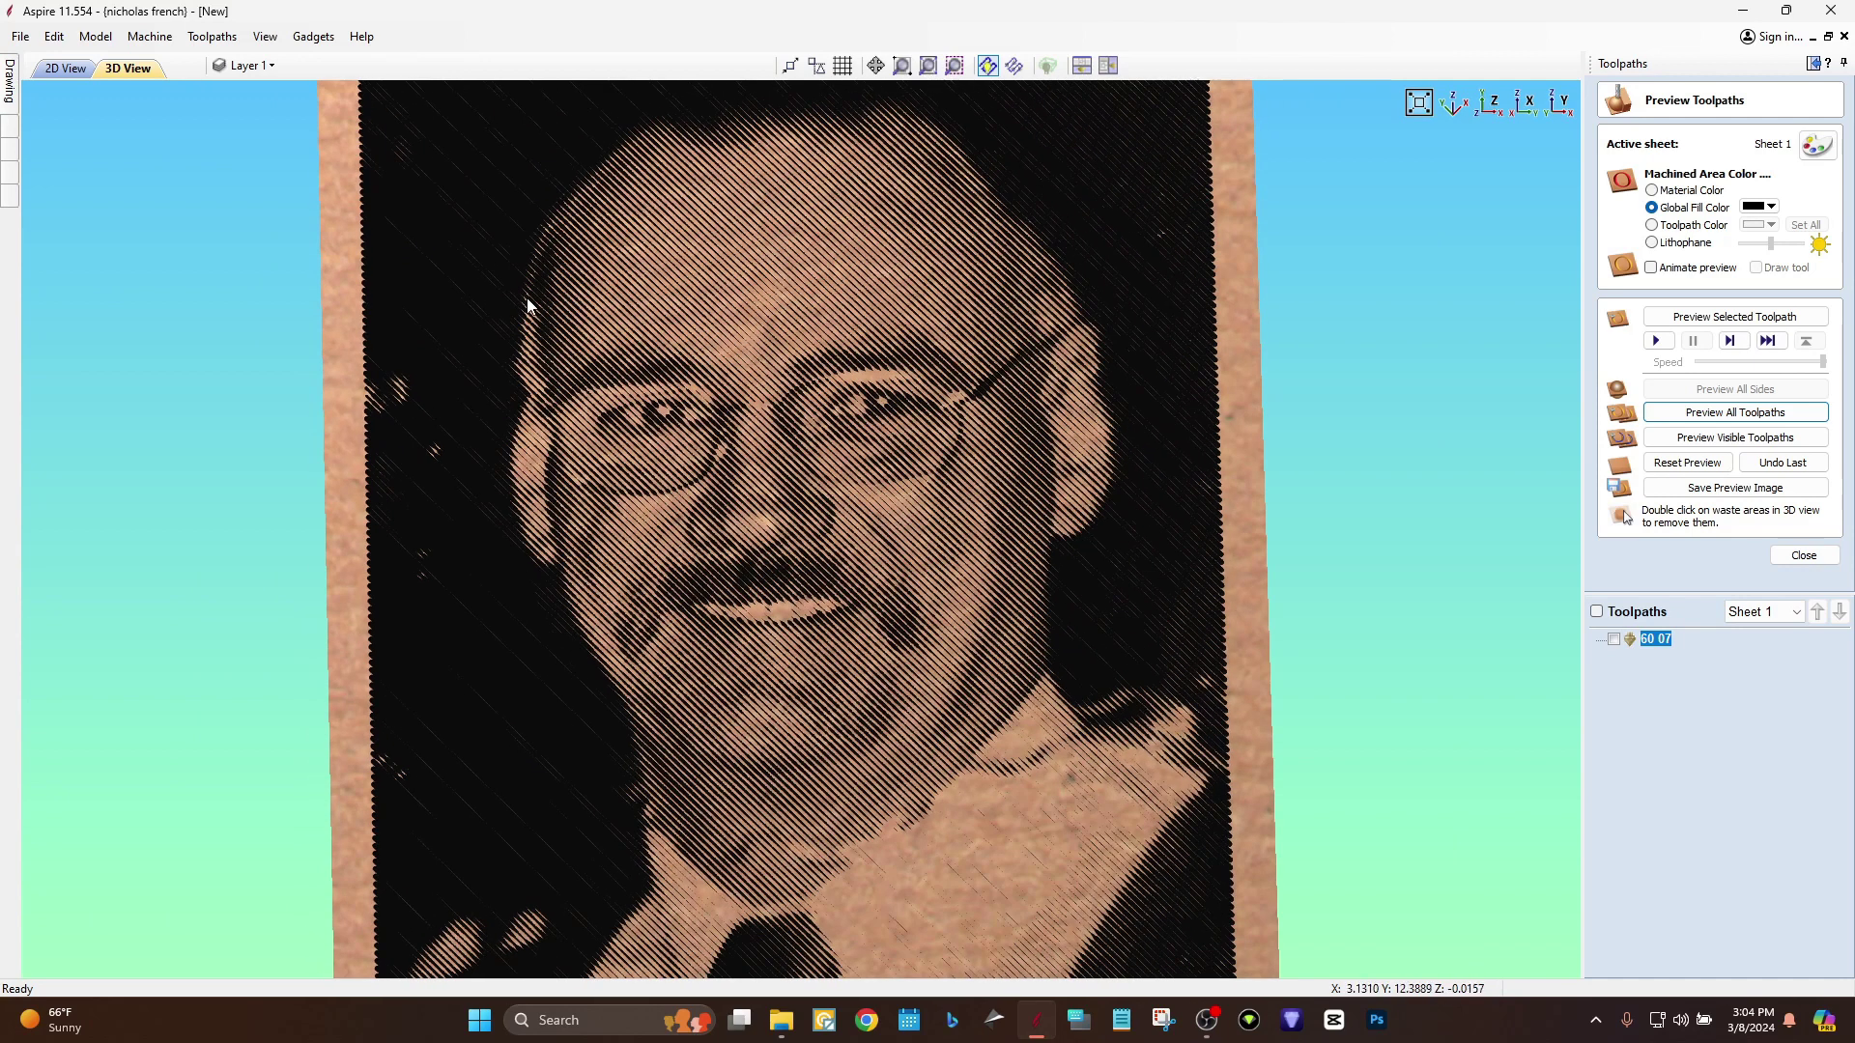
left_click_drag(871, 483, 910, 423)
scroll(908, 414, "down", 2)
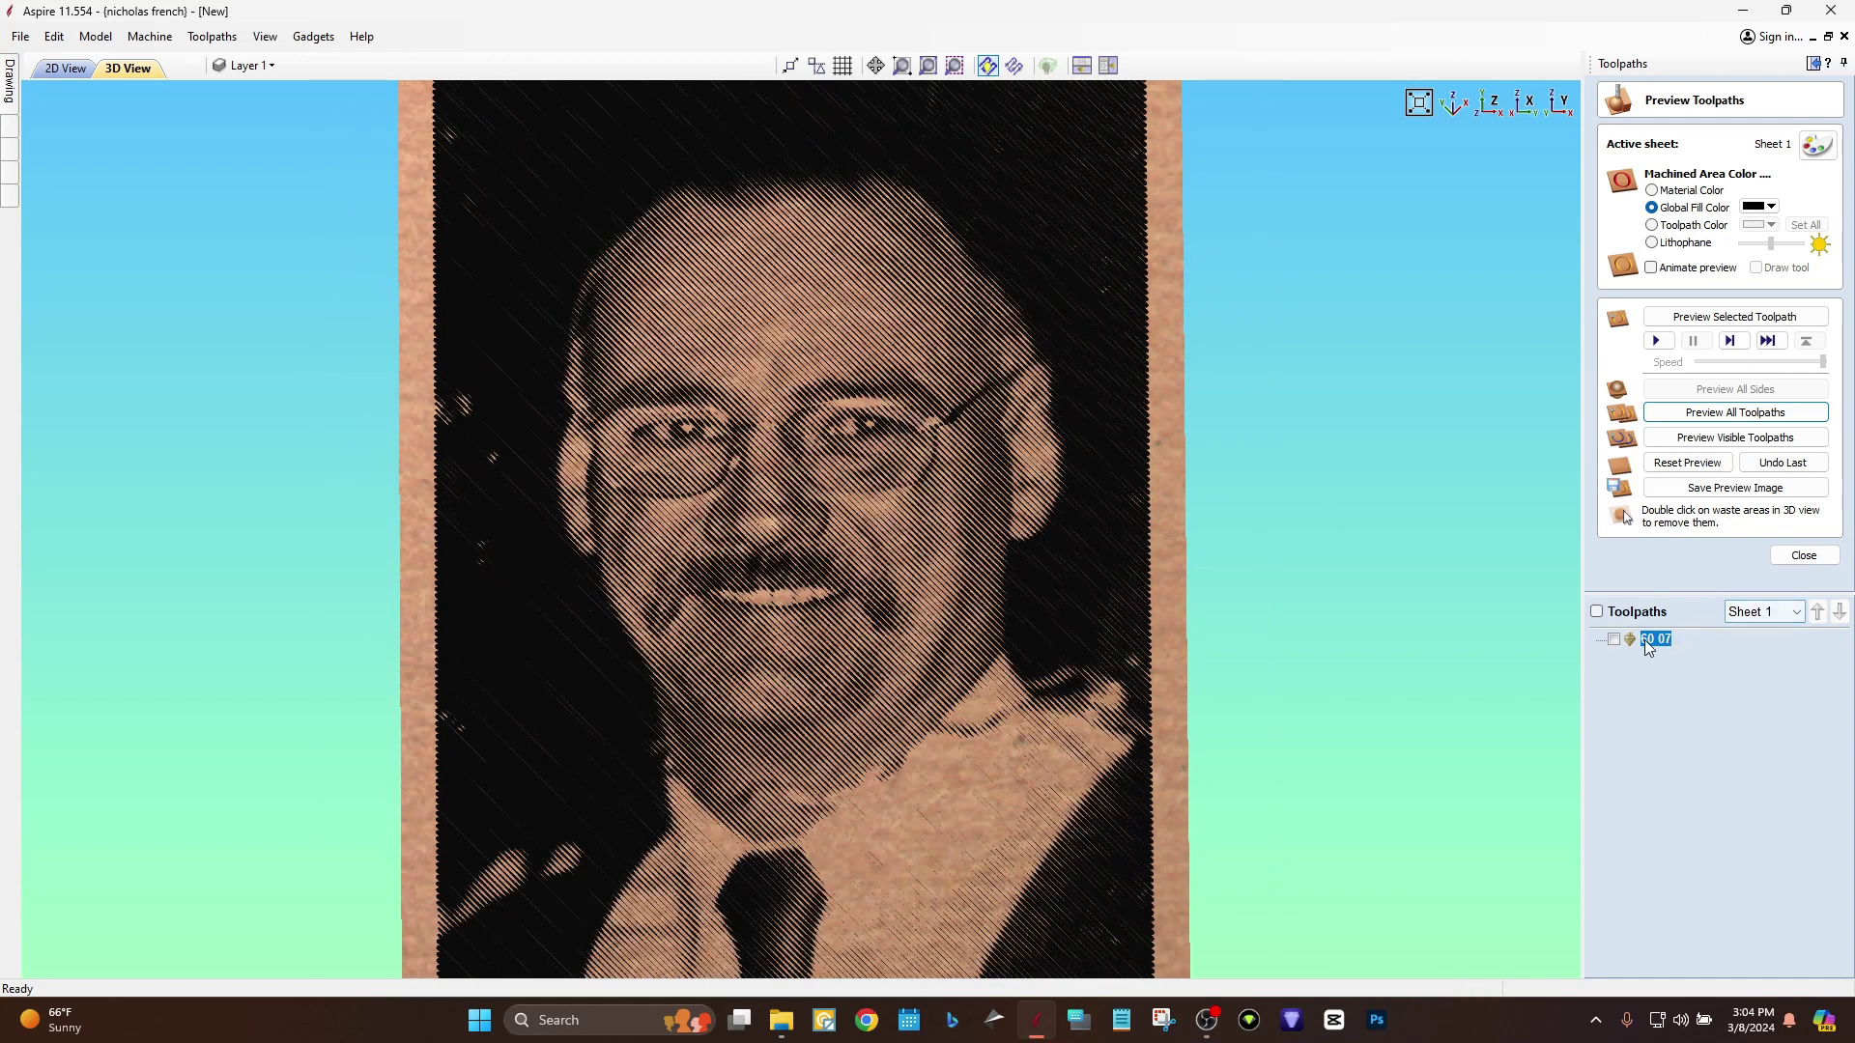
Start a second Photo V-Carve toolpath for the portrait with 100% line spacing and a maximum carving depth of 0.05 inches.
left_click(65, 67)
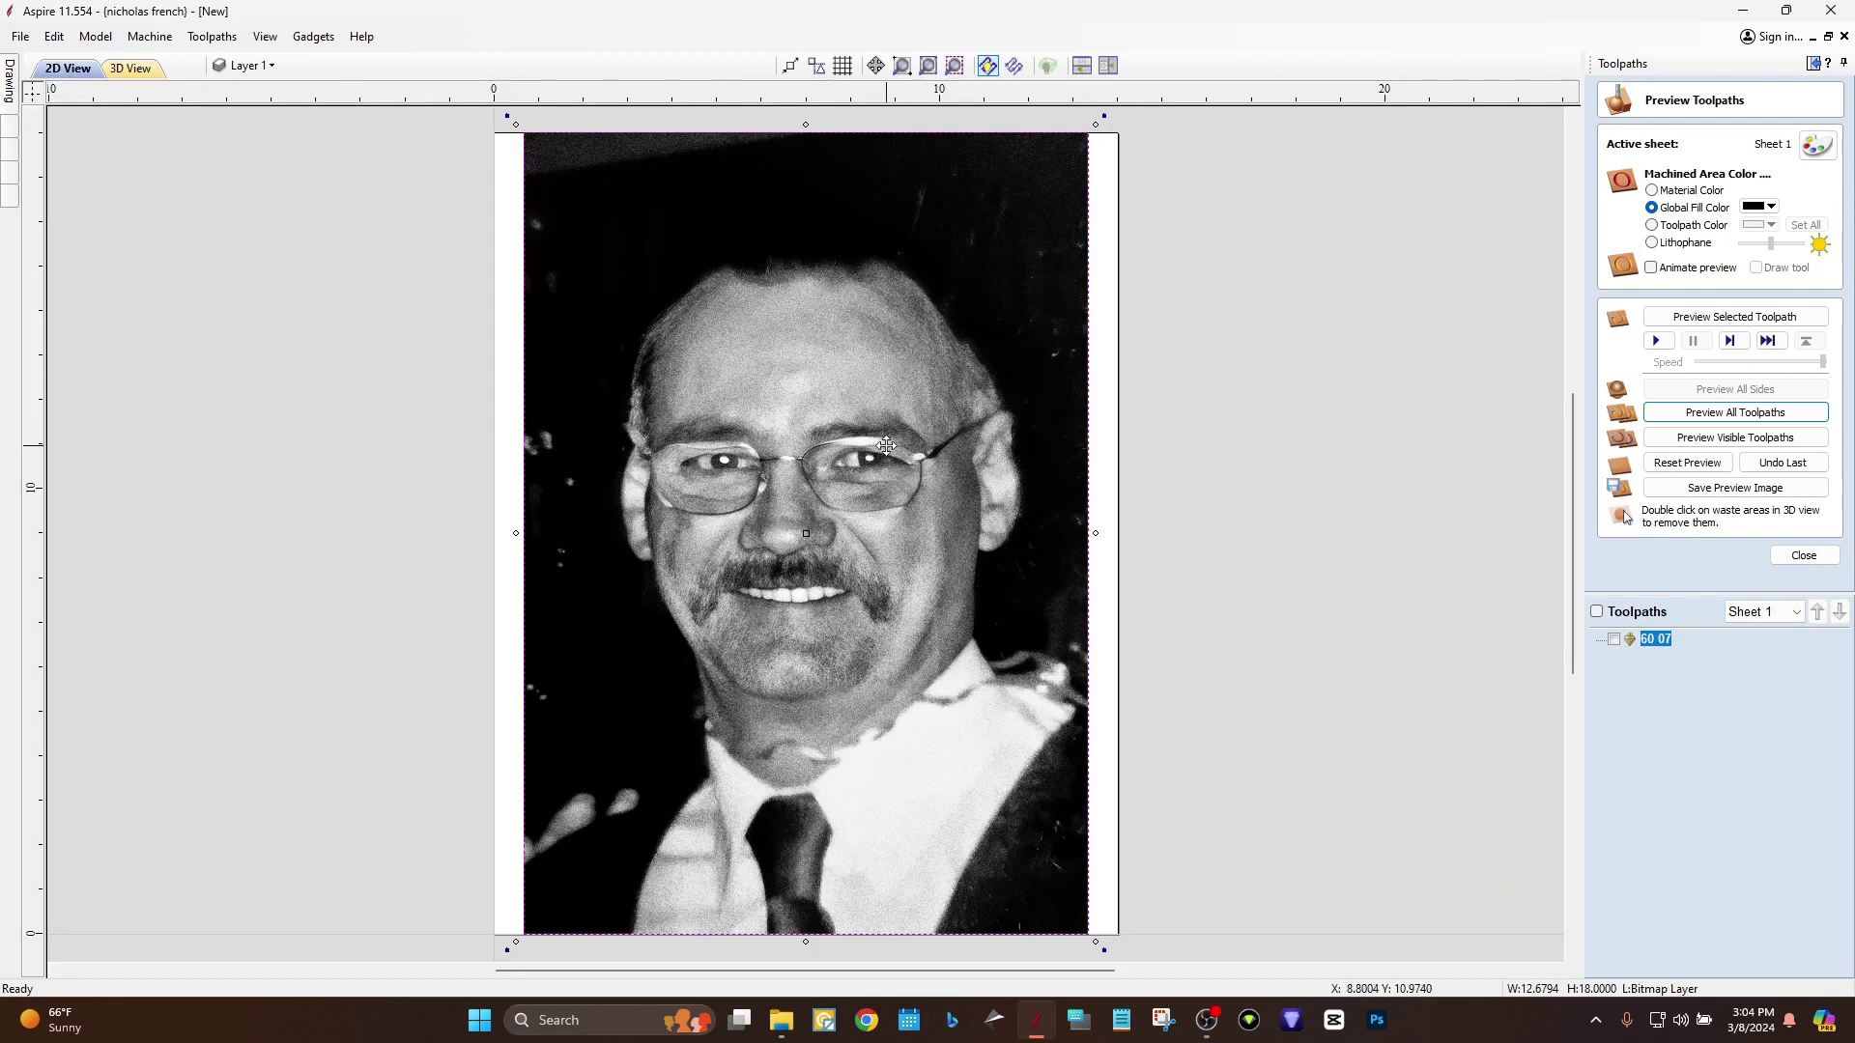
left_click(1808, 560)
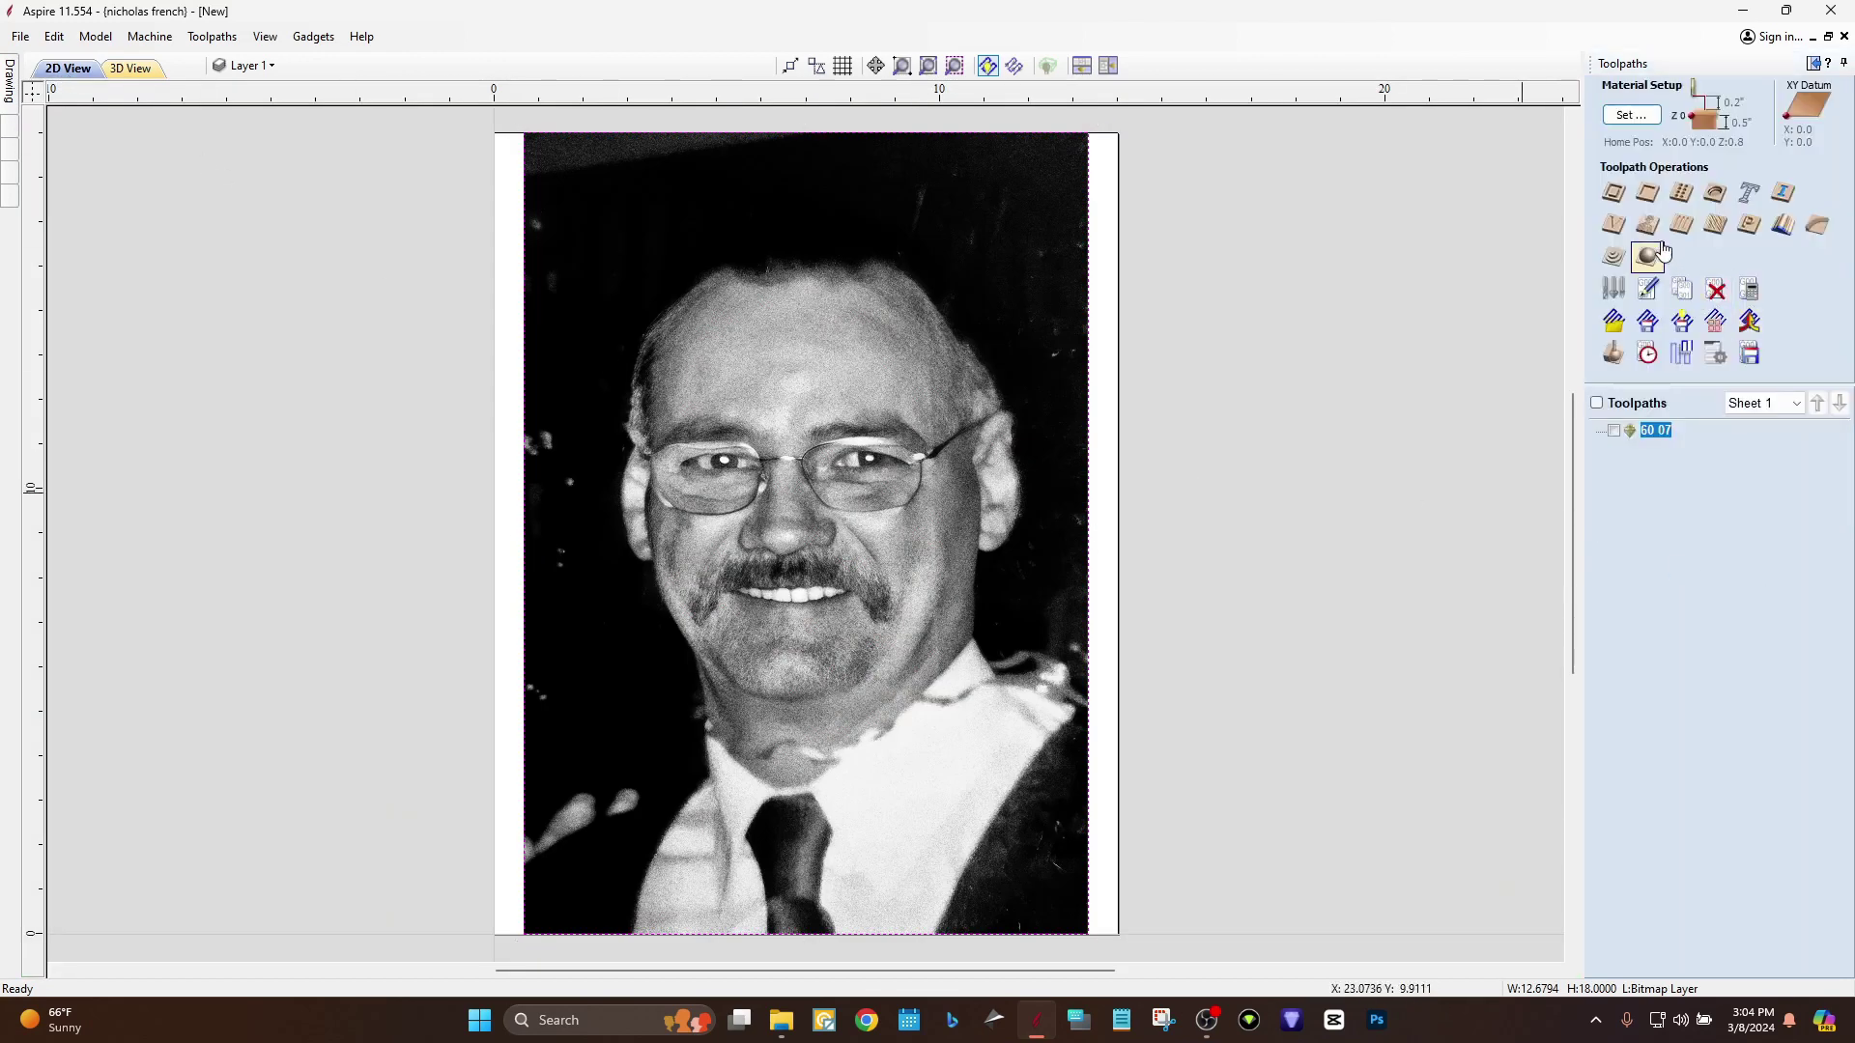
left_click(1645, 228)
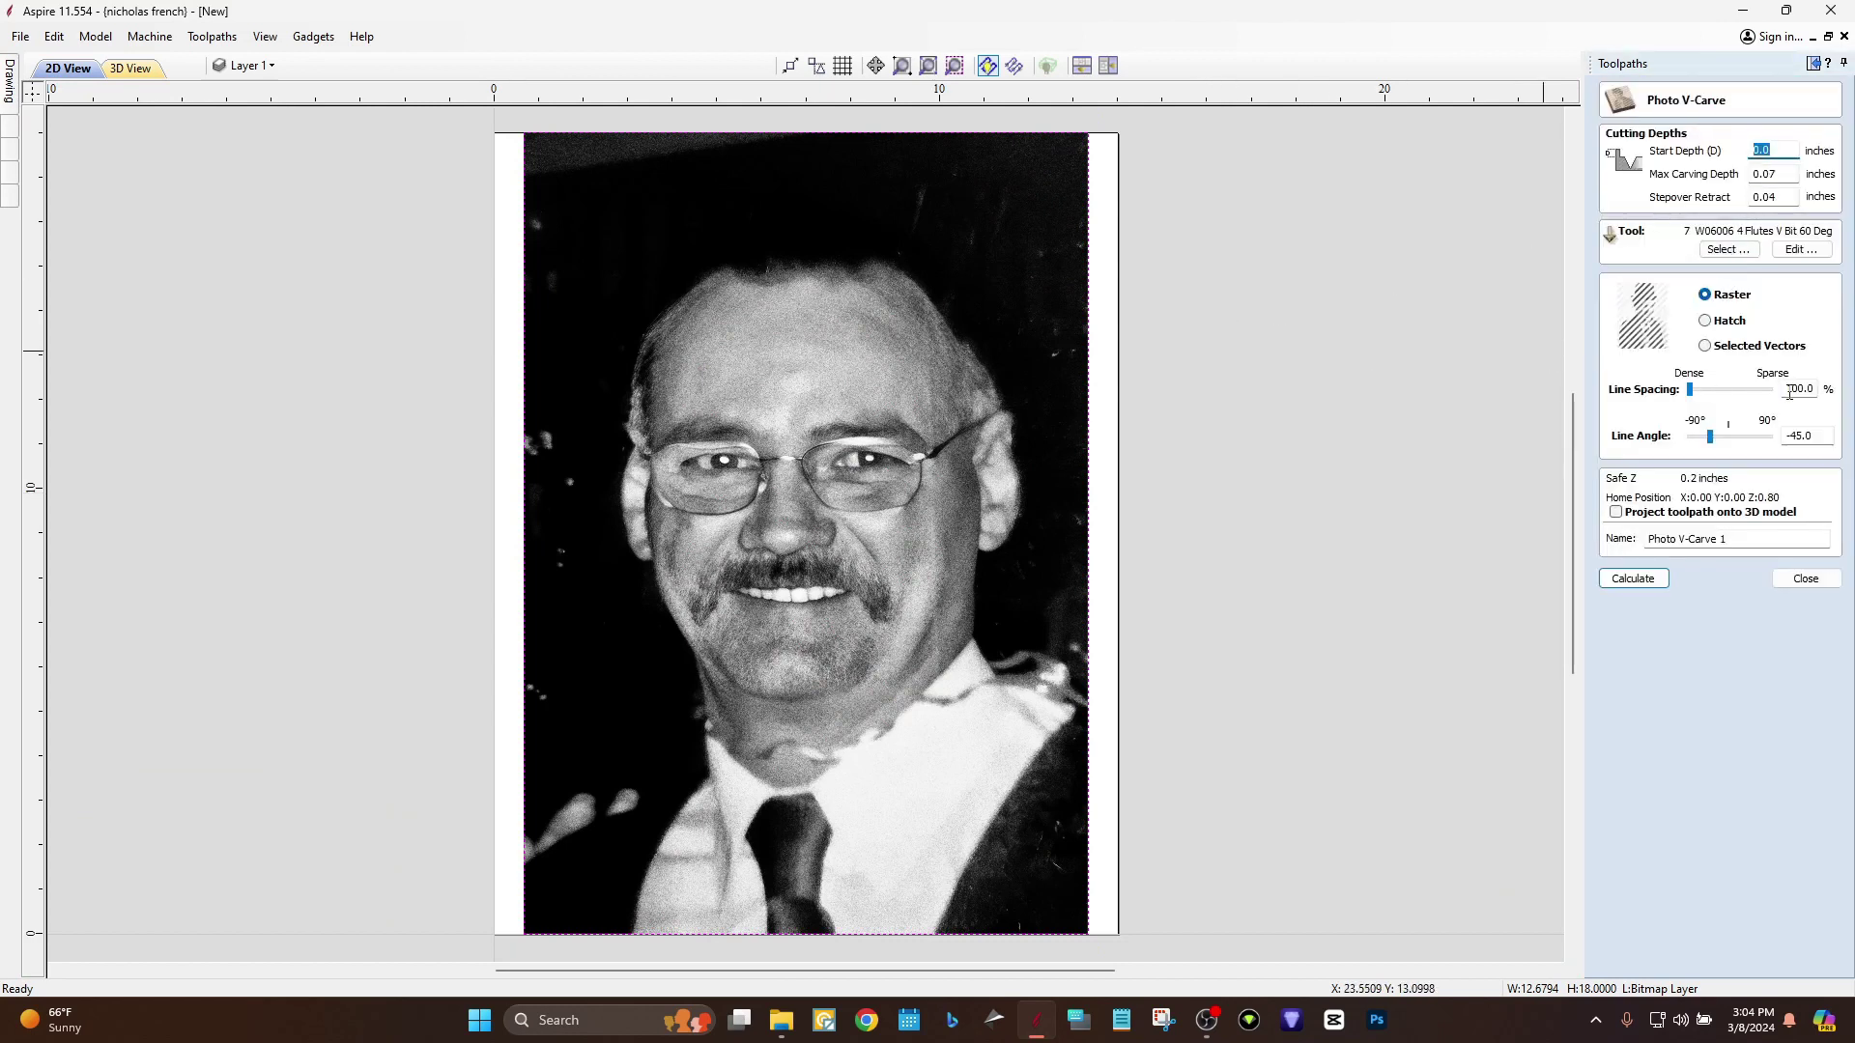
left_click_drag(1802, 387, 1763, 387)
left_click_drag(1772, 176, 1782, 175)
Reselect the portrait bitmap, calculate the second Photo V-Carve toolpath, and preview only the visible toolpath.
left_click(618, 306)
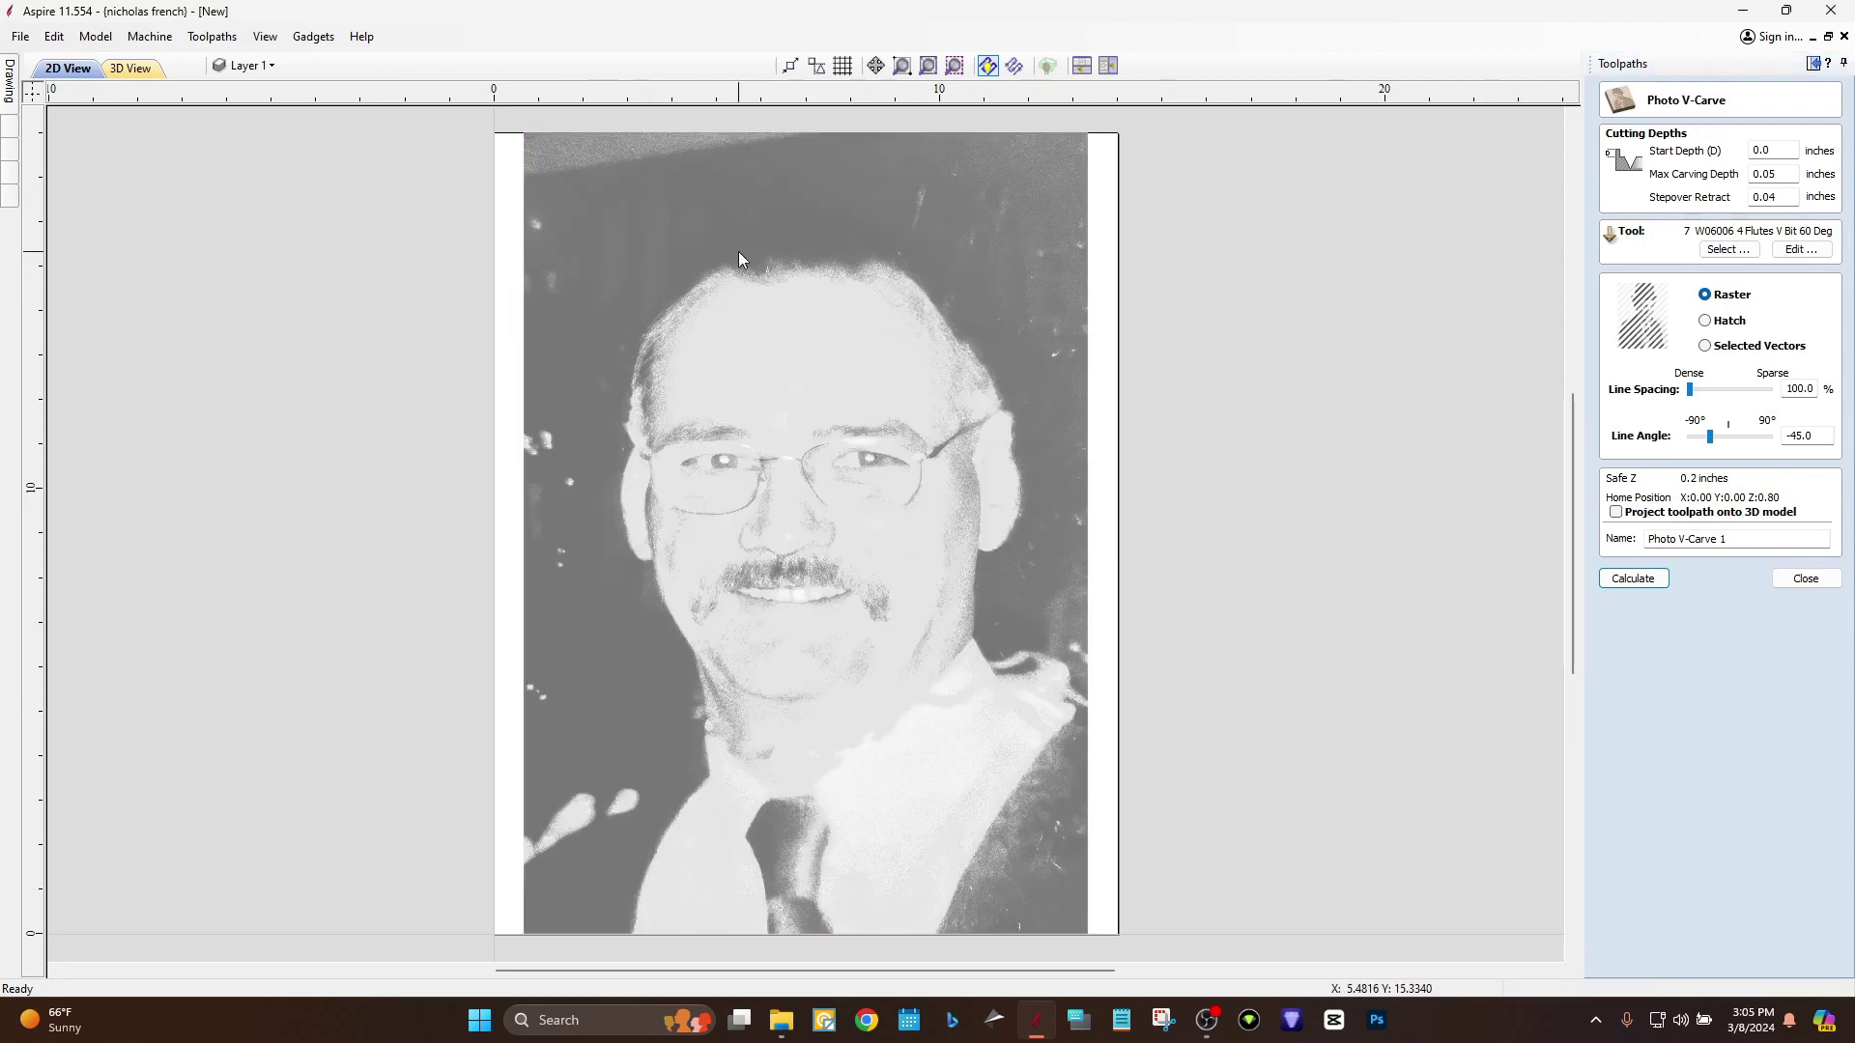
left_click(1633, 578)
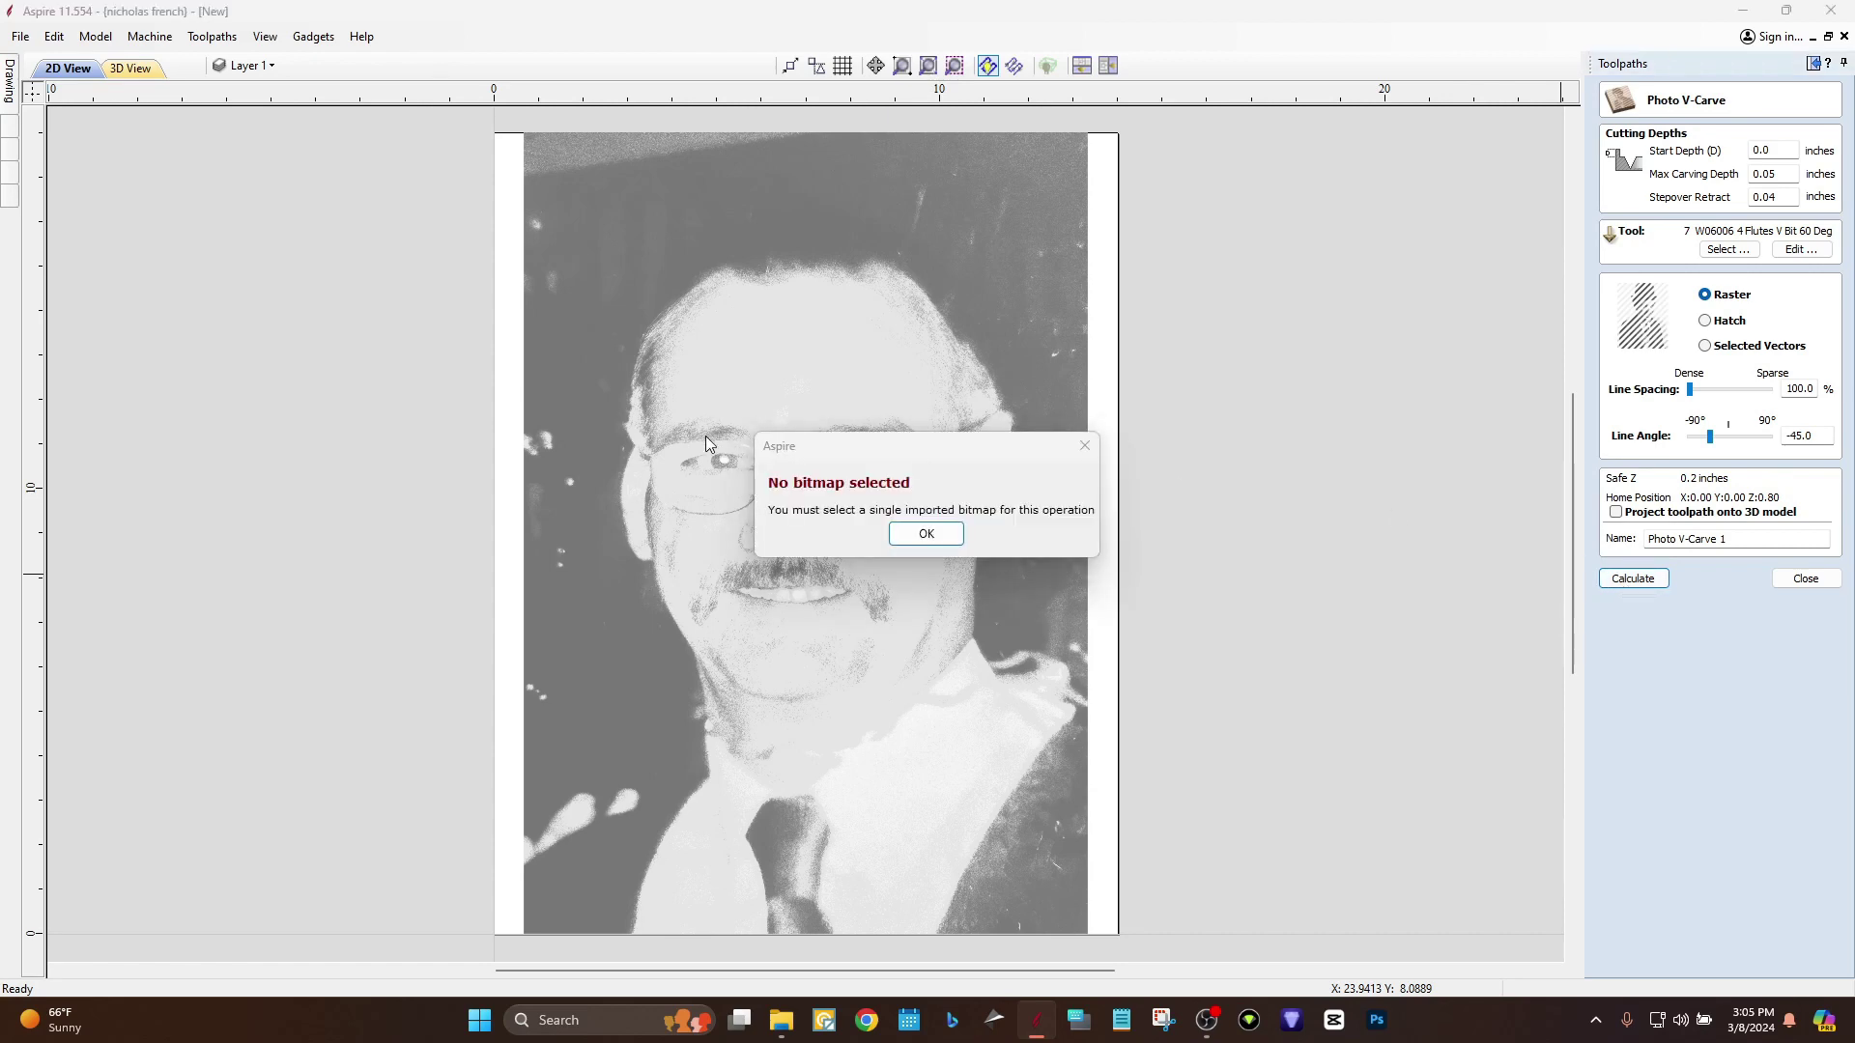
left_click(903, 531)
left_click(900, 527)
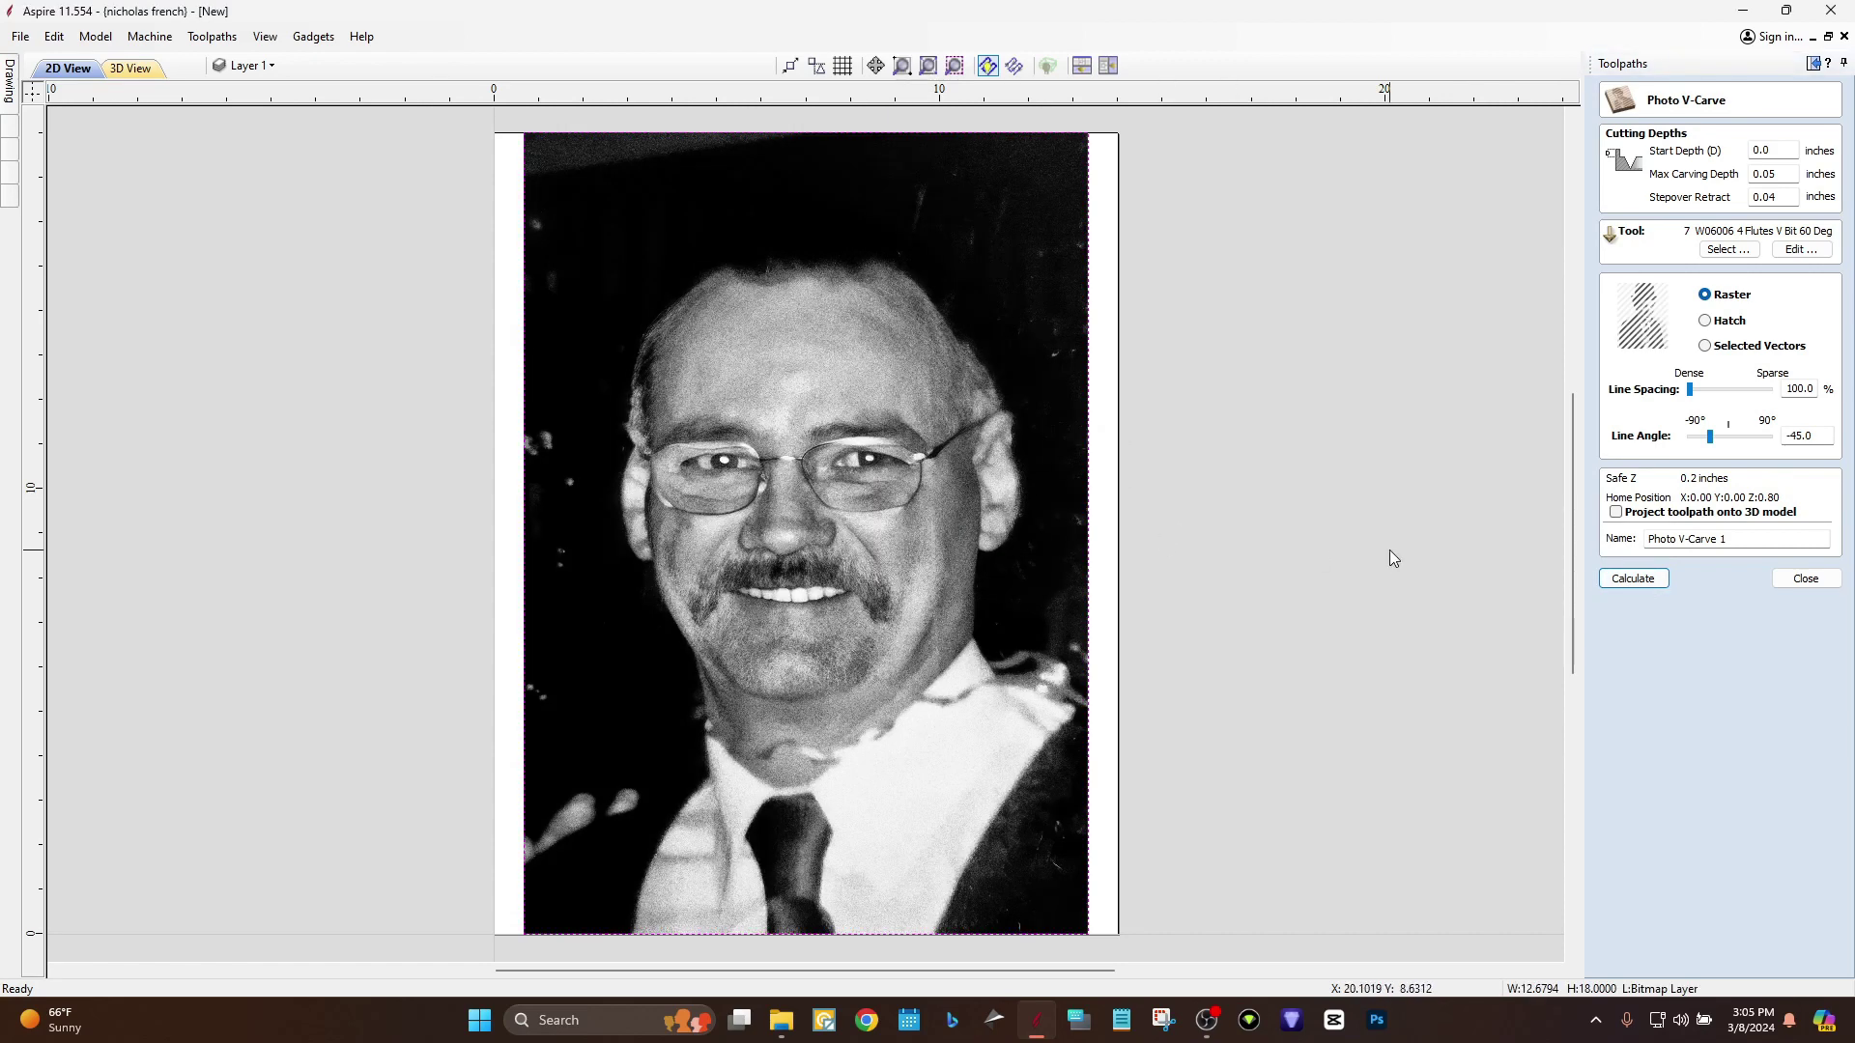
left_click(1632, 579)
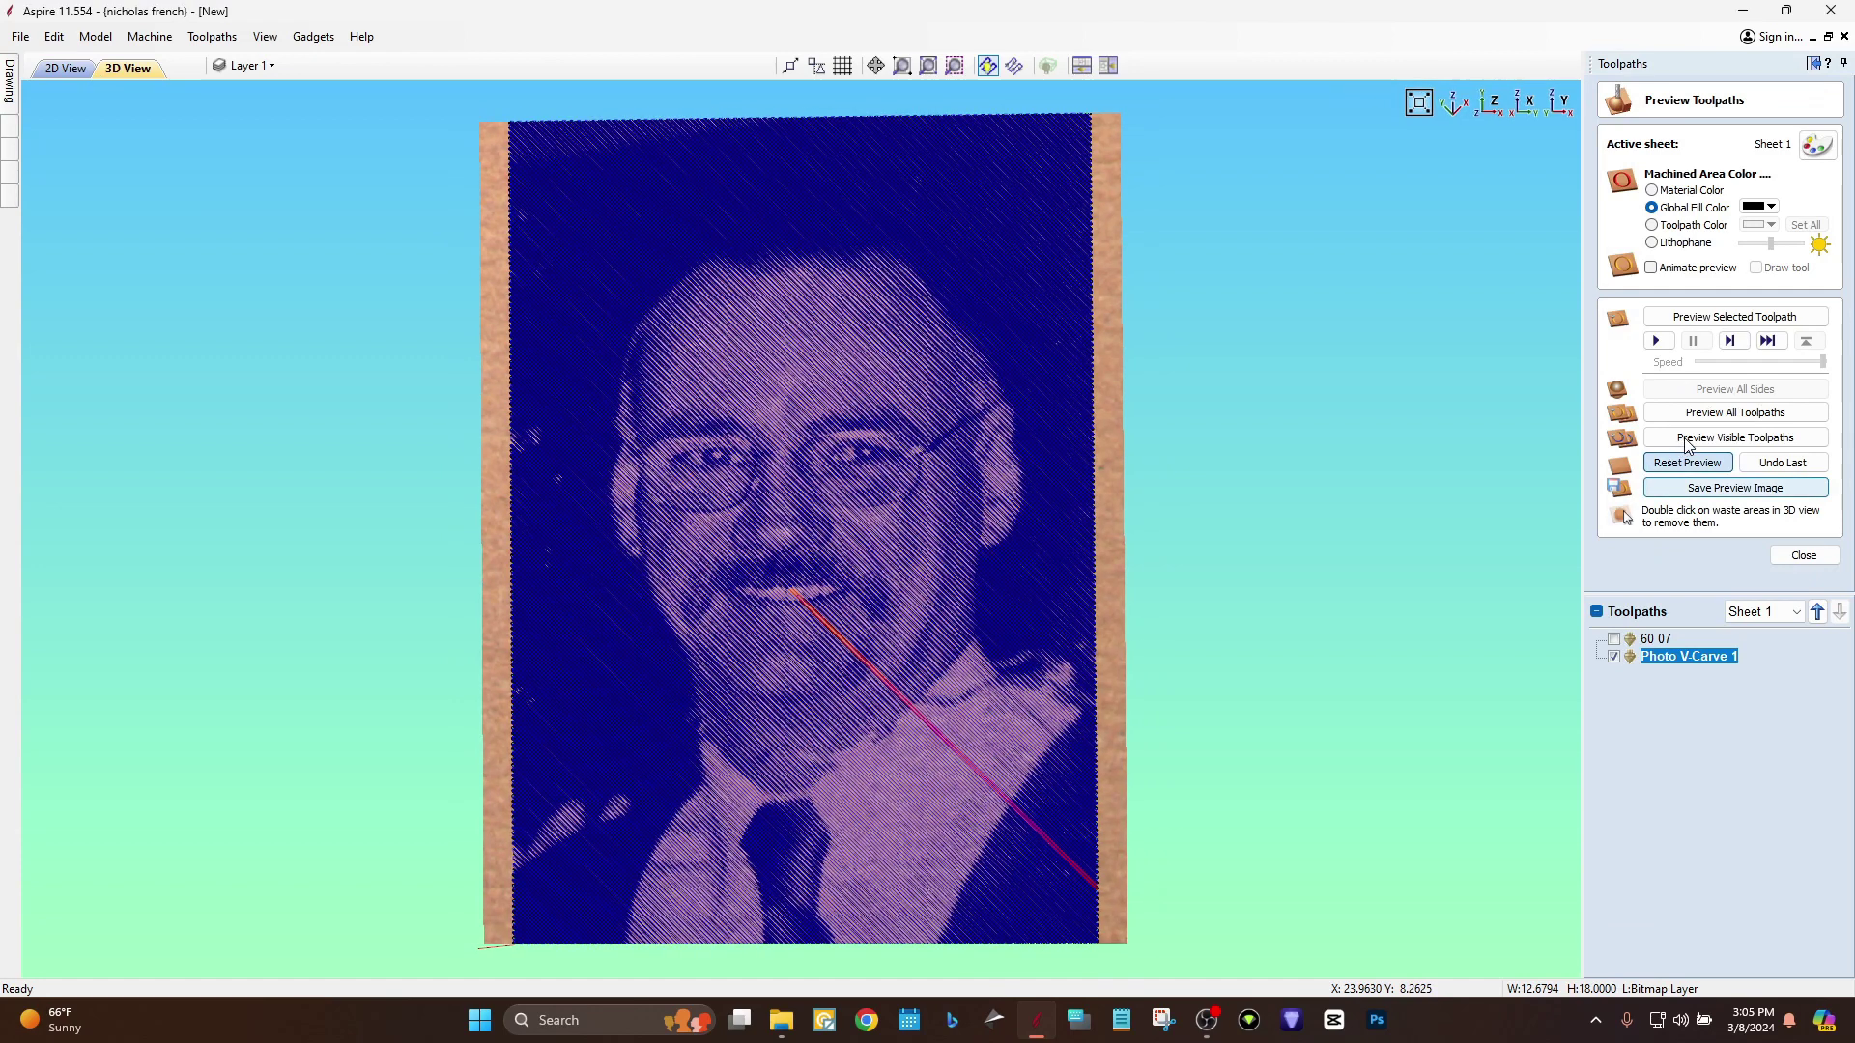
left_click(1687, 440)
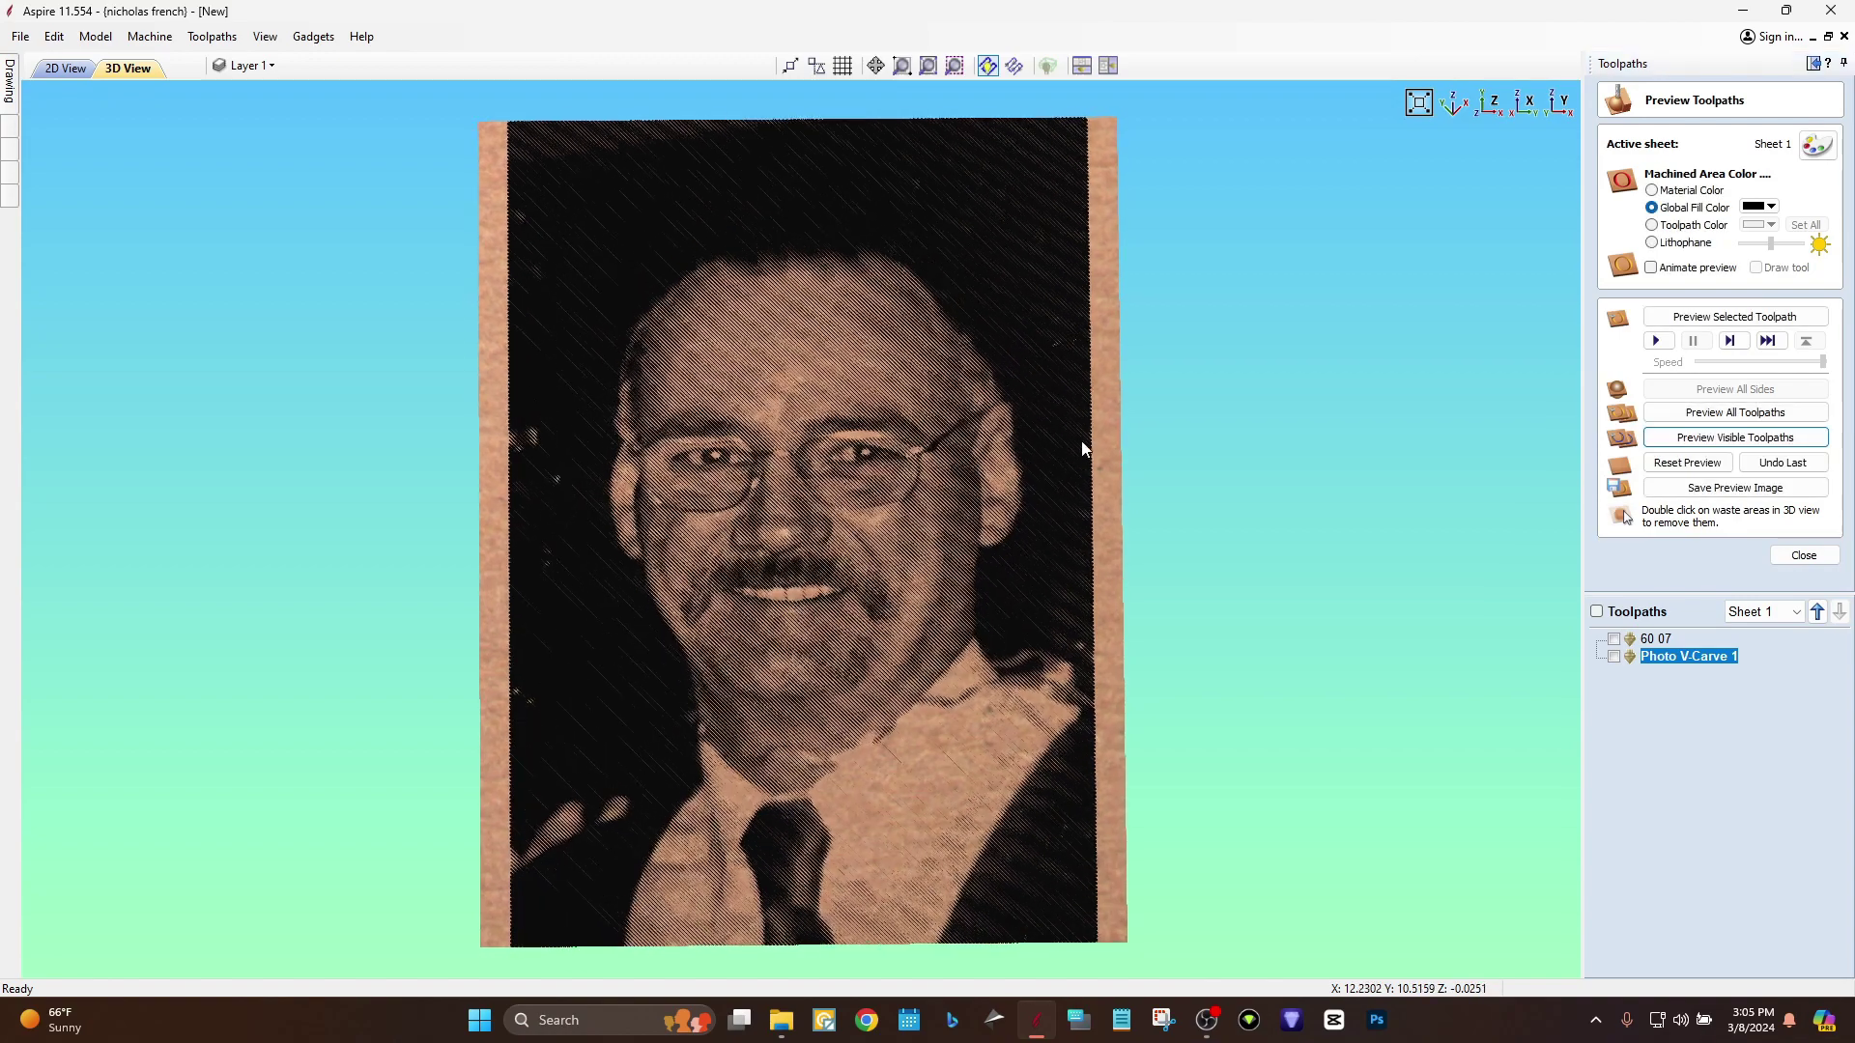
Examine the facial detail and line pattern of the 0.05 inch carving around the eyes, glasses and mouth at several distances.
scroll(874, 499, "up", 2)
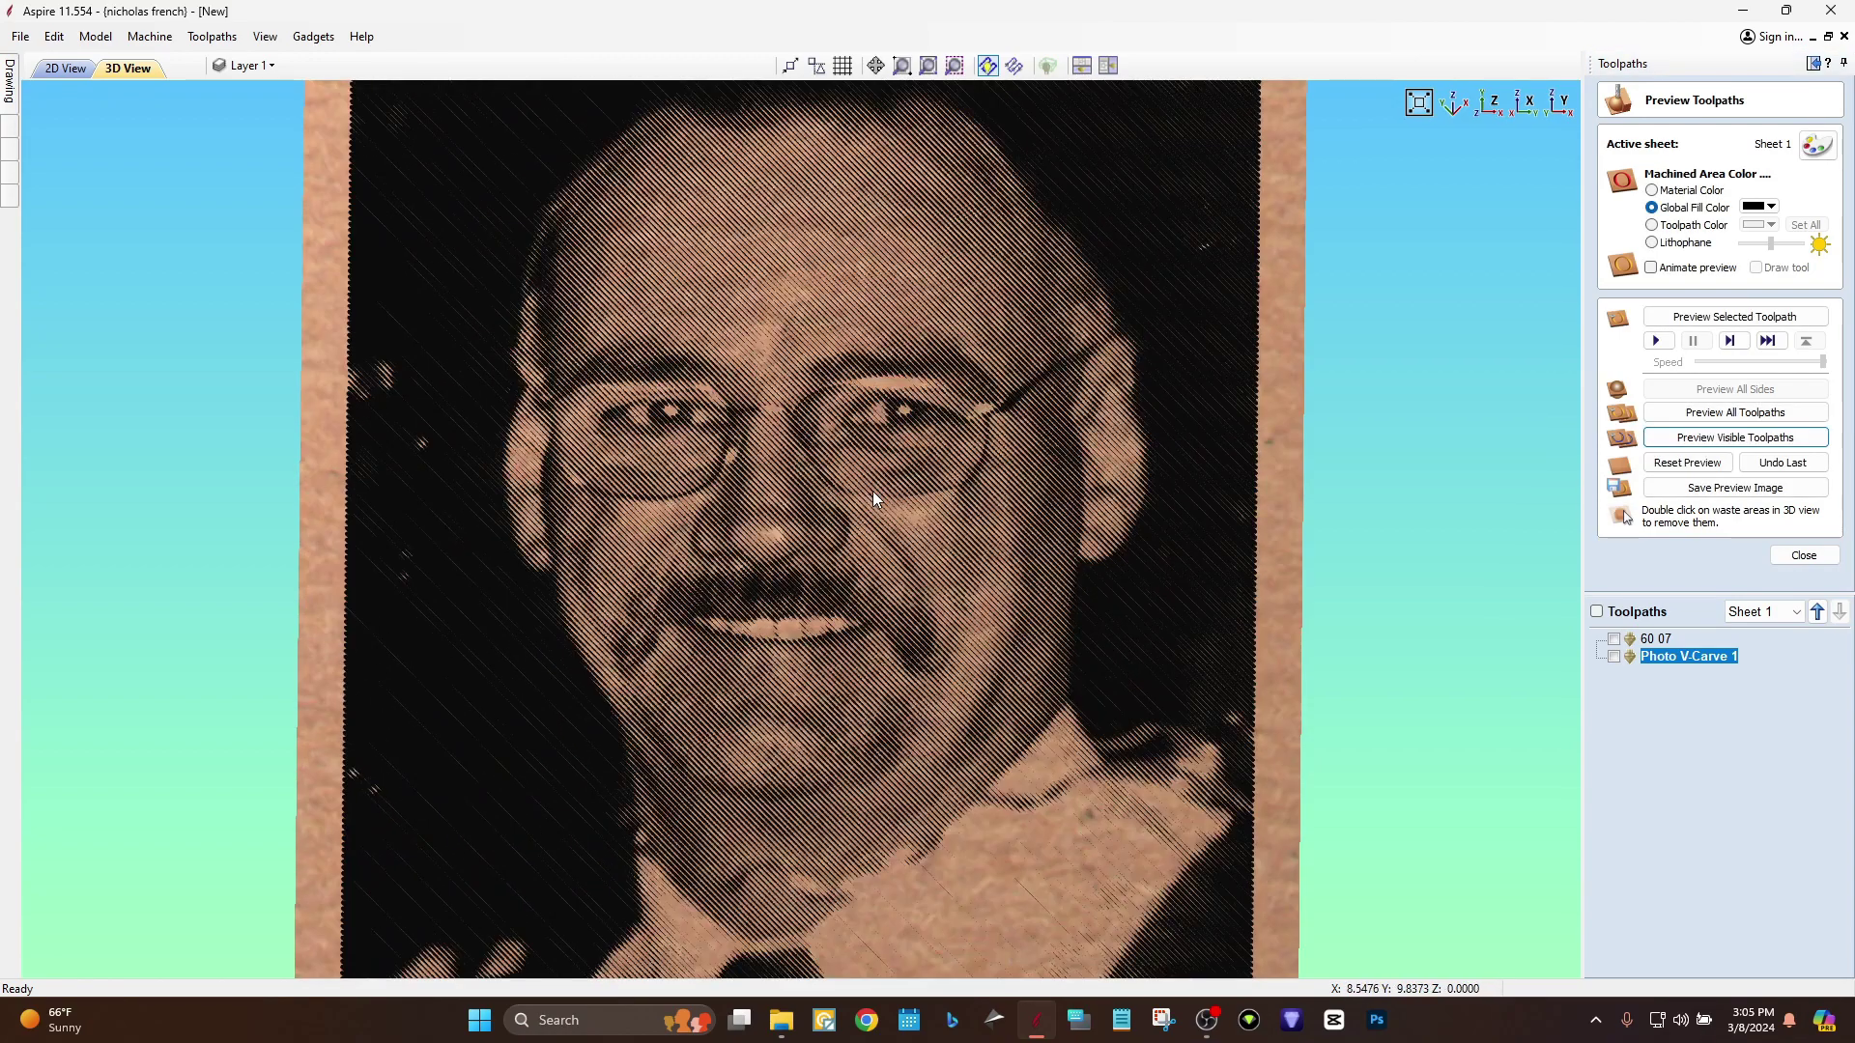
left_click_drag(837, 509, 846, 518)
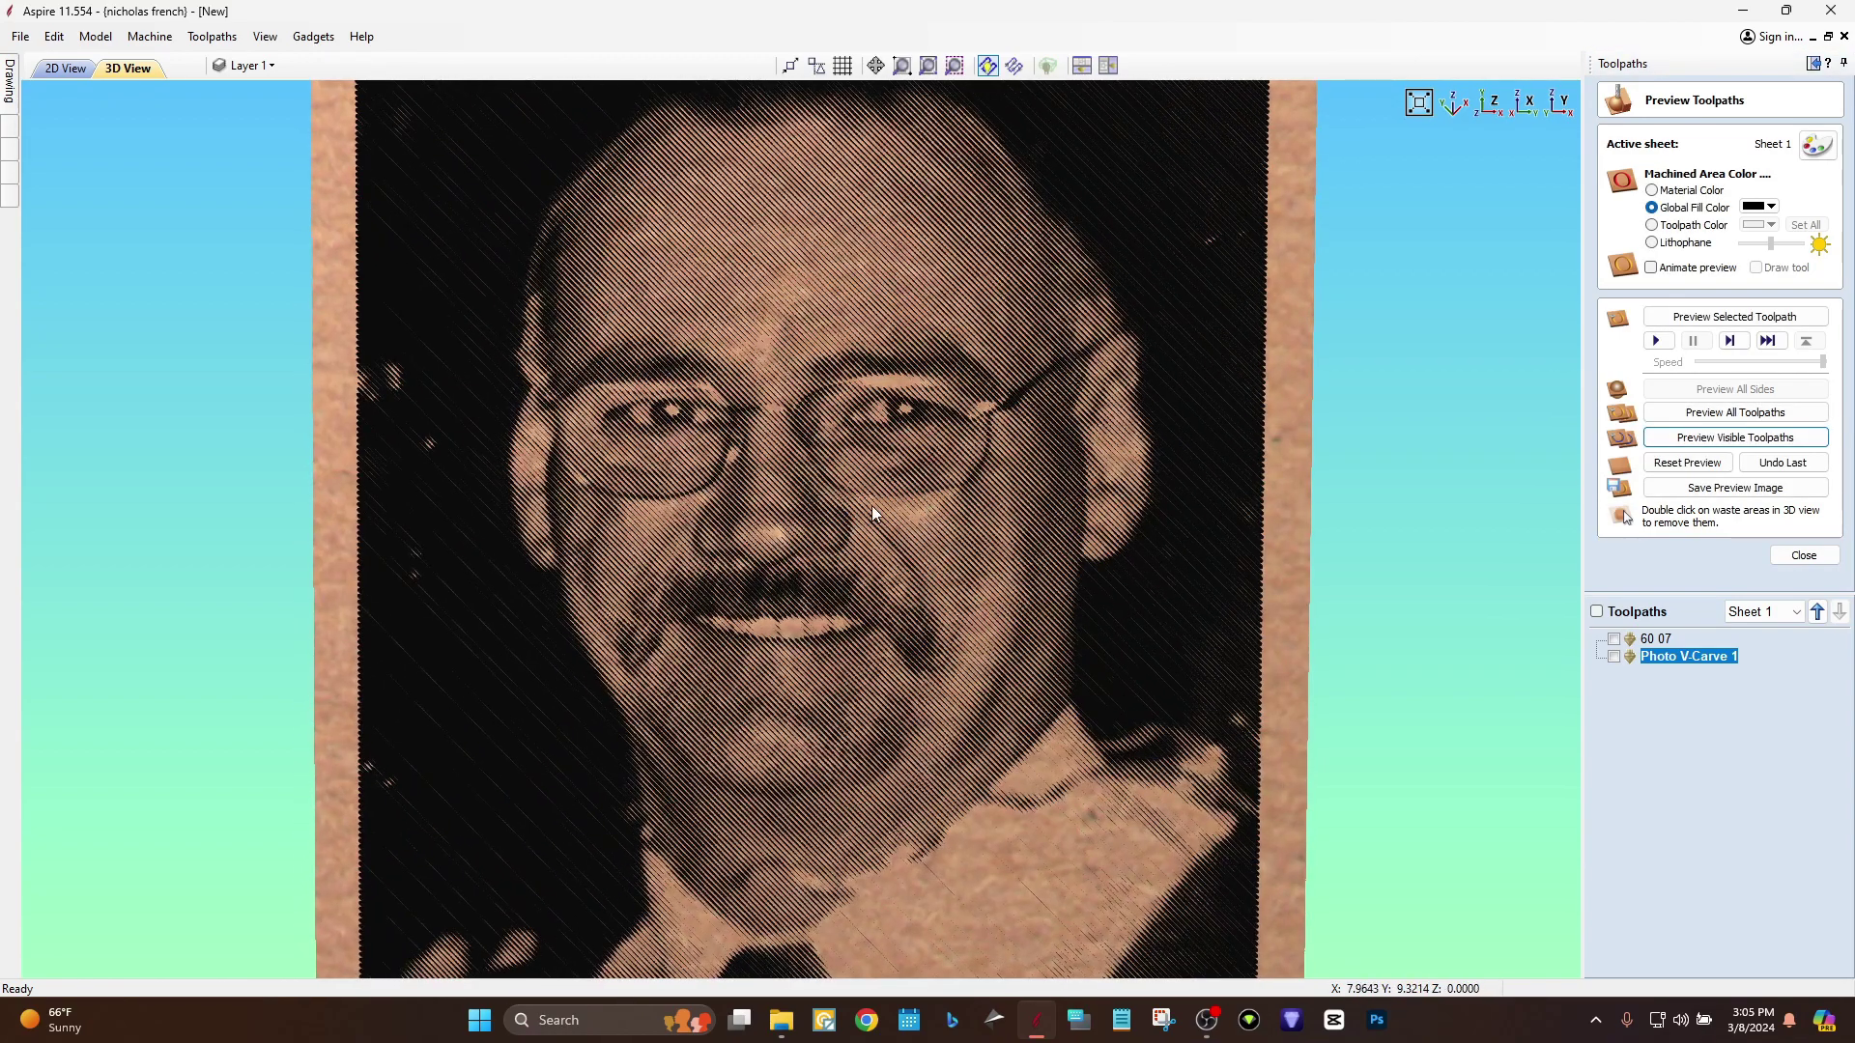
scroll(926, 549, "up", 2)
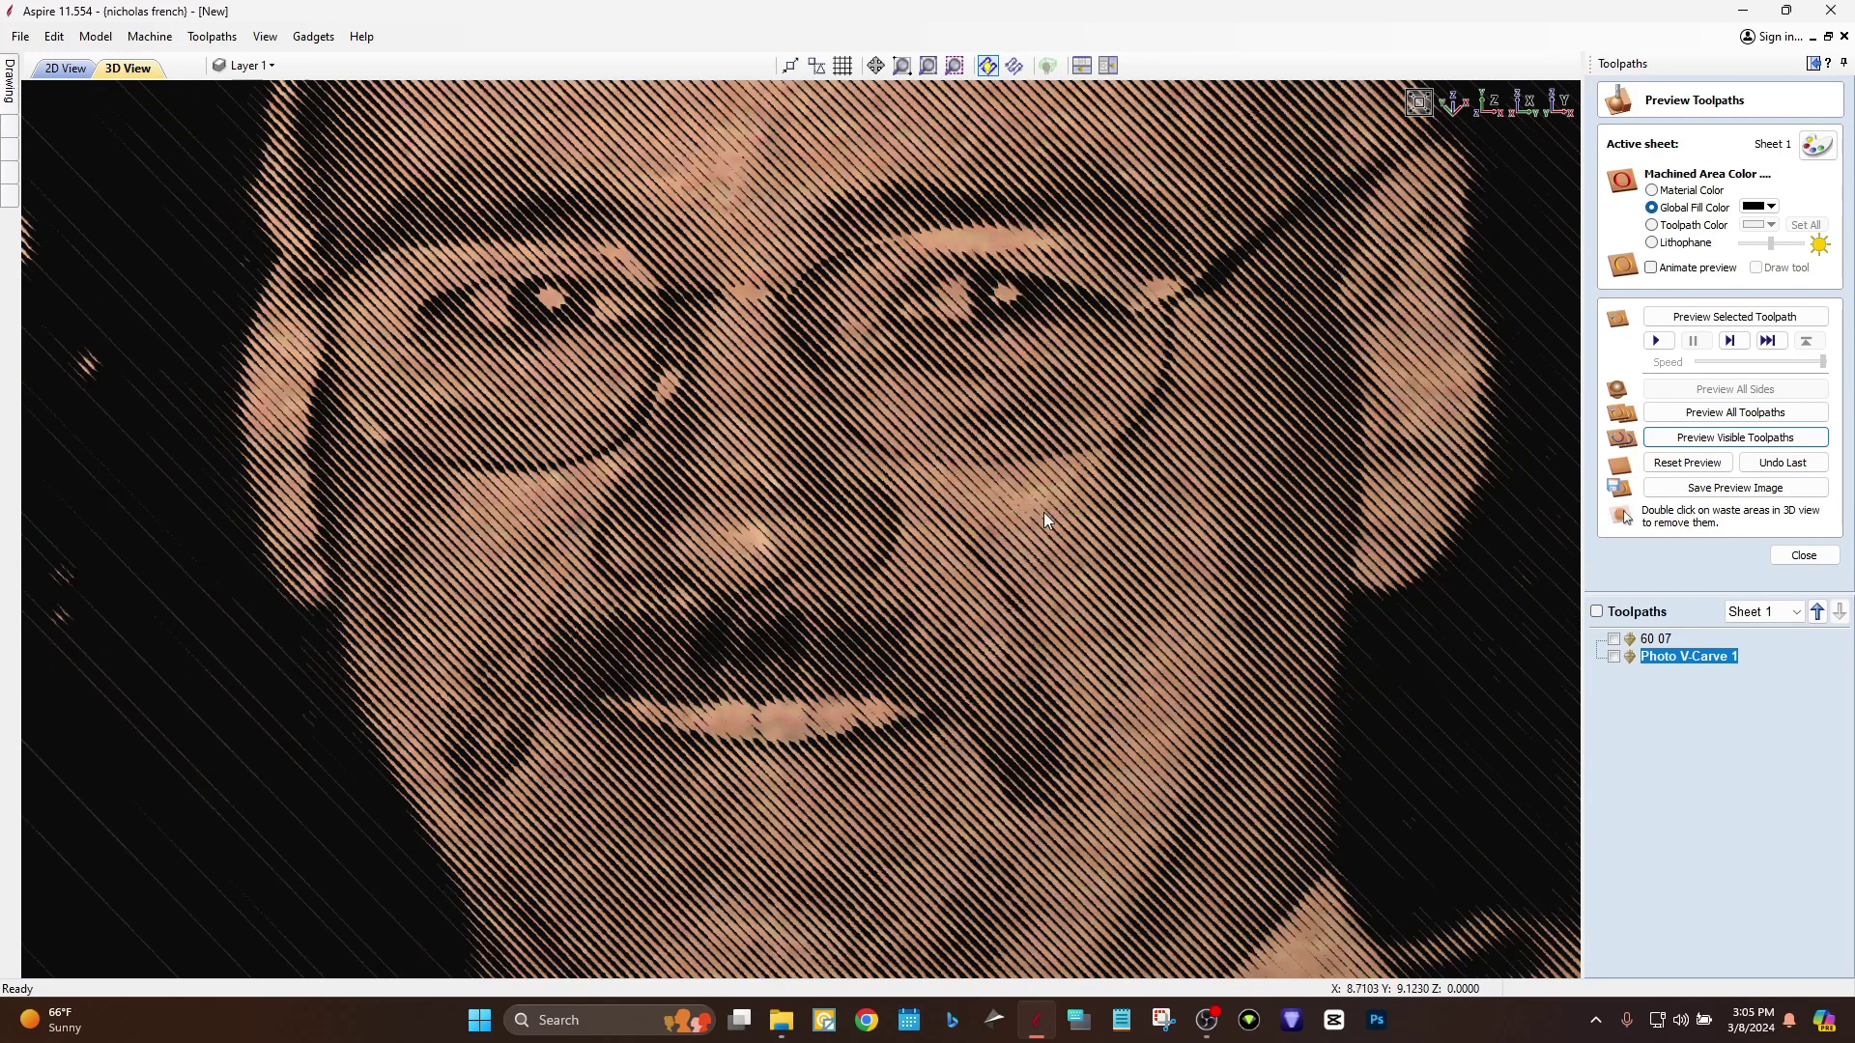
scroll(1028, 504, "down", 2)
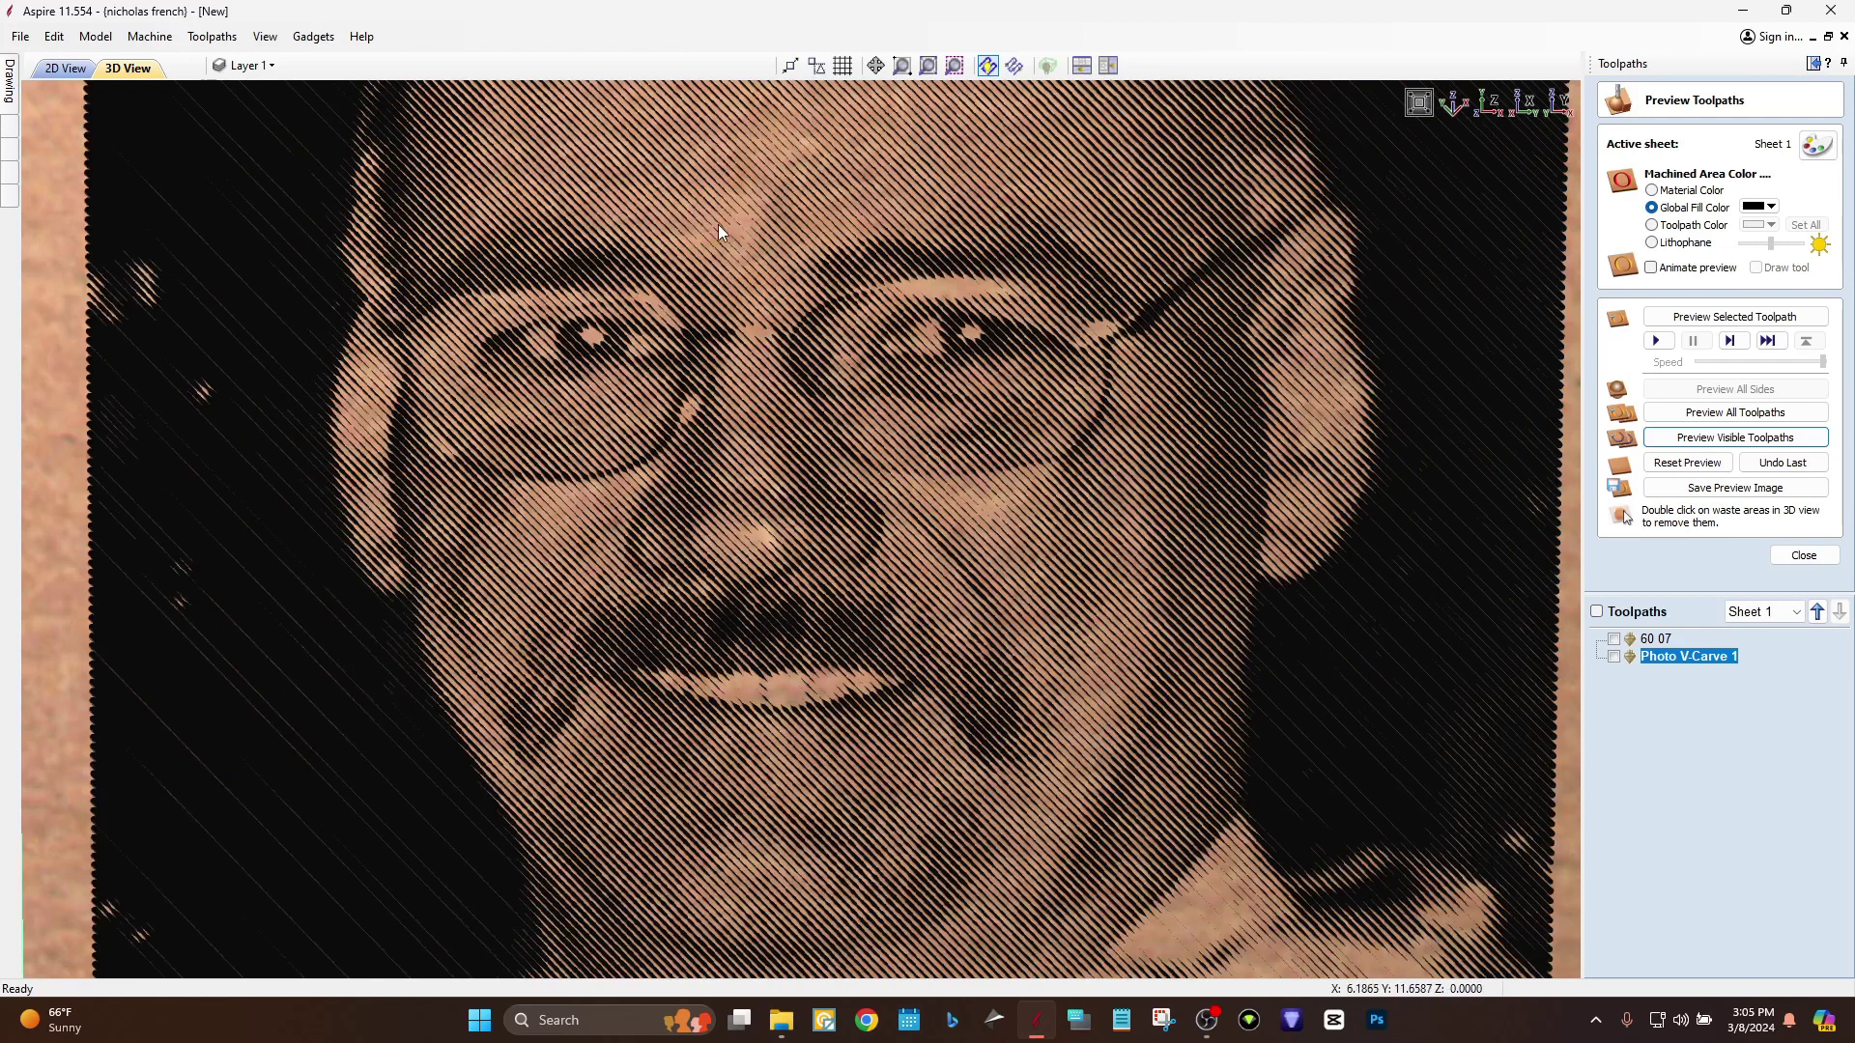
scroll(1063, 674, "down", 2)
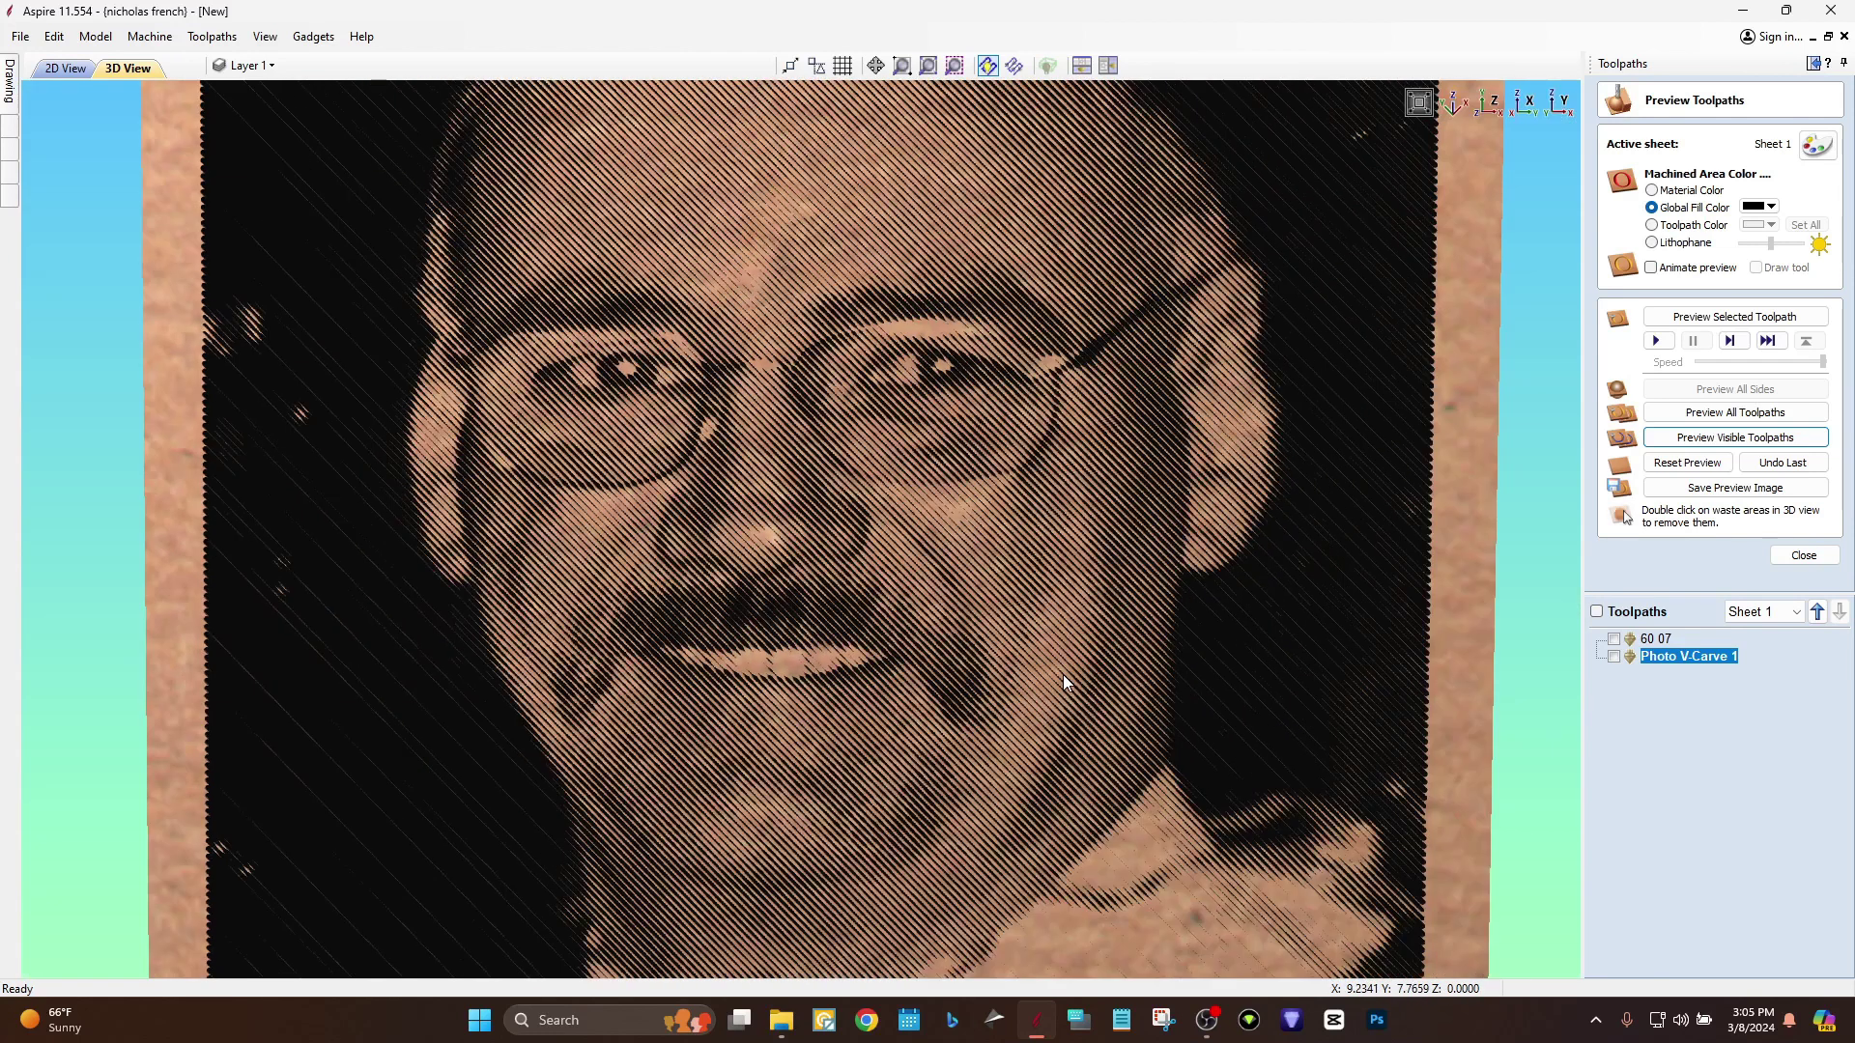
scroll(885, 571, "up", 4)
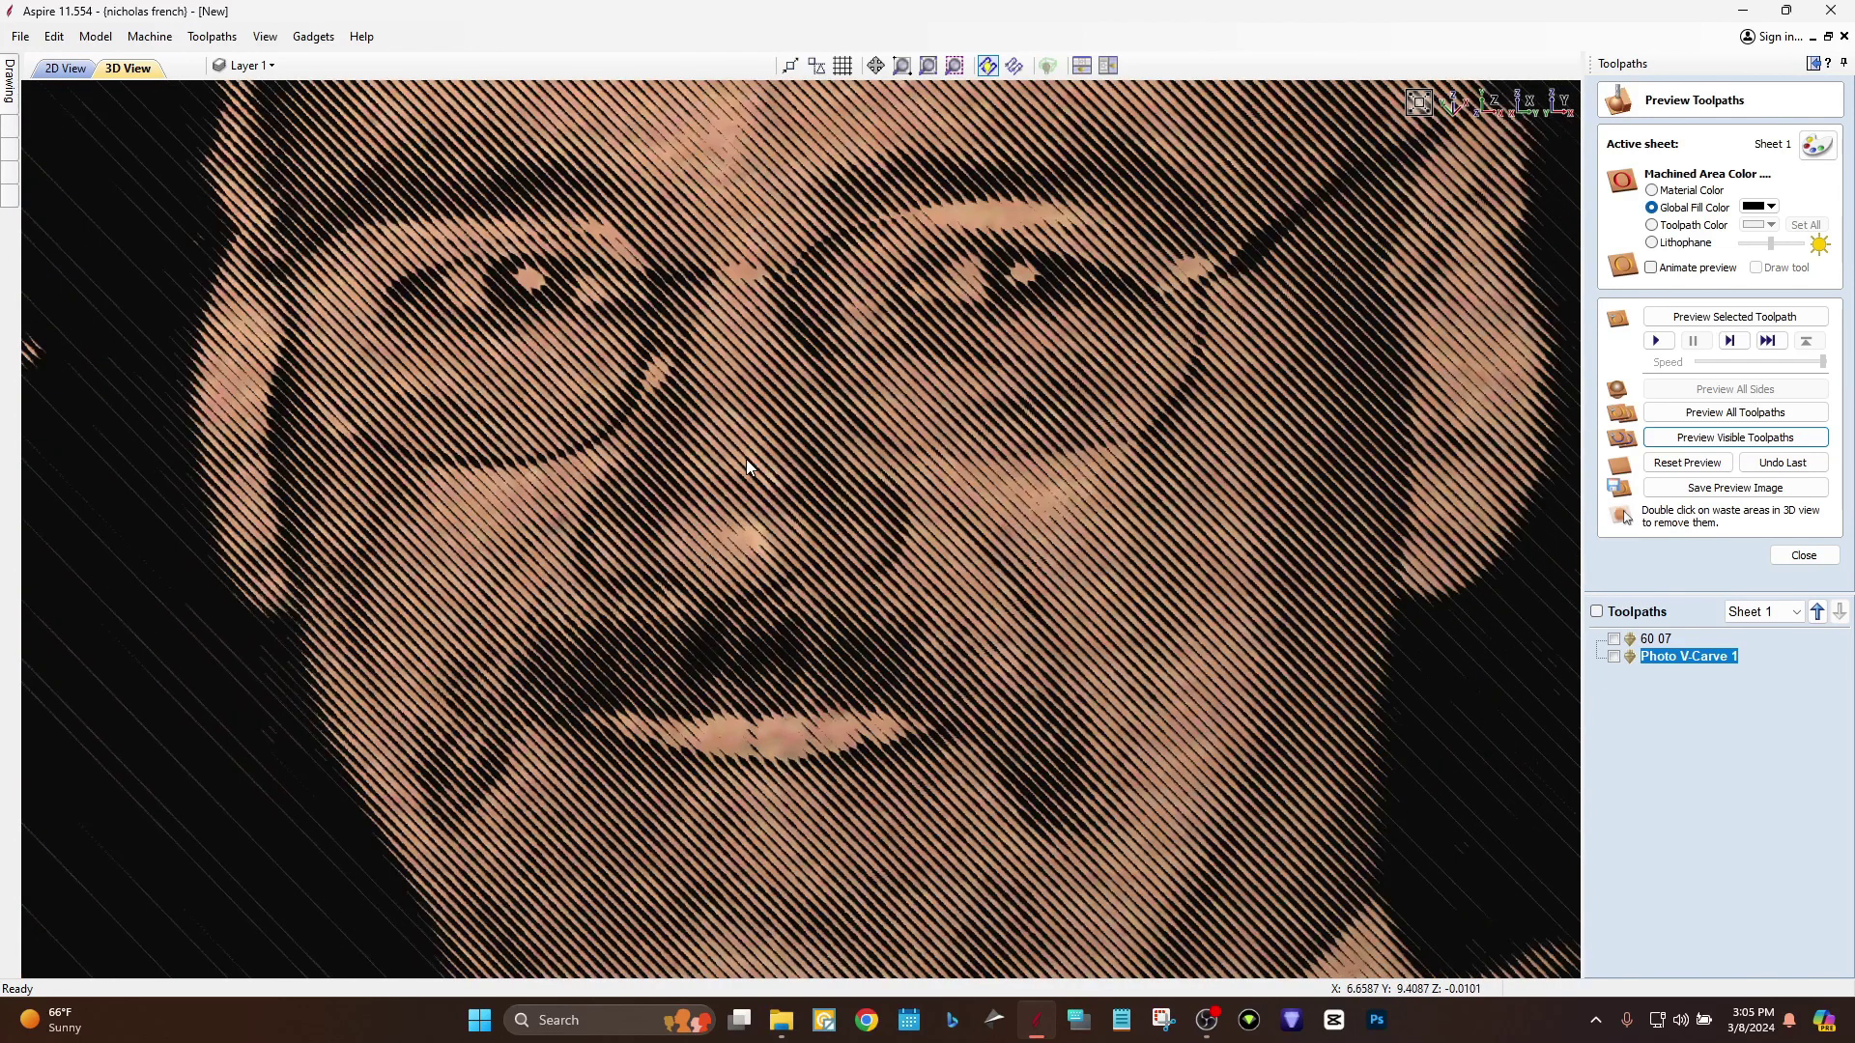
scroll(1053, 543, "down", 3)
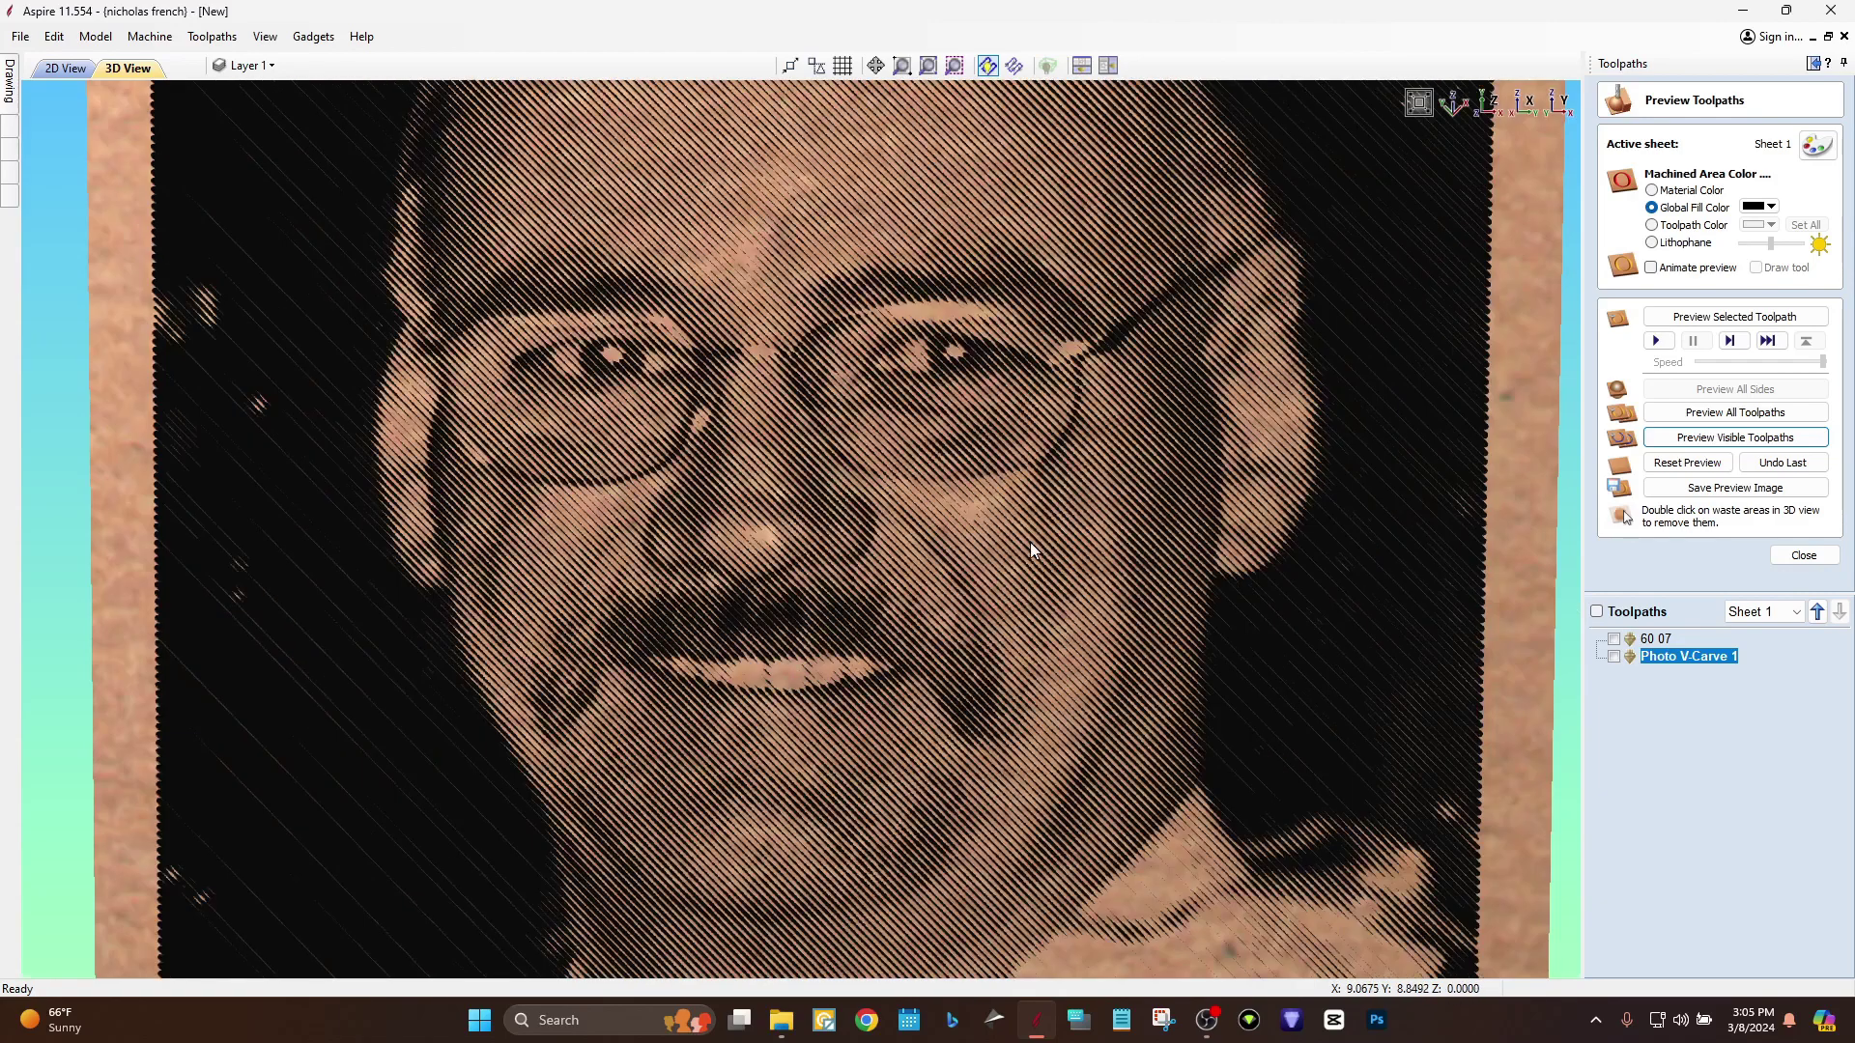
scroll(1190, 537, "up", 1)
mouse_move(1286, 259)
left_mouse_down()
mouse_move(1254, 402)
mouse_move(1298, 233)
left_mouse_up()
left_click_drag(1351, 297, 1419, 189)
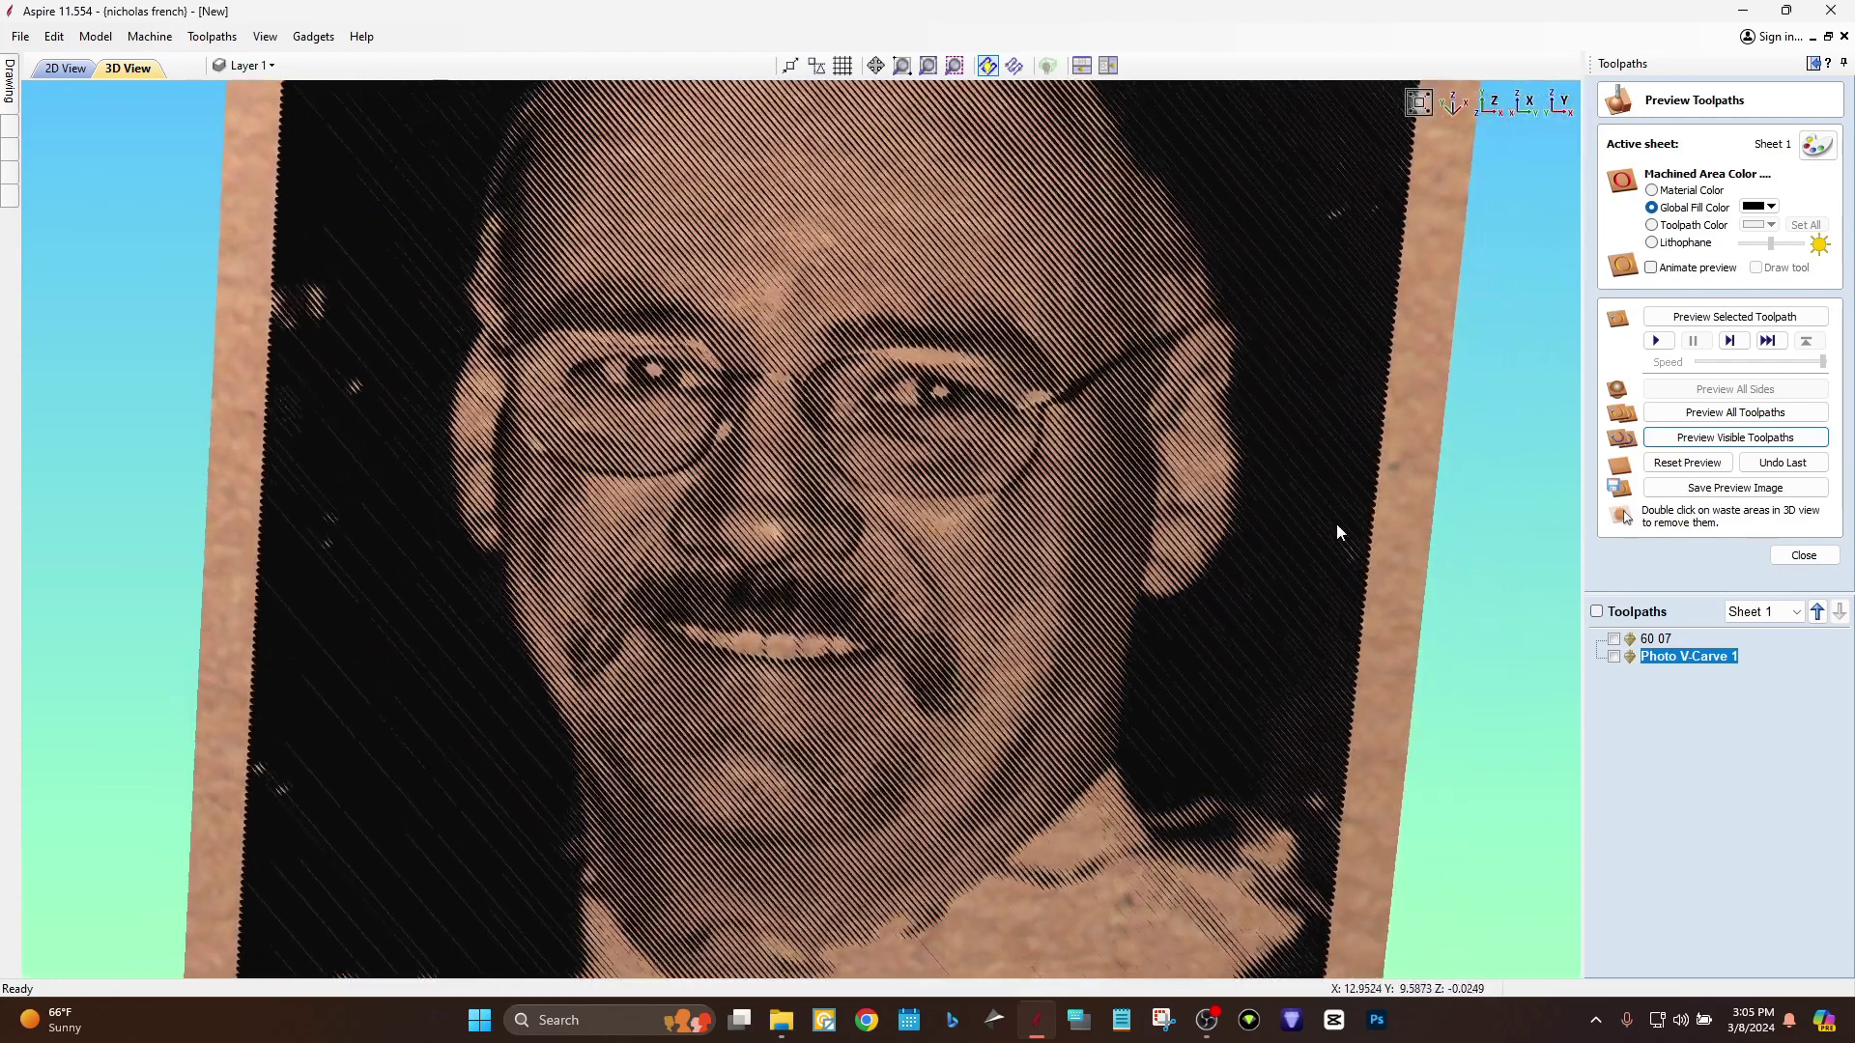
scroll(1293, 352, "up", 3)
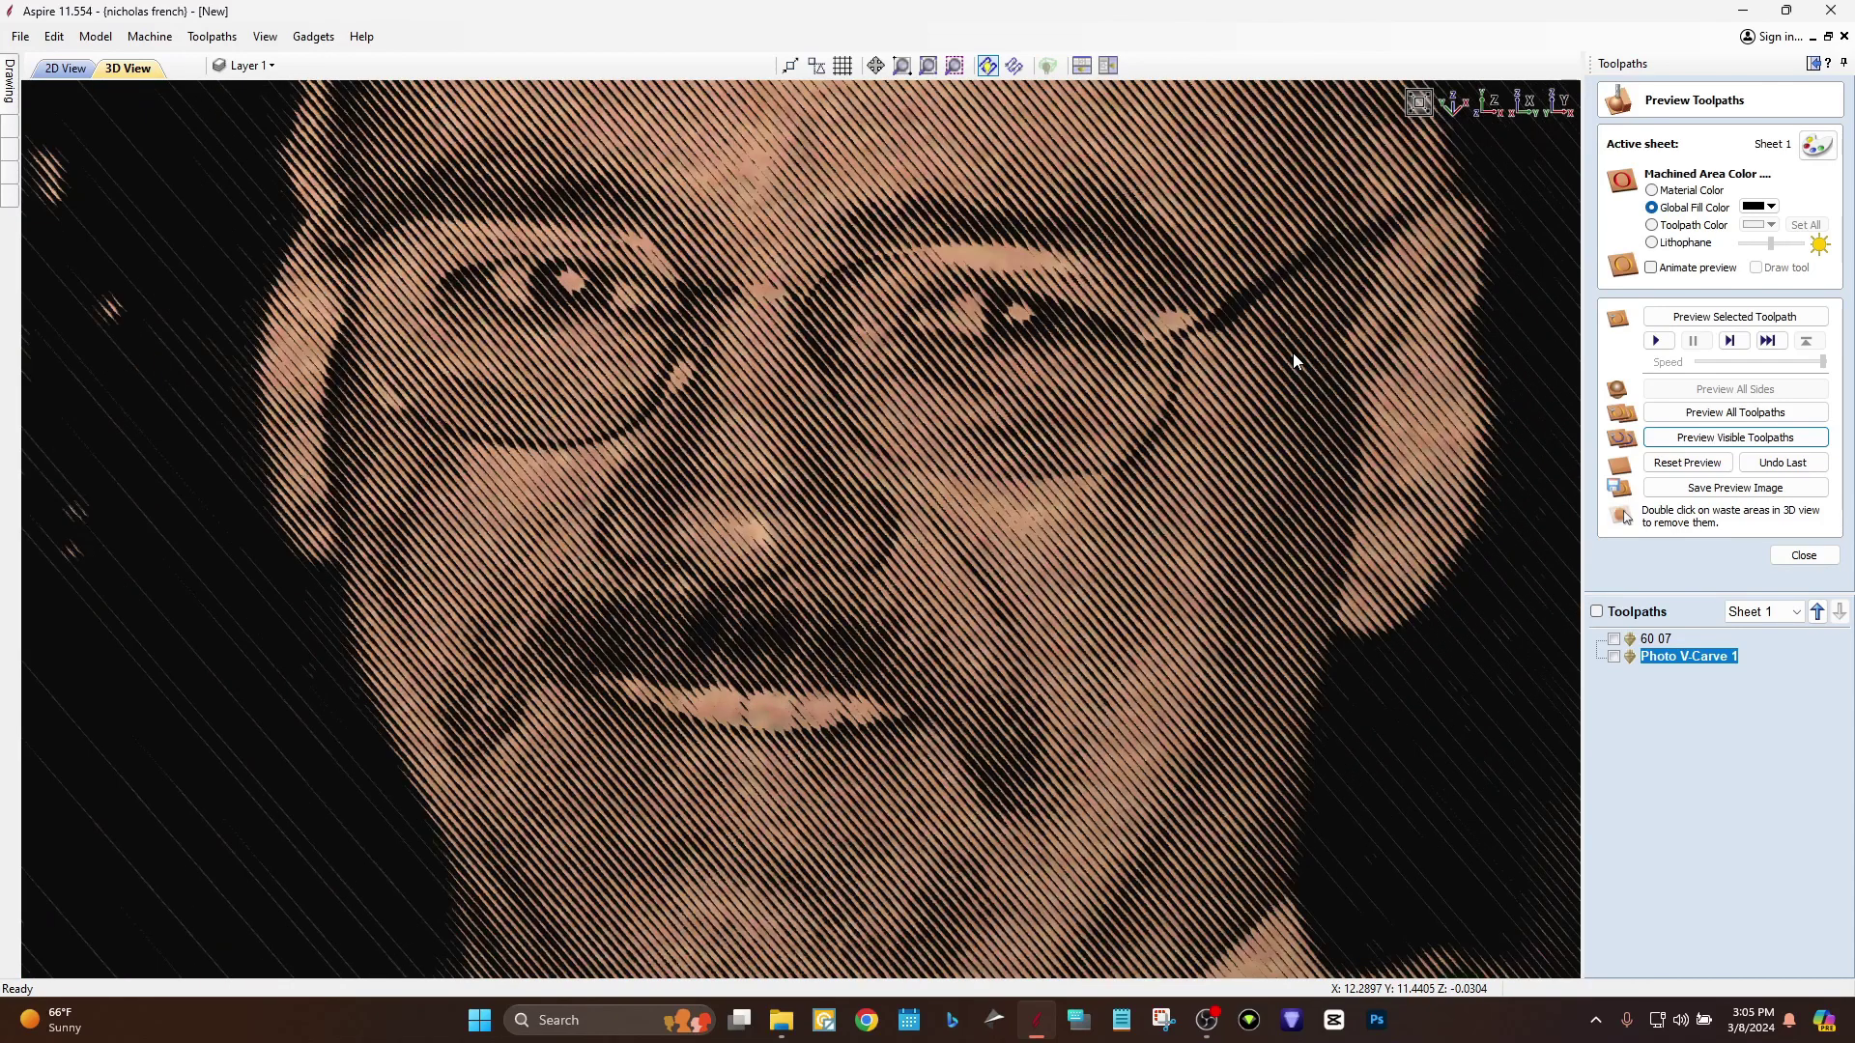
scroll(953, 426, "down", 3)
scroll(712, 650, "up", 5)
Examine the dark background and upper edge above the head in the carving preview from different angles.
left_click_drag(662, 396, 538, 633)
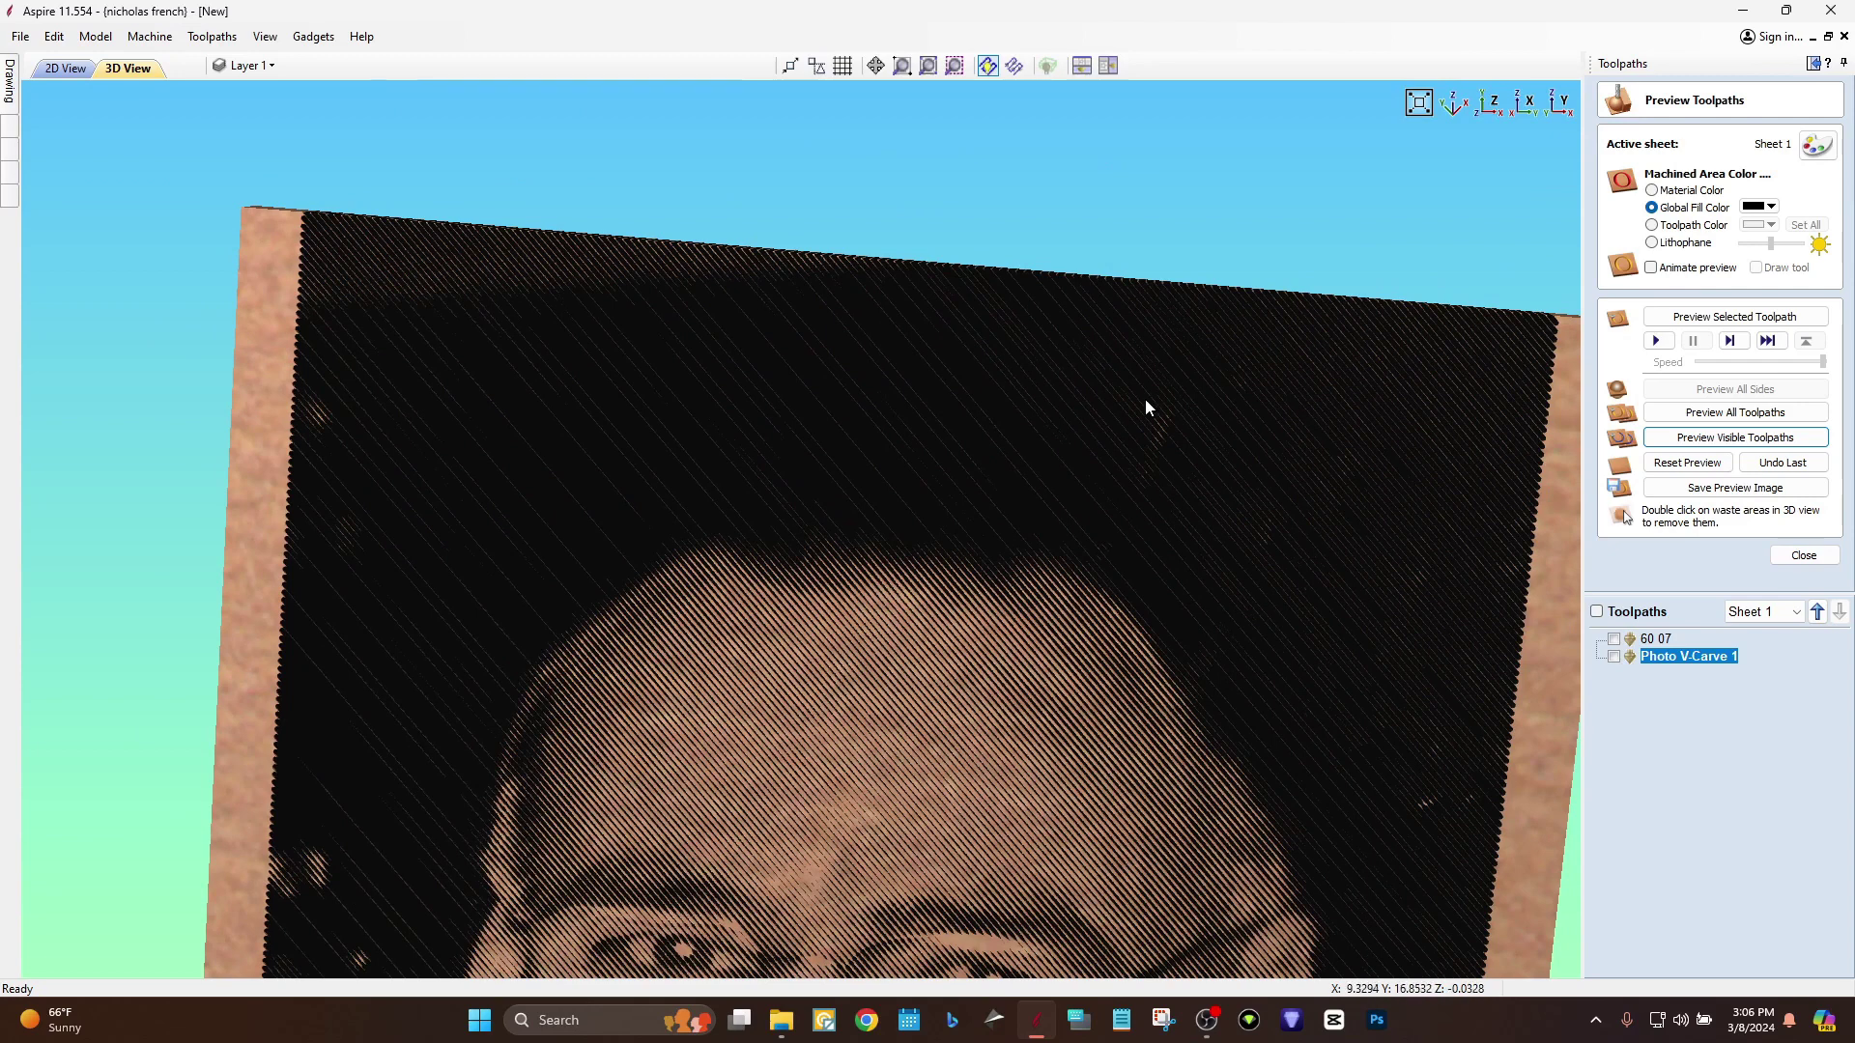
left_click_drag(1363, 496, 1058, 414)
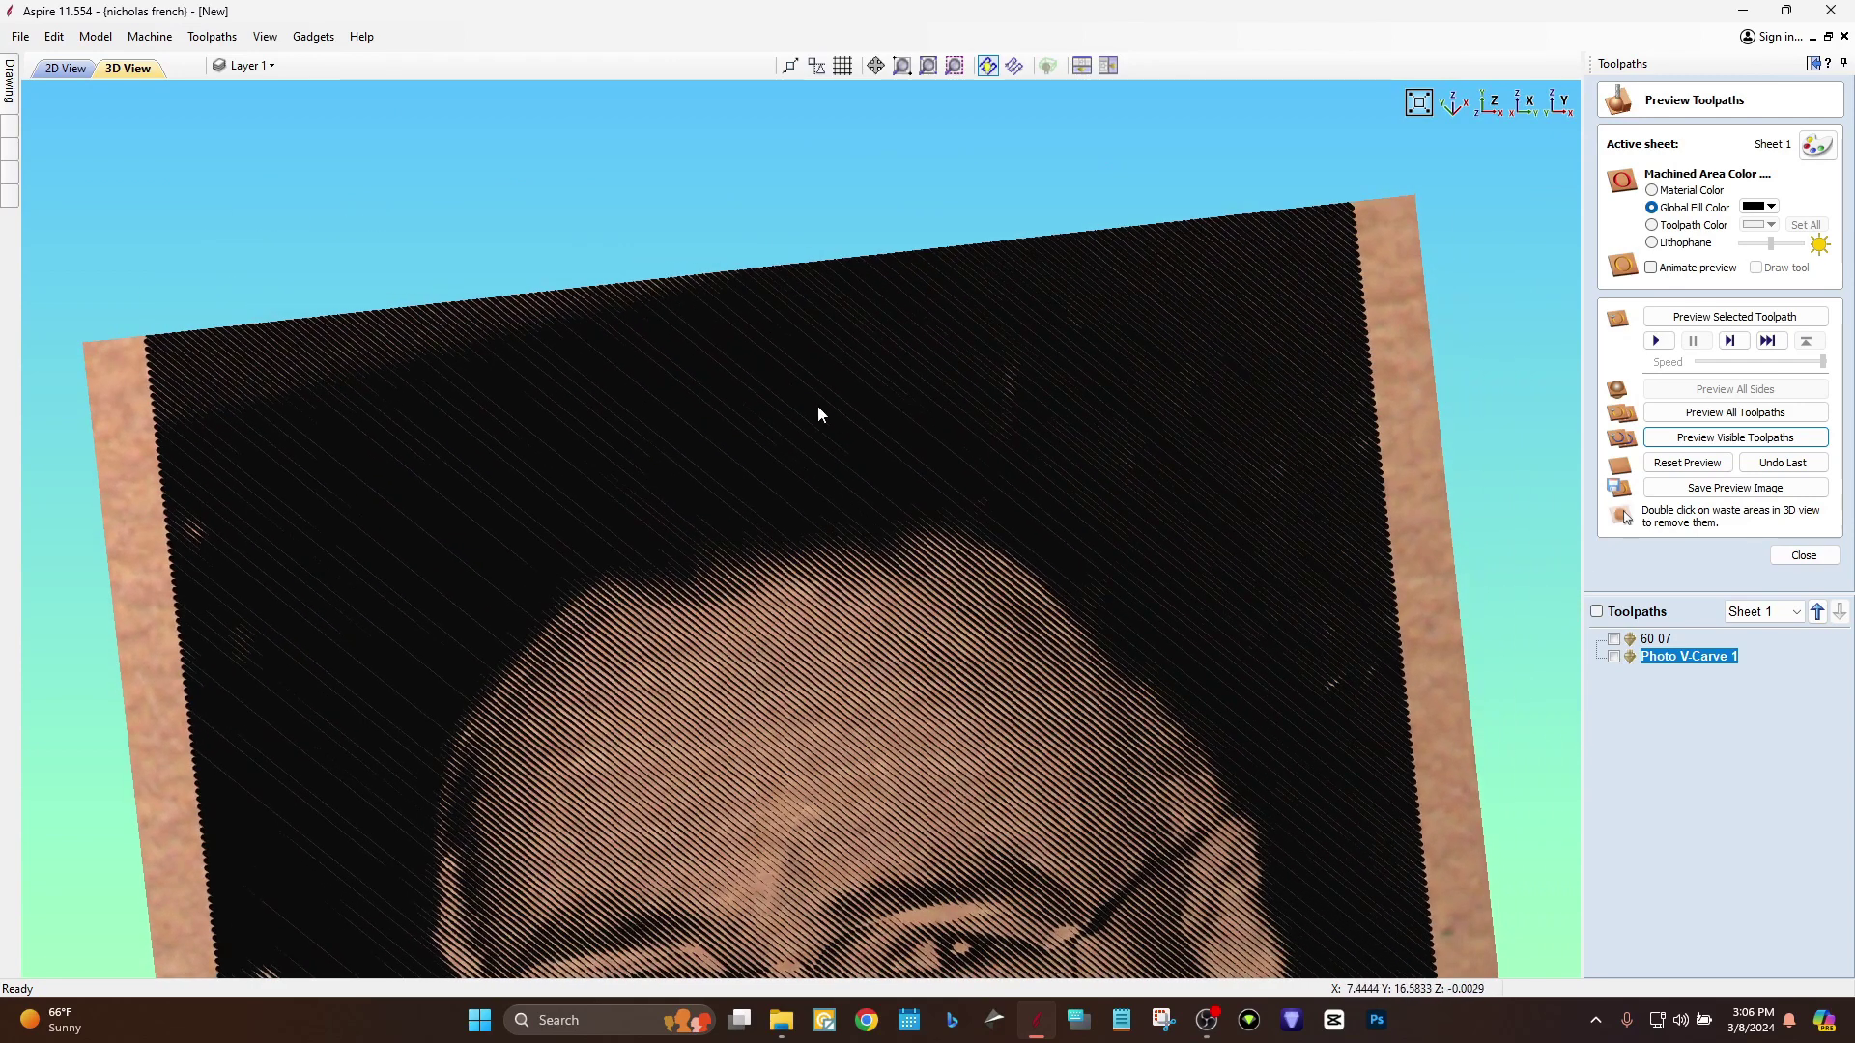
left_click_drag(1245, 344, 1307, 321)
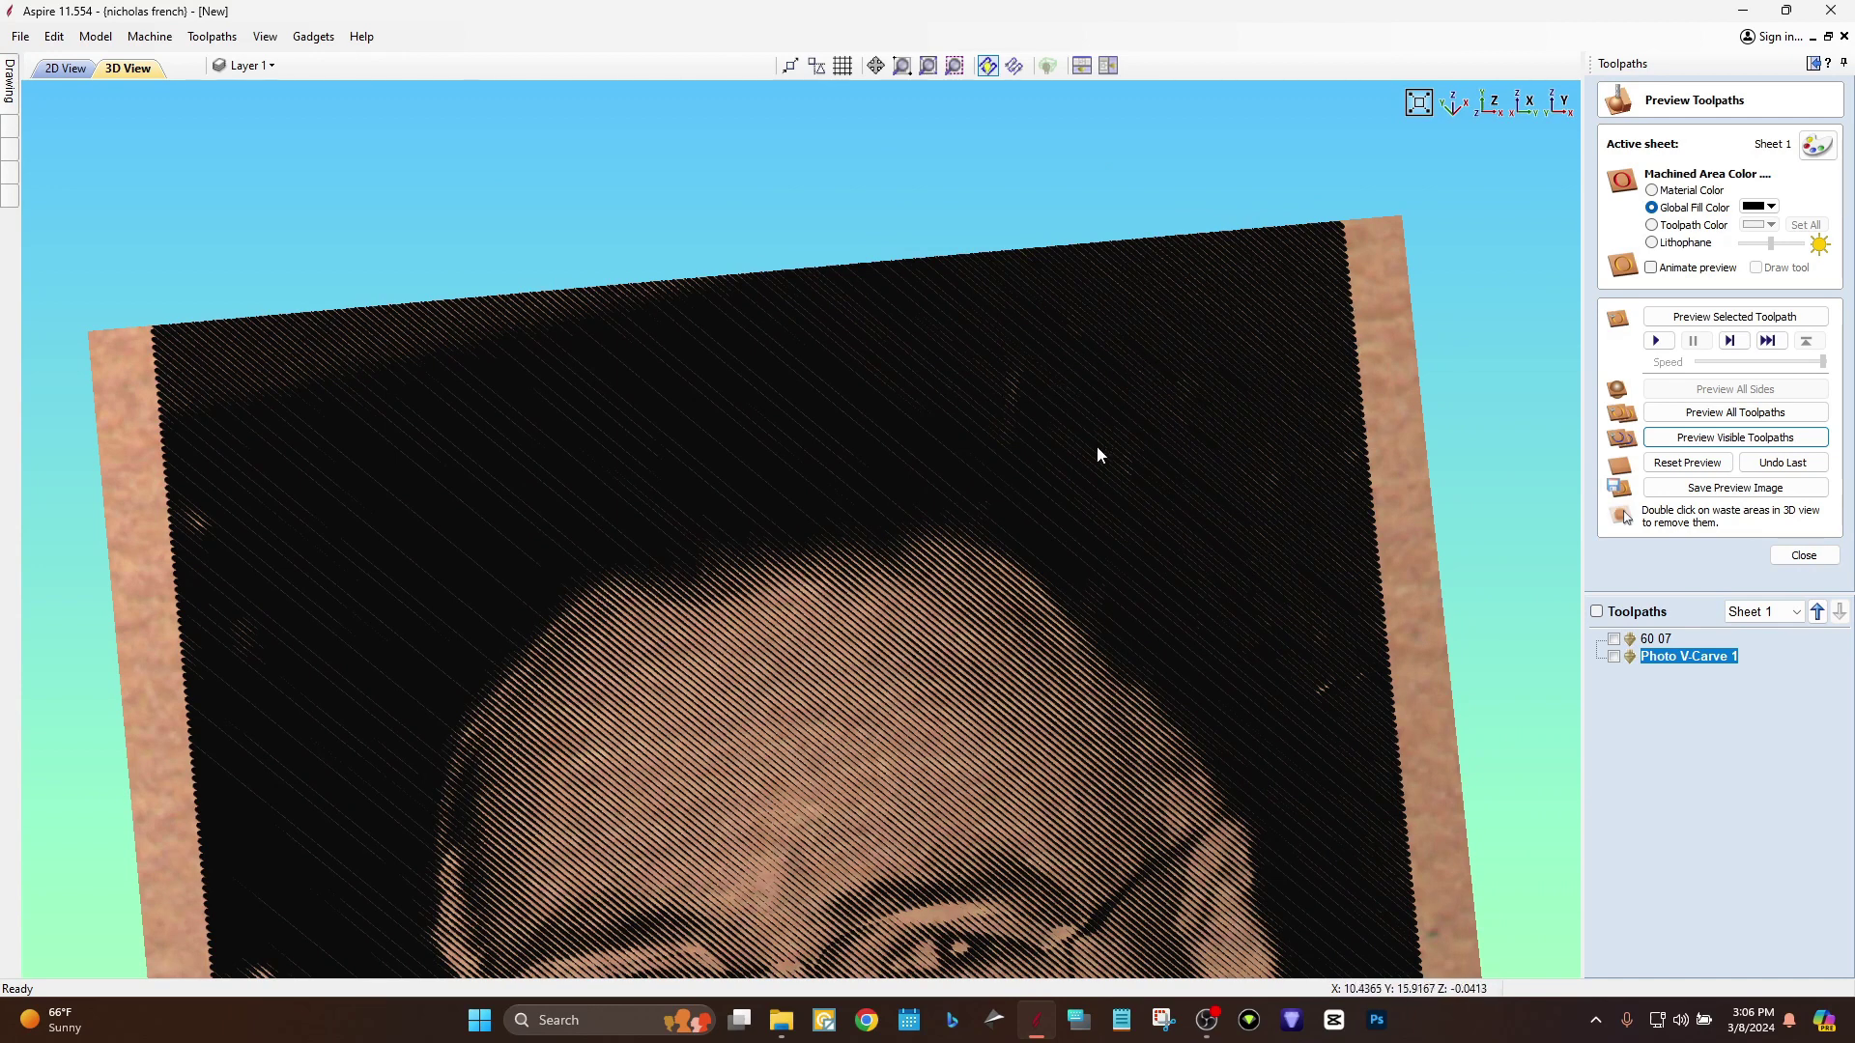
left_click_drag(1097, 447, 1150, 467)
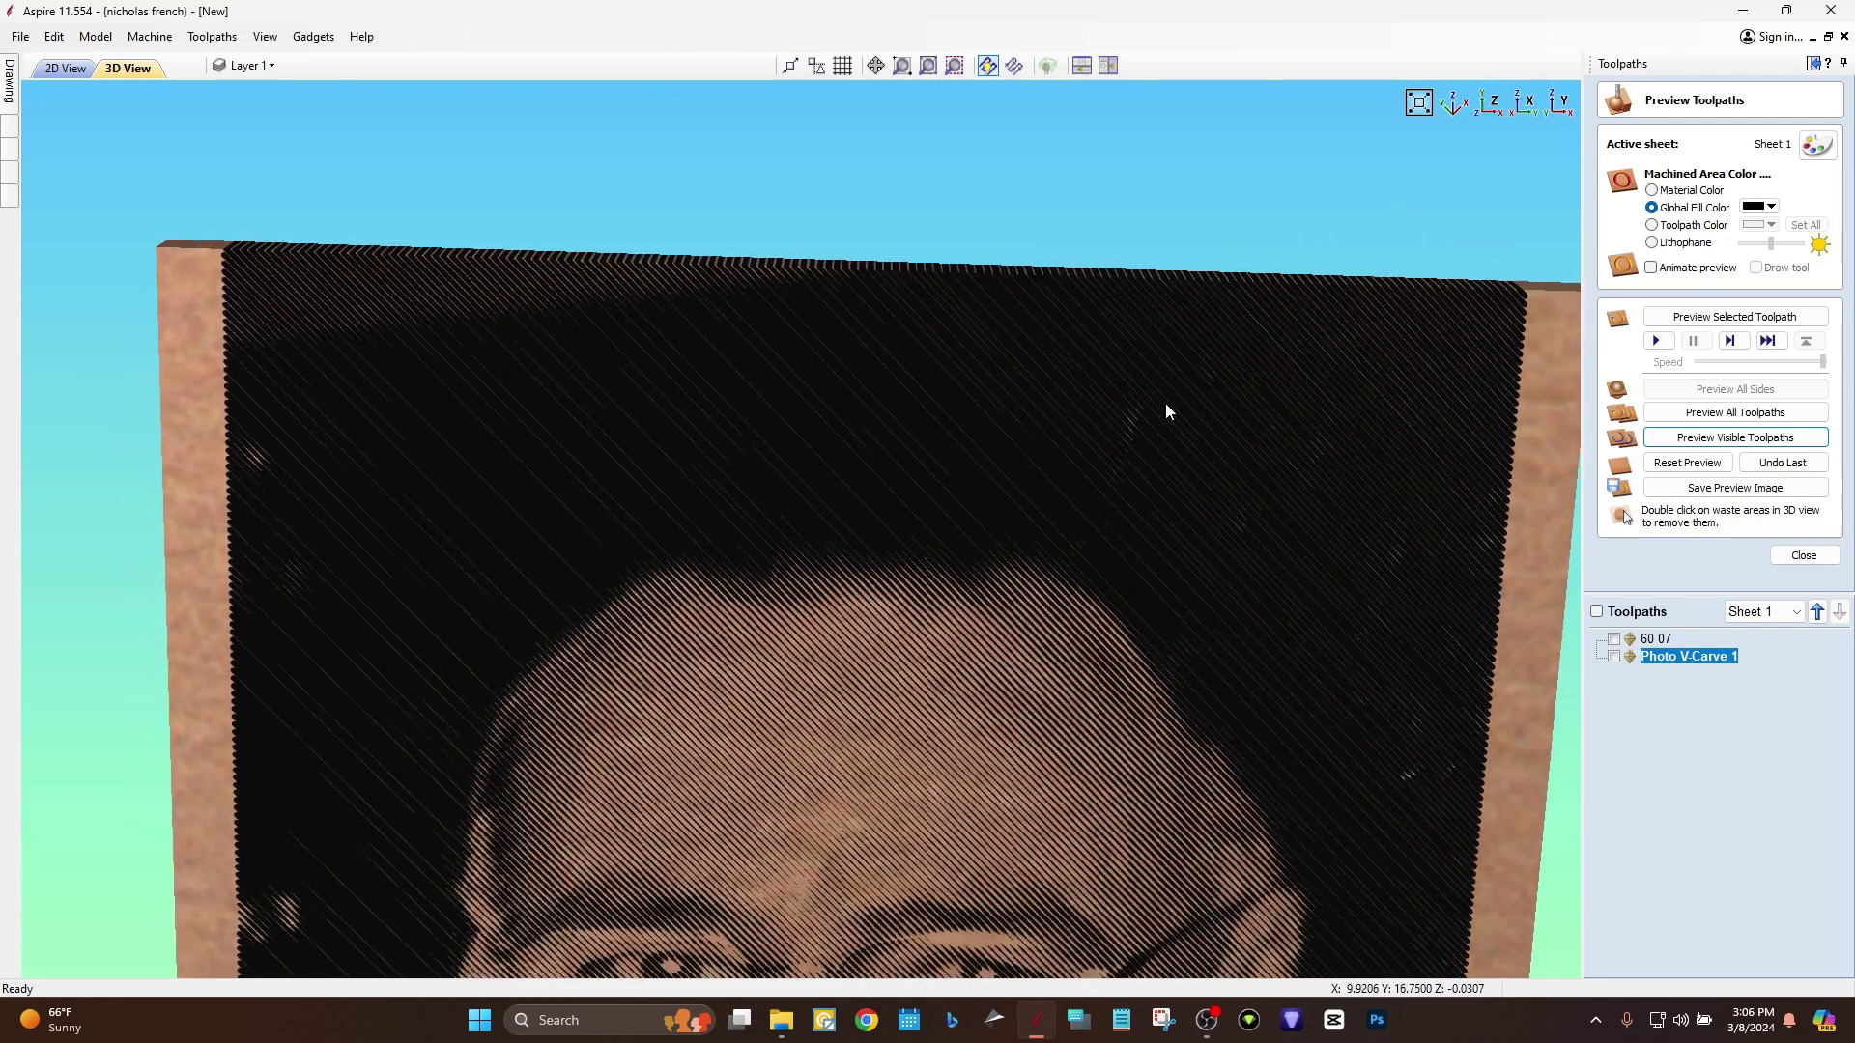
left_click_drag(1137, 560, 507, 692)
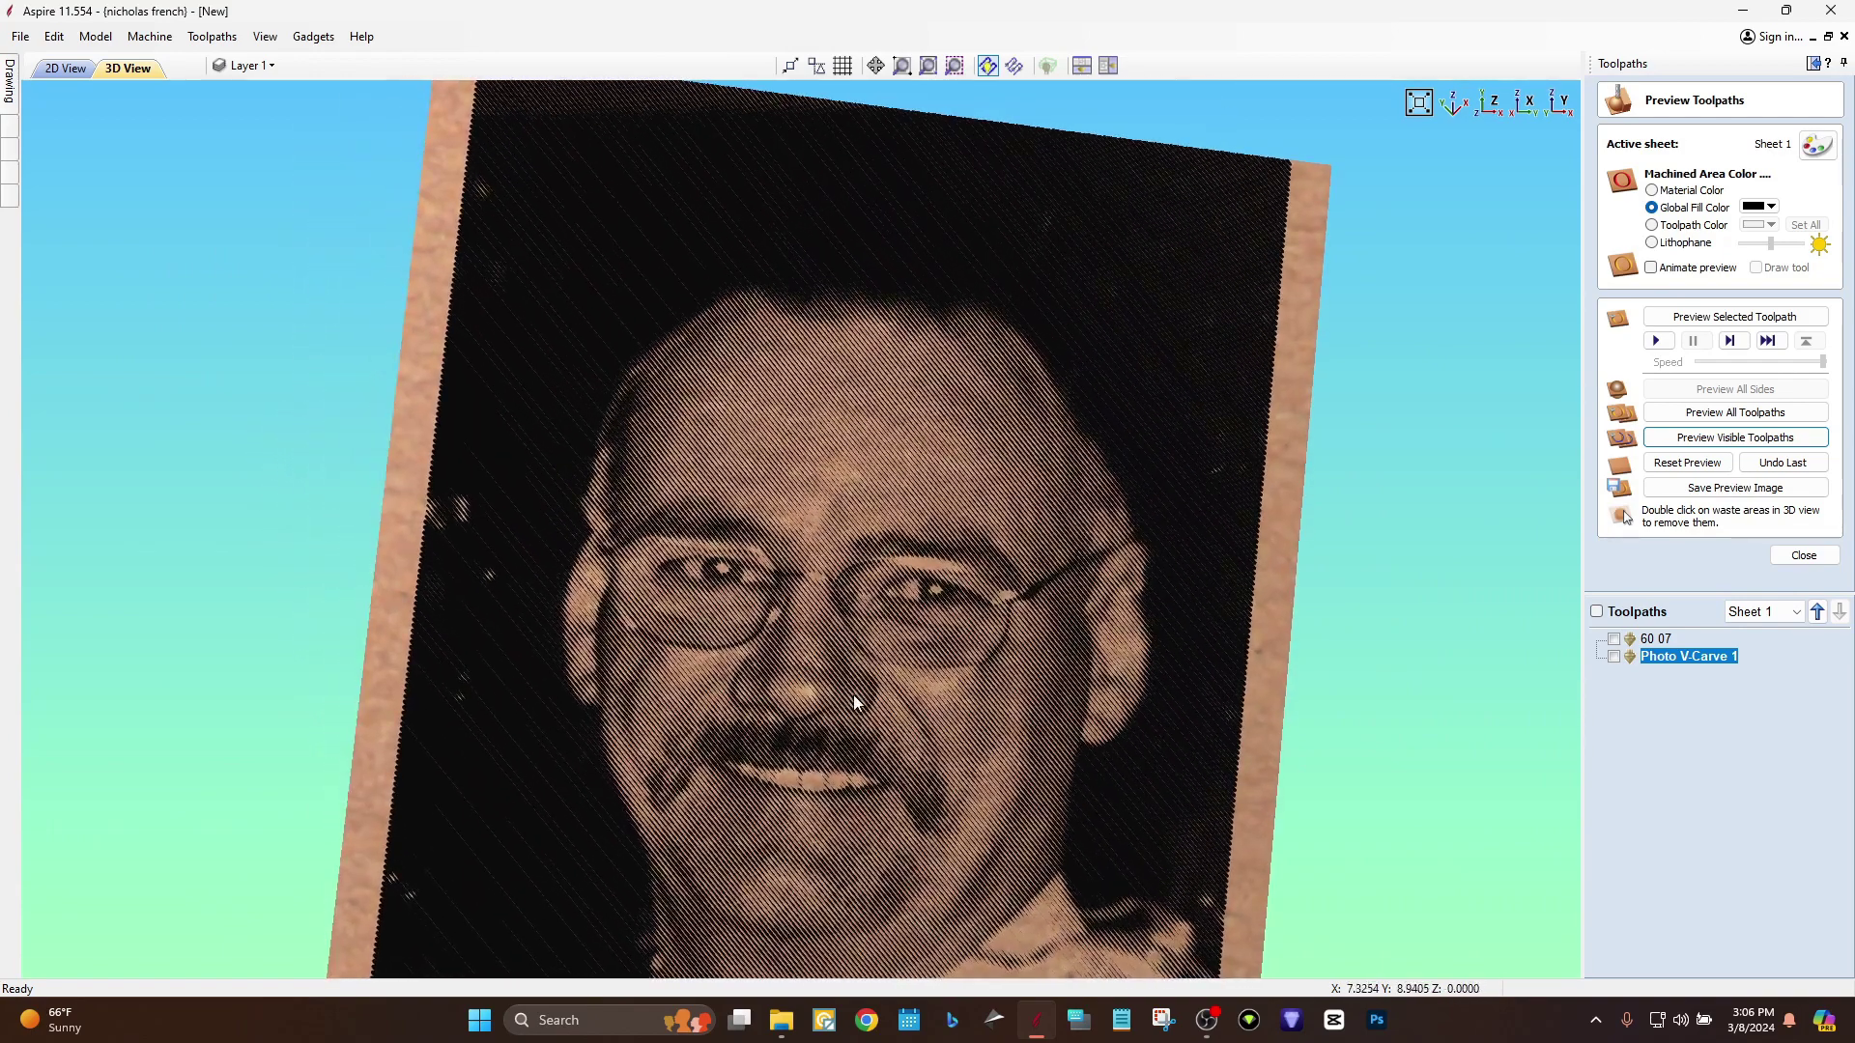
Review the whole simulated portrait and its face at various tilts and distances, checking the overall look of the shallower carving.
left_click_drag(854, 694, 786, 495)
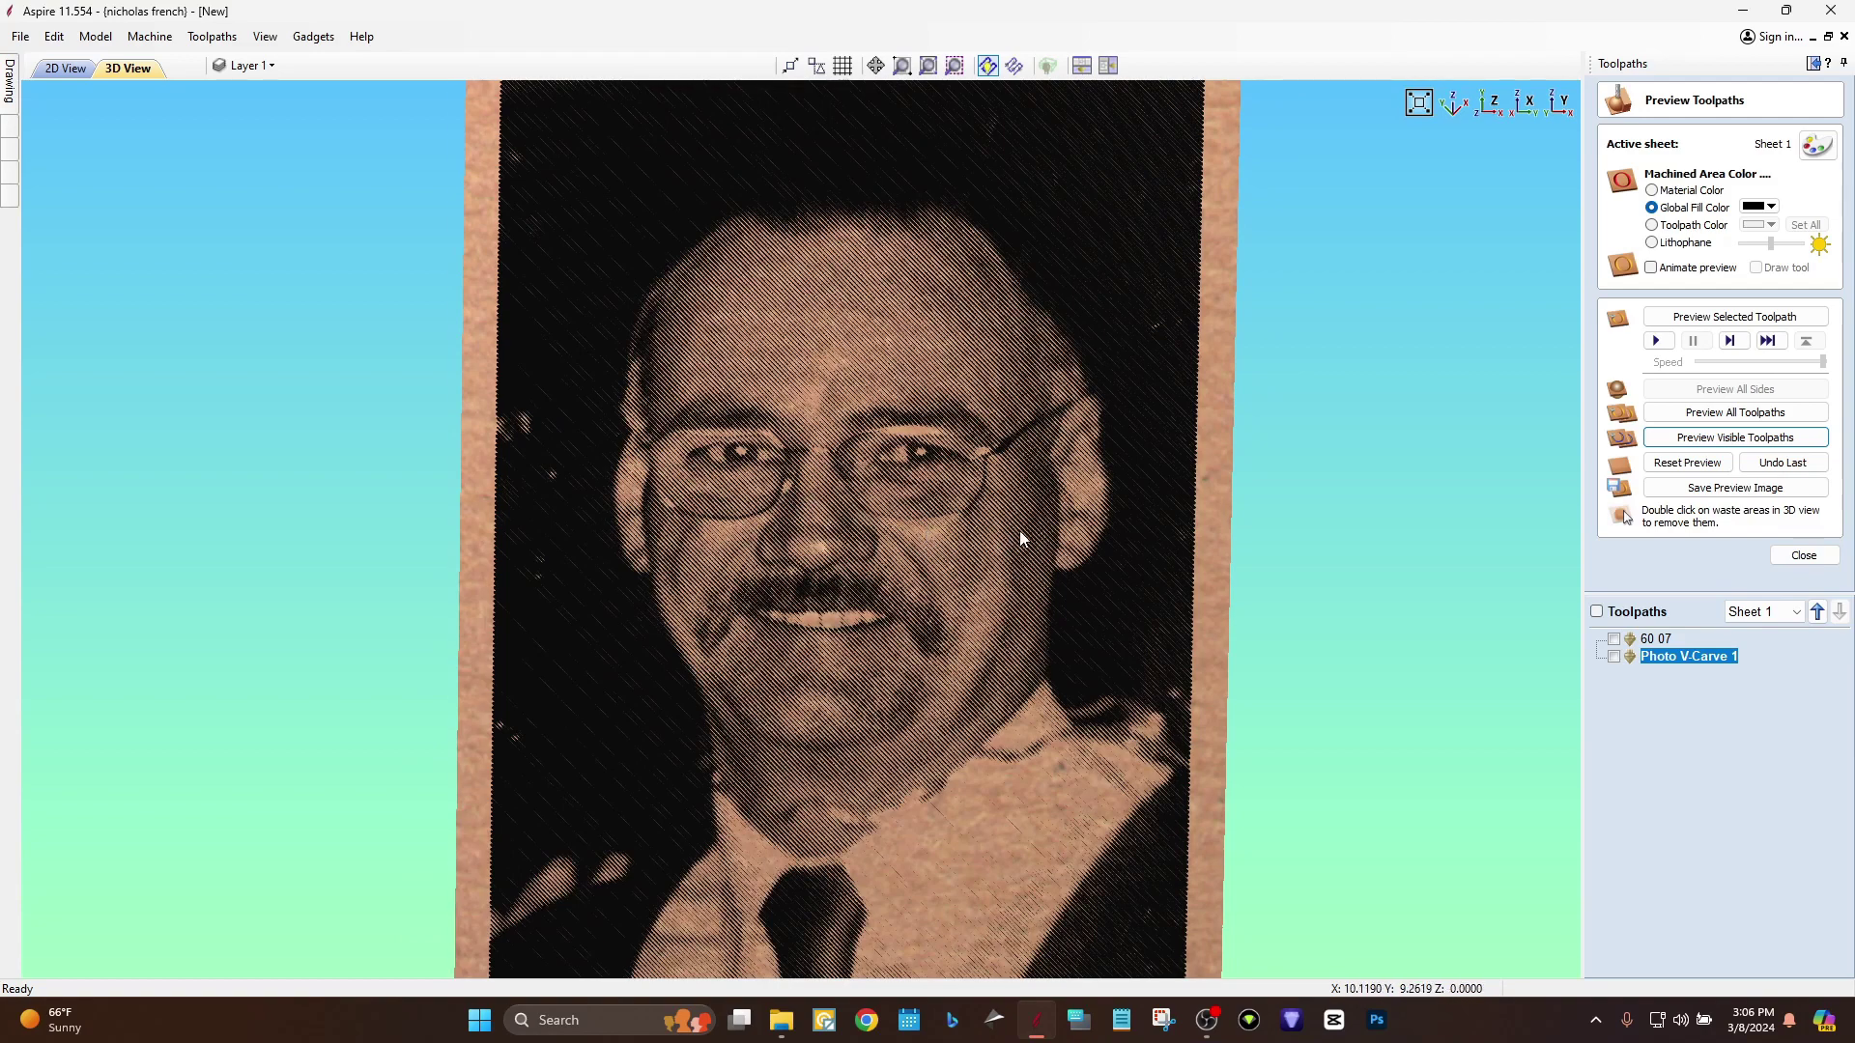
left_click_drag(1018, 530, 1140, 560)
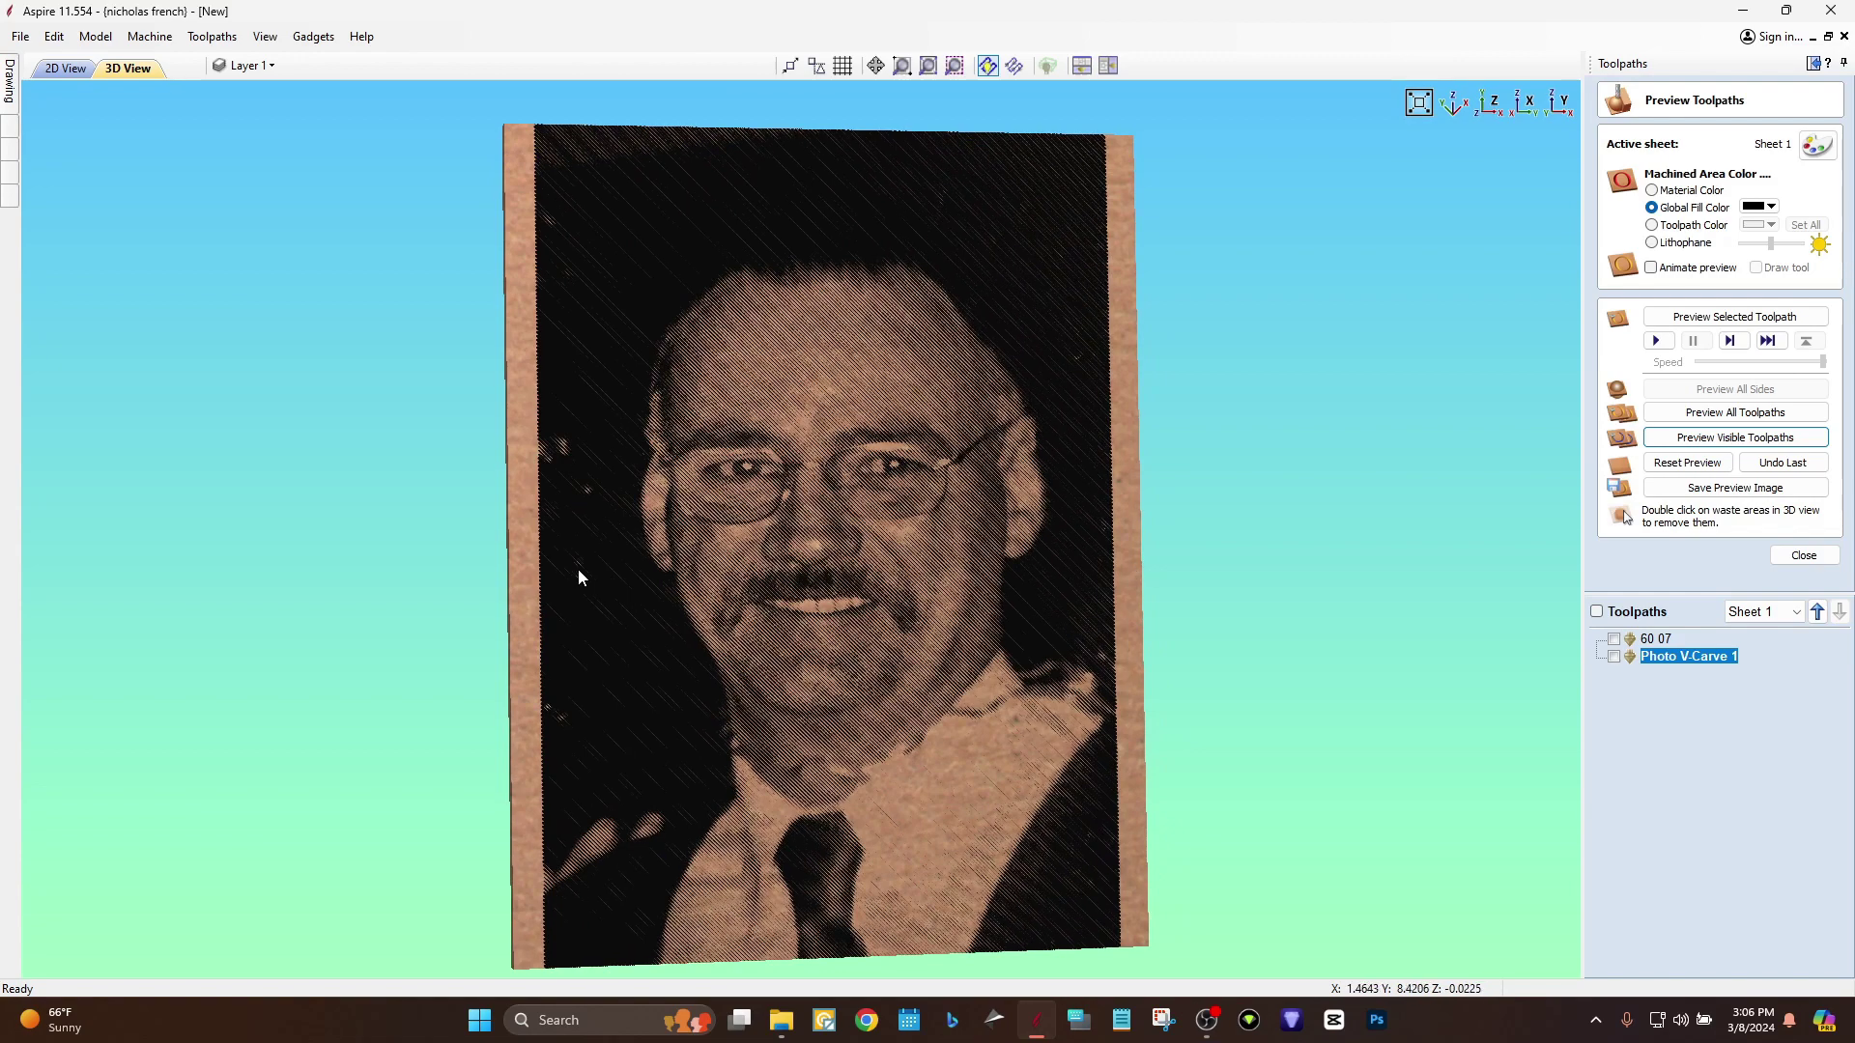
left_click_drag(578, 570, 542, 553)
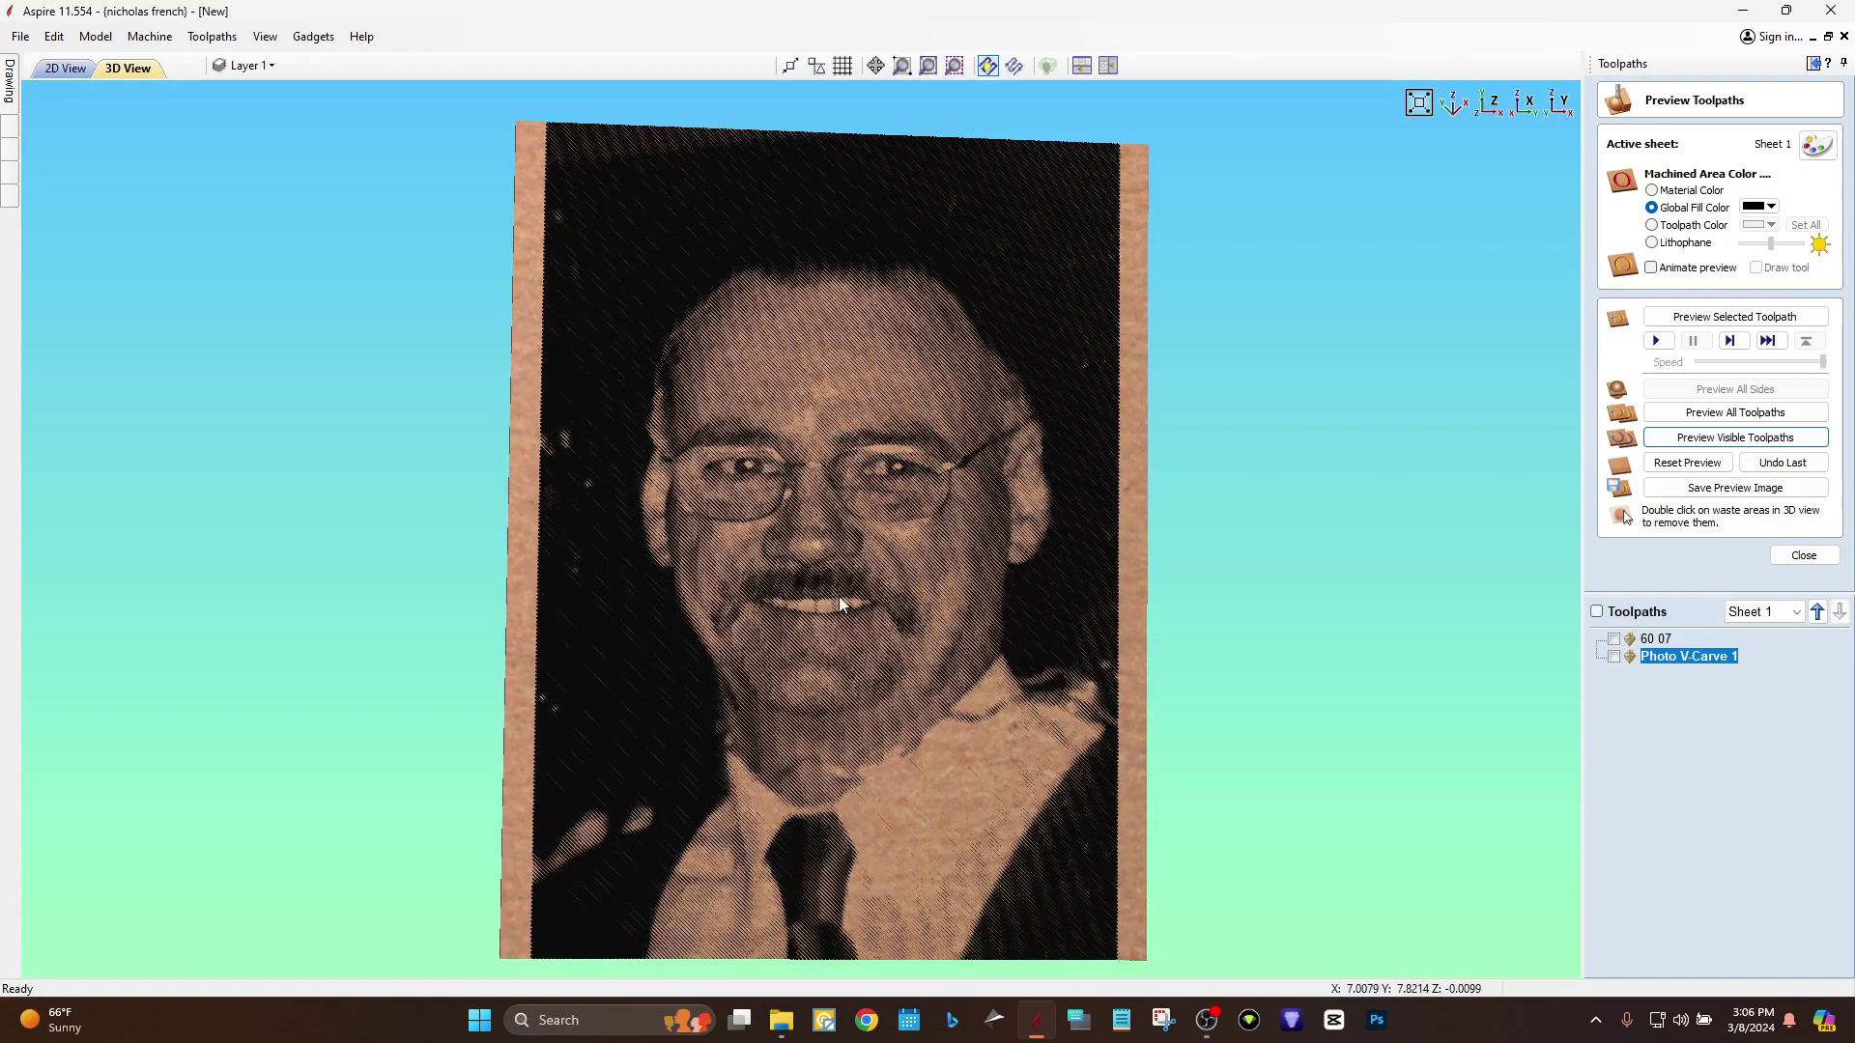
scroll(839, 594, "up", 2)
left_click_drag(843, 581, 642, 517)
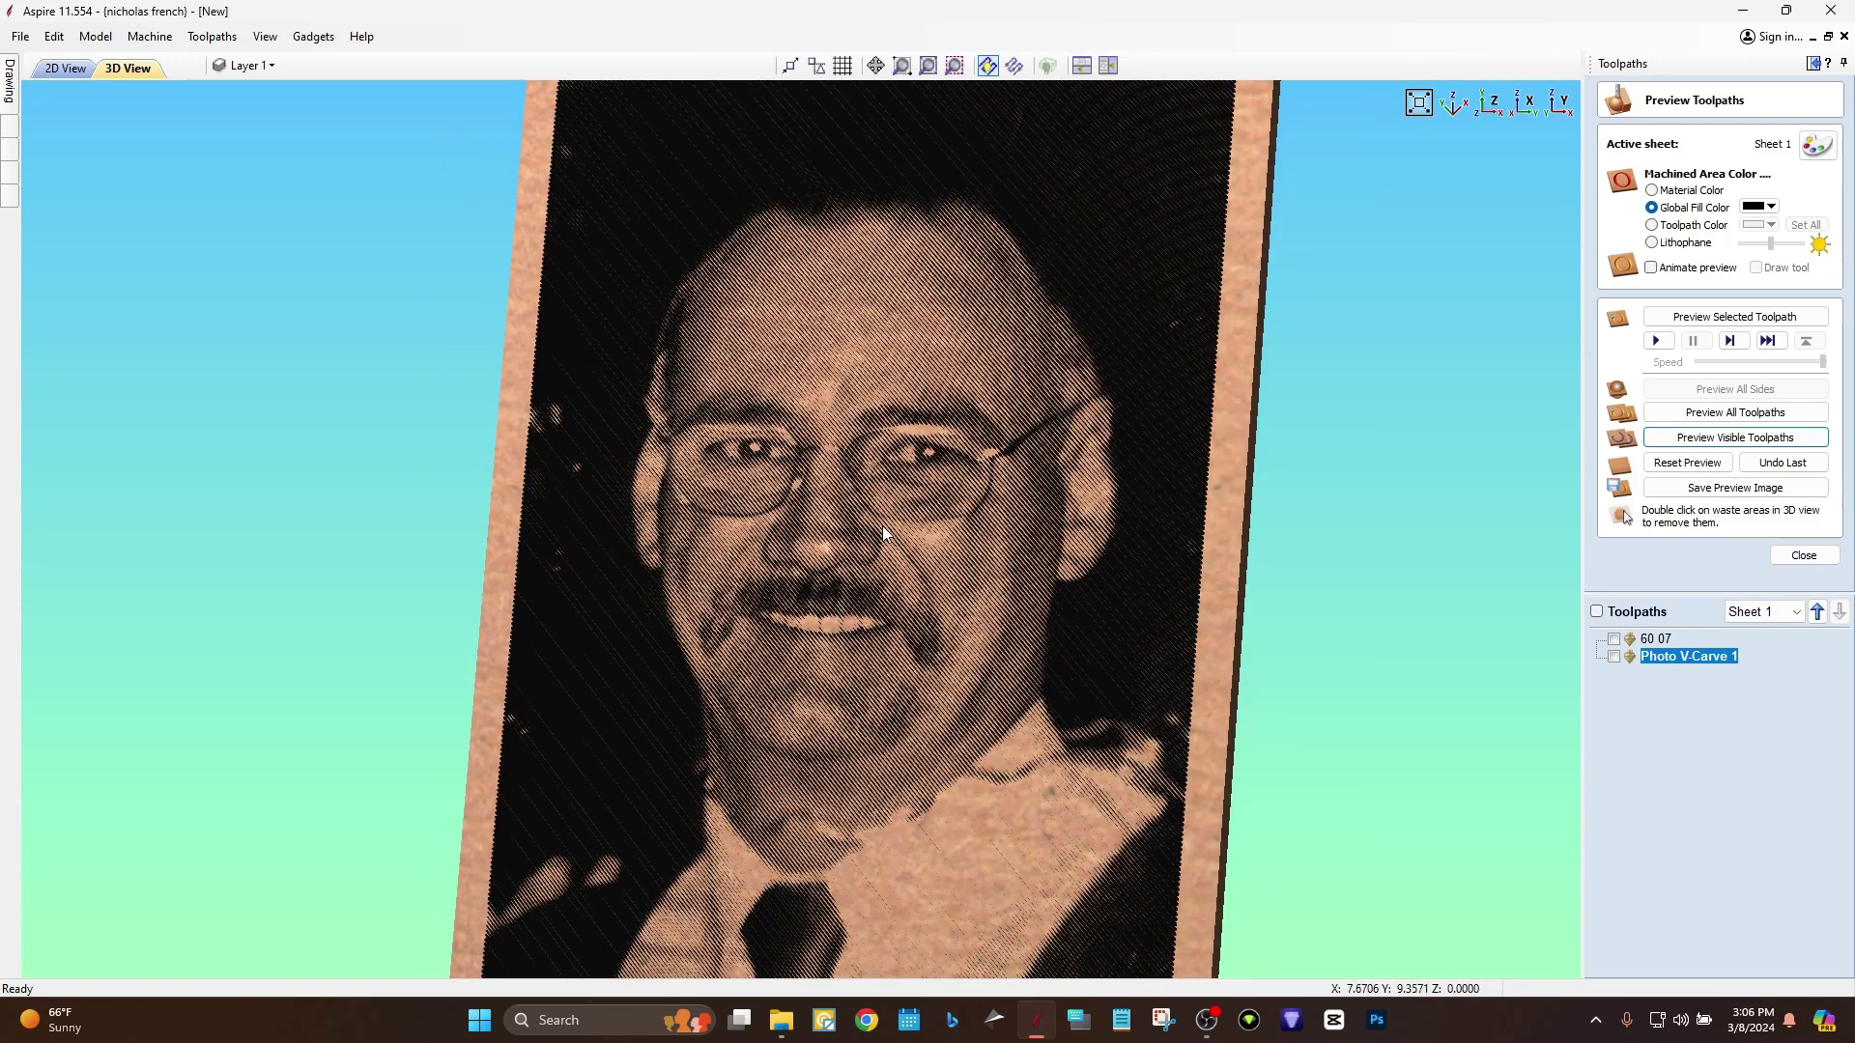
left_click_drag(1002, 533, 1051, 591)
scroll(910, 603, "up", 3)
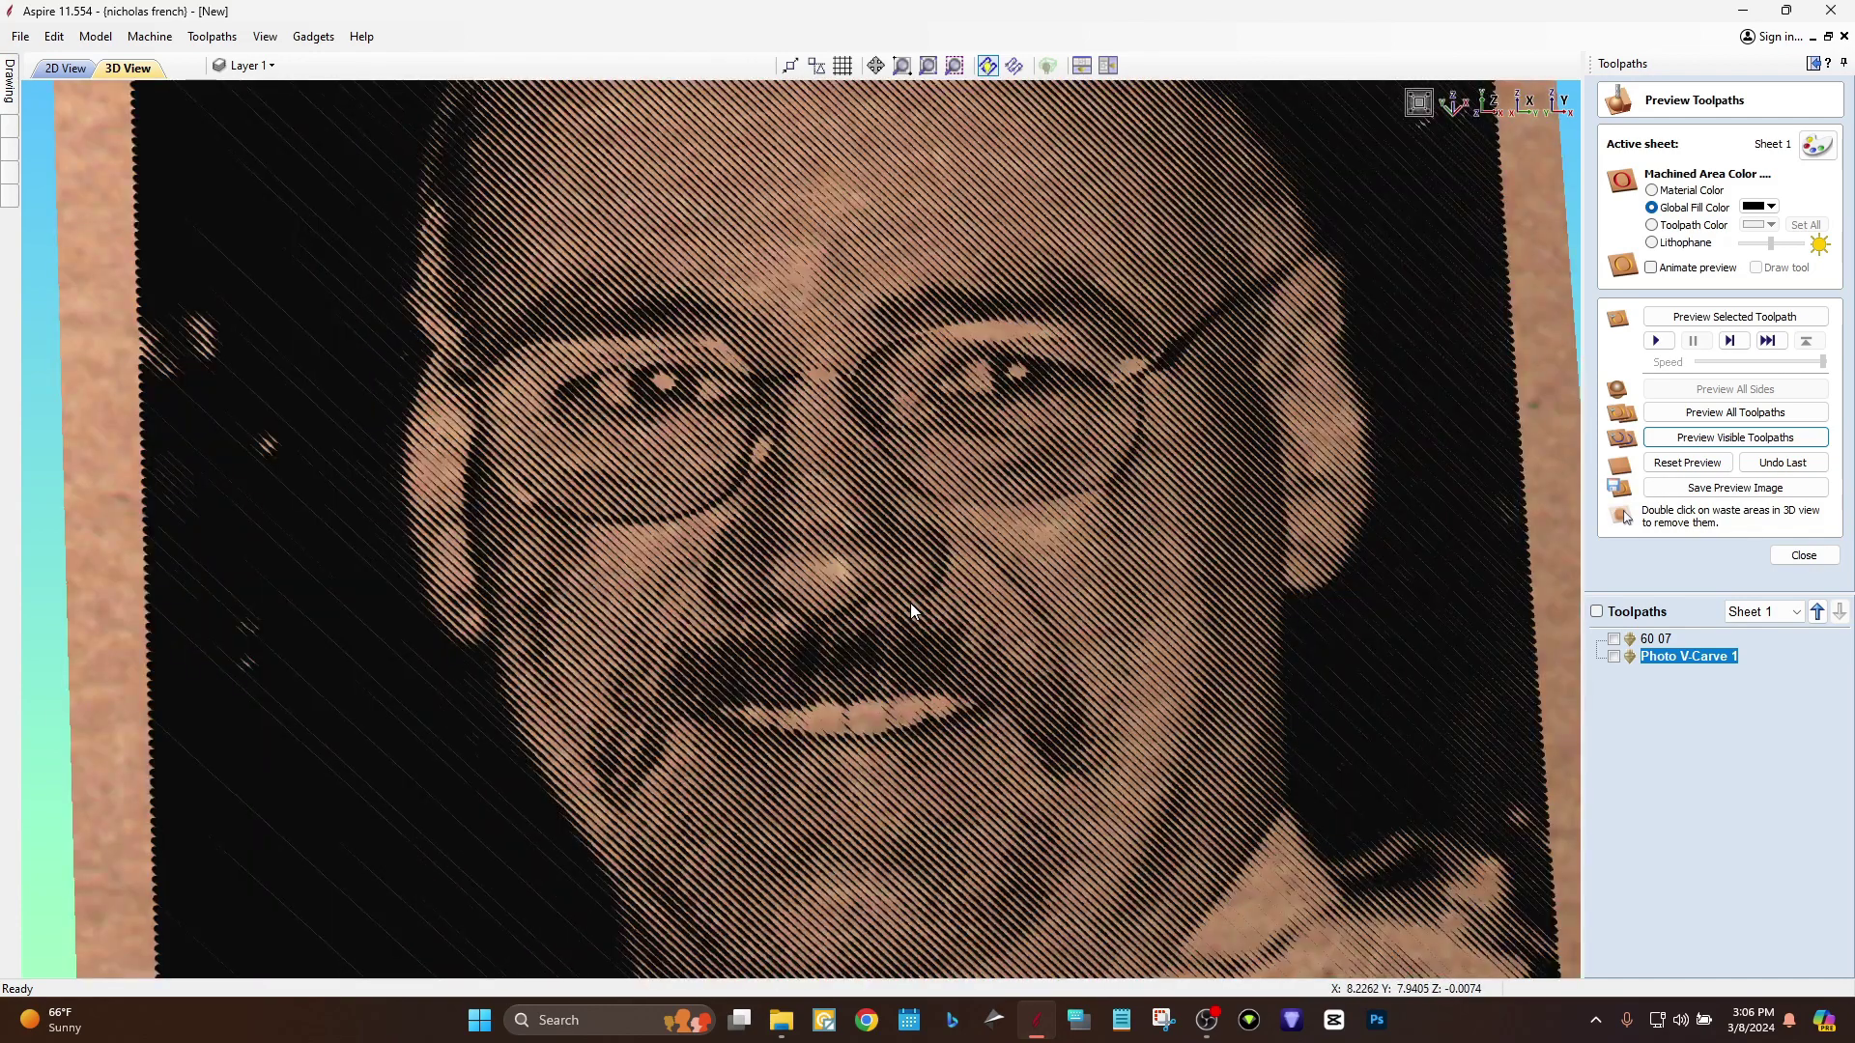
scroll(910, 603, "down", 1)
scroll(910, 602, "down", 2)
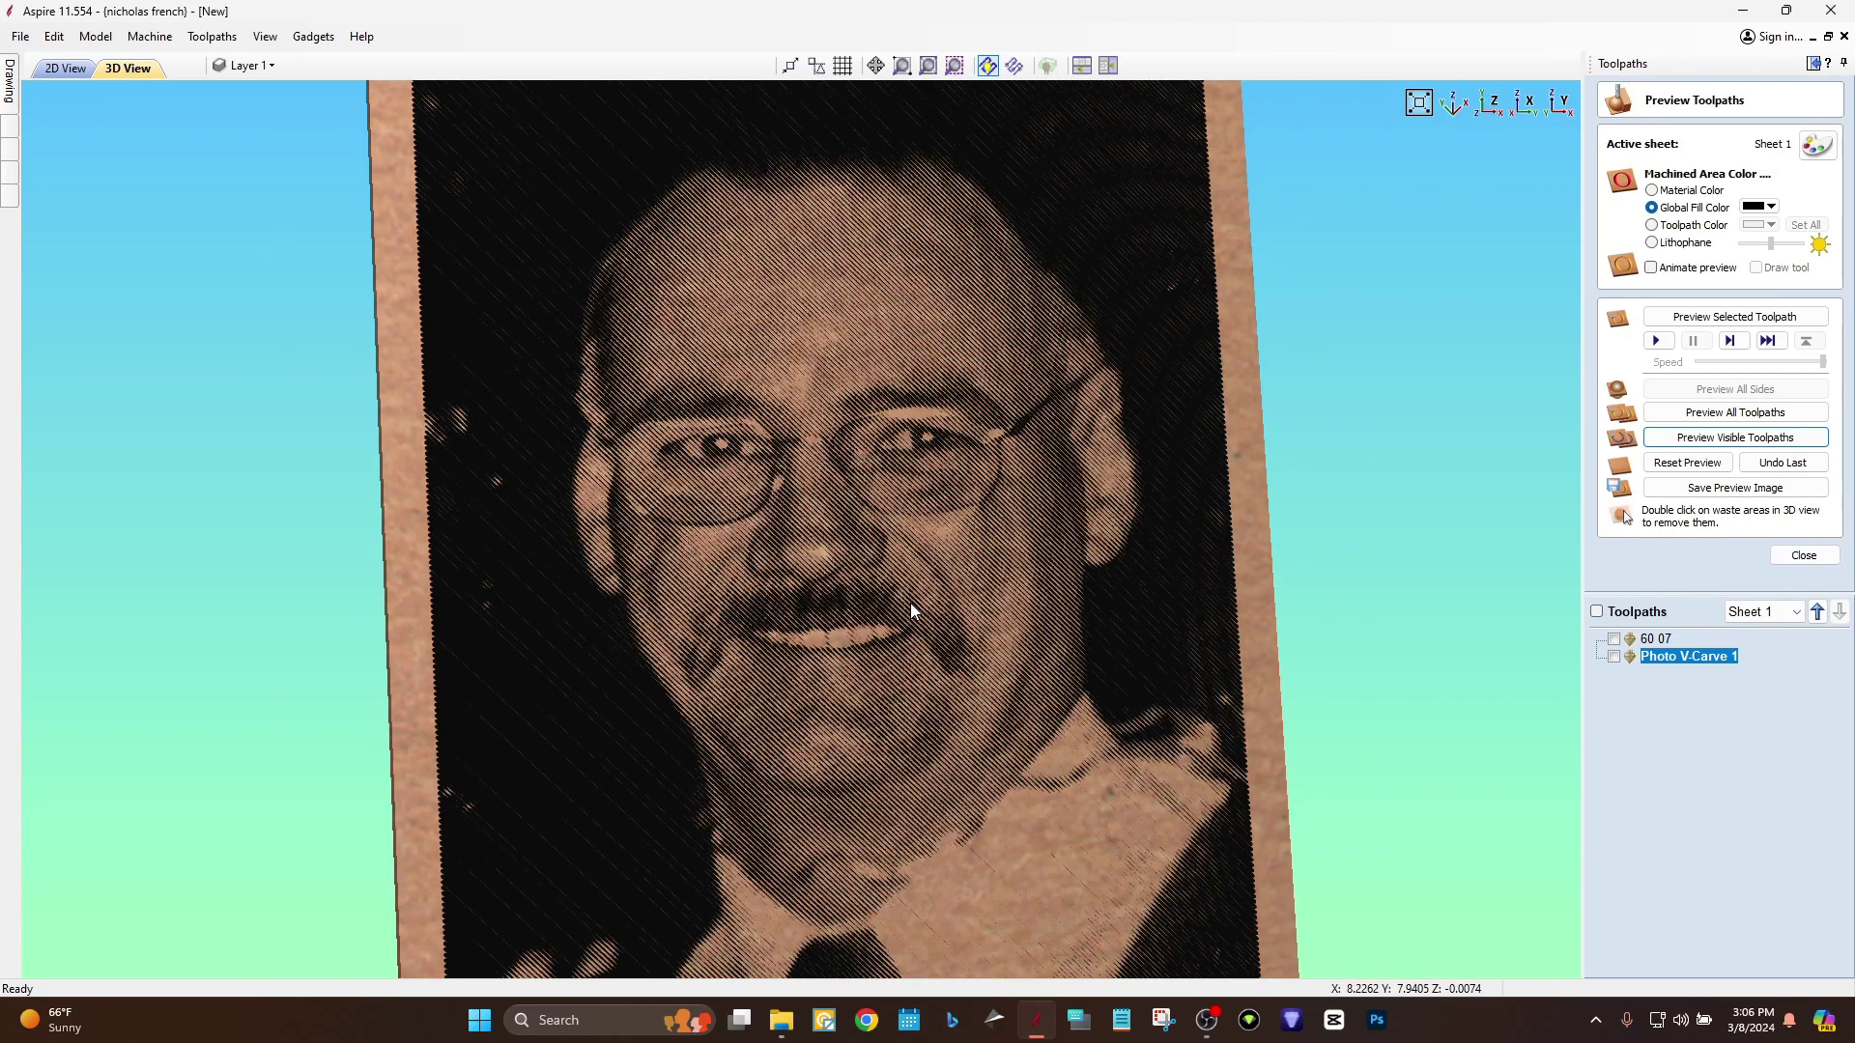
scroll(908, 603, "up", 3)
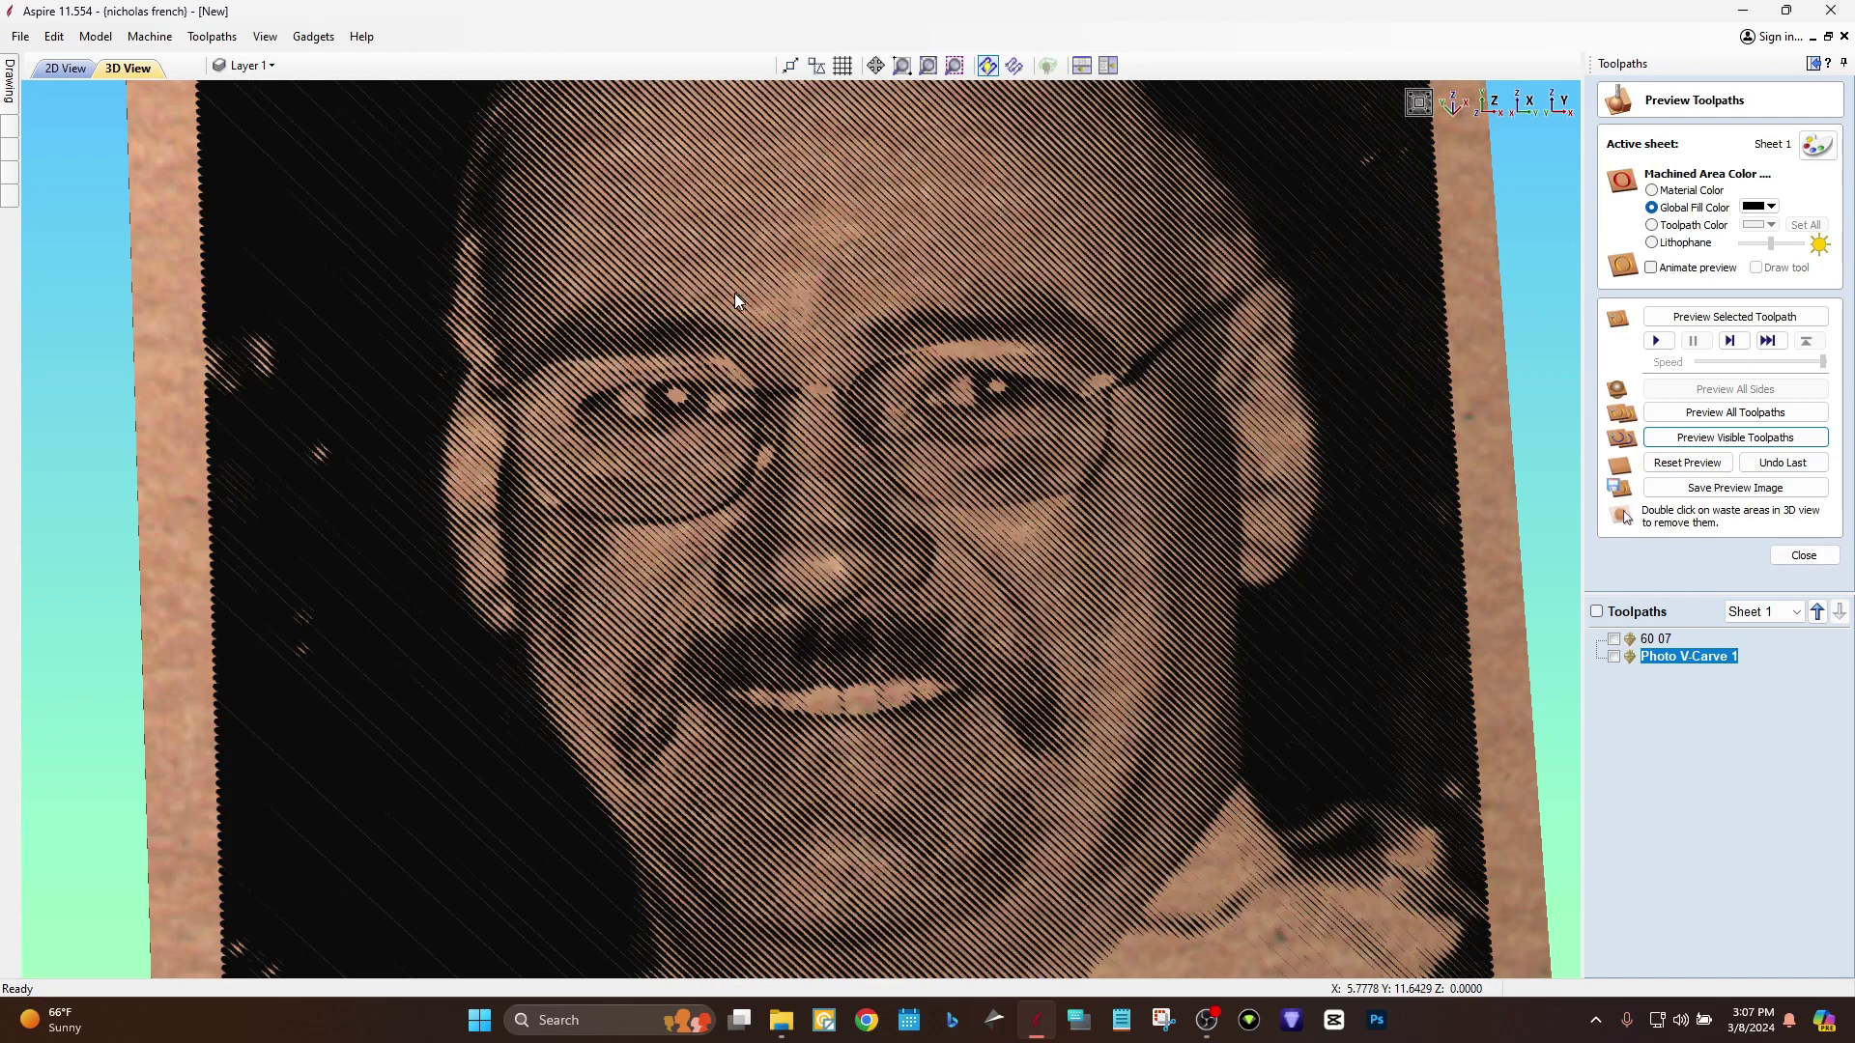
scroll(809, 322, "down", 1)
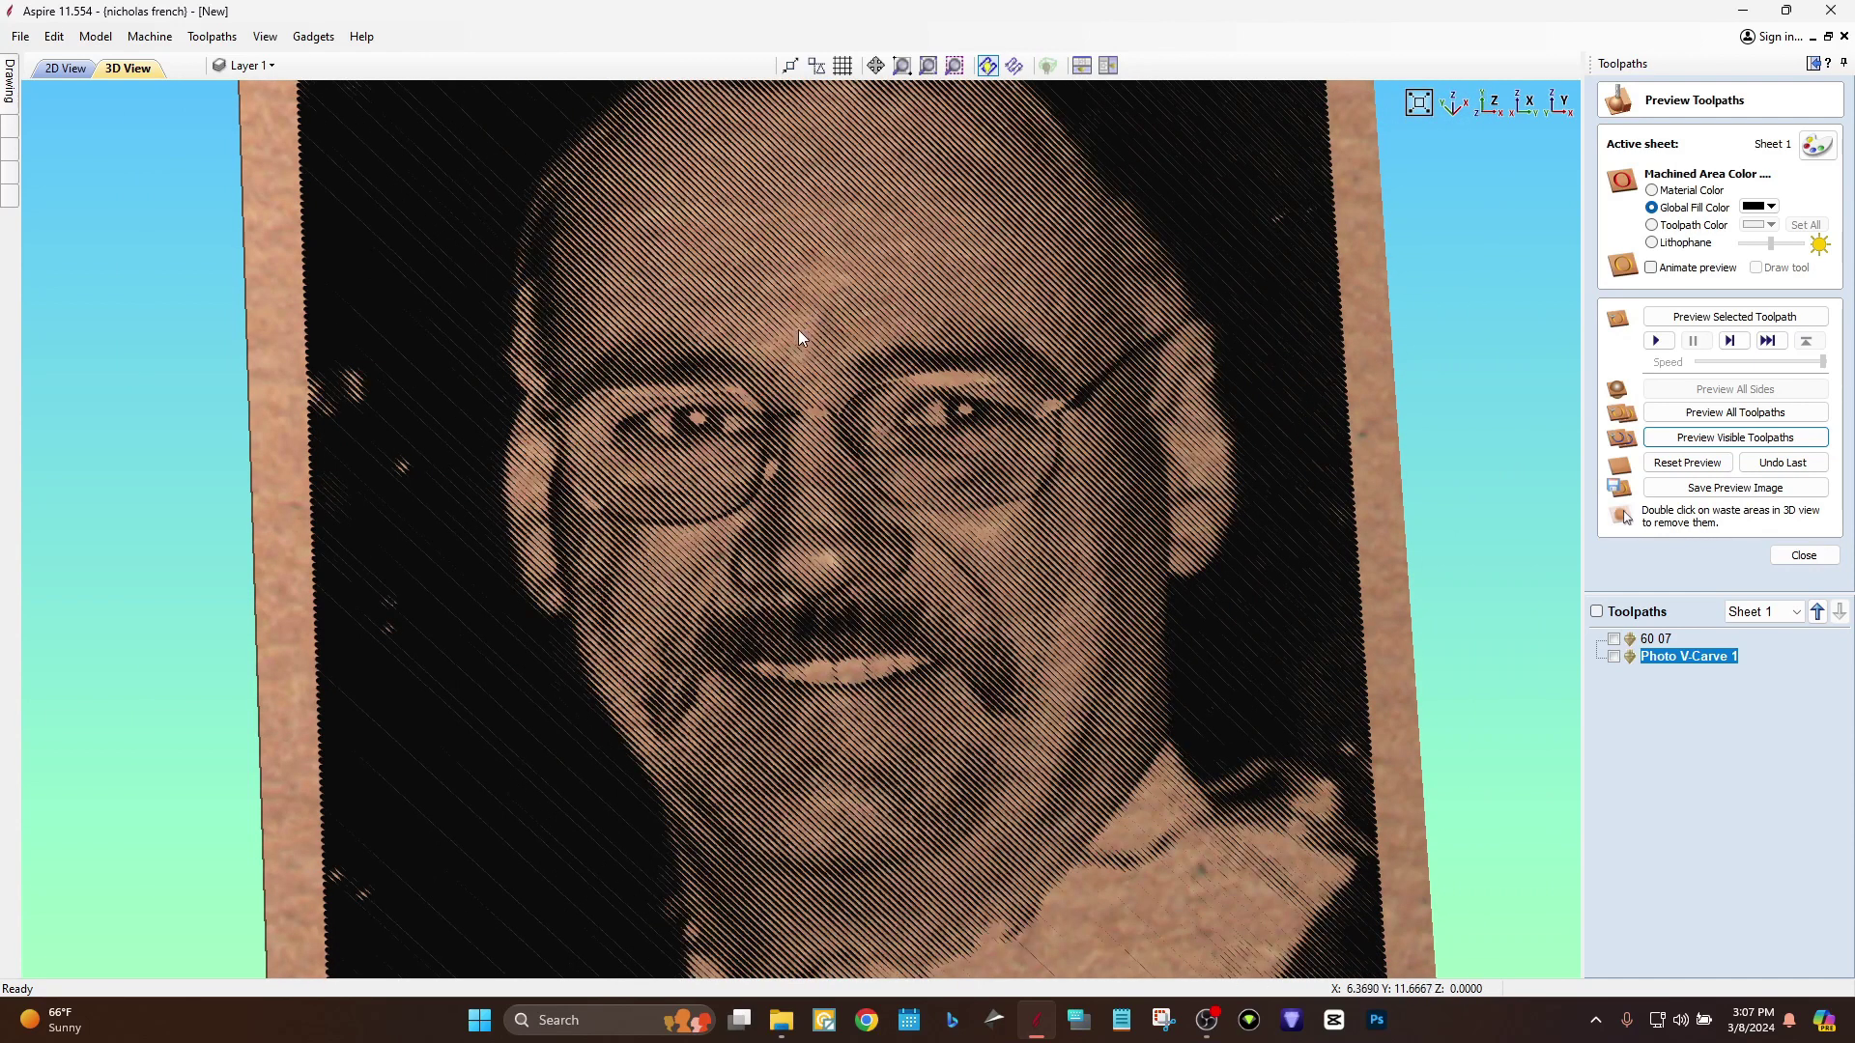
left_click_drag(798, 328, 904, 701)
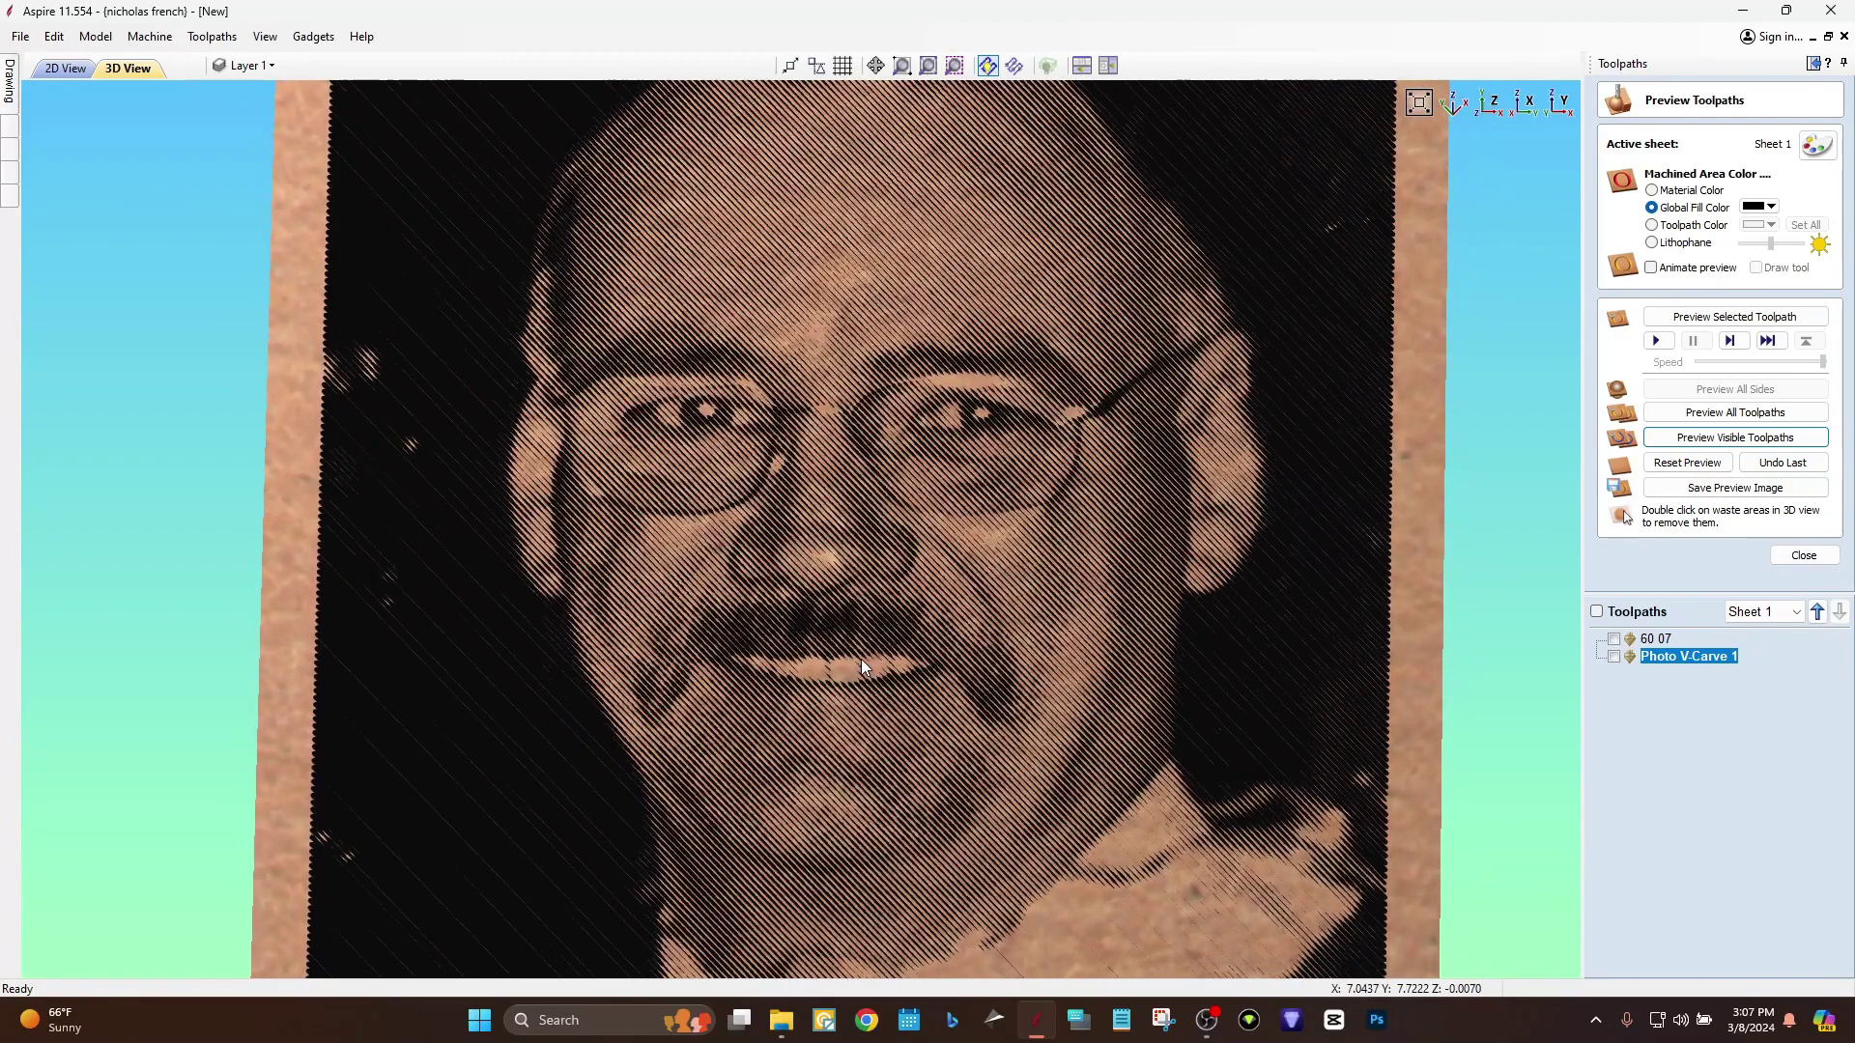
right_click_drag(802, 562, 820, 674)
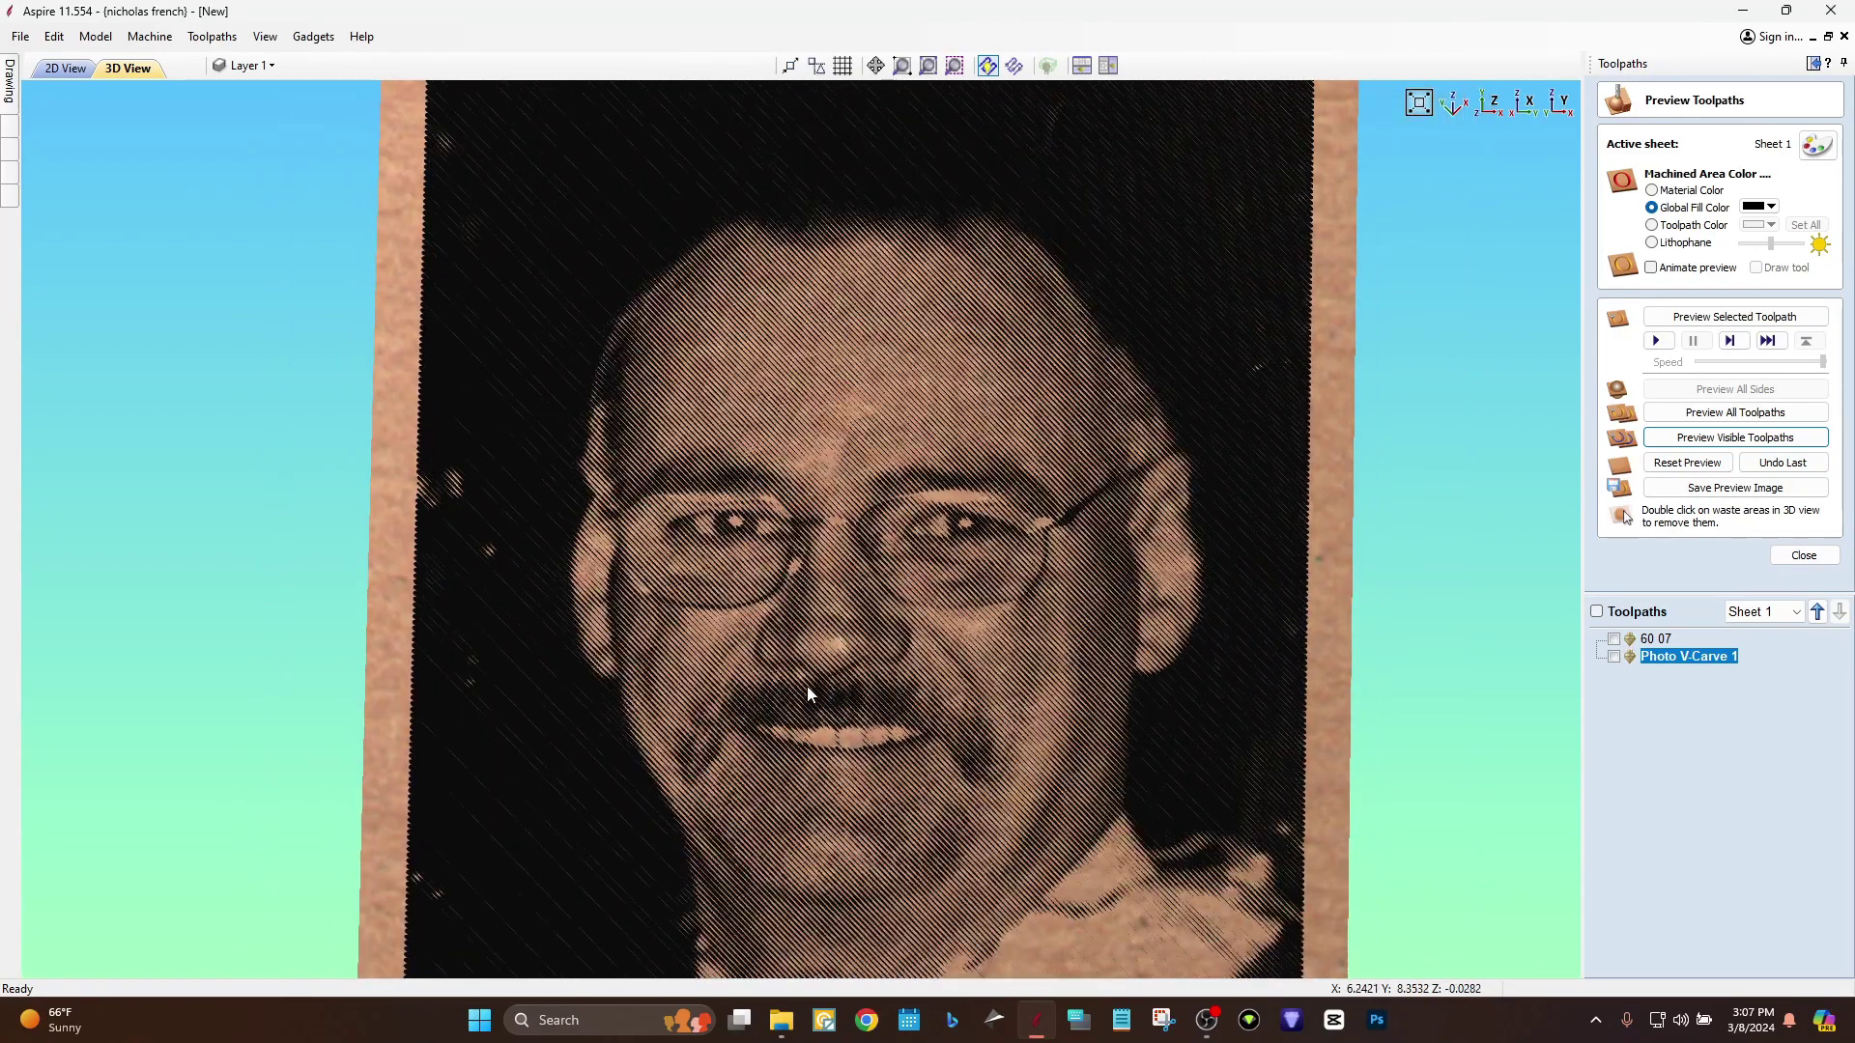
Set the Photo V-Carve 1 raster line angle to 47 degrees, recalculate the toolpath, and preview only that toolpath on the reset material.
left_click_drag(808, 686, 589, 688)
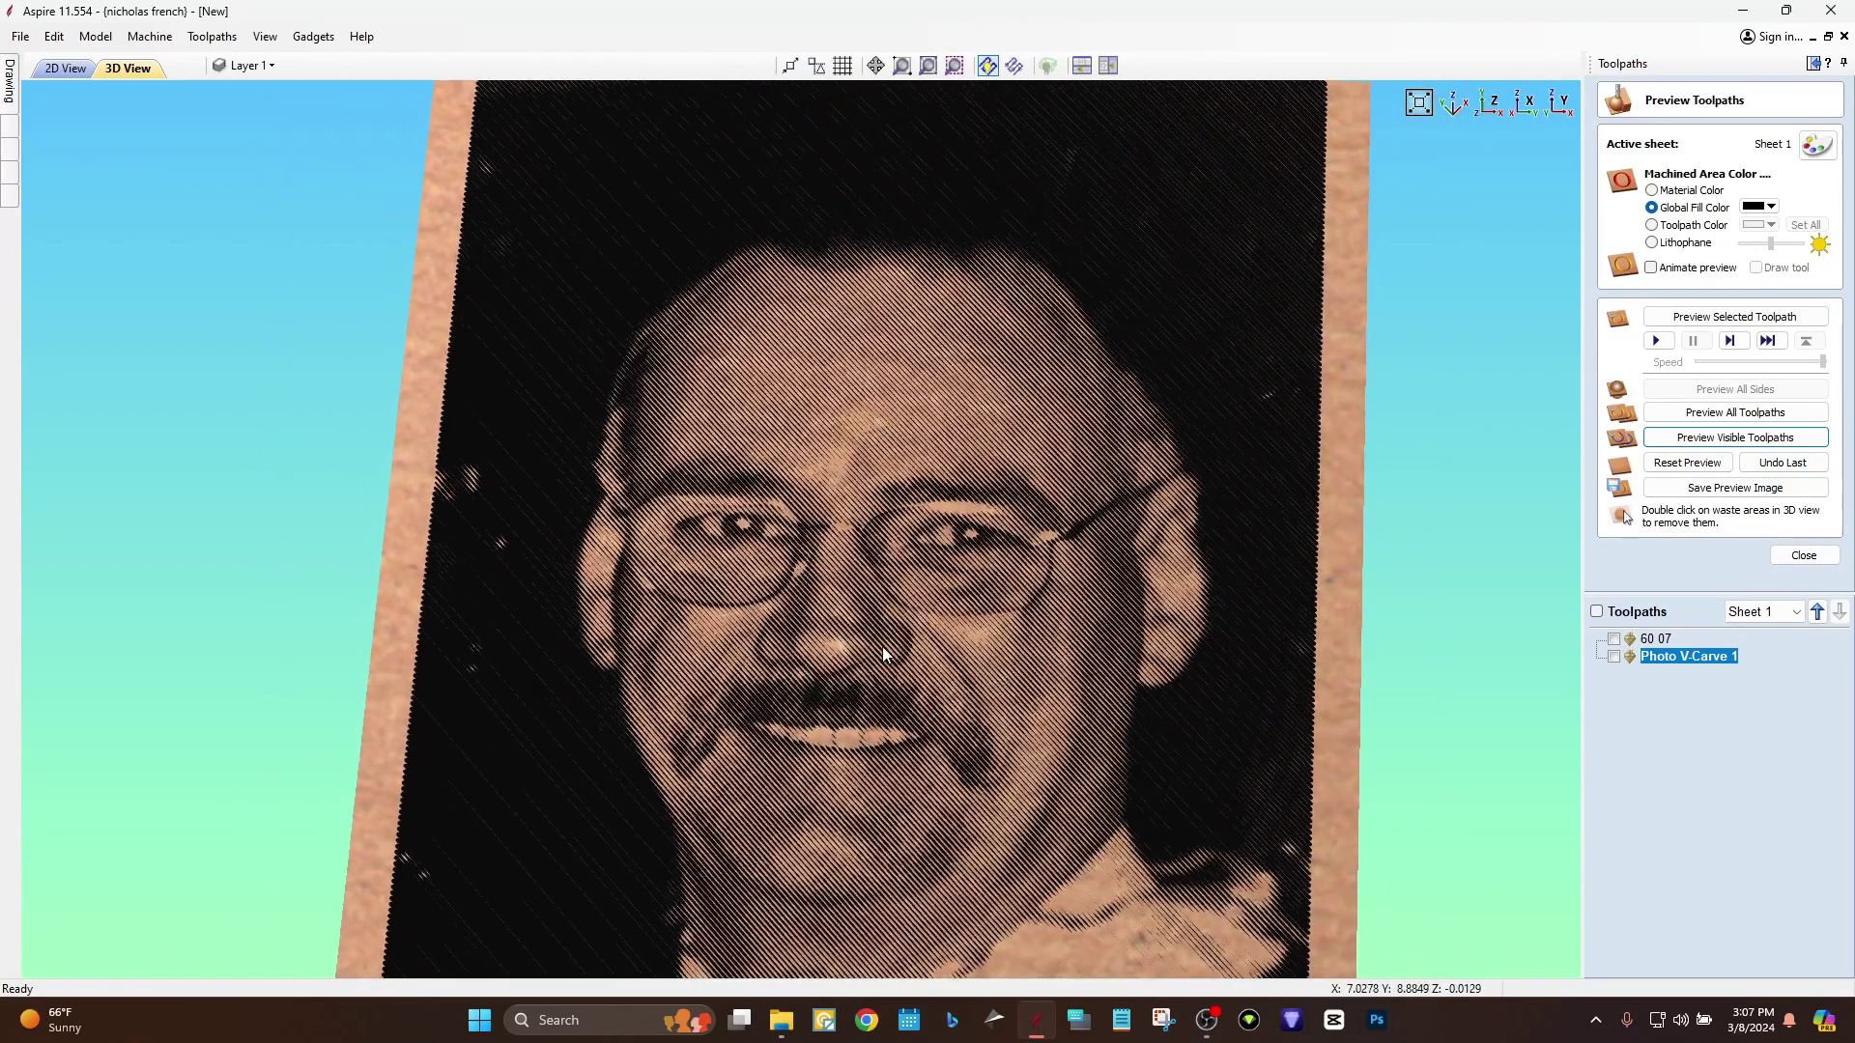
left_click_drag(883, 647, 778, 641)
scroll(923, 645, "down", 2)
left_click_drag(977, 536, 1082, 686)
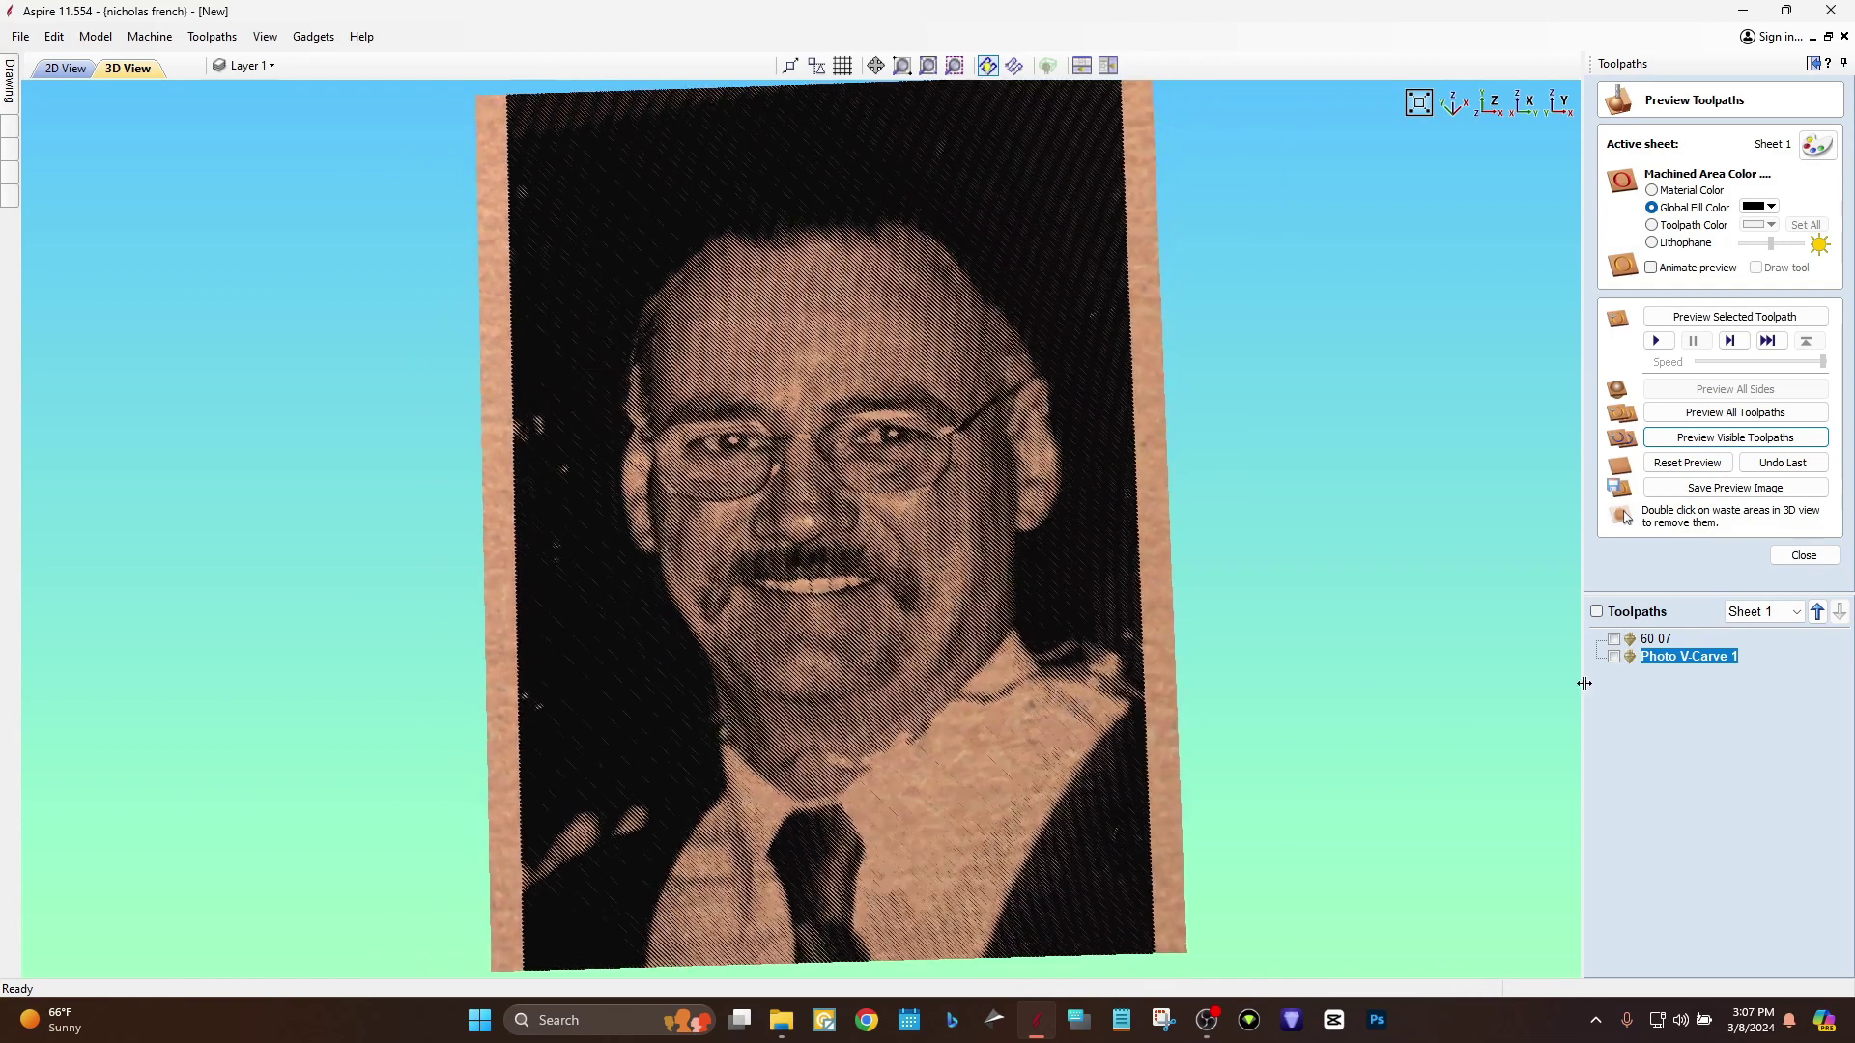
double_click(1658, 657)
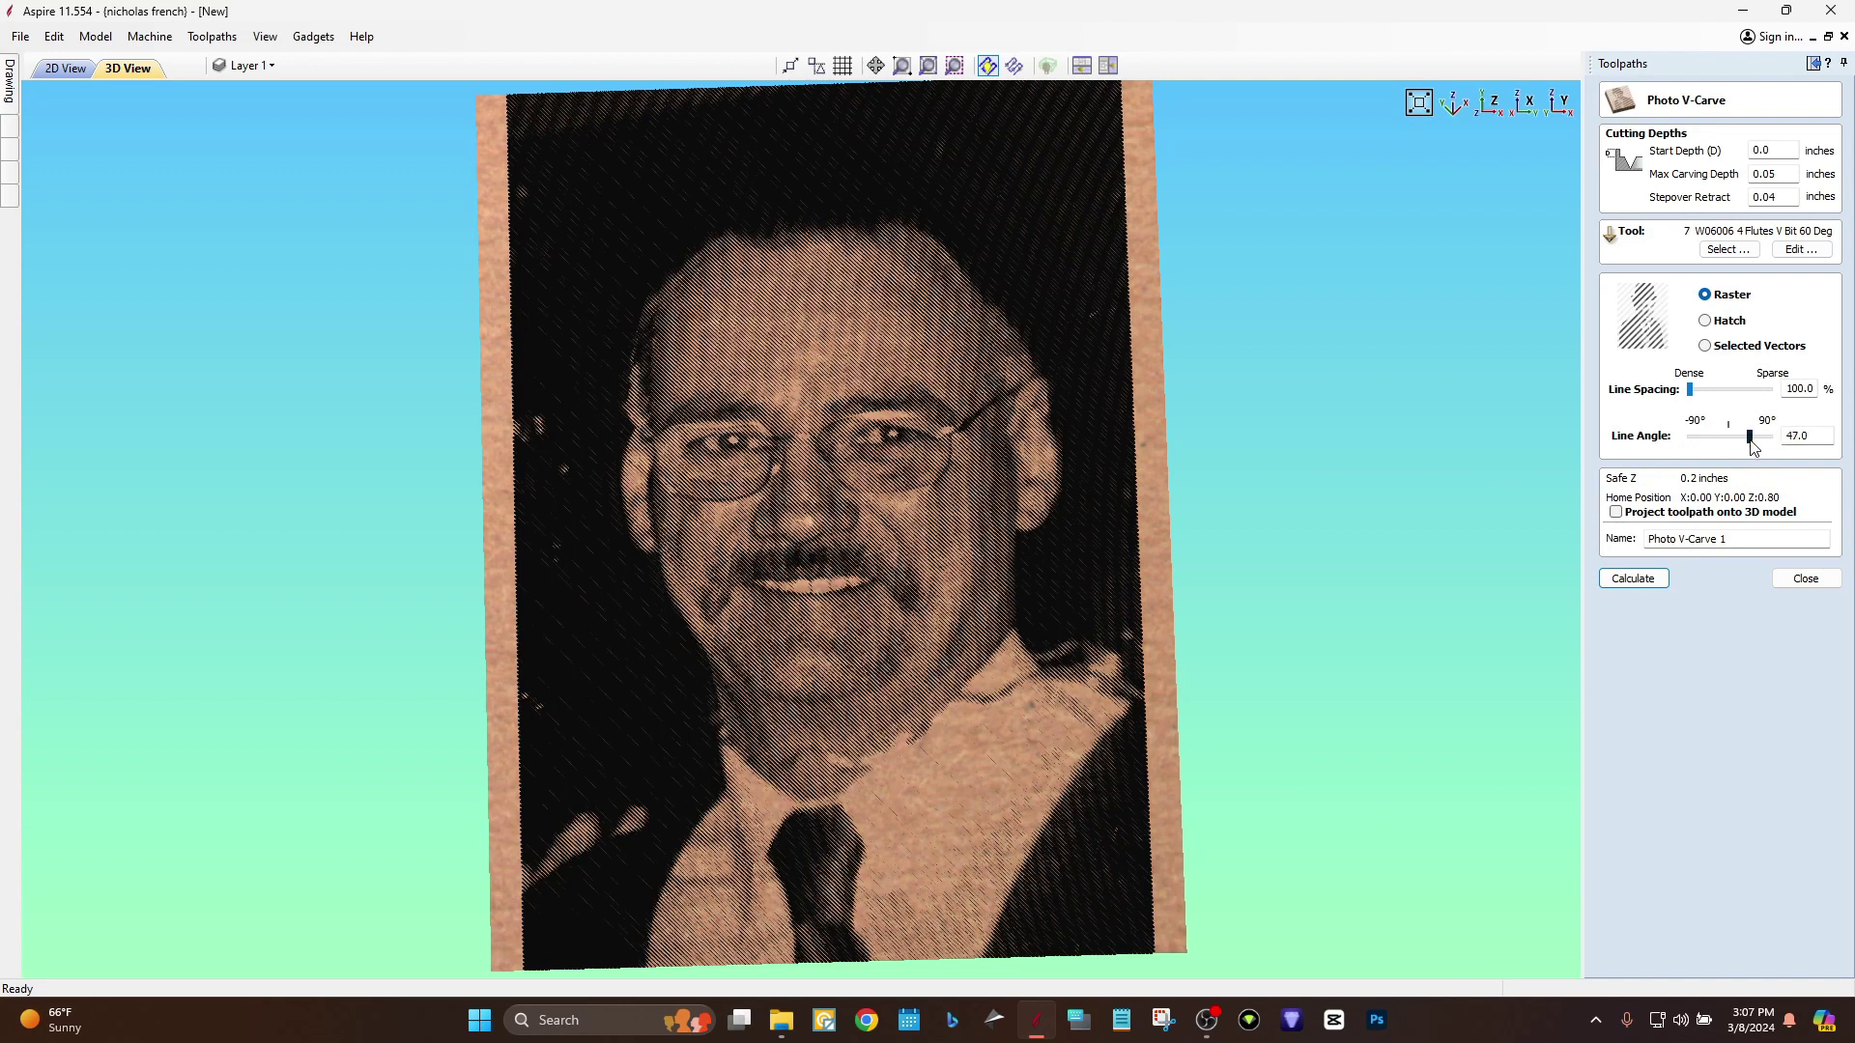
left_click(1633, 579)
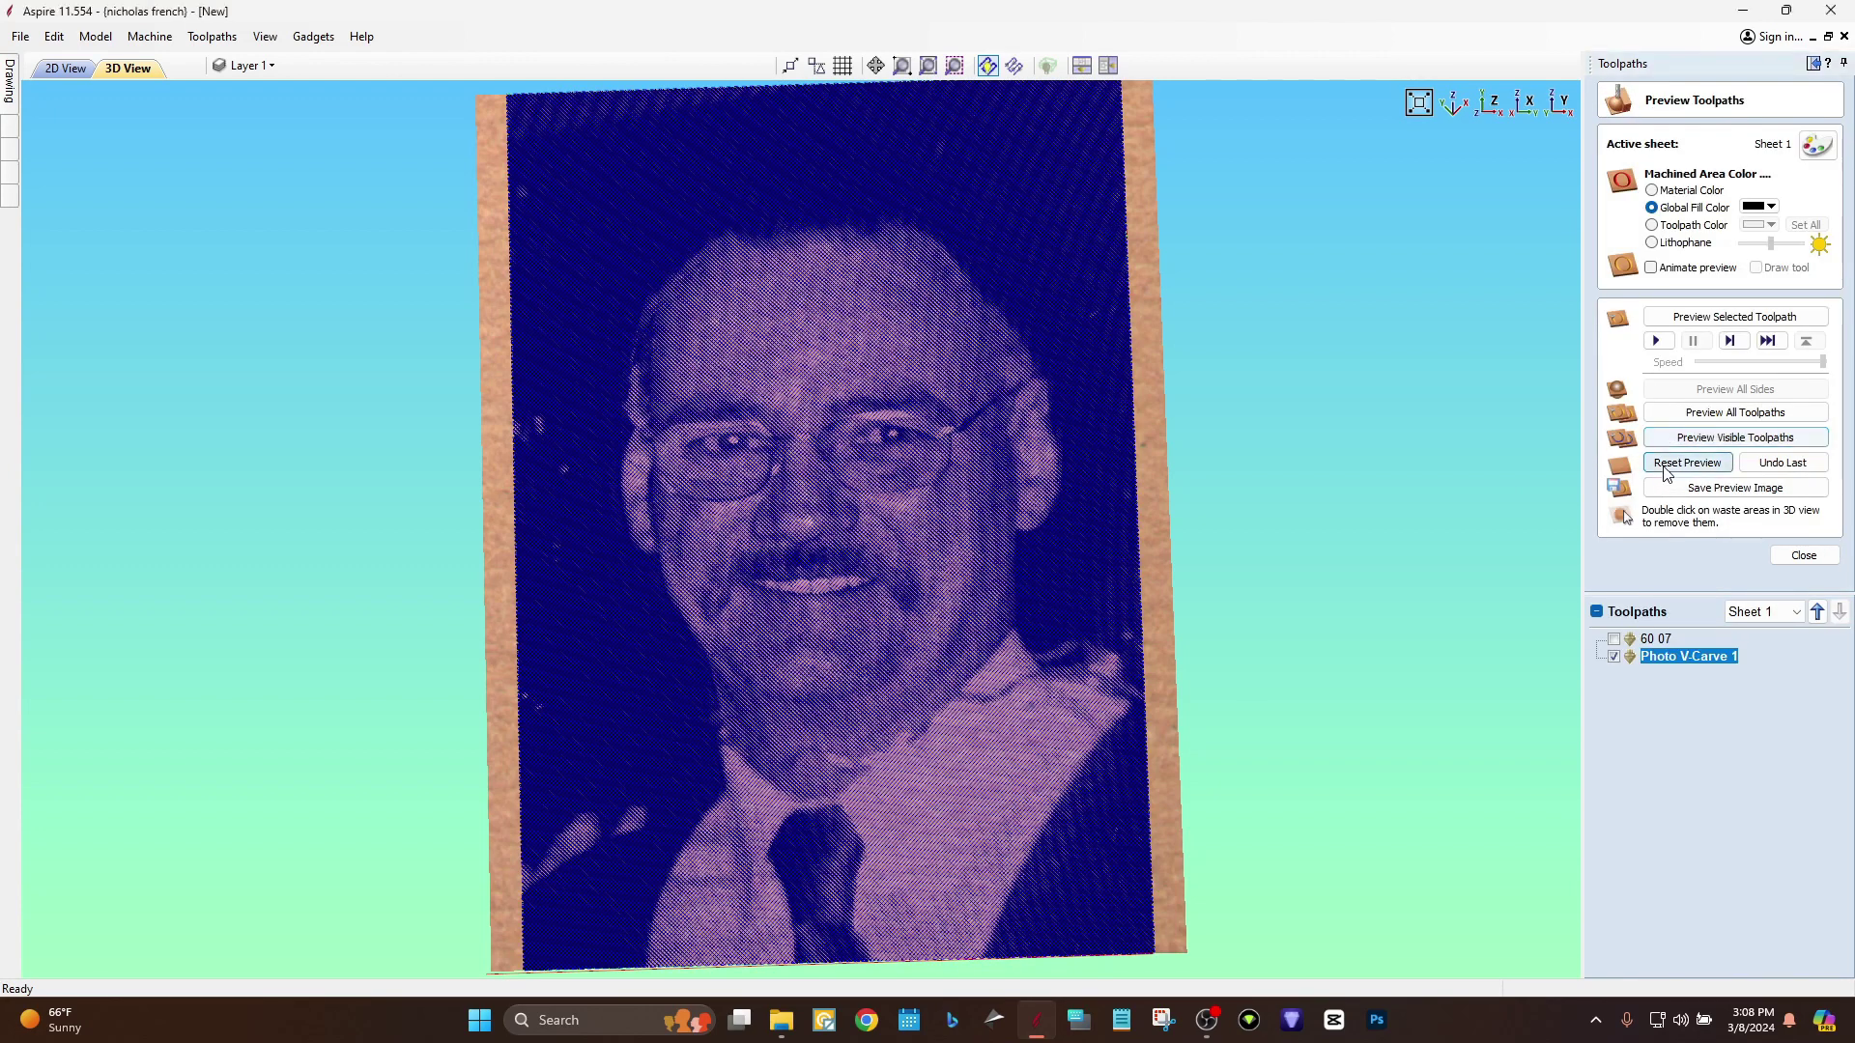
left_click(1680, 460)
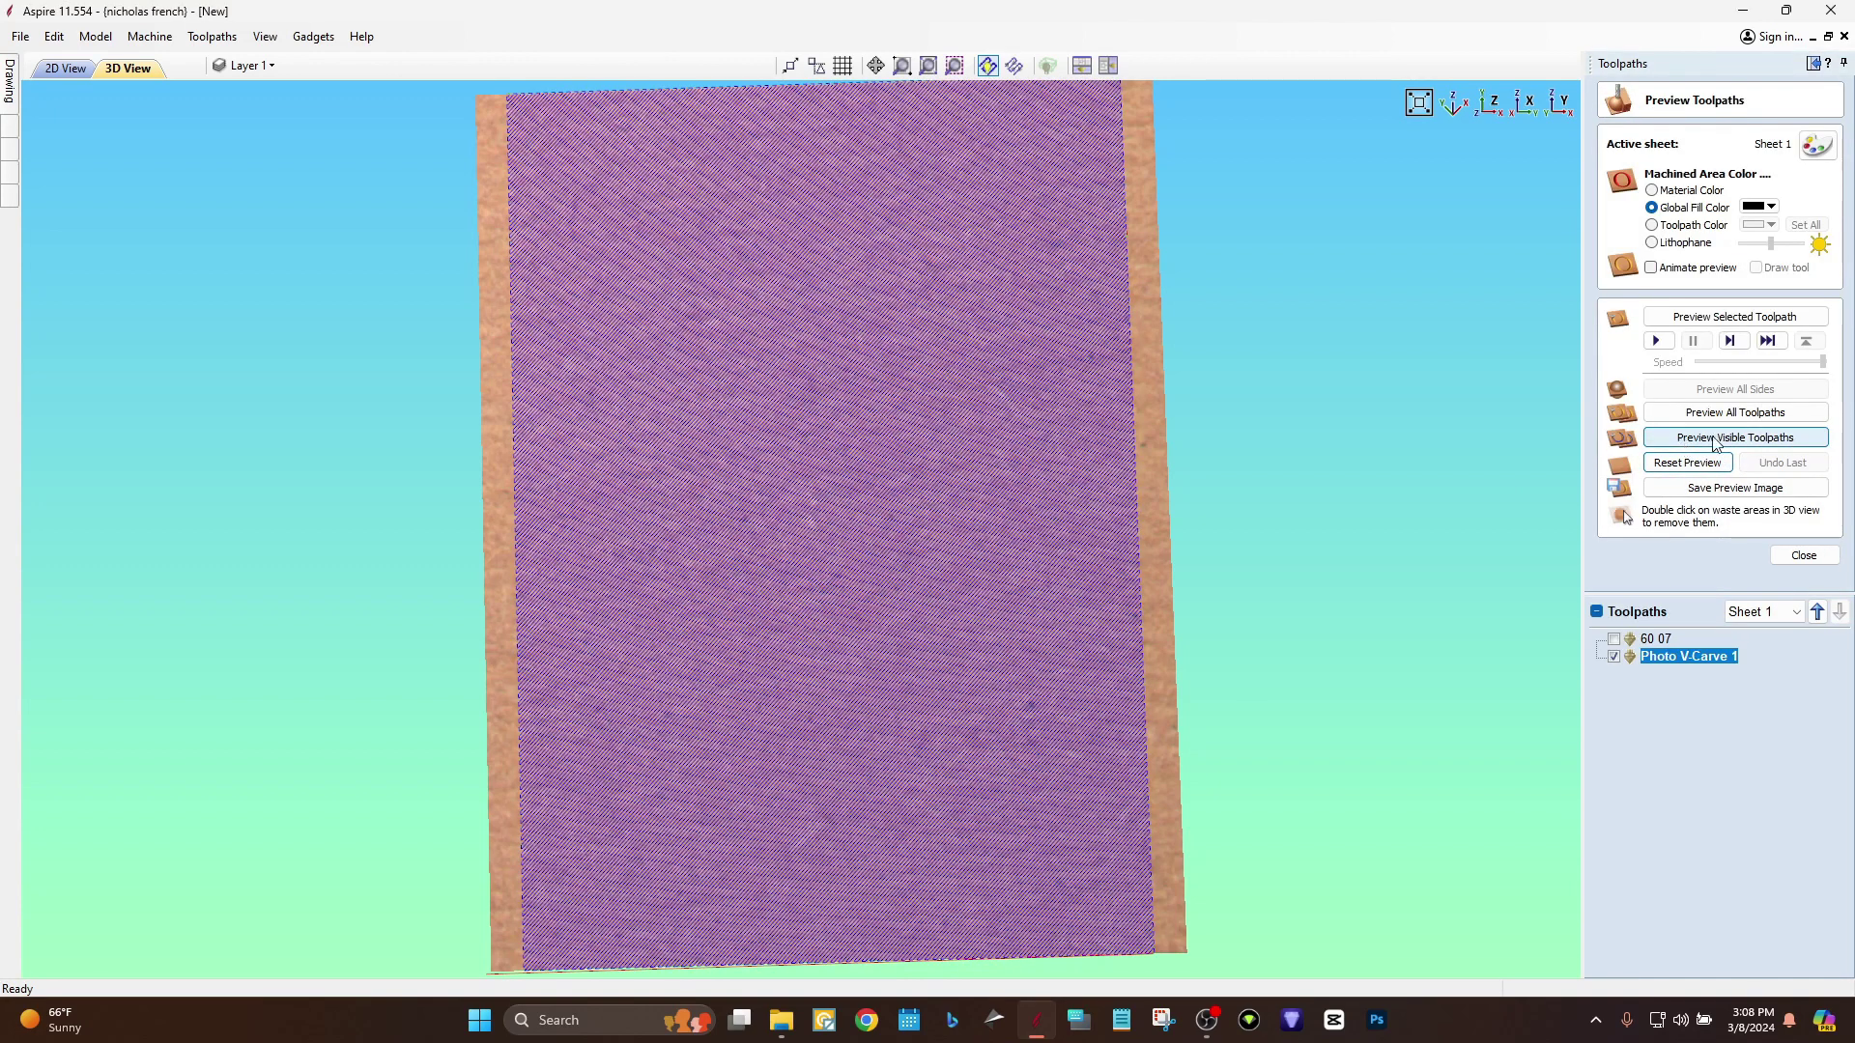
left_click(1701, 440)
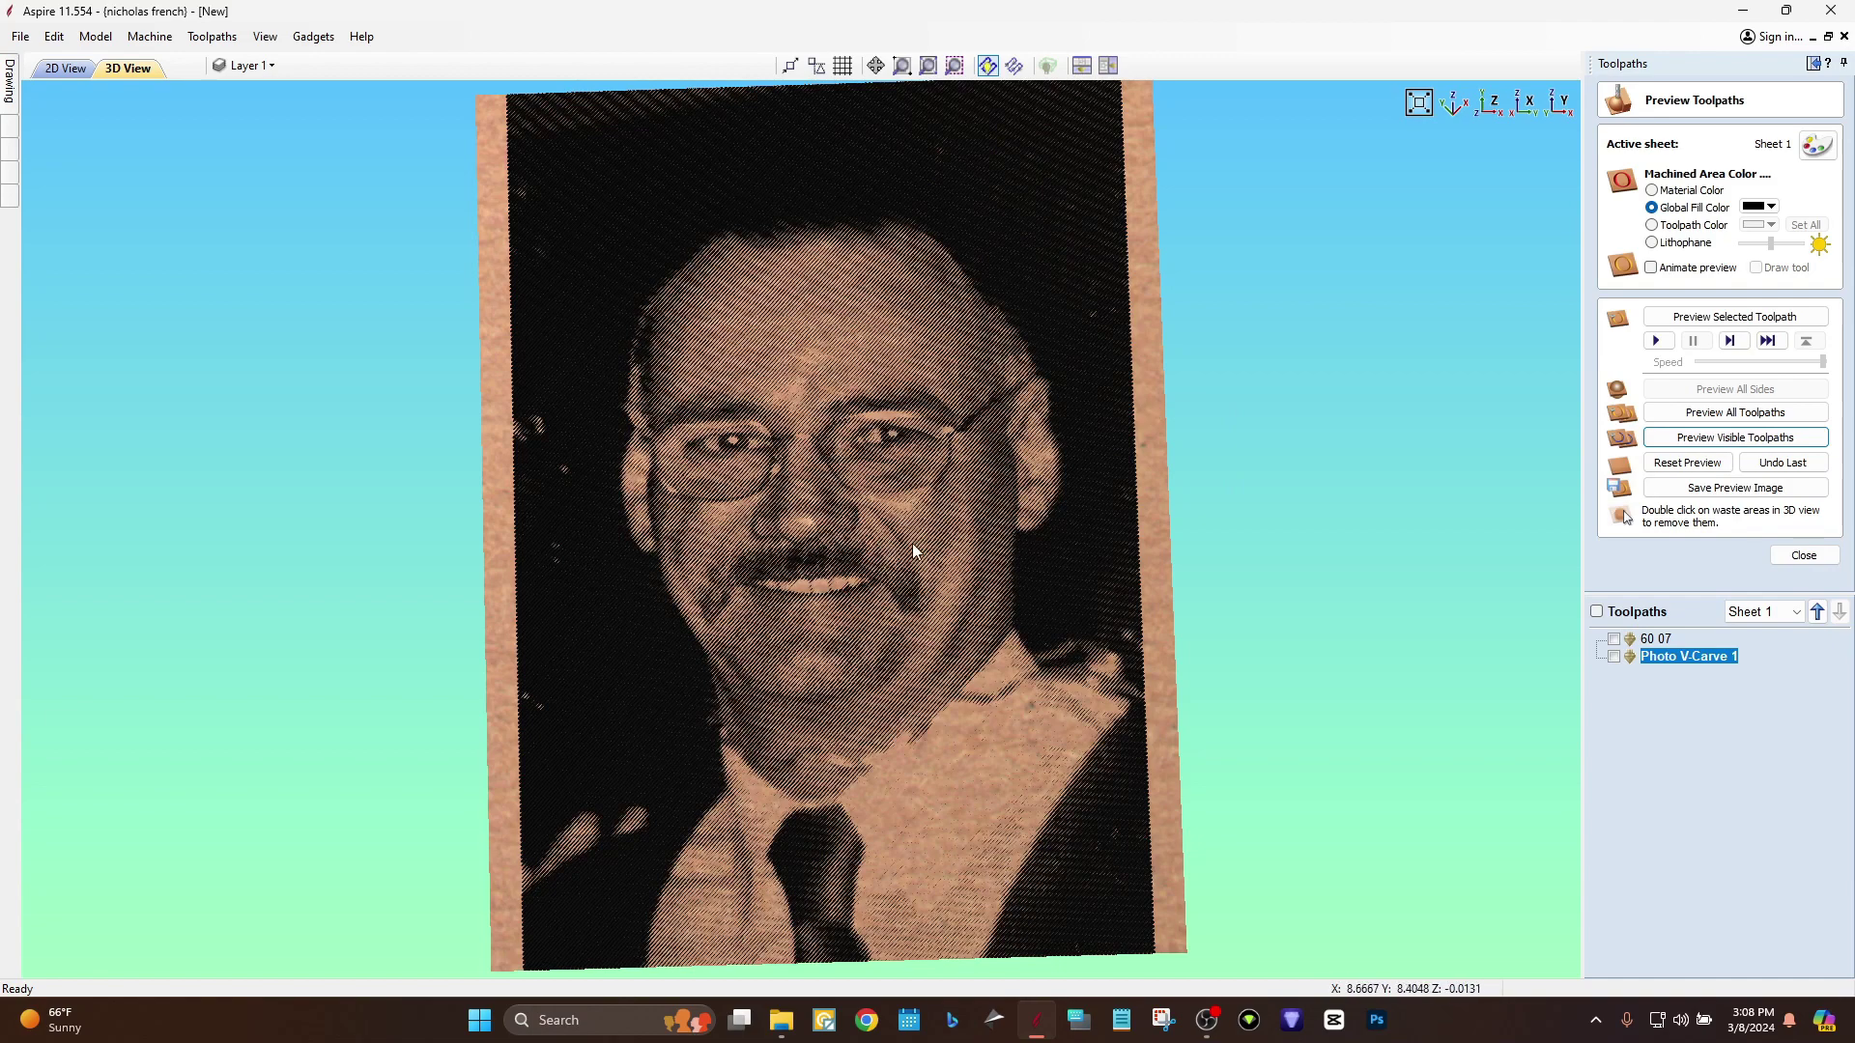
Examine the angled line pattern of the recalculated carving across the face, shirt collar, tie and lower edge.
left_click_drag(860, 543, 566, 637)
scroll(860, 513, "up", 3)
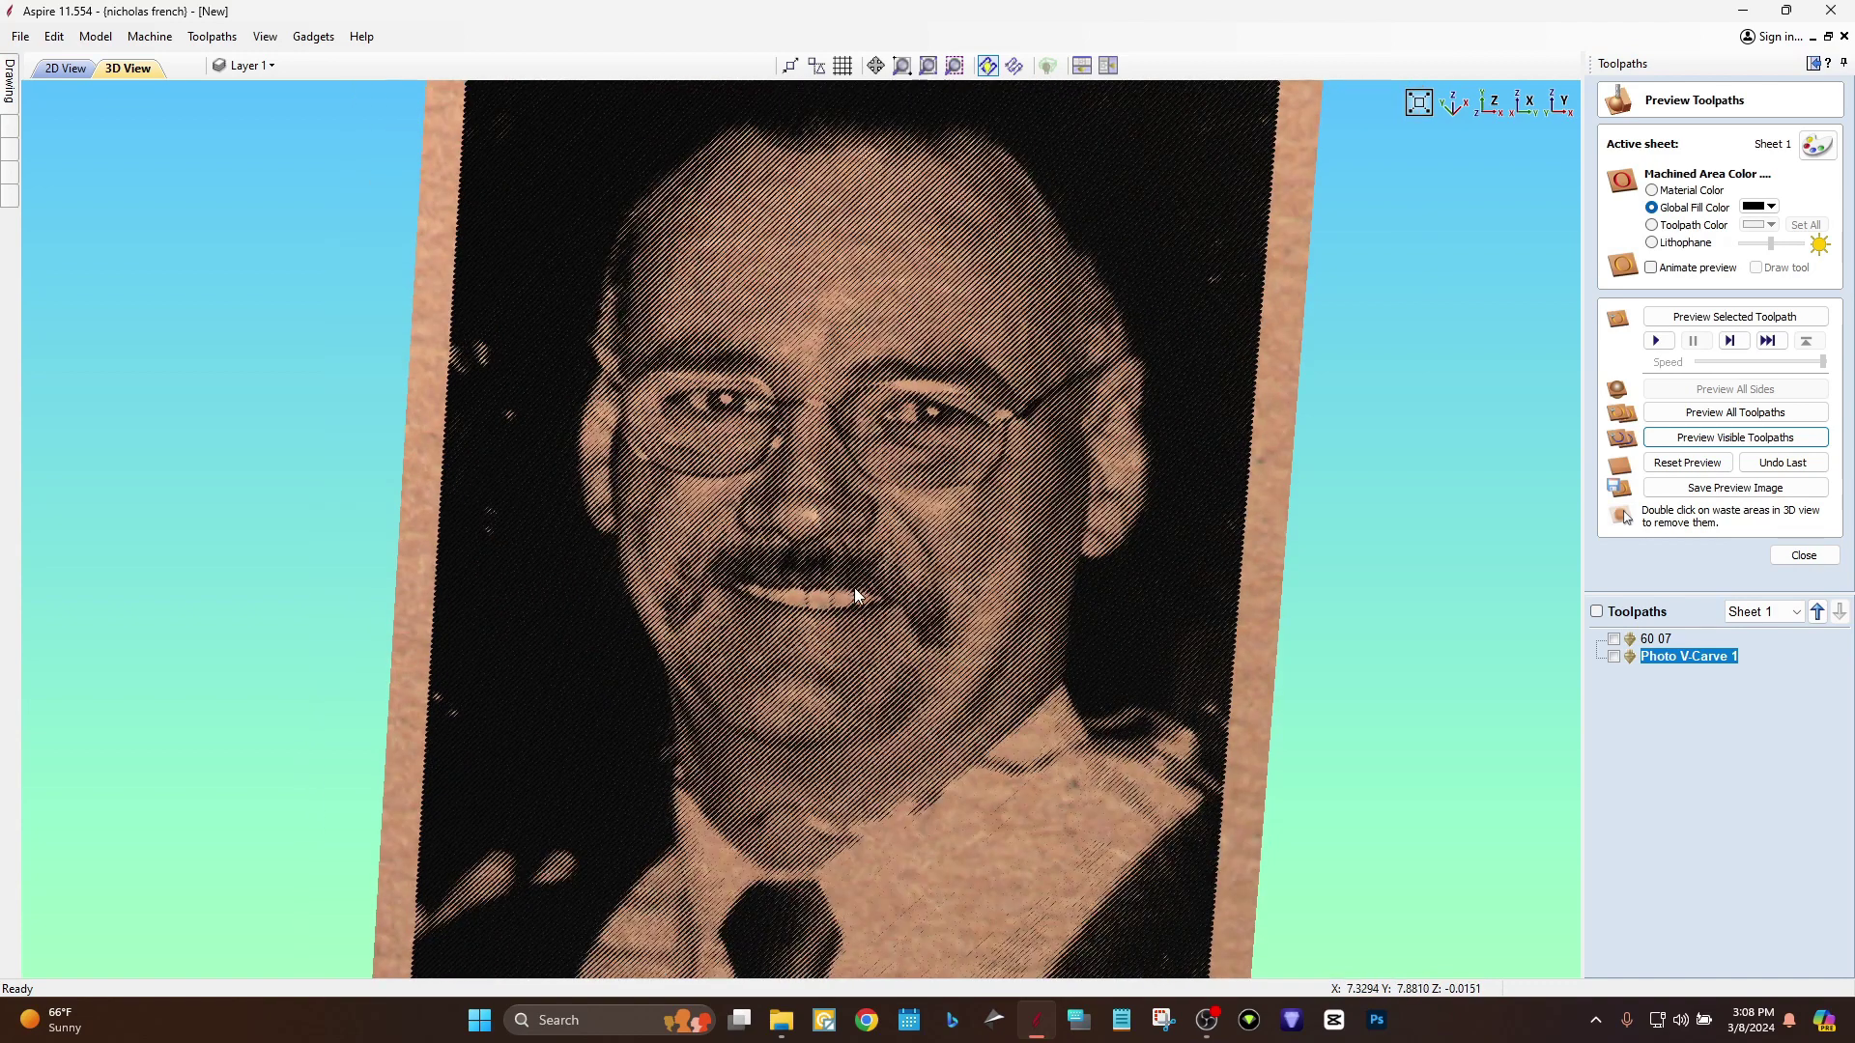
left_click_drag(856, 595, 1065, 629)
left_click_drag(908, 630, 835, 471)
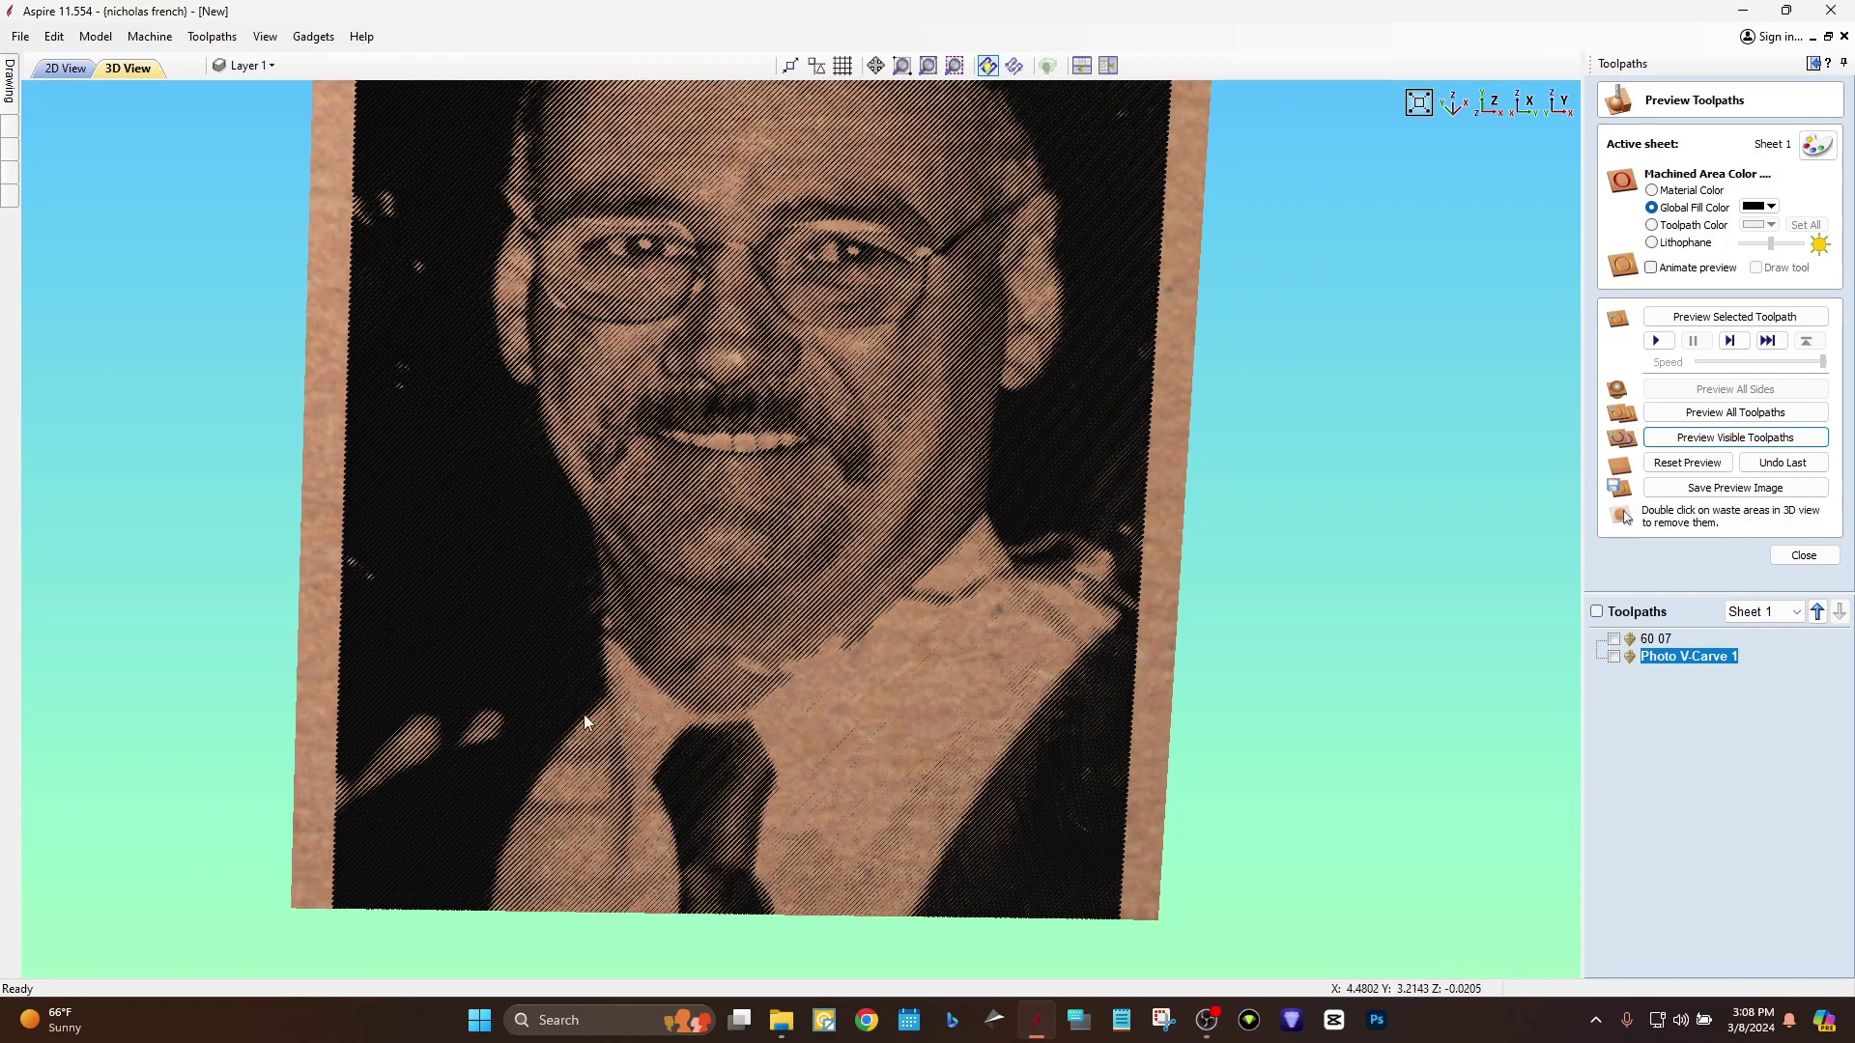
left_click_drag(645, 713, 854, 454)
middle_click_drag(1023, 736, 891, 552)
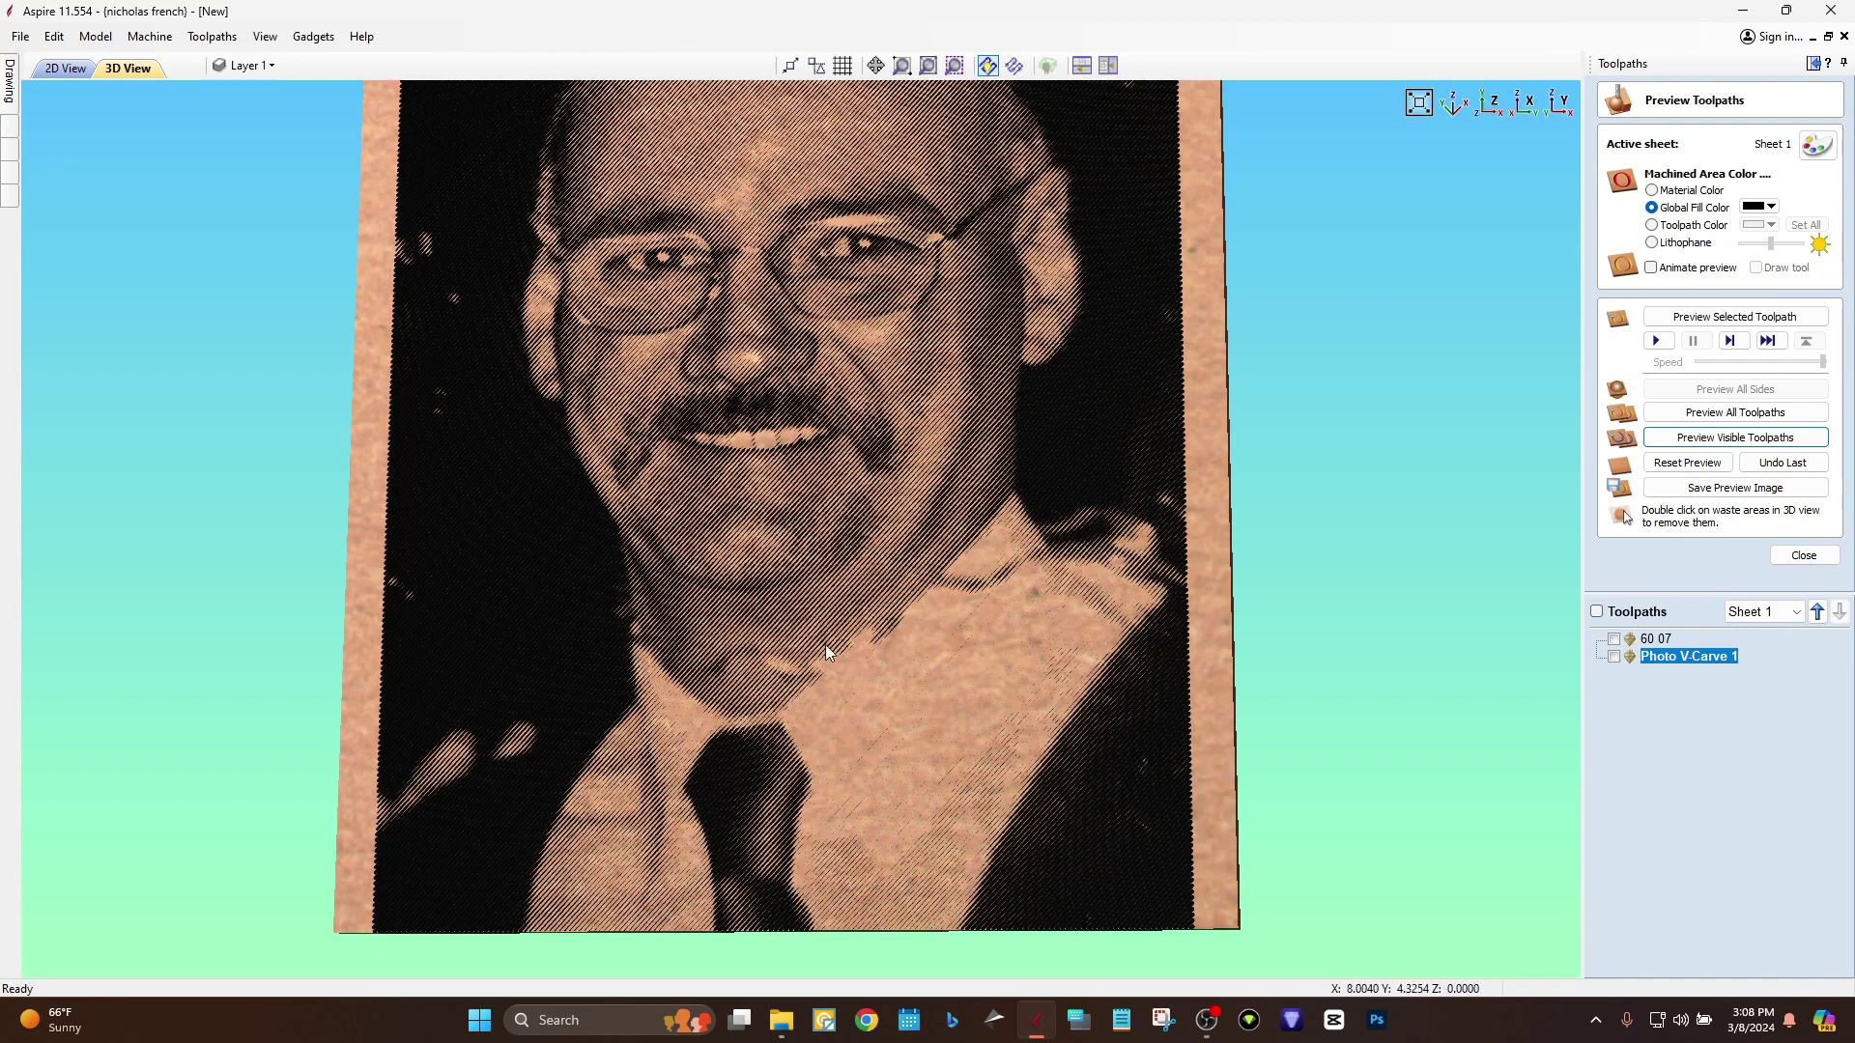
scroll(790, 711, "down", 2)
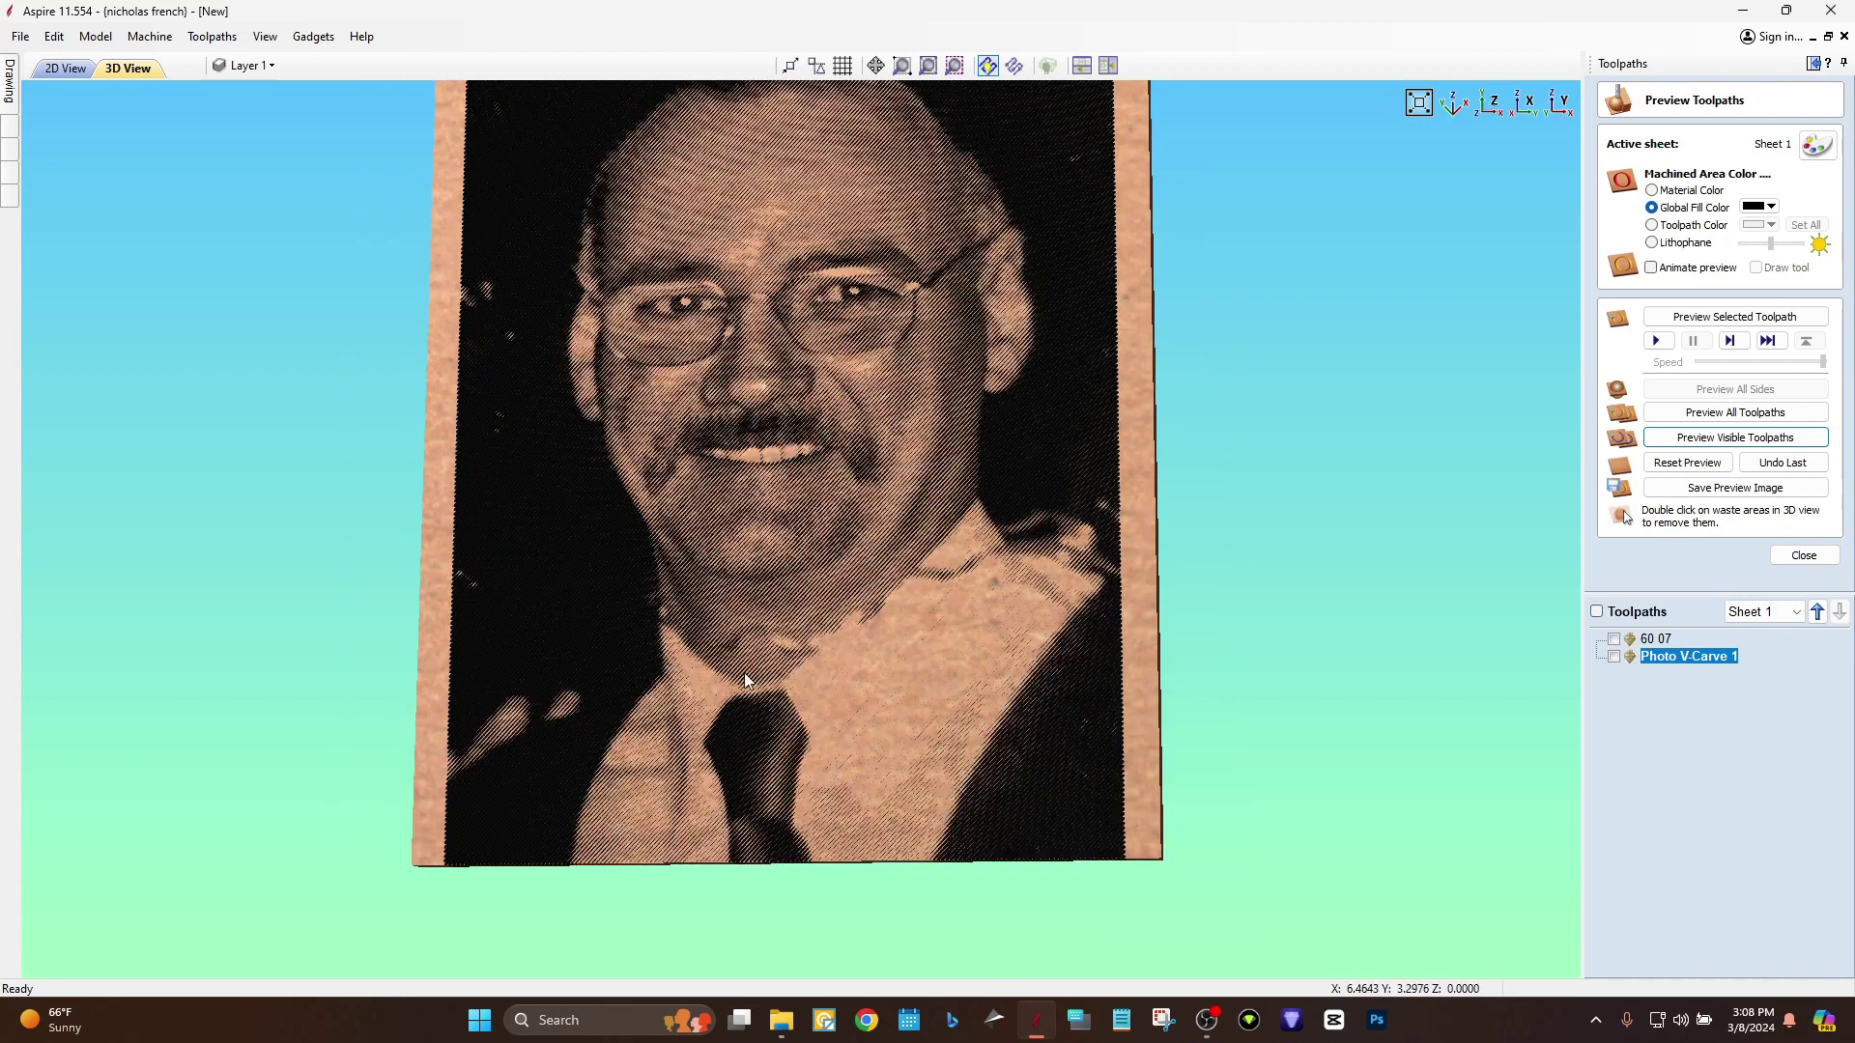
scroll(825, 668, "up", 1)
middle_click_drag(825, 668, 827, 696)
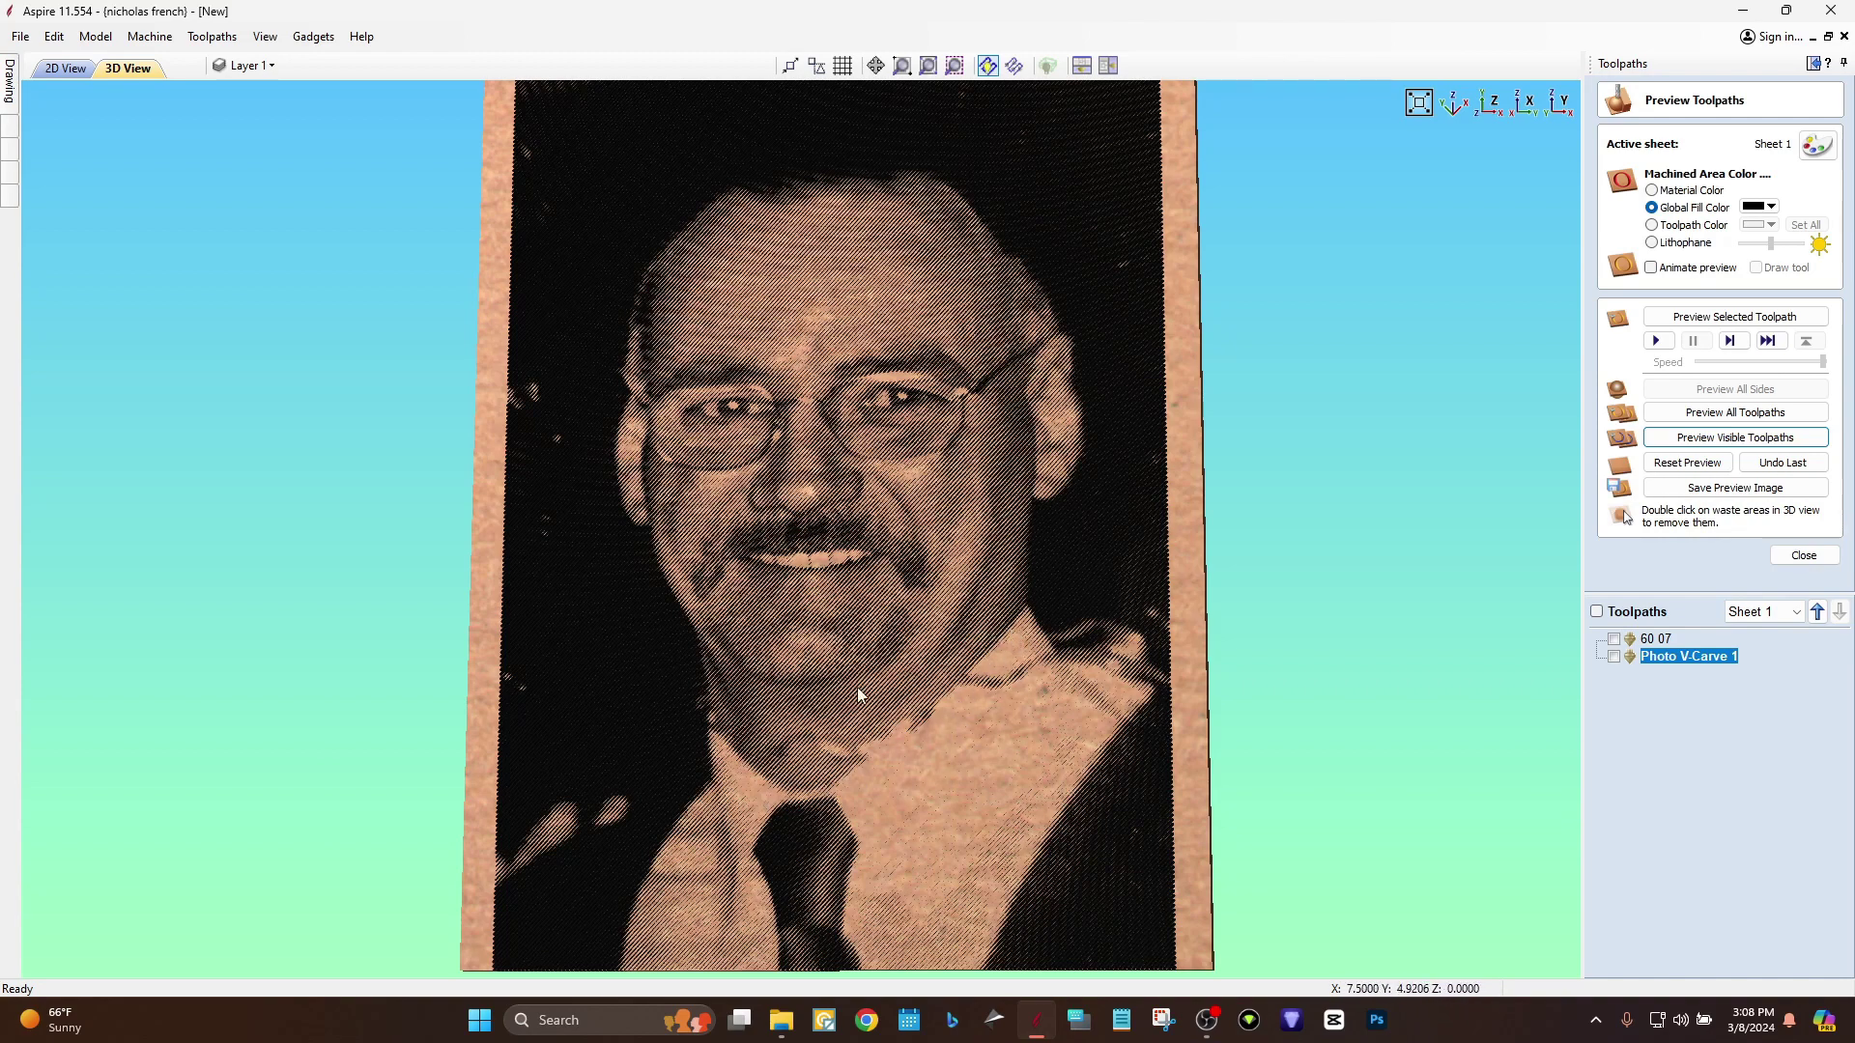
Compare how the whole simulated portrait reads from afar and up close around the face at different tilts.
left_click_drag(680, 769, 1063, 288)
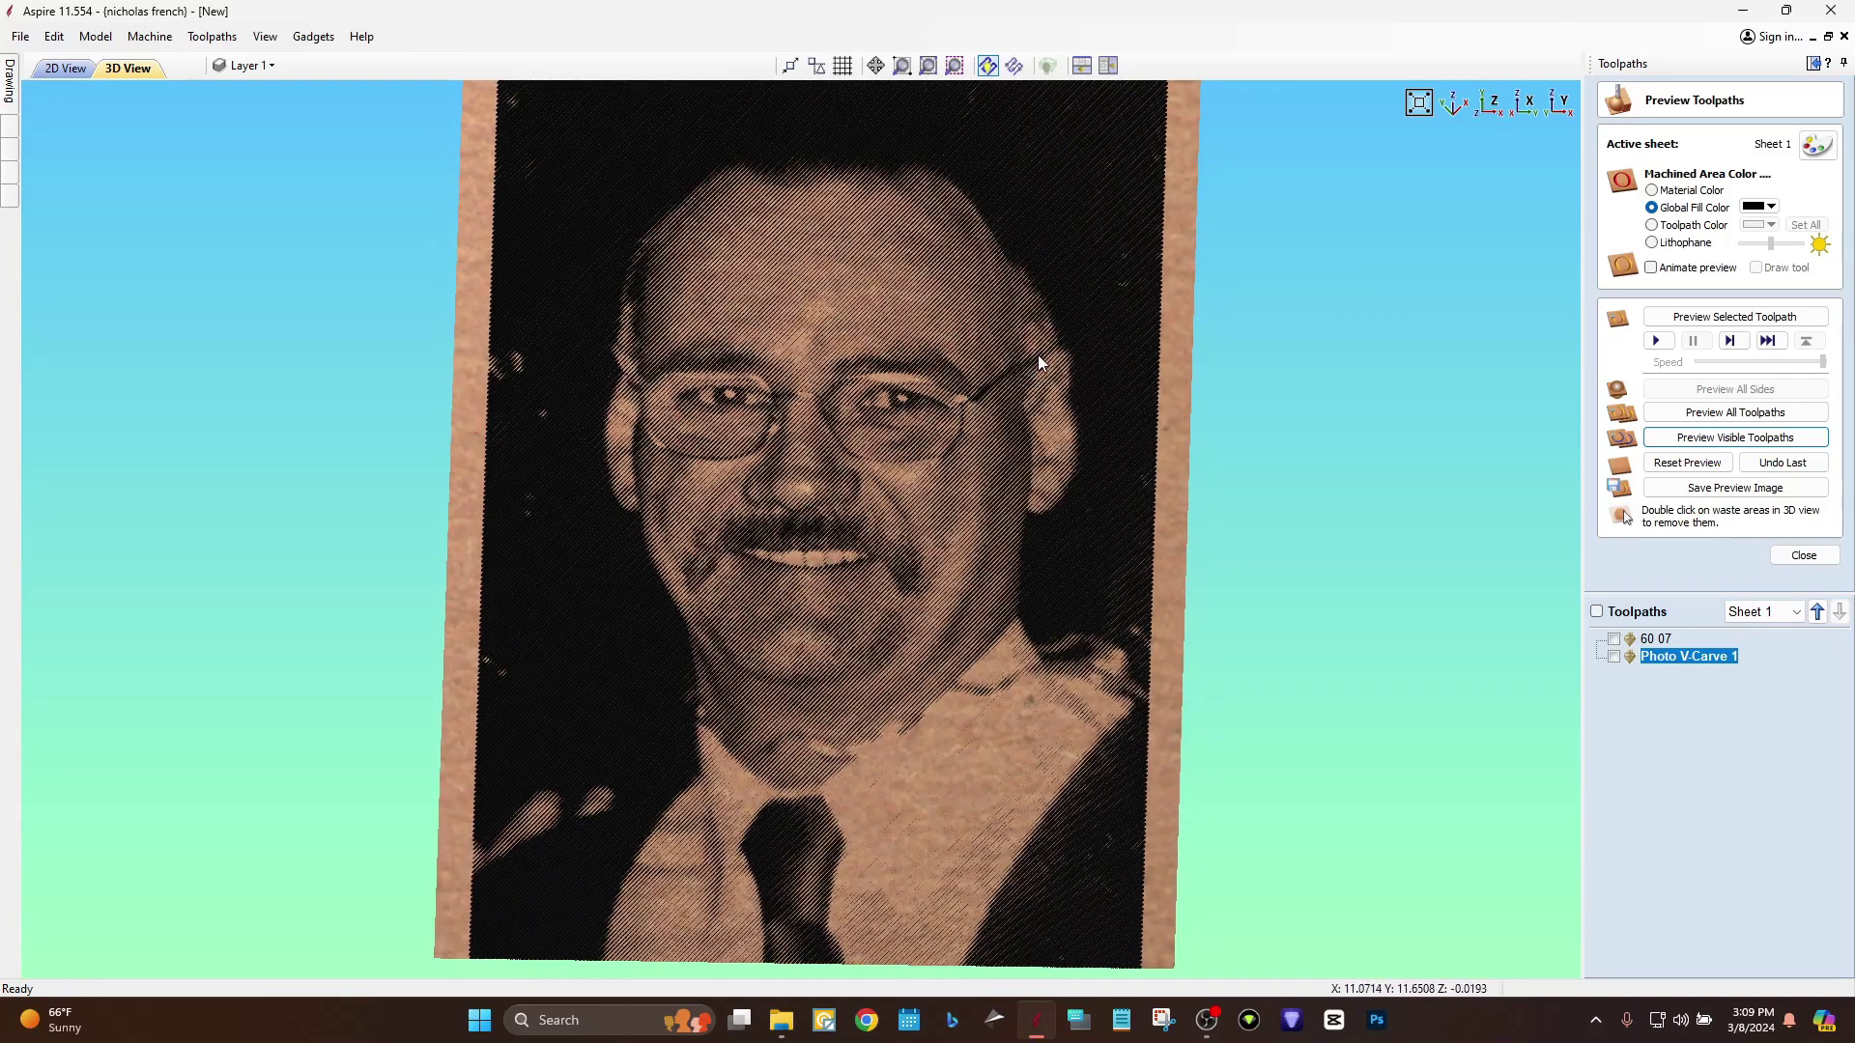
left_click_drag(763, 411, 700, 556)
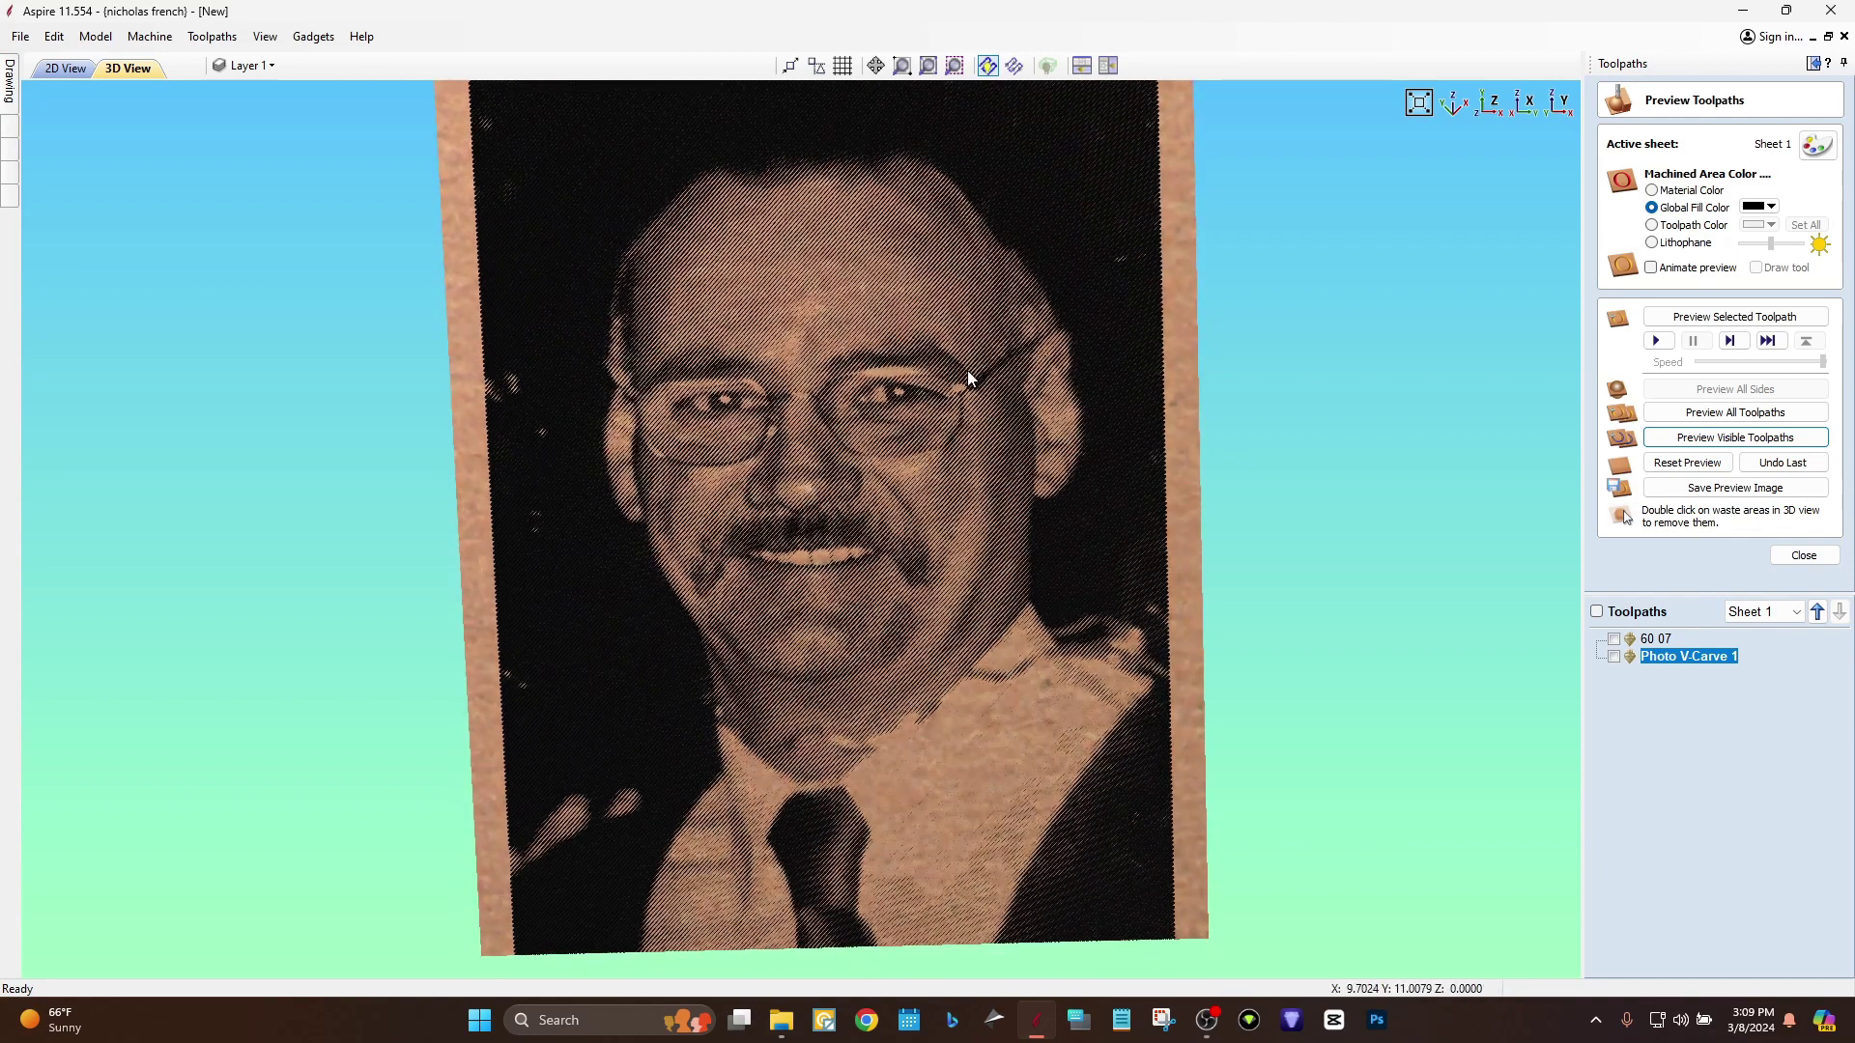
left_click_drag(968, 371, 750, 321)
scroll(741, 451, "down", 3)
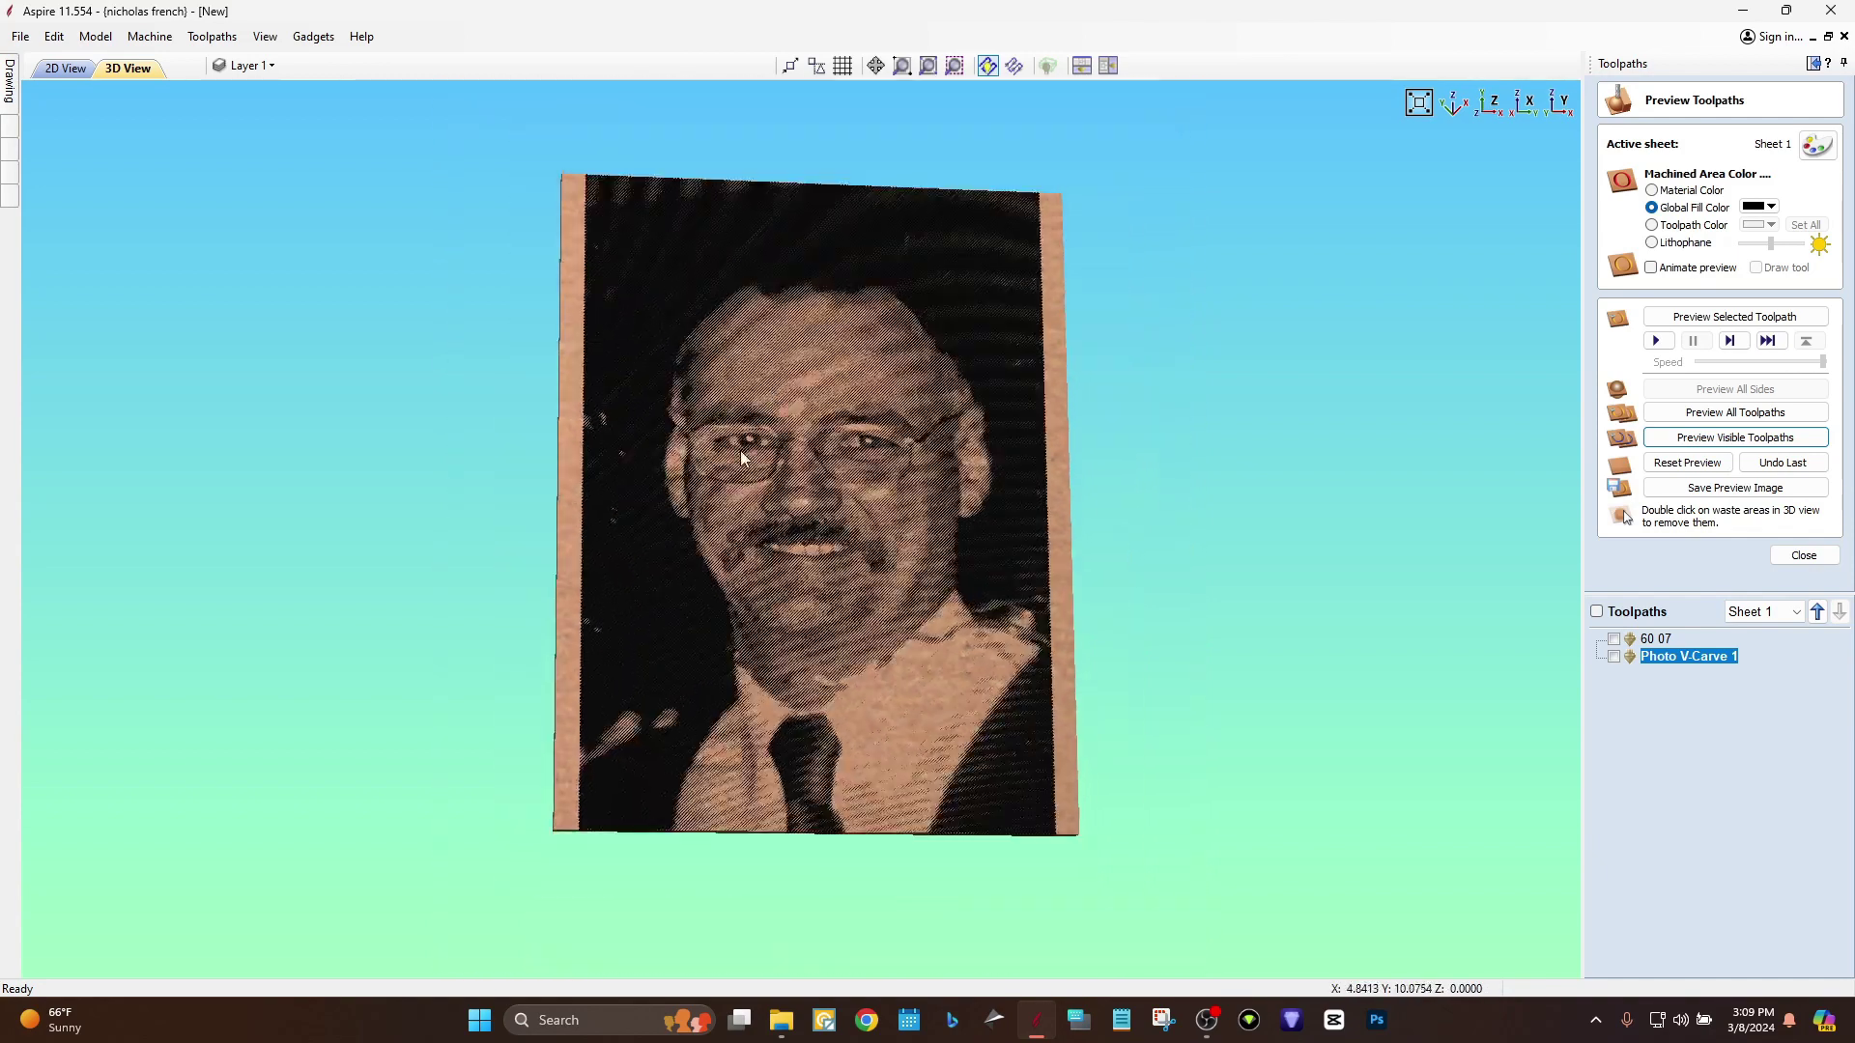
left_click_drag(742, 458, 759, 523)
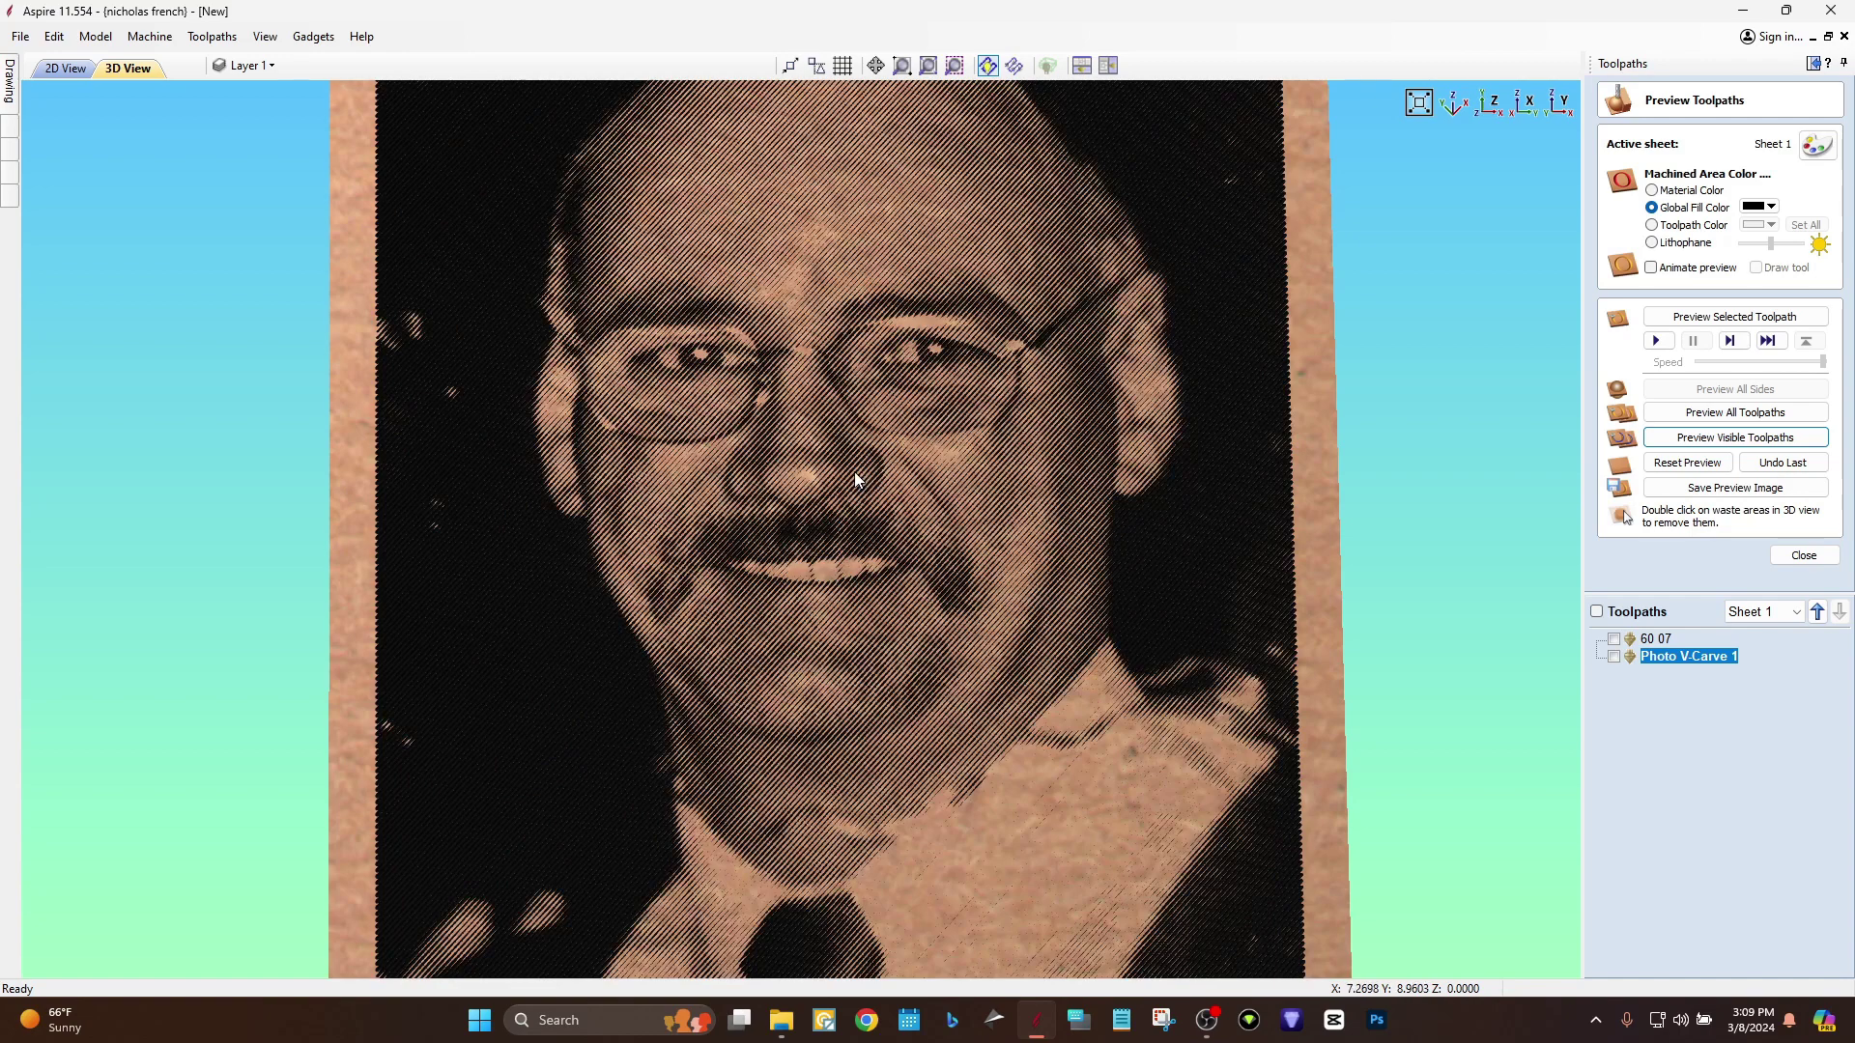
middle_click_drag(854, 471, 860, 561)
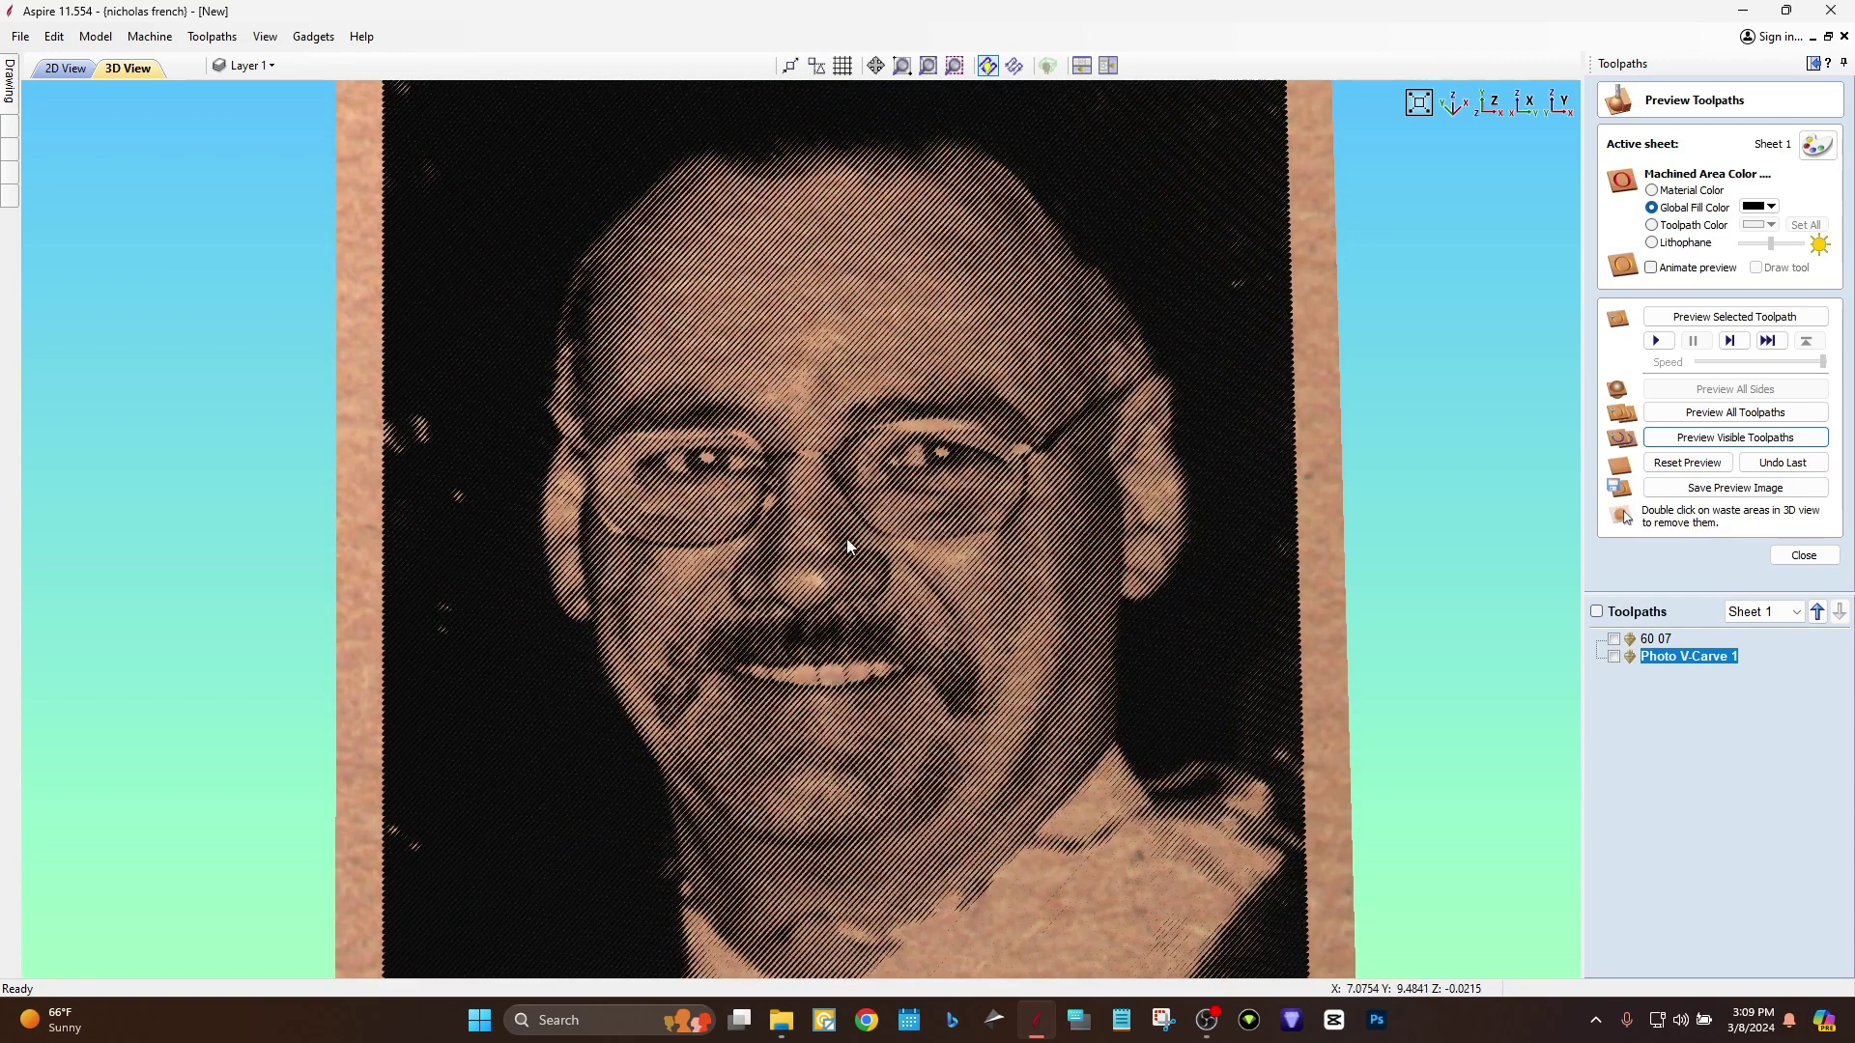
left_click_drag(848, 541, 986, 557)
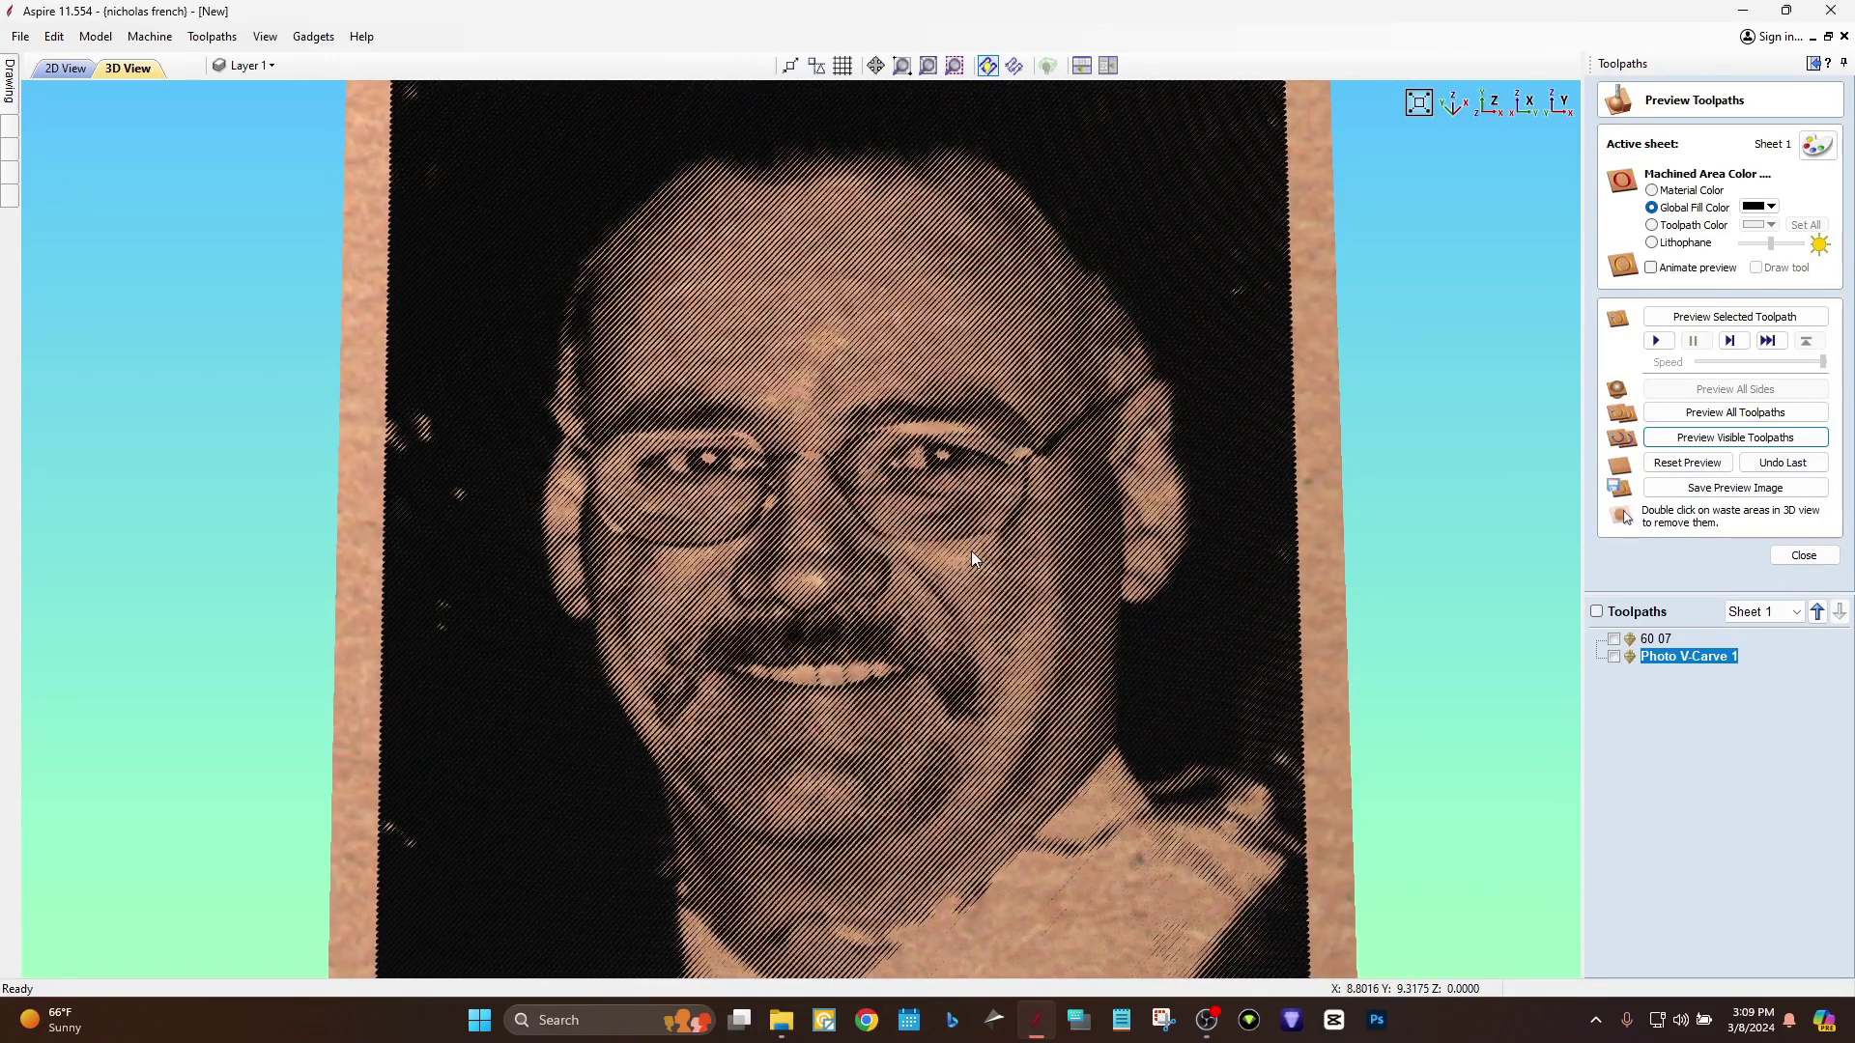
scroll(874, 587, "down", 2)
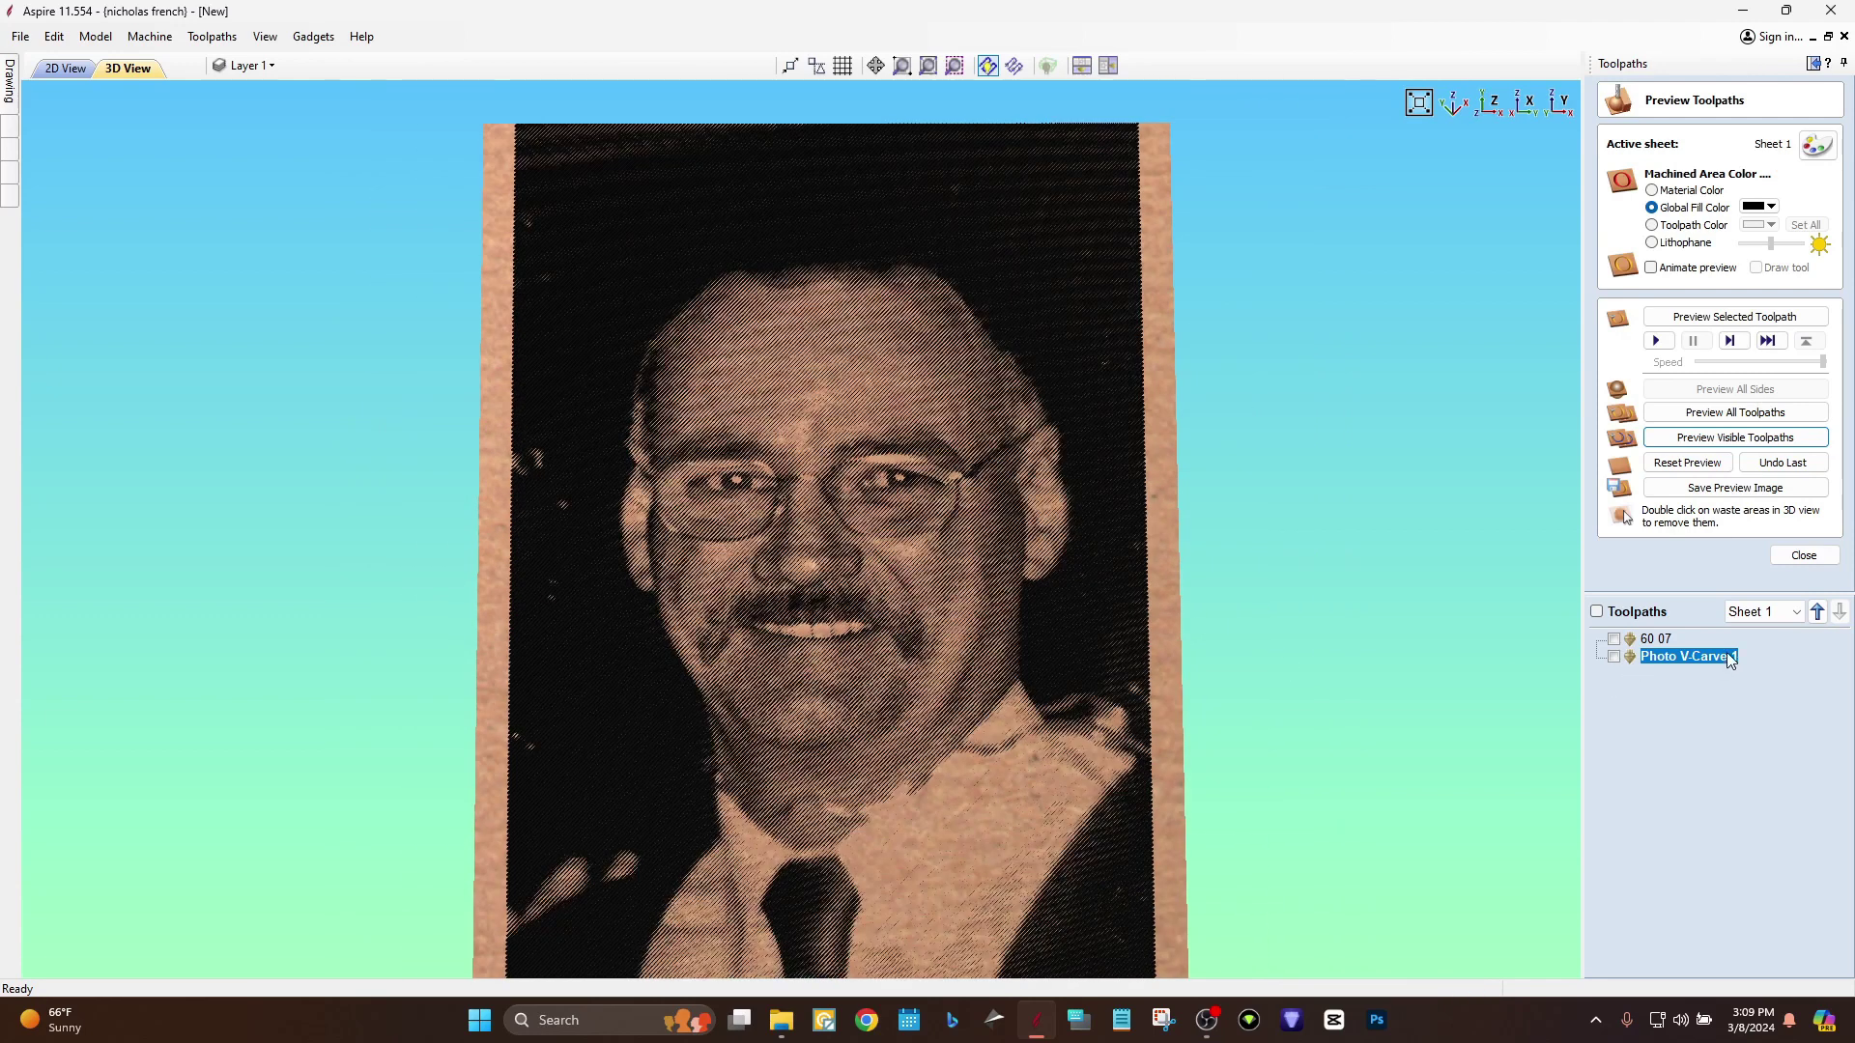
Reopen the Photo V-Carve 1 settings and inspect the simulated portrait from the jacket and tie up to the forehead.
double_click(1675, 656)
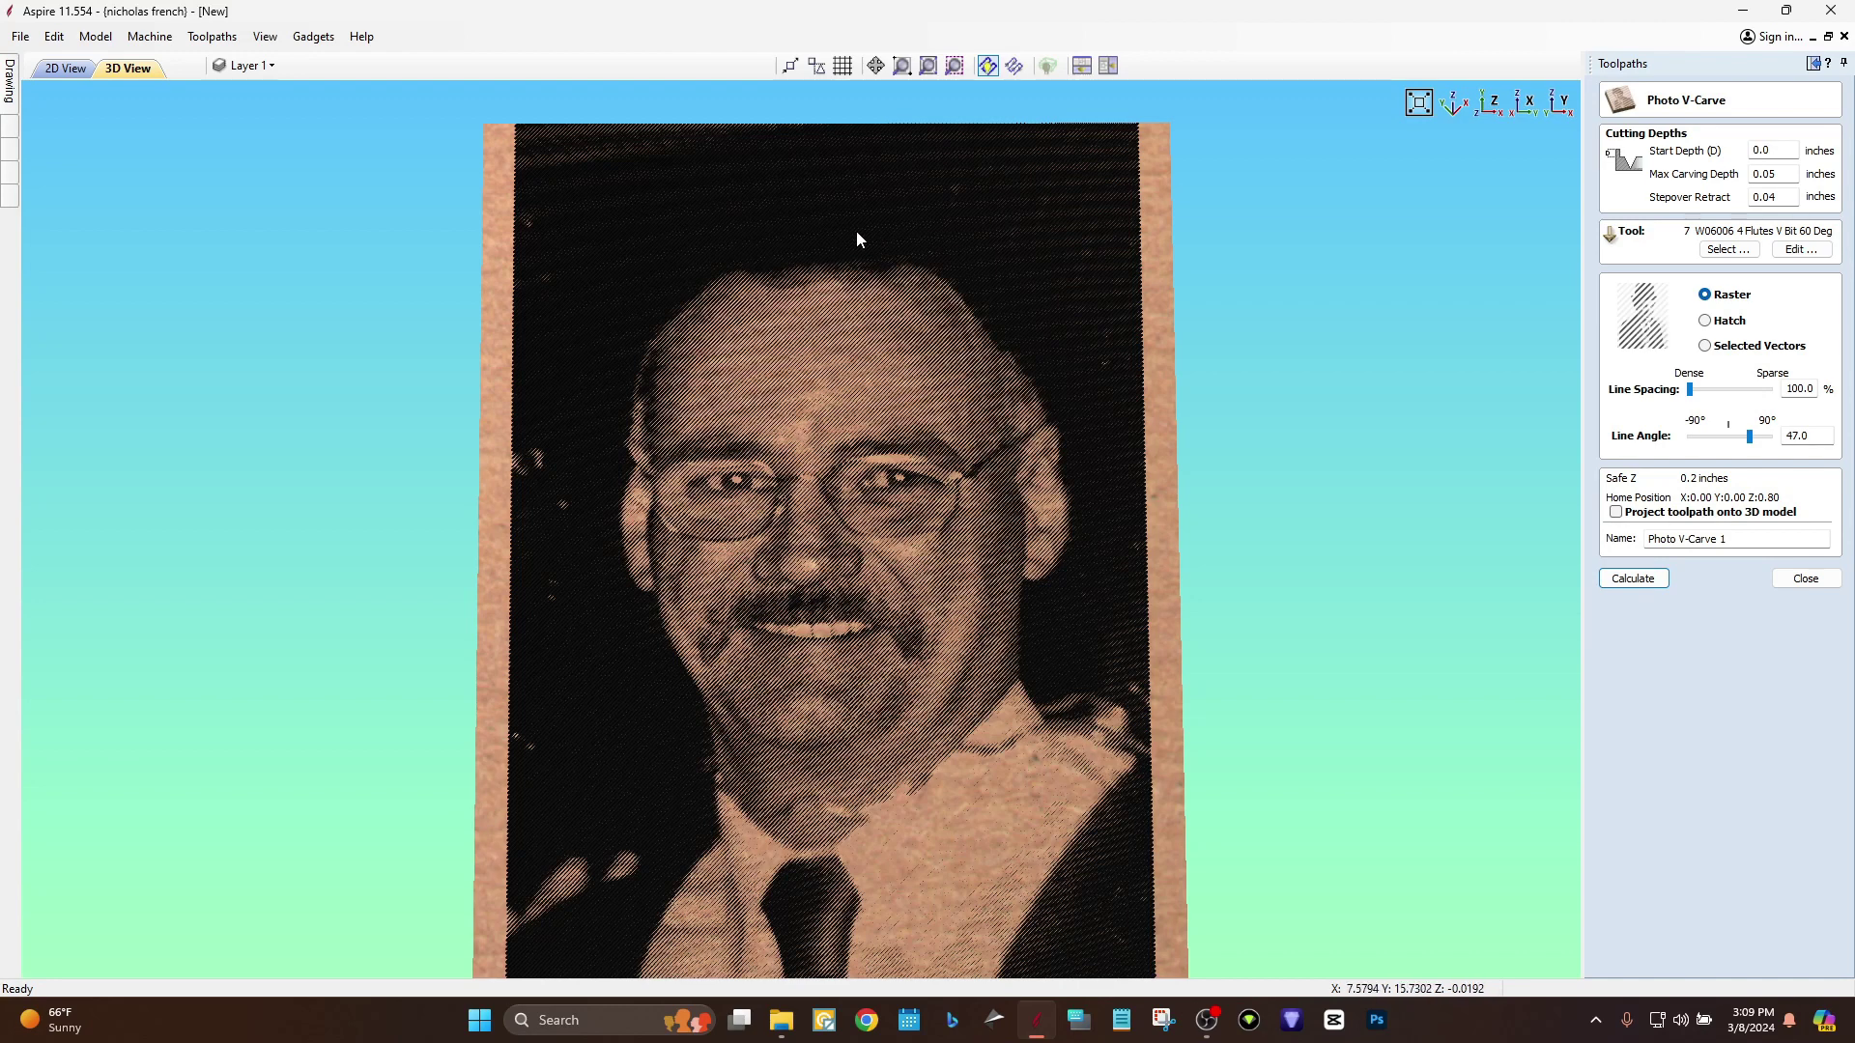
left_click_drag(856, 401, 881, 358)
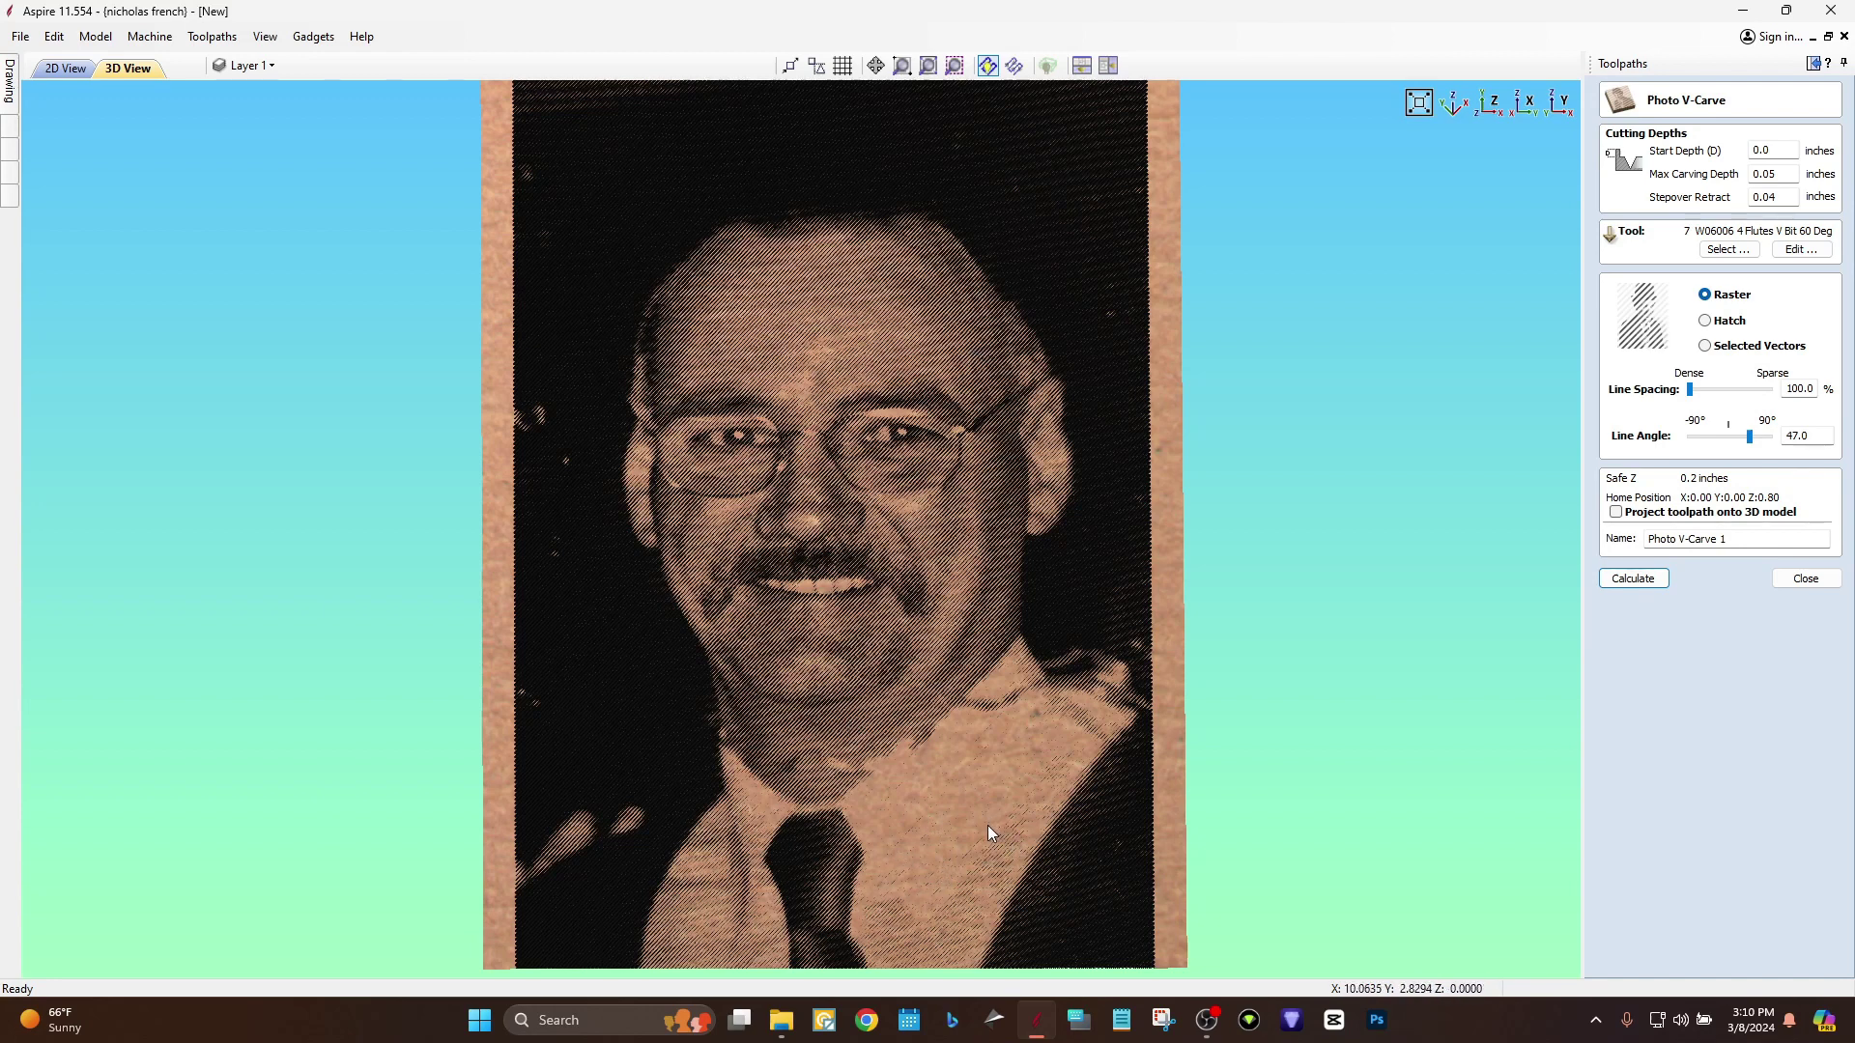
middle_click_drag(987, 826, 969, 606)
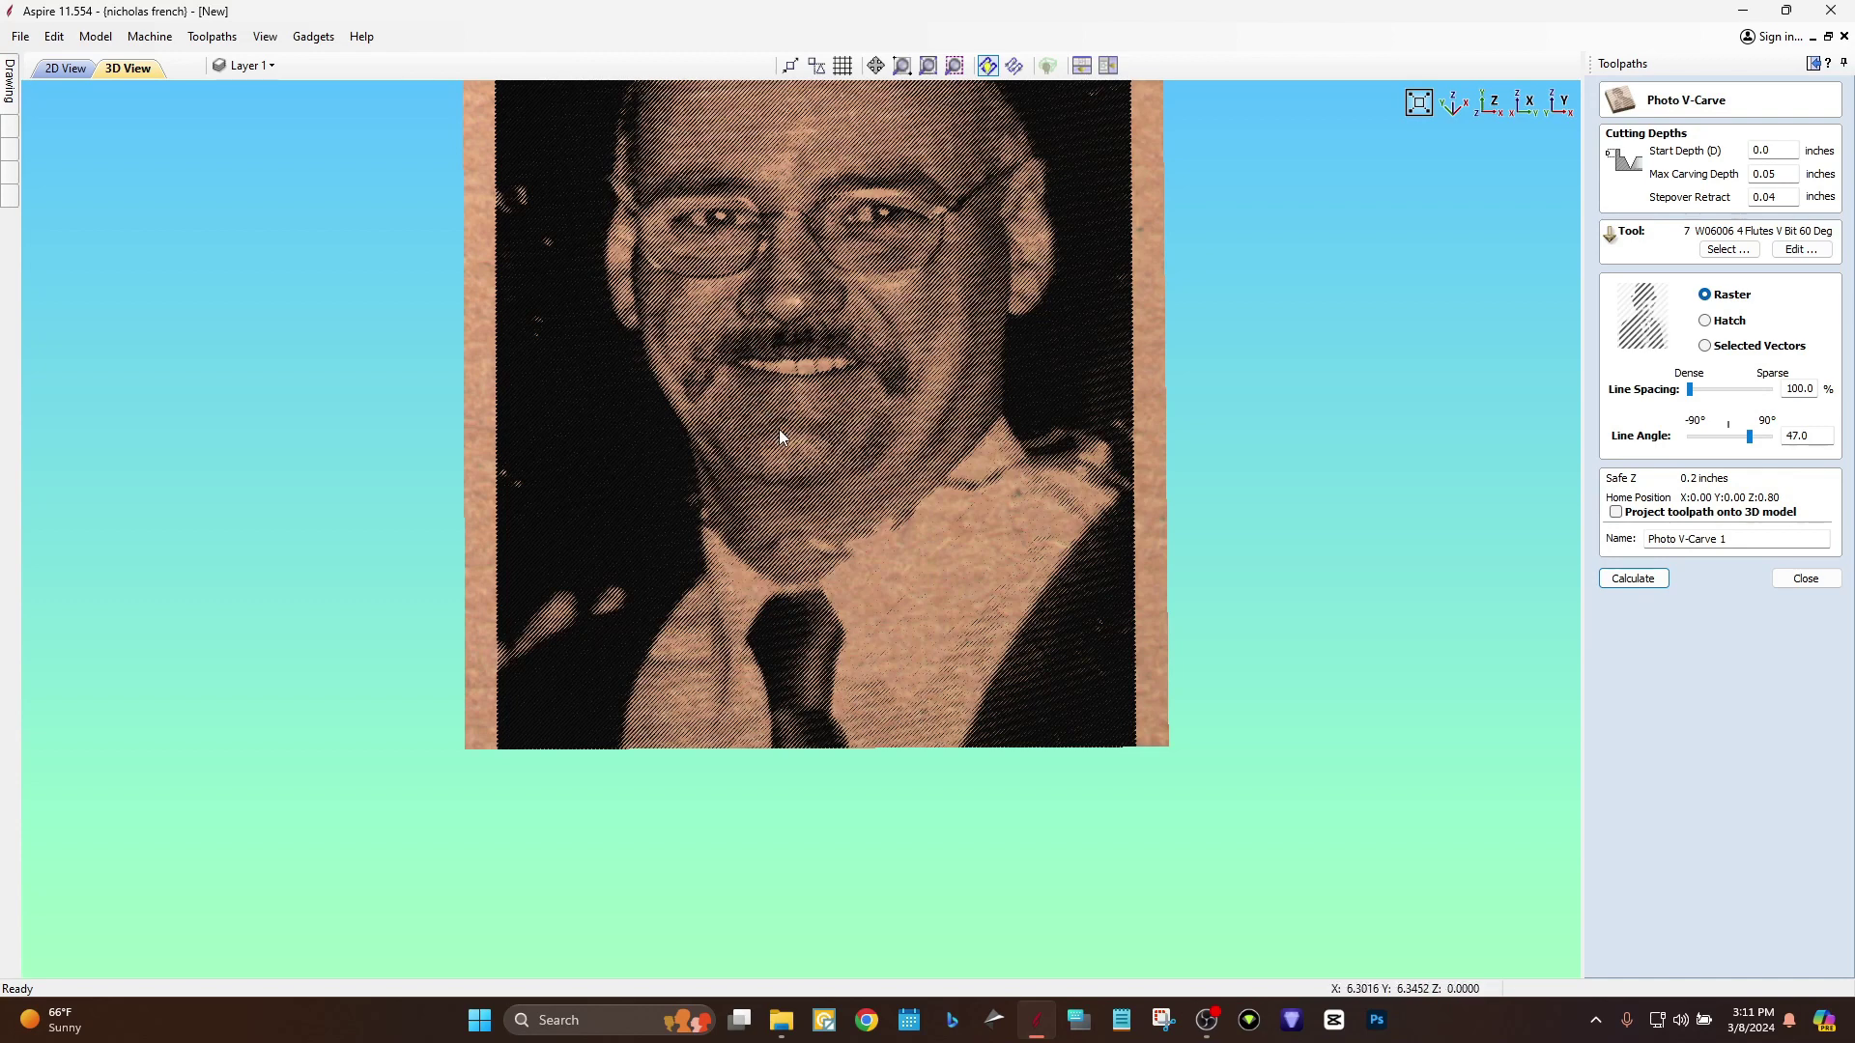
middle_click_drag(778, 429, 803, 535)
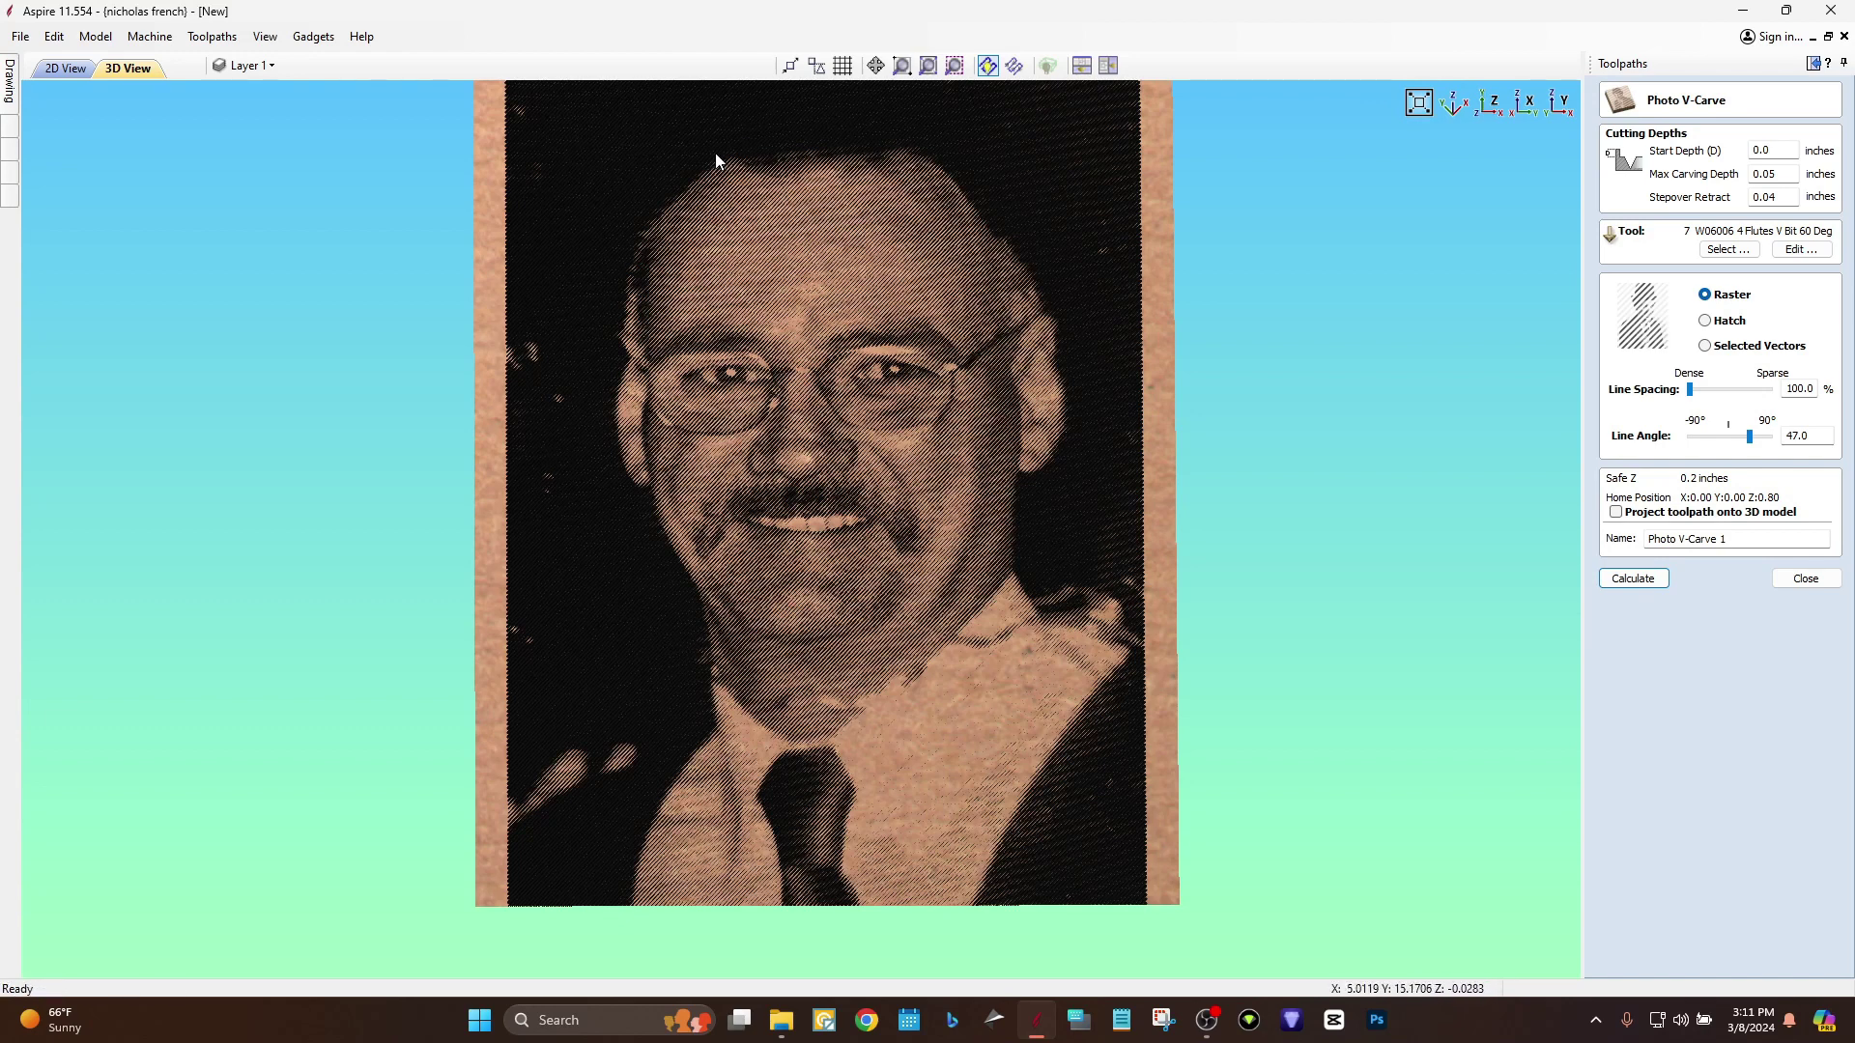
left_click_drag(829, 519, 823, 603)
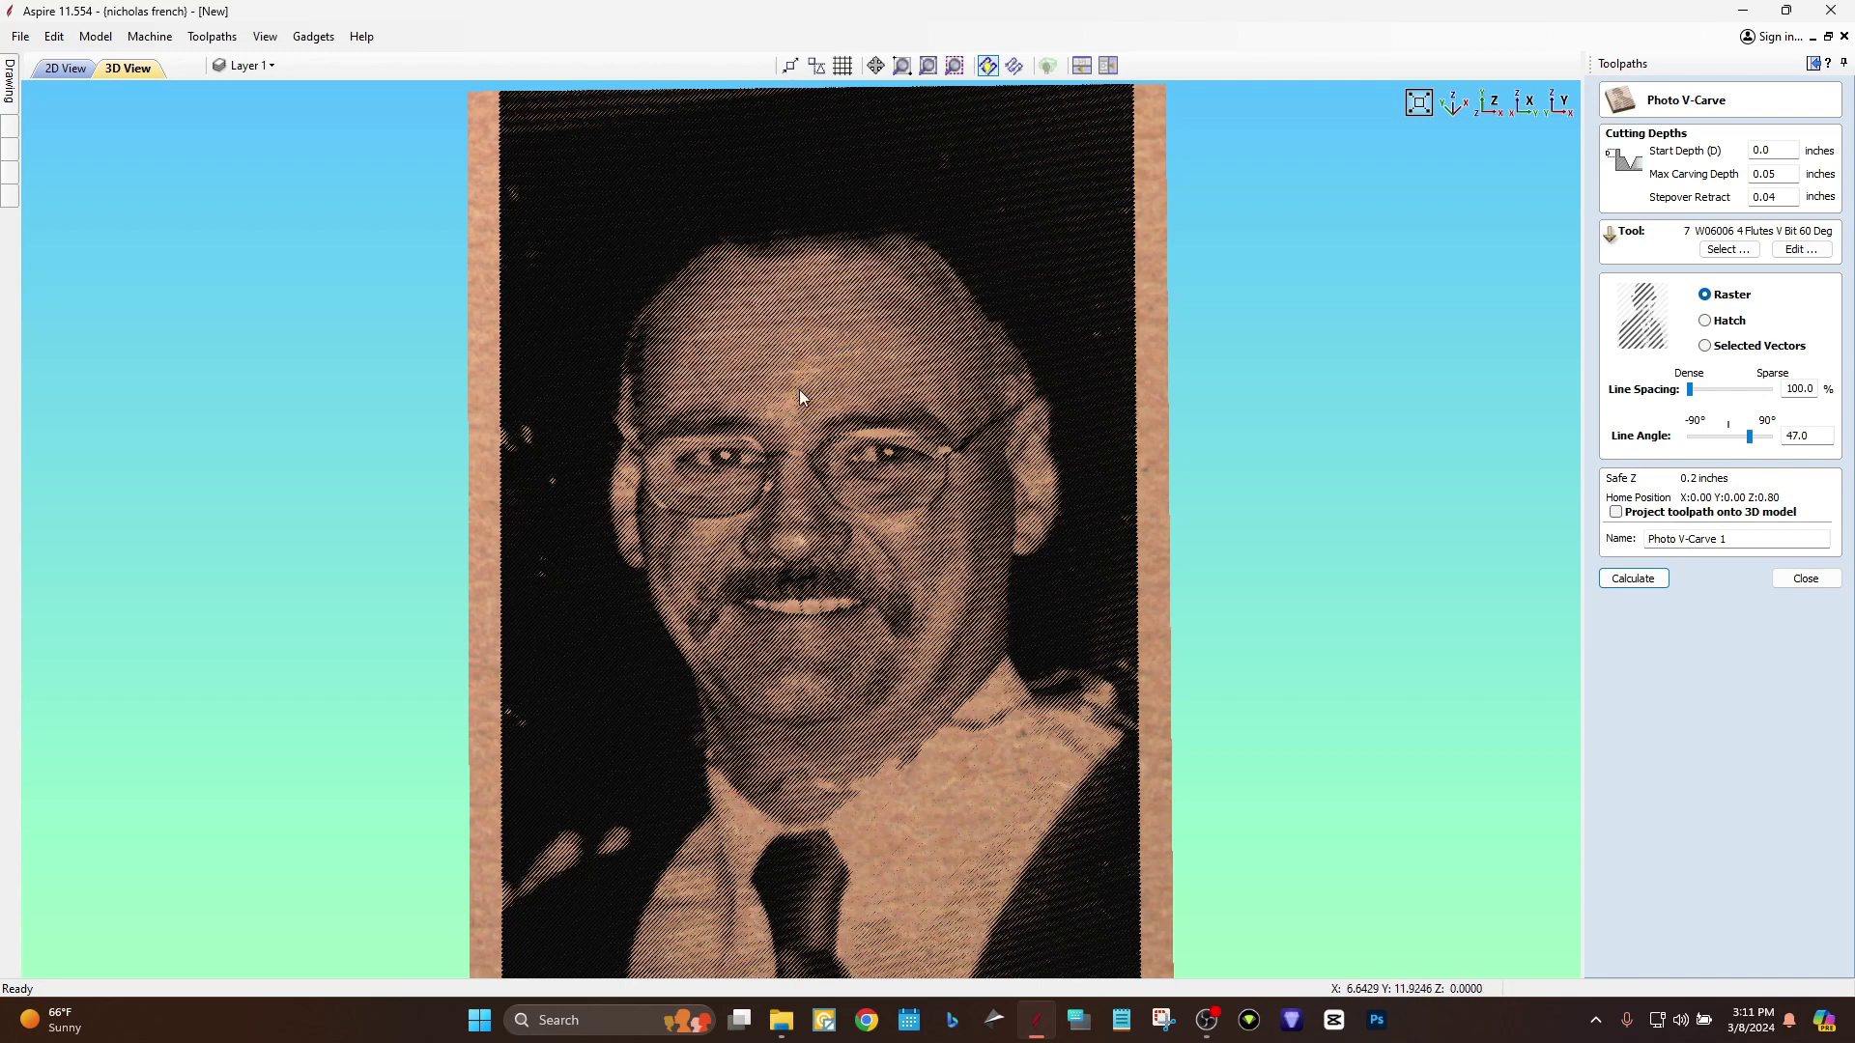
scroll(785, 391, "up", 2)
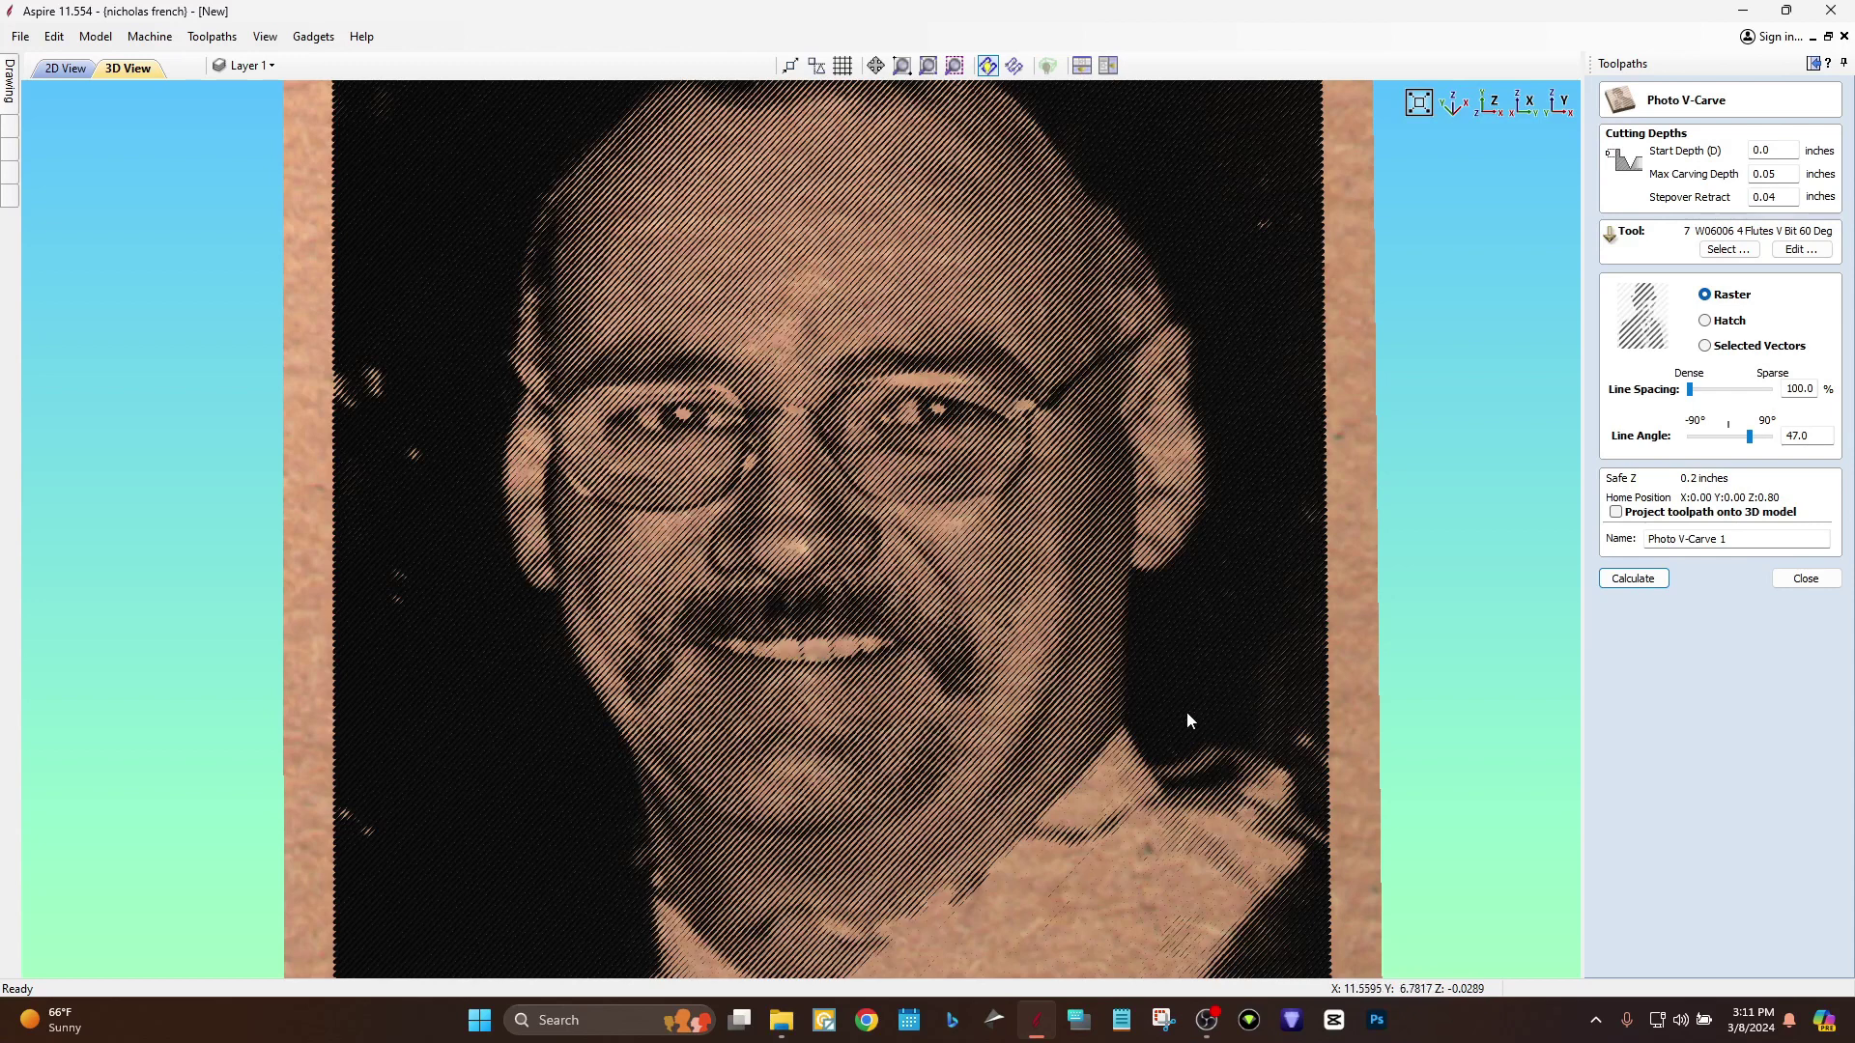
middle_click_drag(1199, 663, 1243, 479)
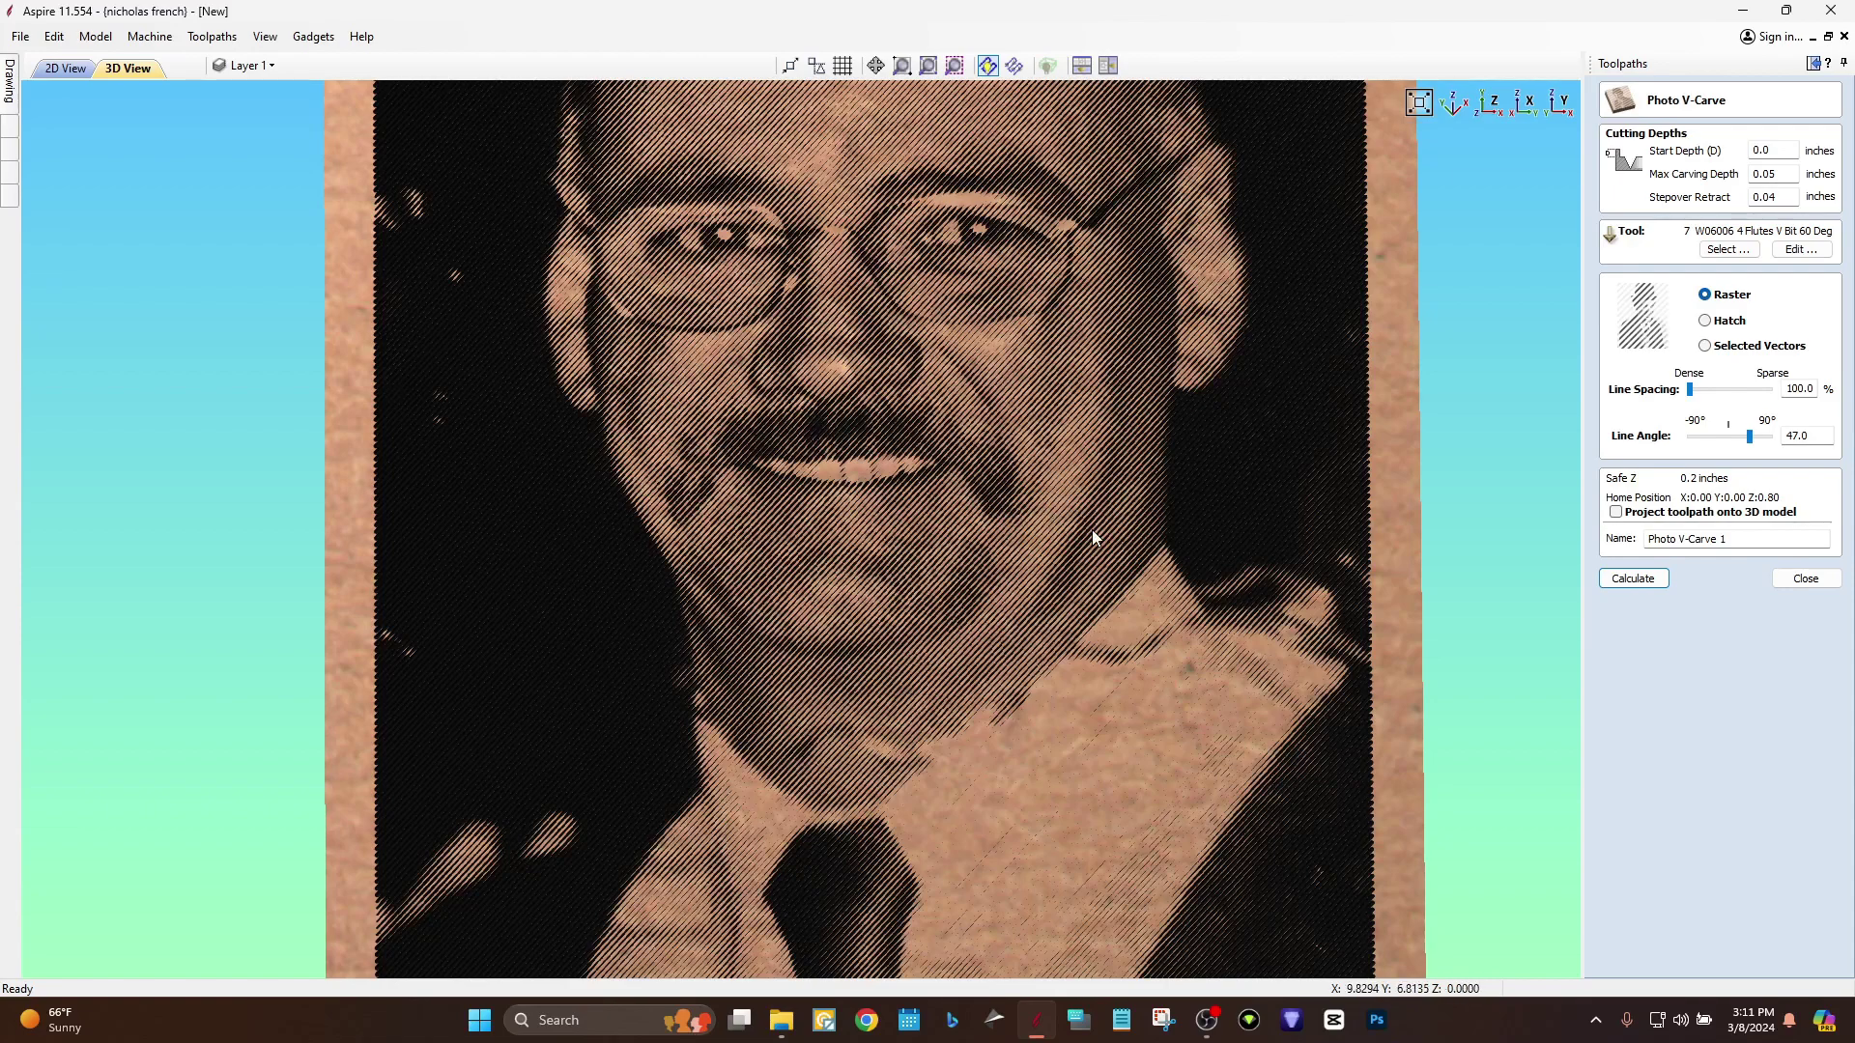
Check the shading of the mouth, jaw and white shirt in the carving preview at varying distances.
scroll(1093, 537, "up", 2)
scroll(1105, 492, "down", 5)
scroll(1082, 495, "up", 3)
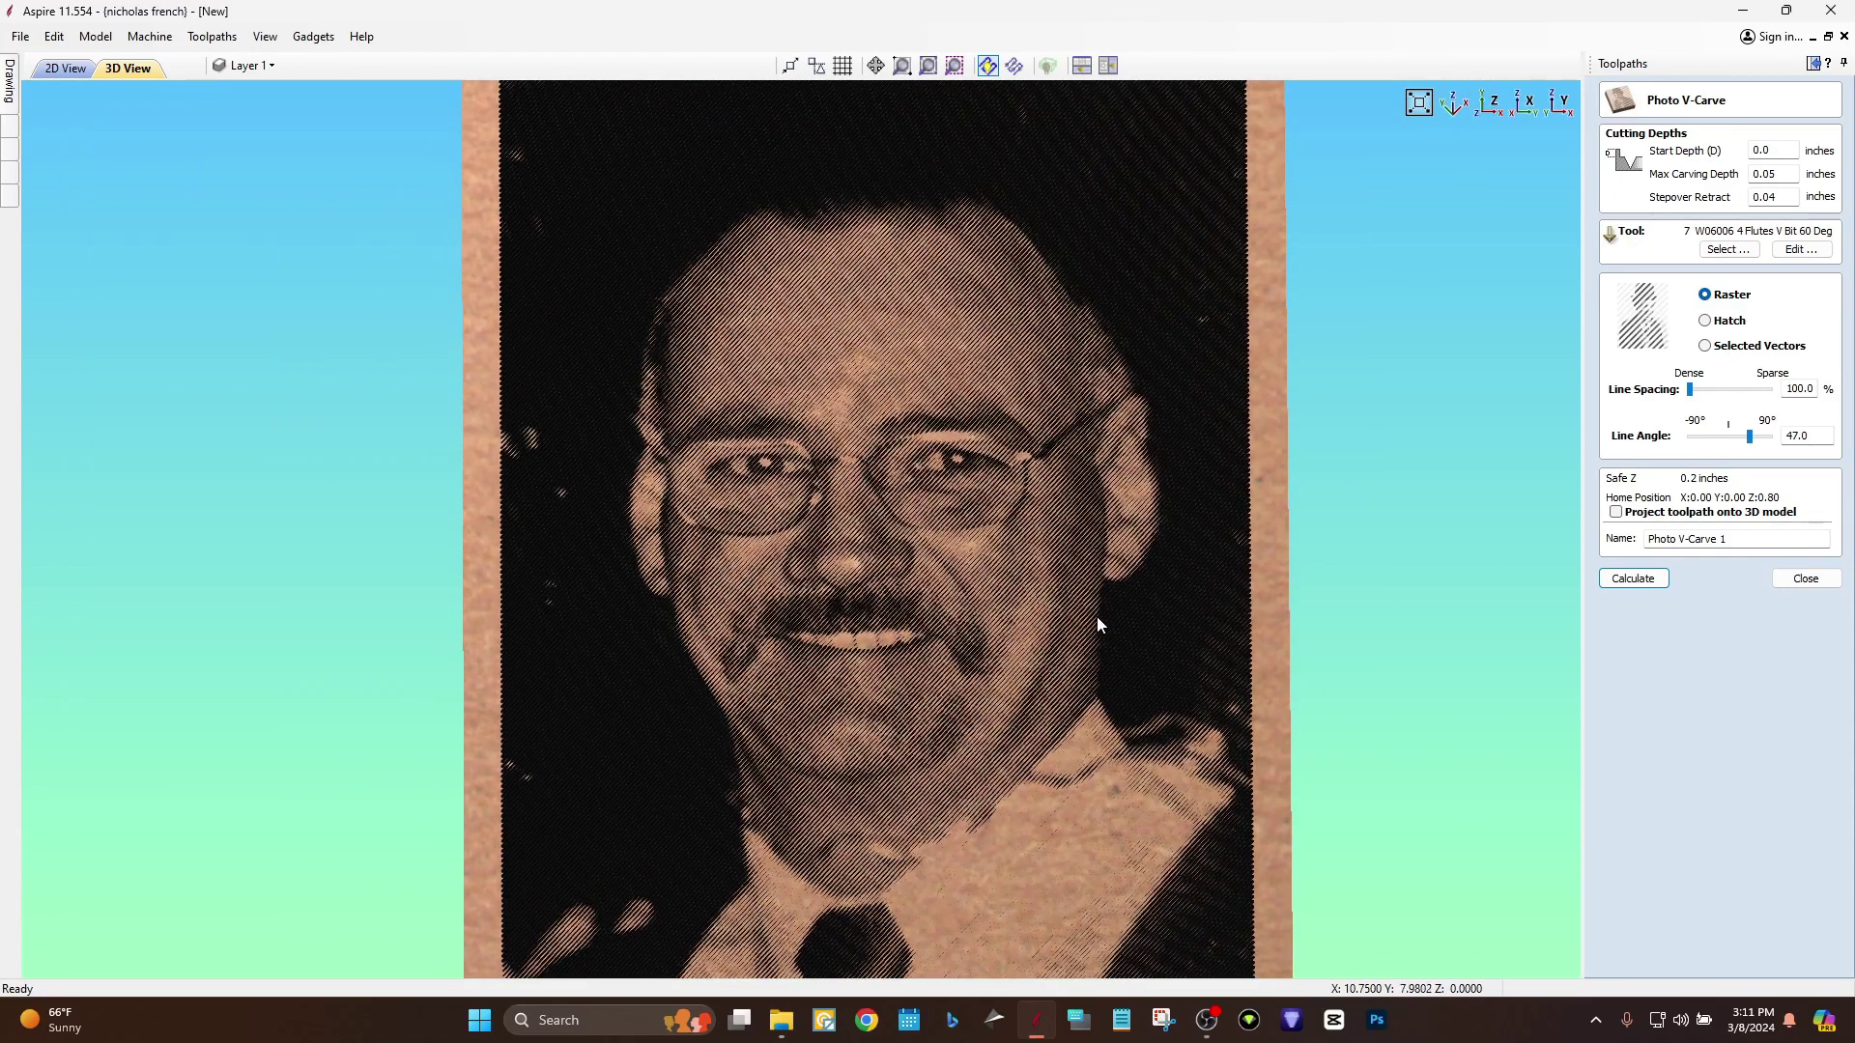
middle_click_drag(1027, 603, 1082, 532)
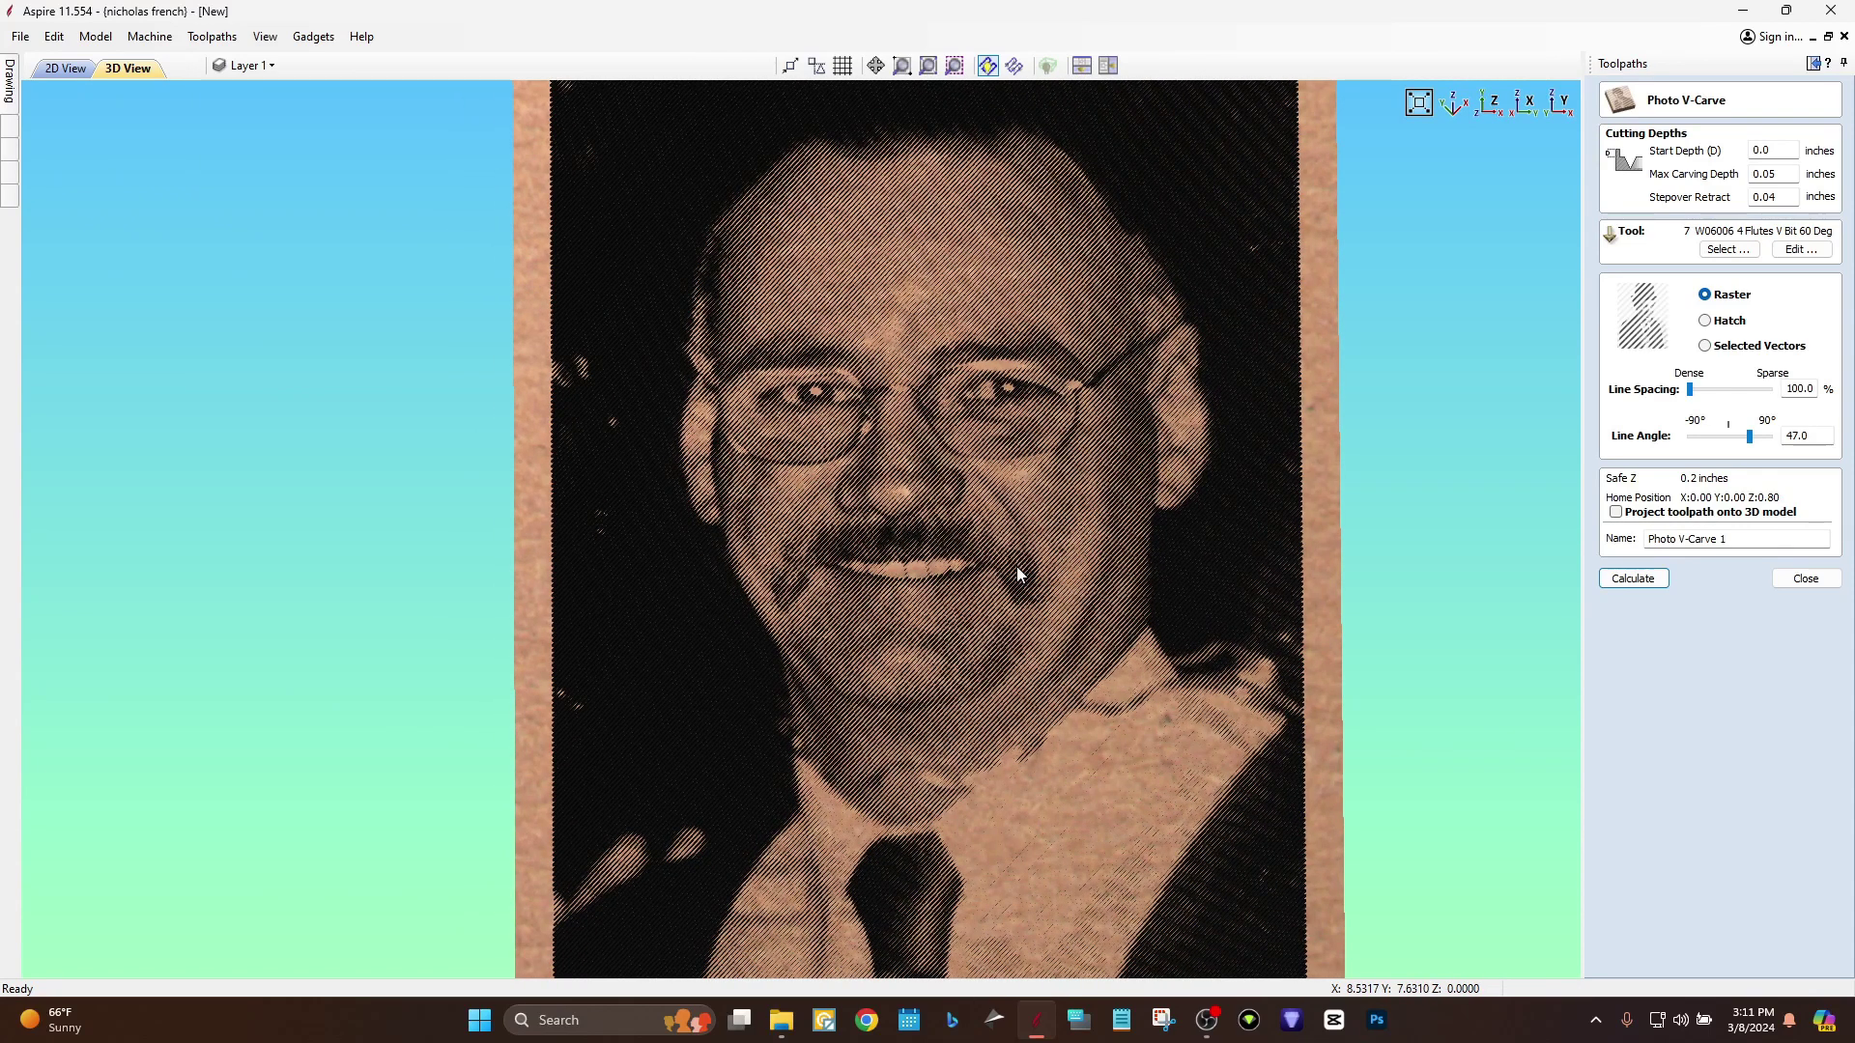
scroll(1016, 566, "down", 1)
mouse_move(971, 436)
middle_mouse_down()
mouse_move(981, 493)
mouse_move(946, 464)
middle_mouse_up()
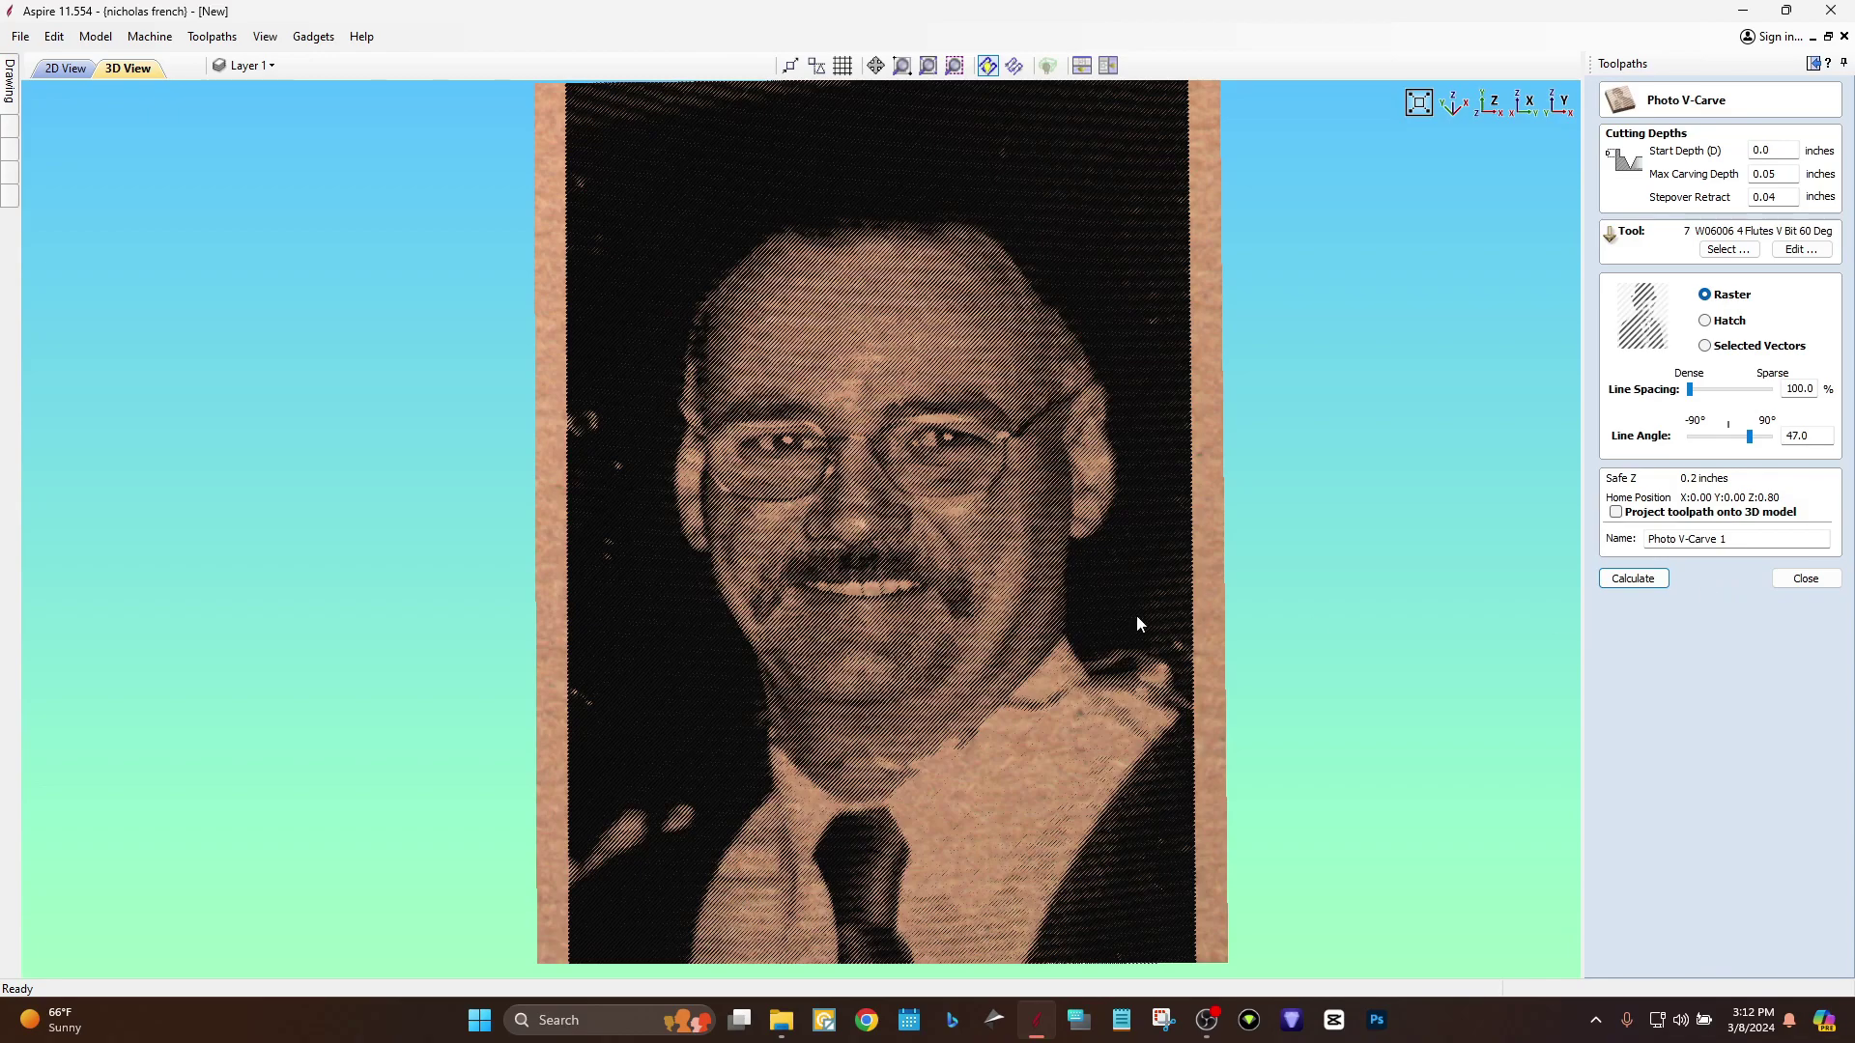
Inspect the individual carved lines around the eyes, glasses, nose and moustache up close, and compare them with a more distant view.
left_click_drag(834, 605, 681, 536)
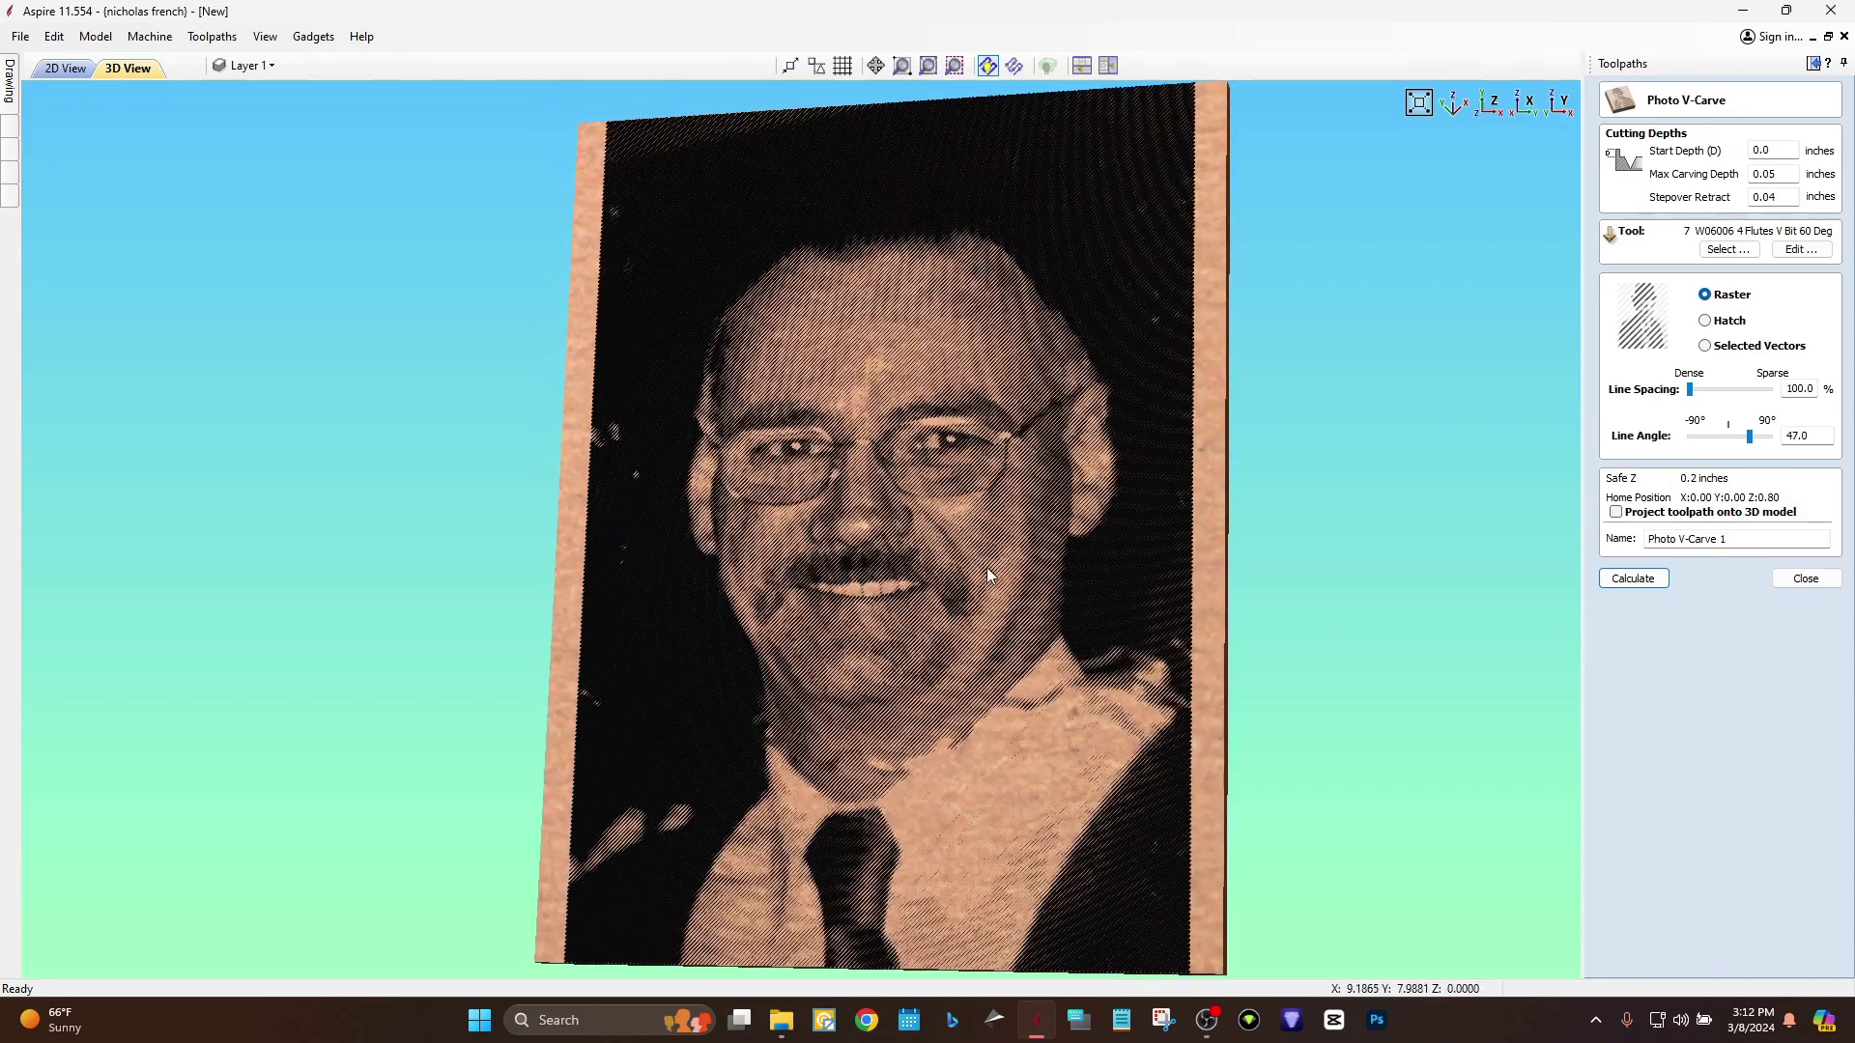
left_click_drag(987, 566, 1237, 625)
scroll(951, 587, "up", 5)
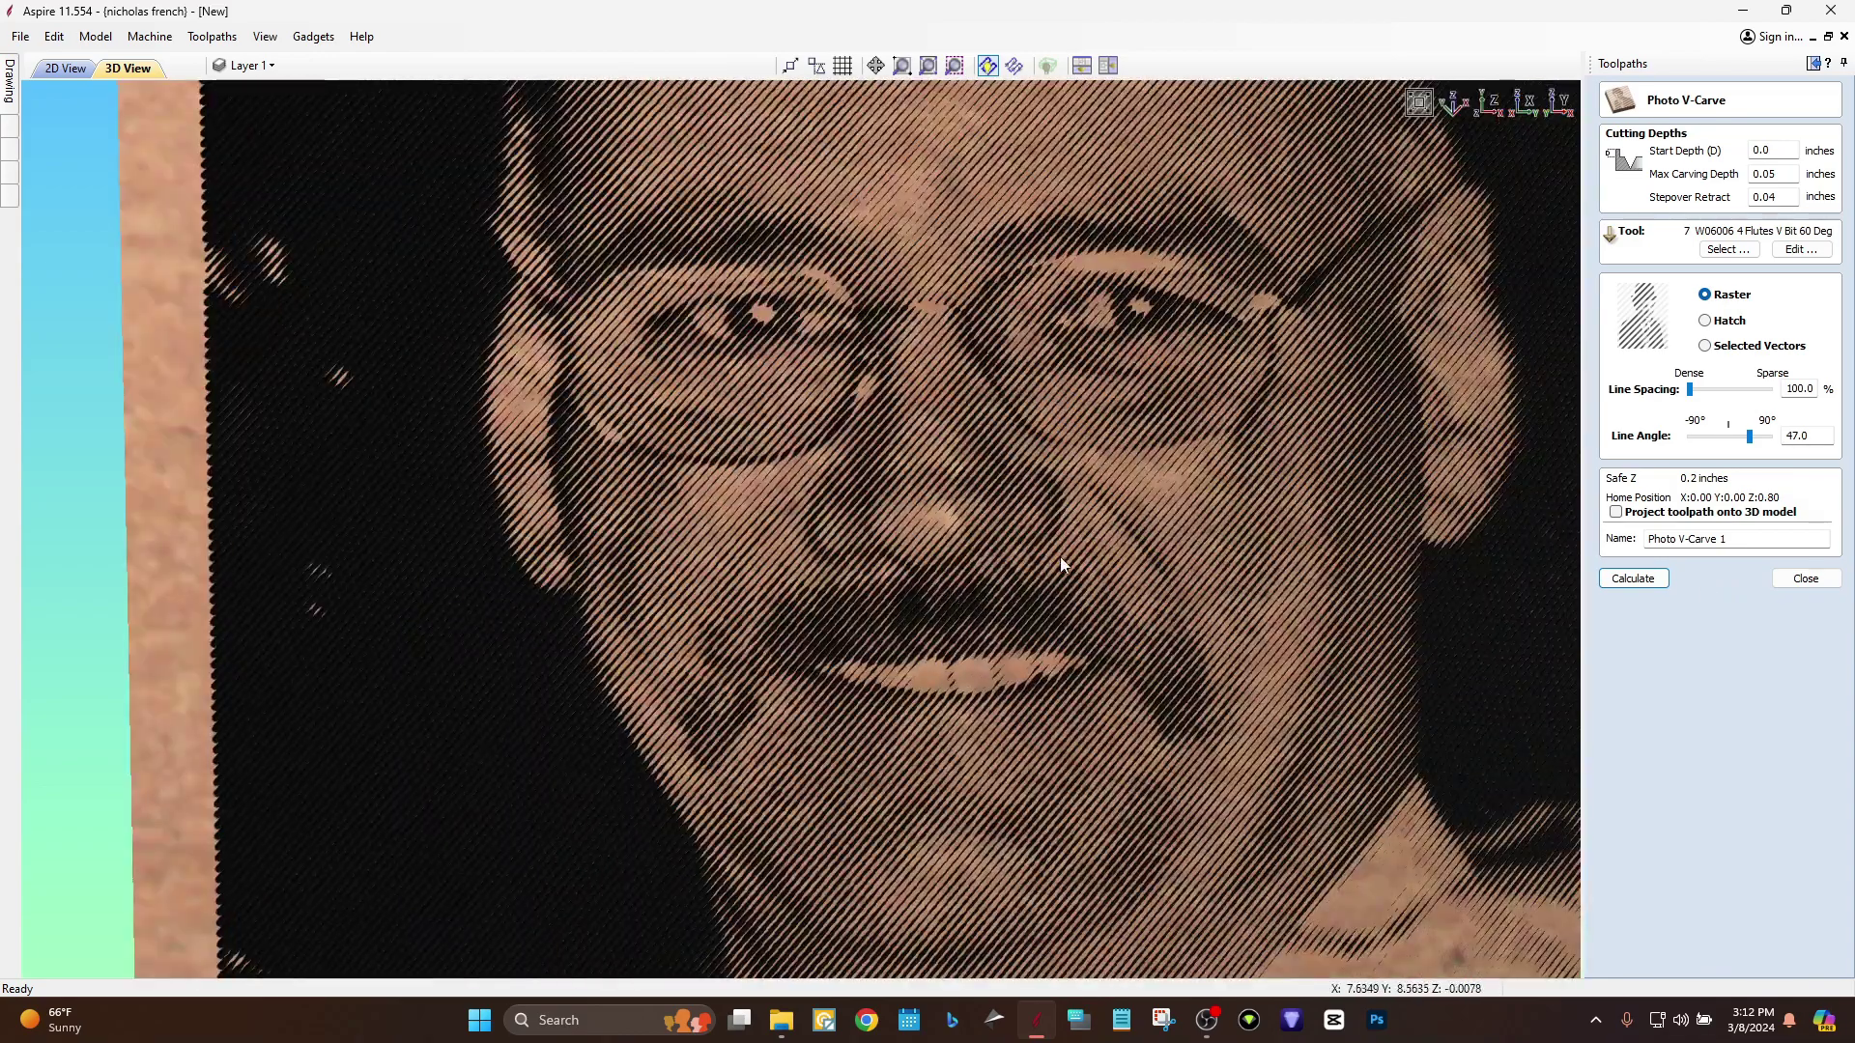
left_click_drag(1061, 564, 1101, 578)
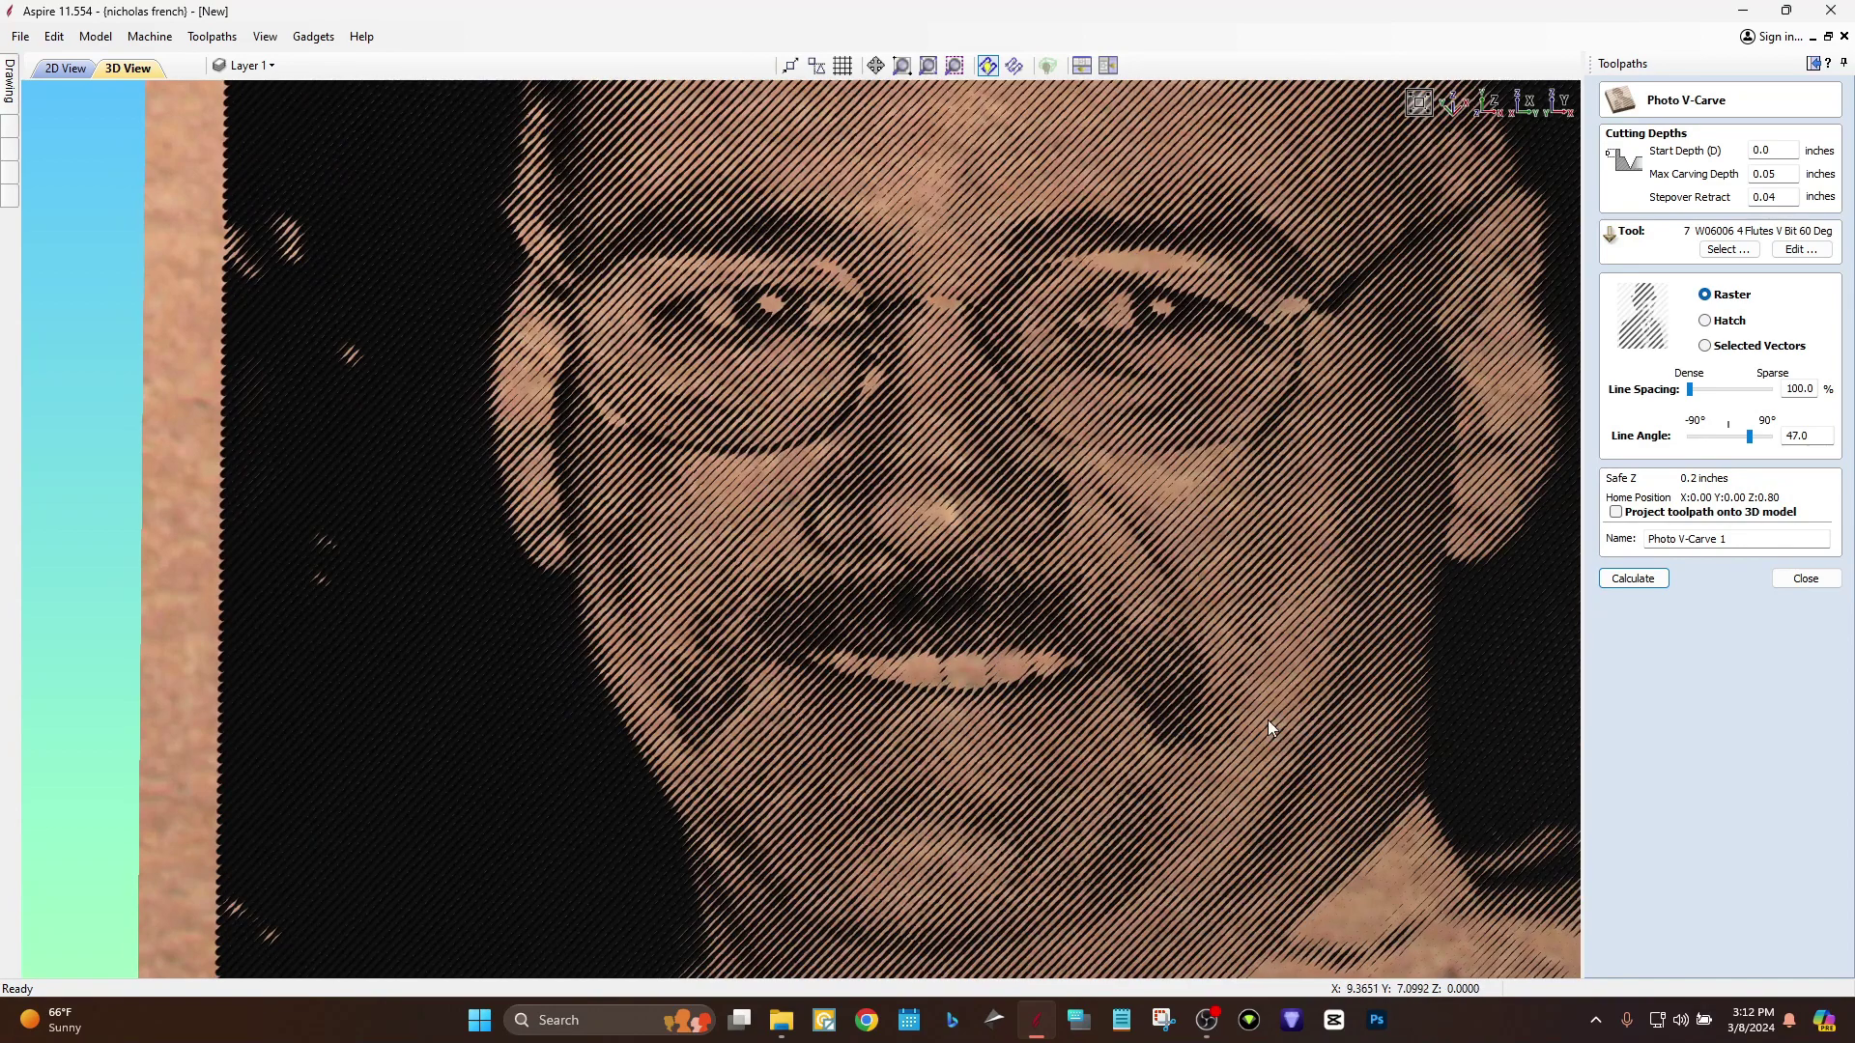
scroll(1045, 497, "down", 3)
scroll(1053, 618, "up", 2)
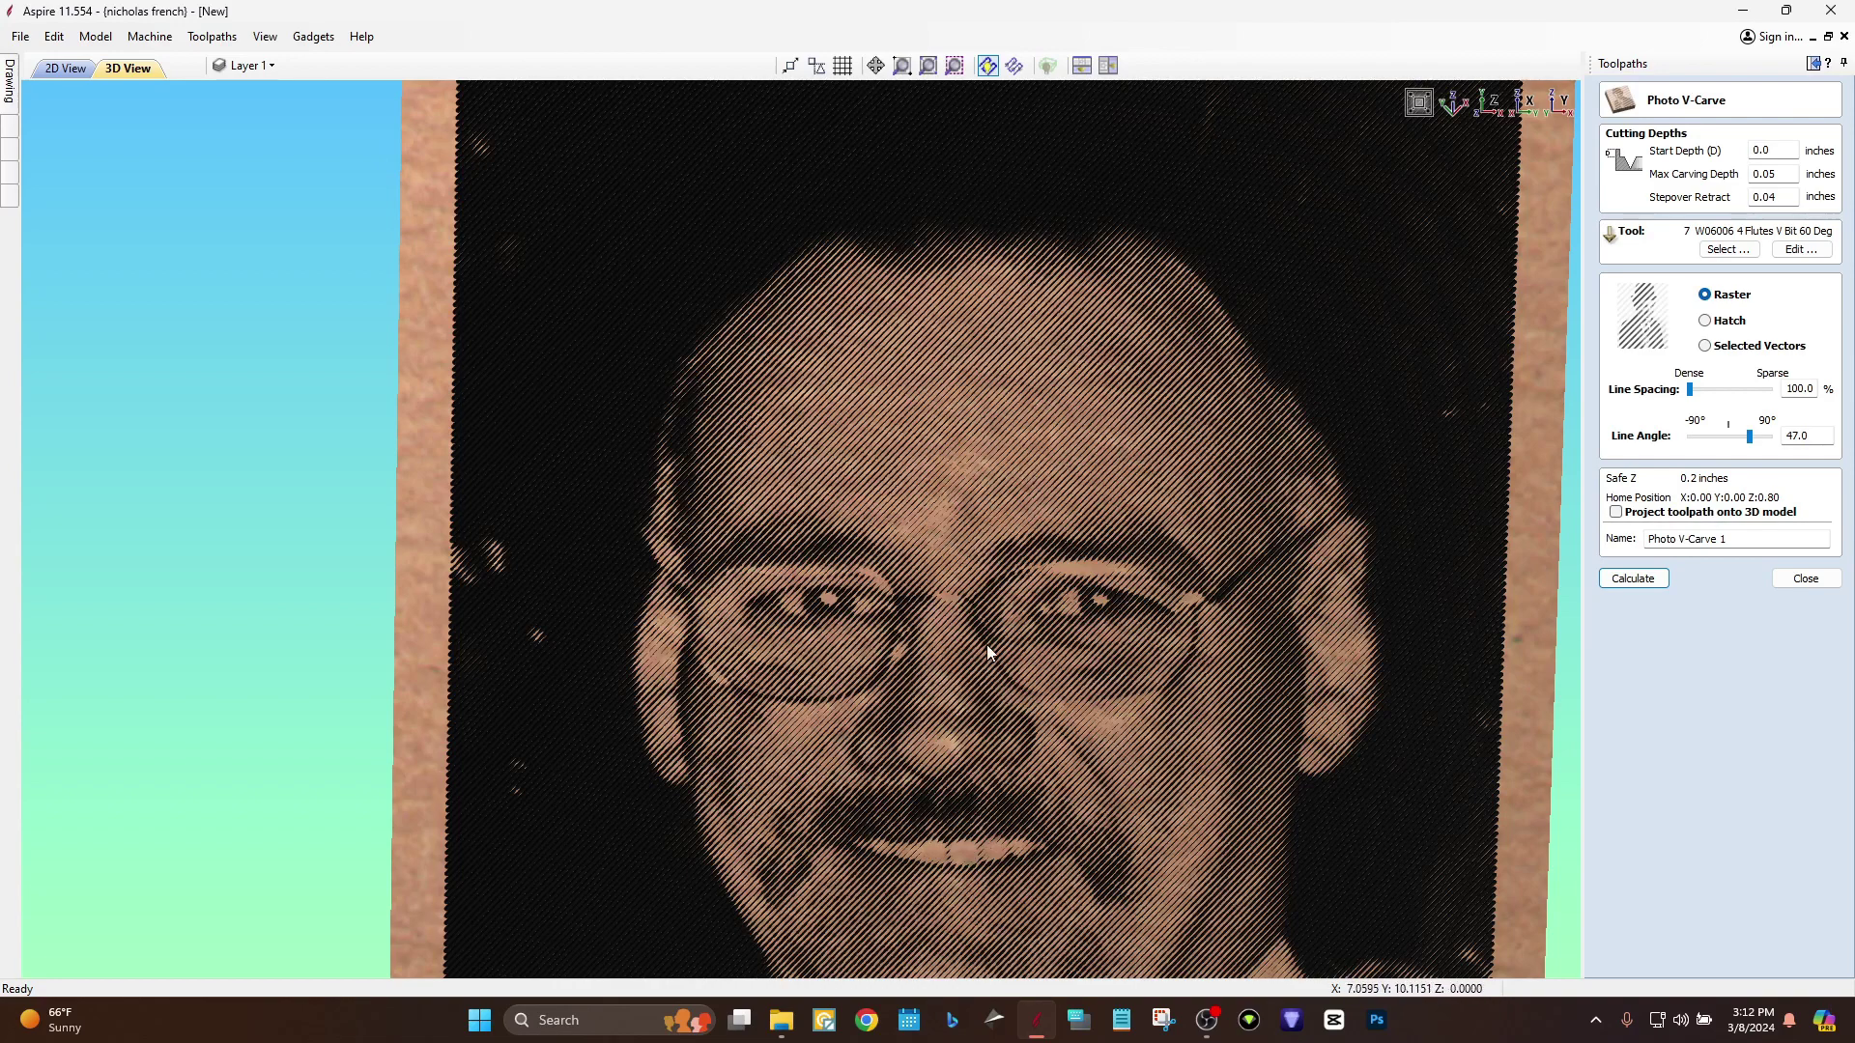
scroll(987, 645, "down", 2)
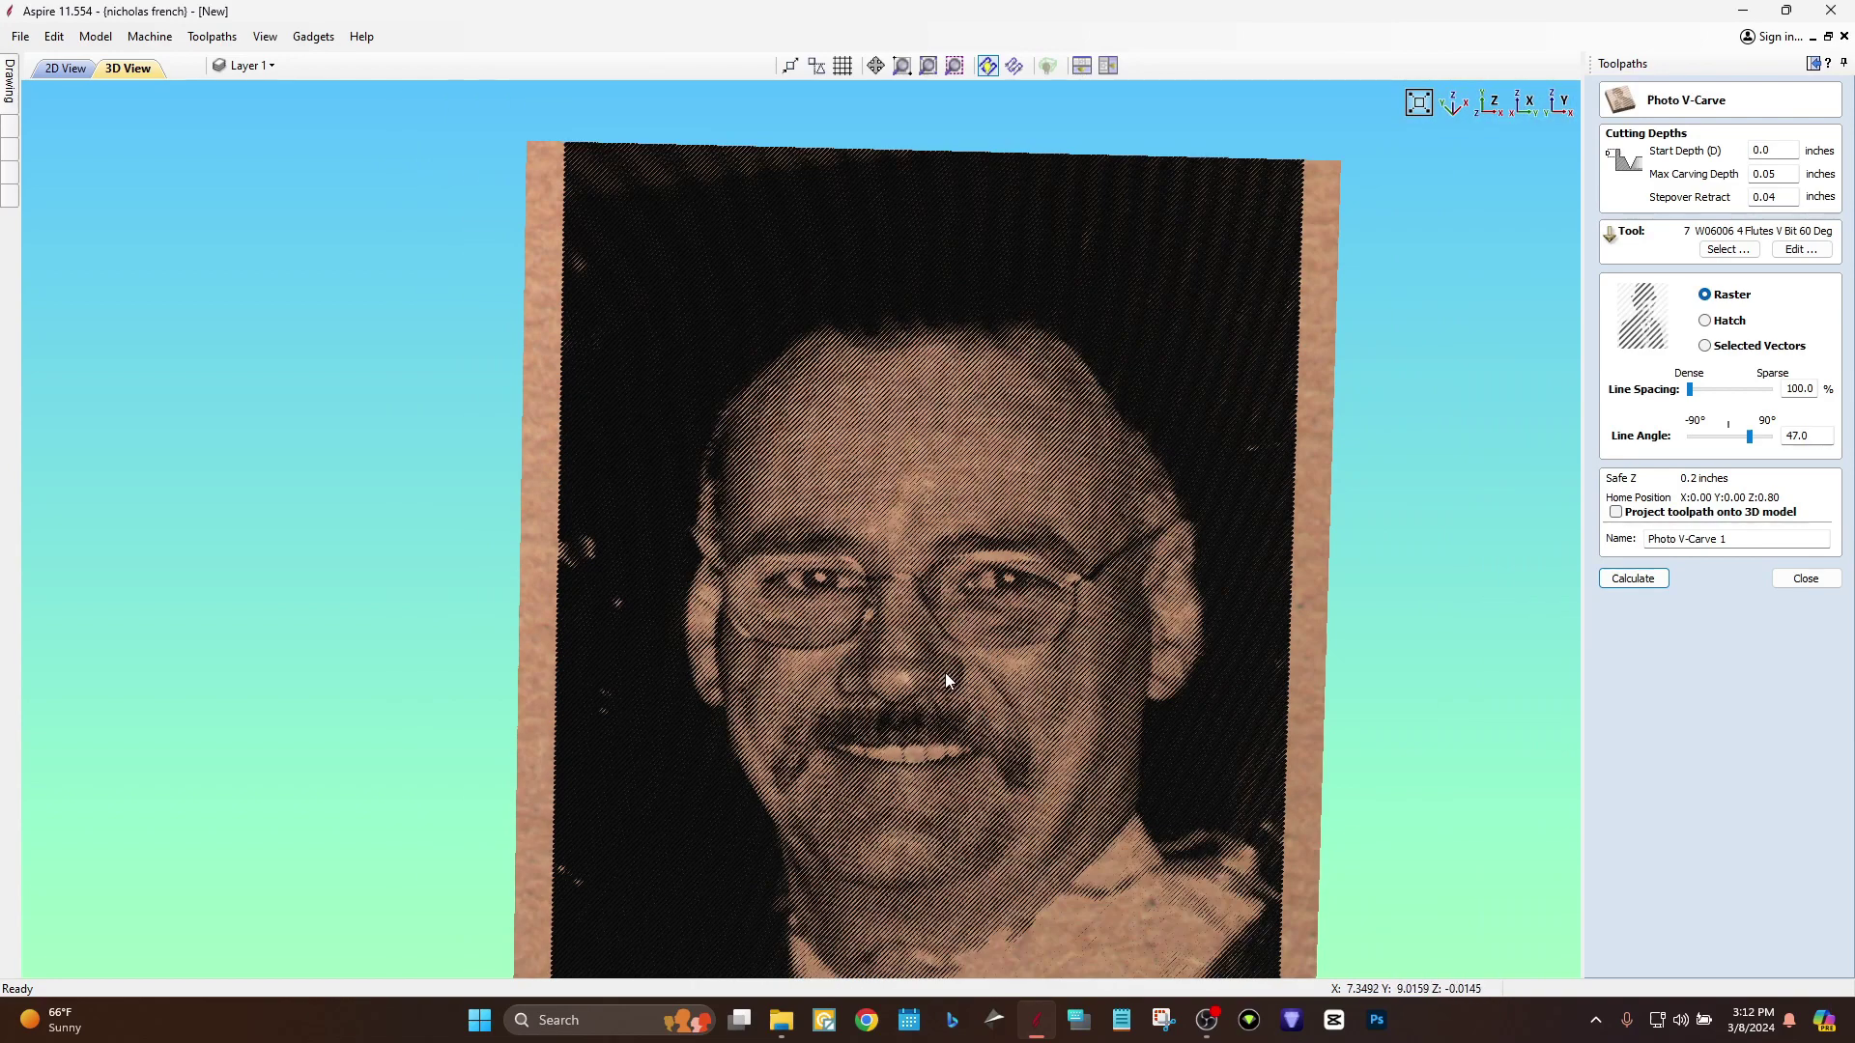
scroll(956, 692, "up", 2)
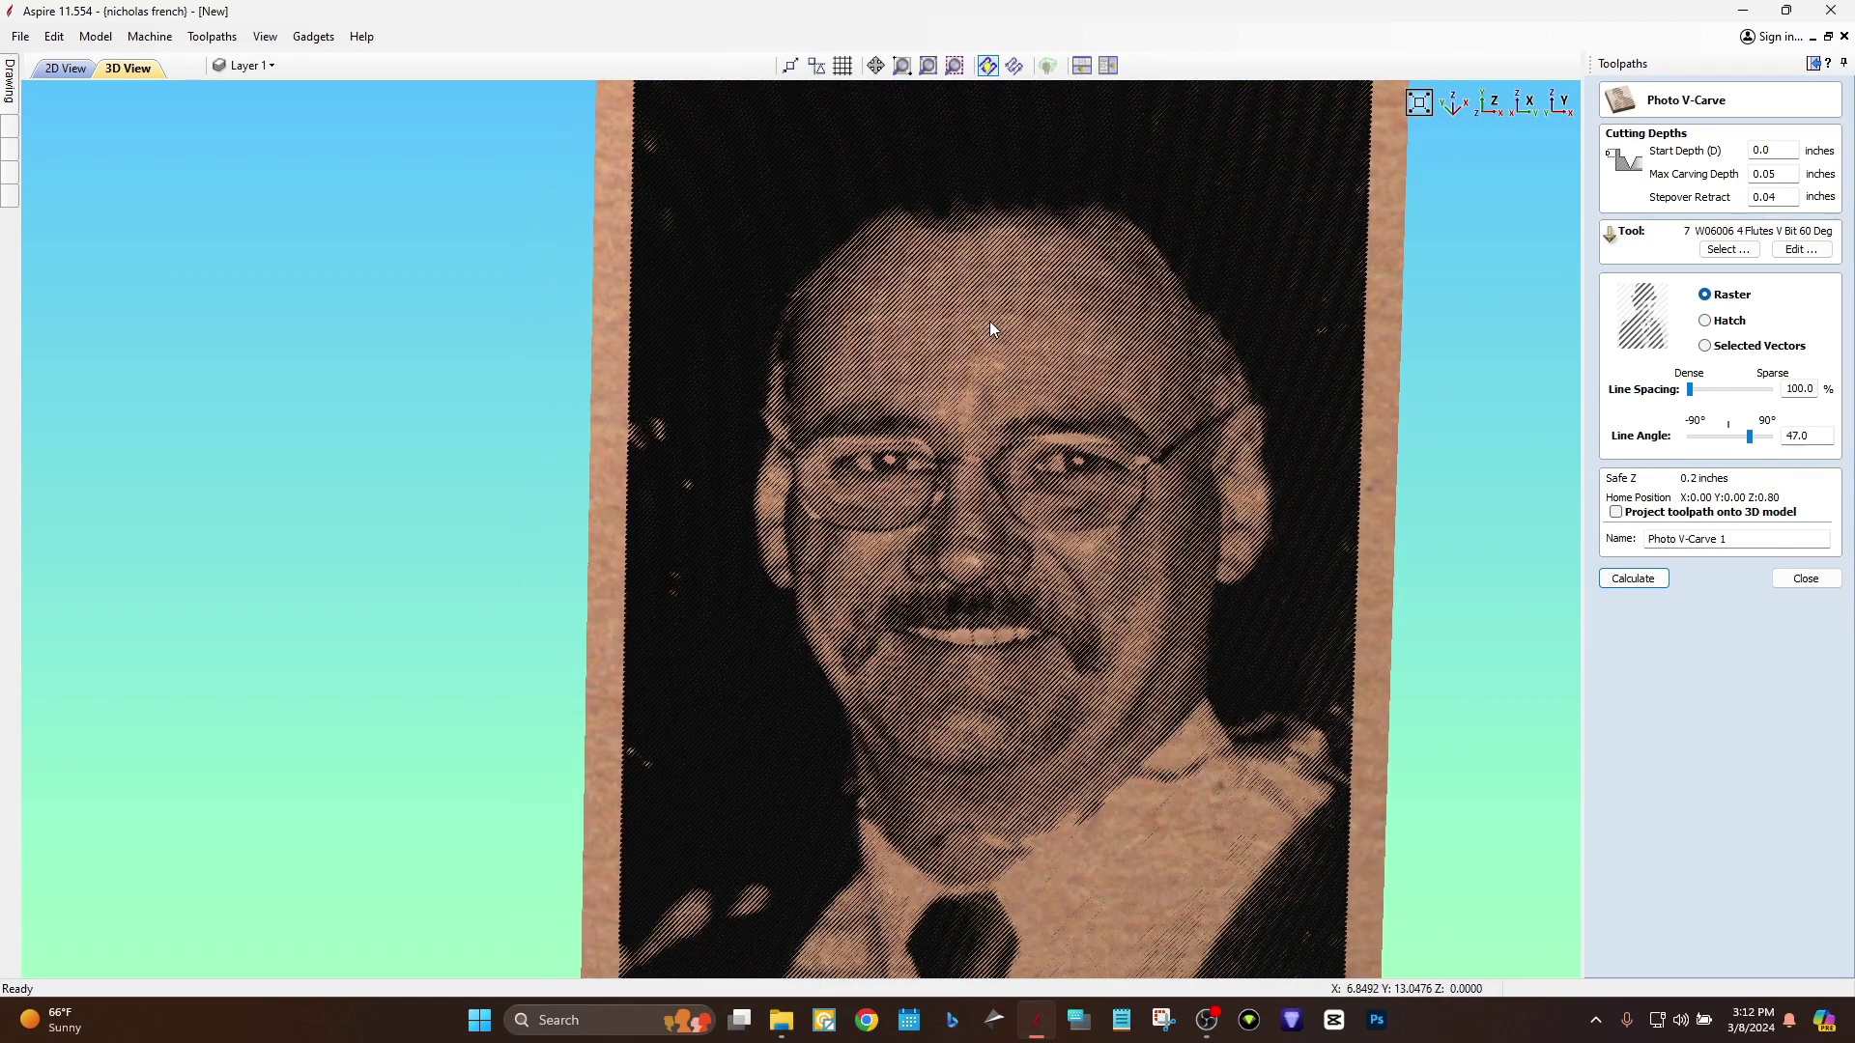
Look over the tilted carving preview from the forehead and face down to the bottom edge and up to the dark background.
scroll(989, 519, "down", 2)
scroll(988, 525, "up", 3)
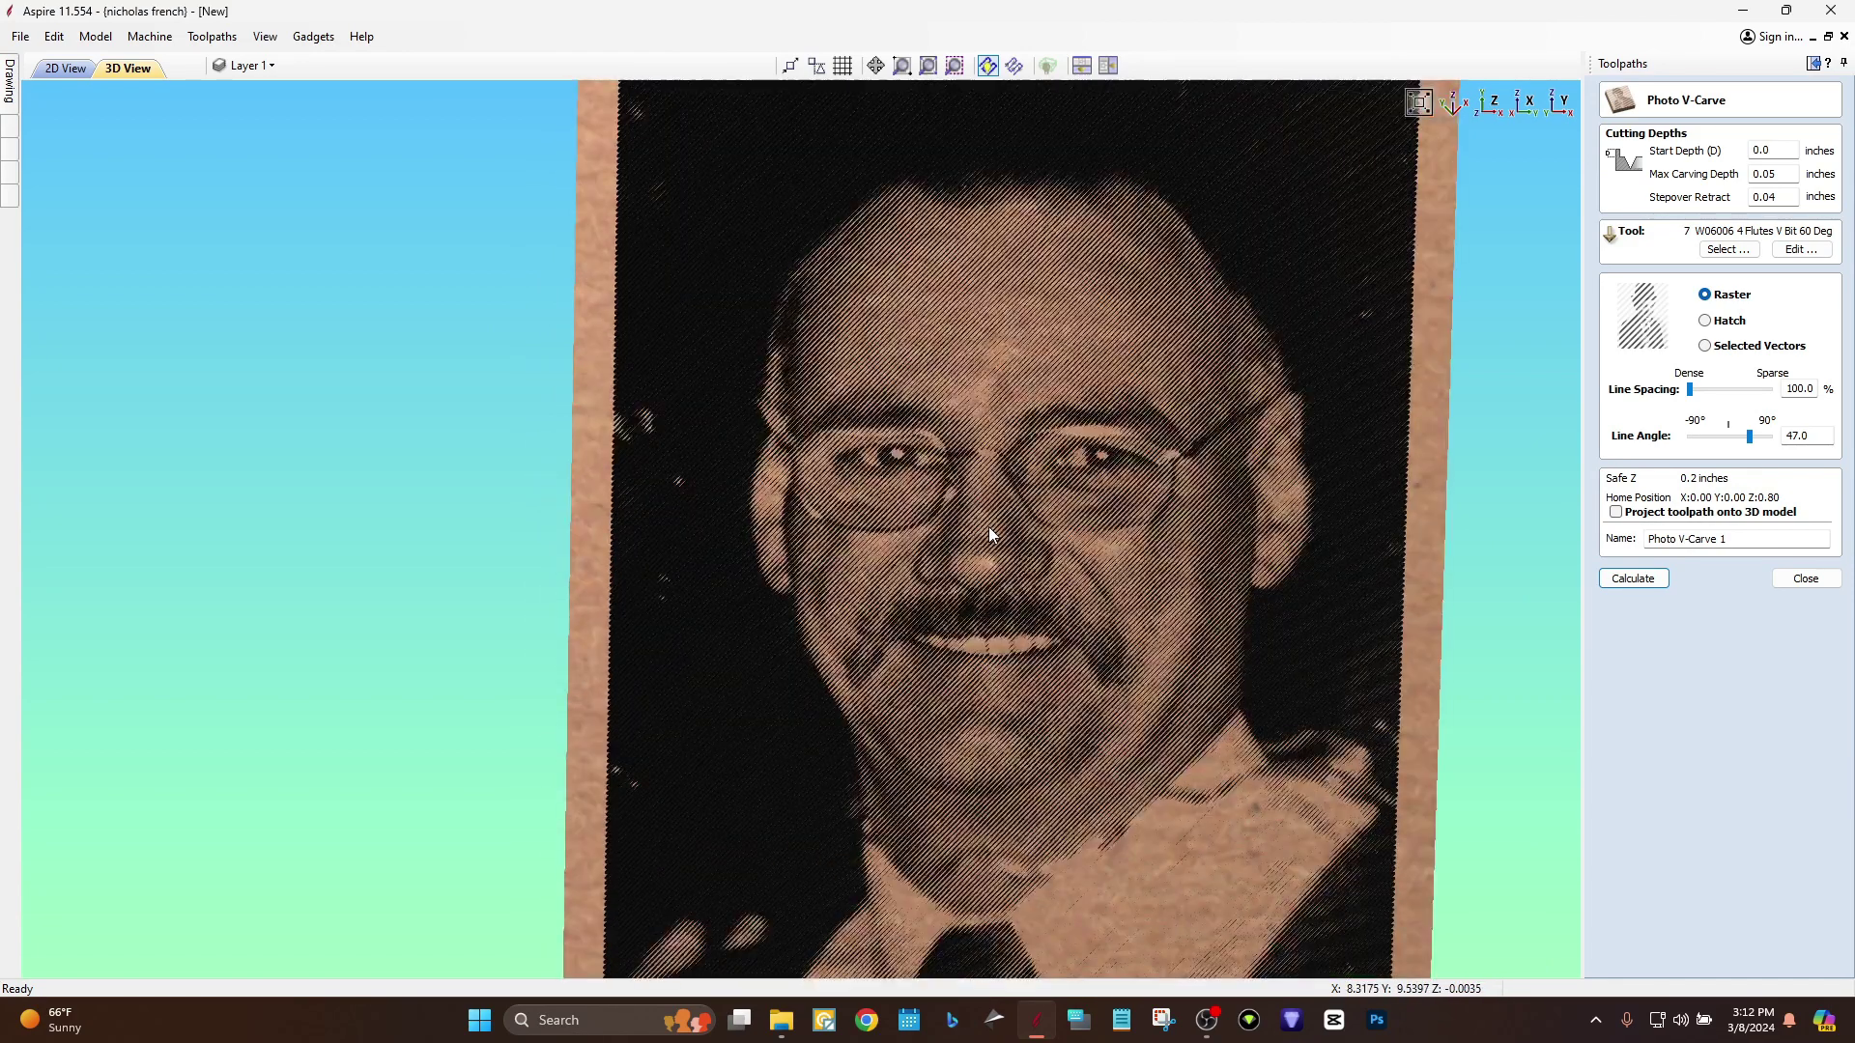
left_click_drag(968, 539, 1156, 391)
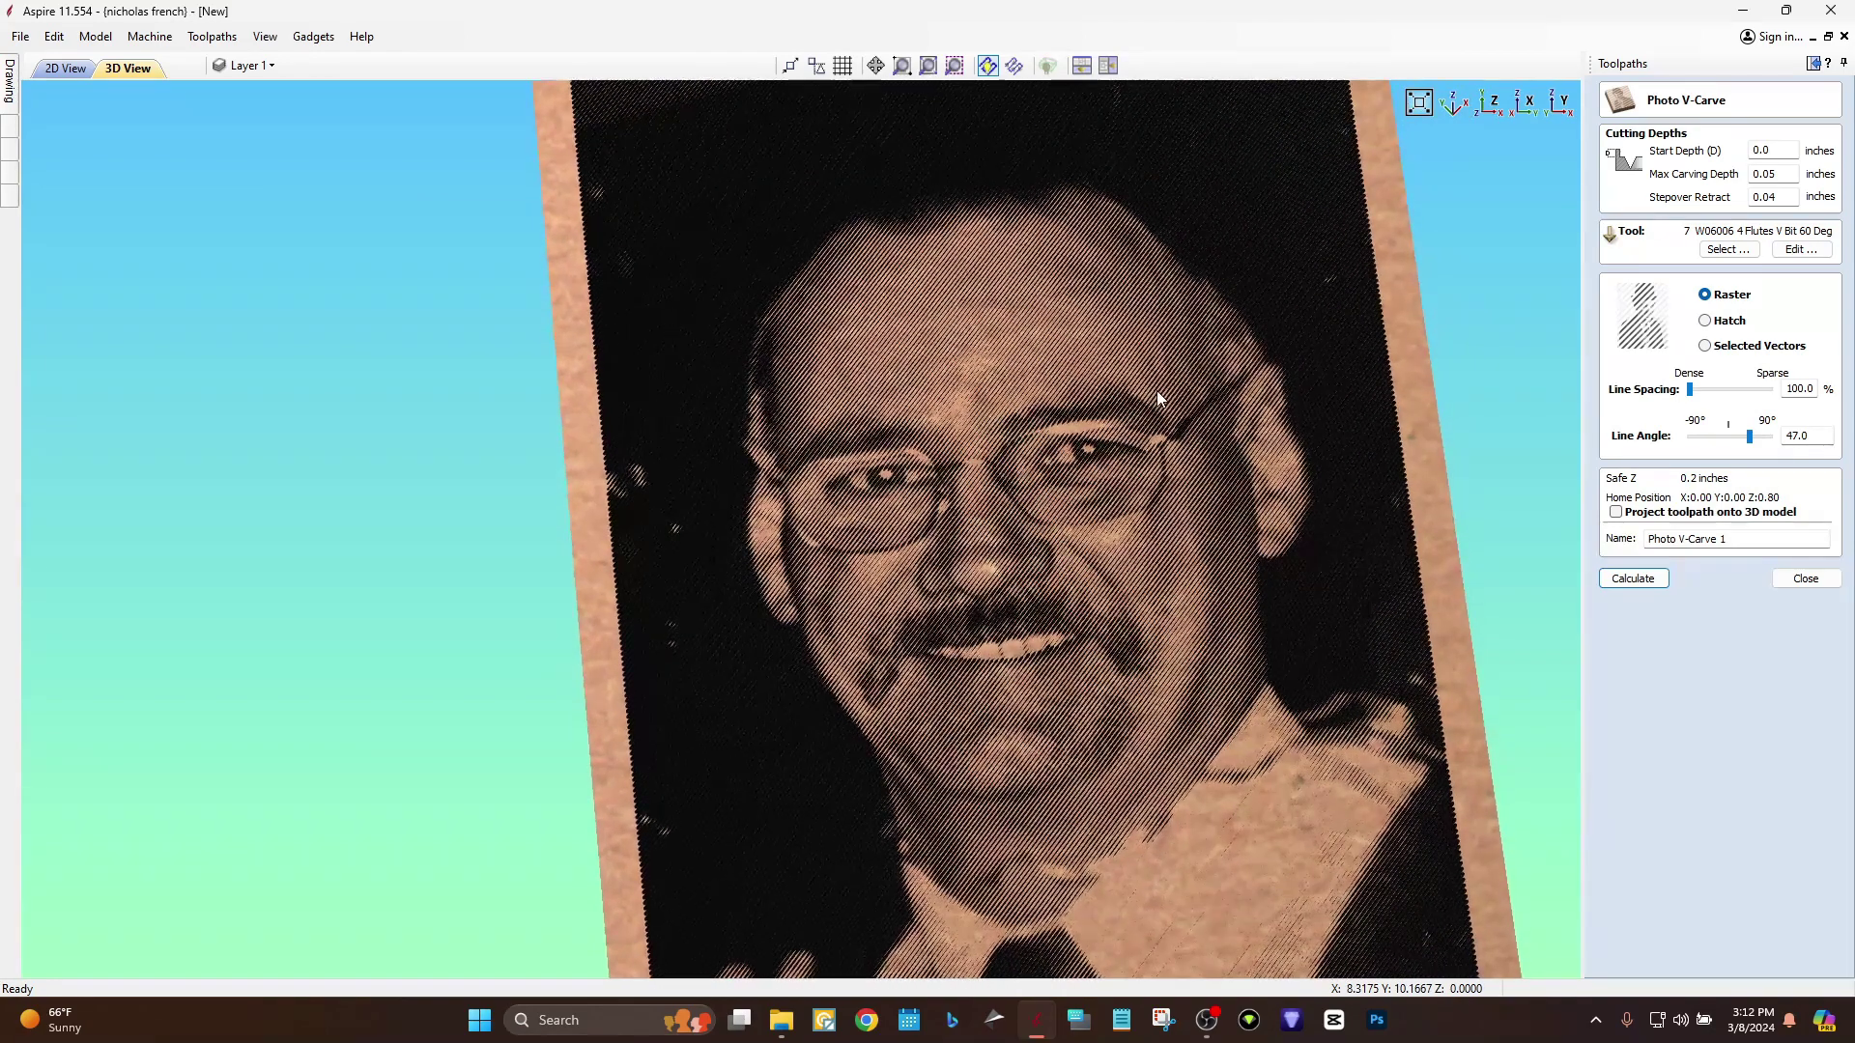
left_click_drag(964, 454, 1190, 547)
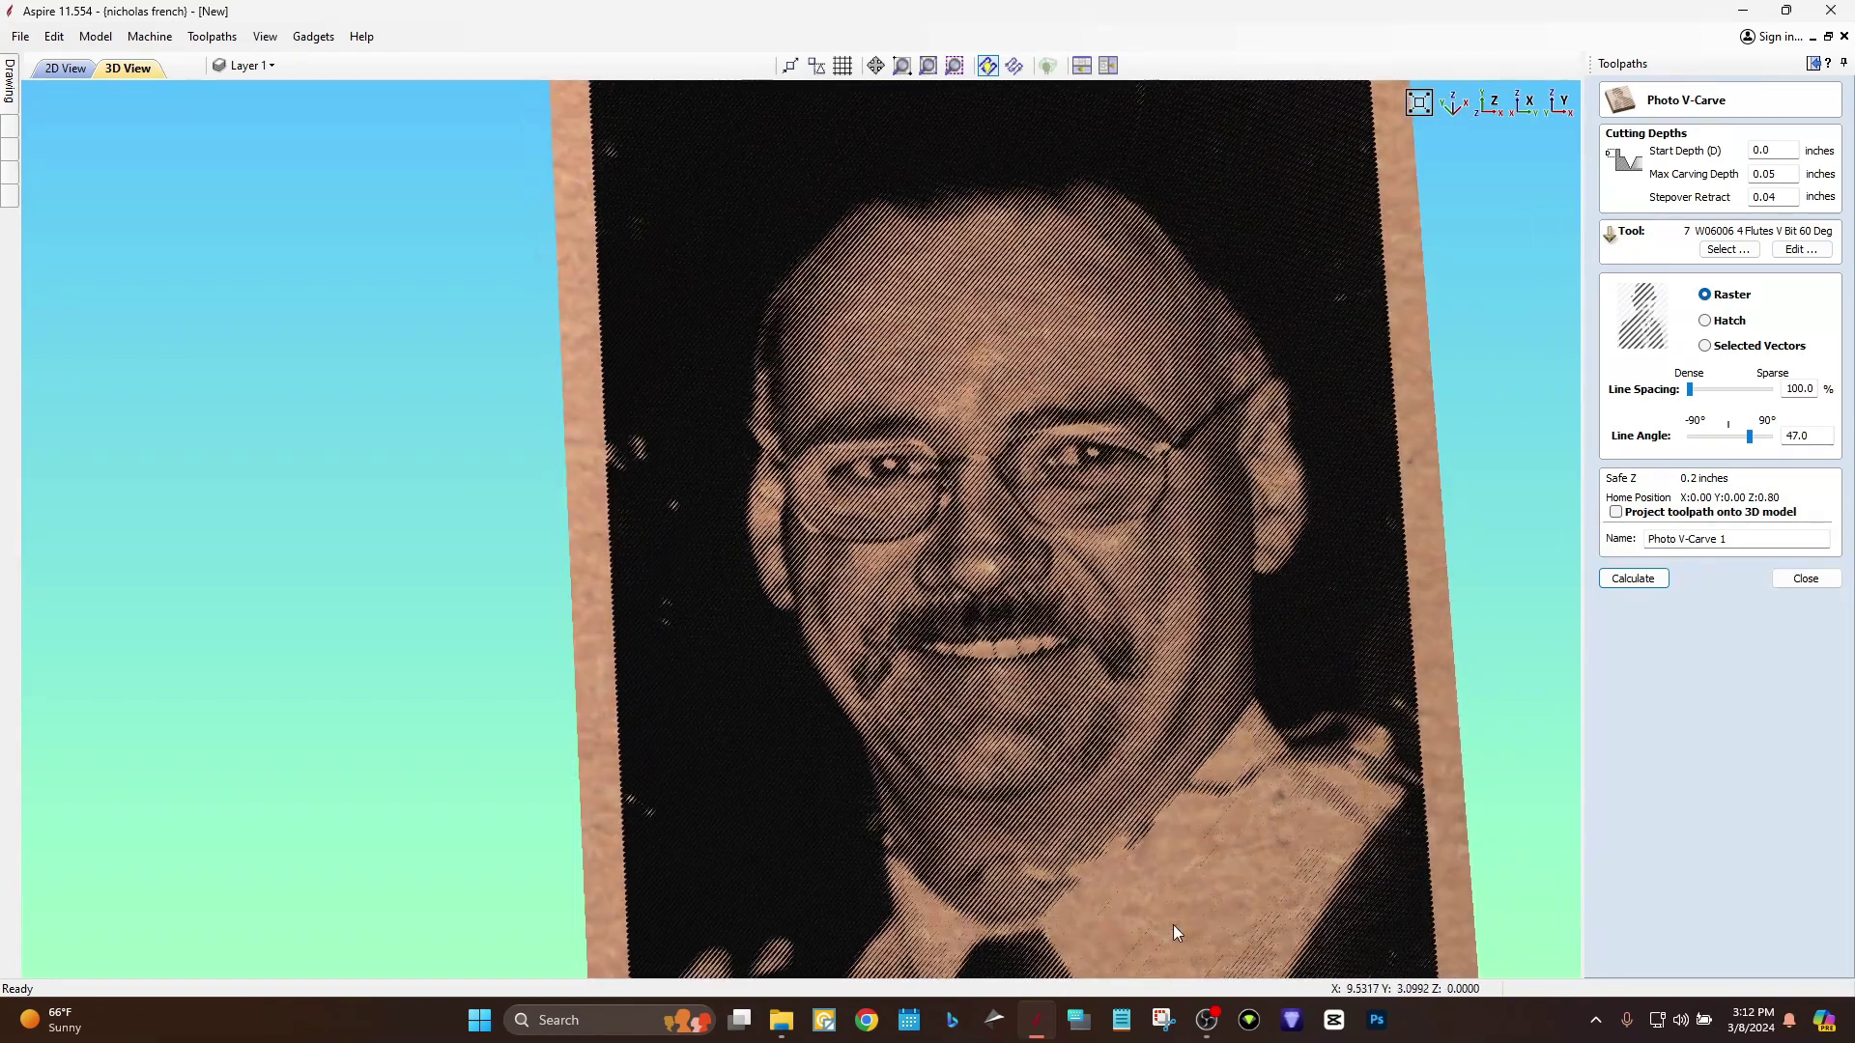
middle_click_drag(1067, 775, 972, 361)
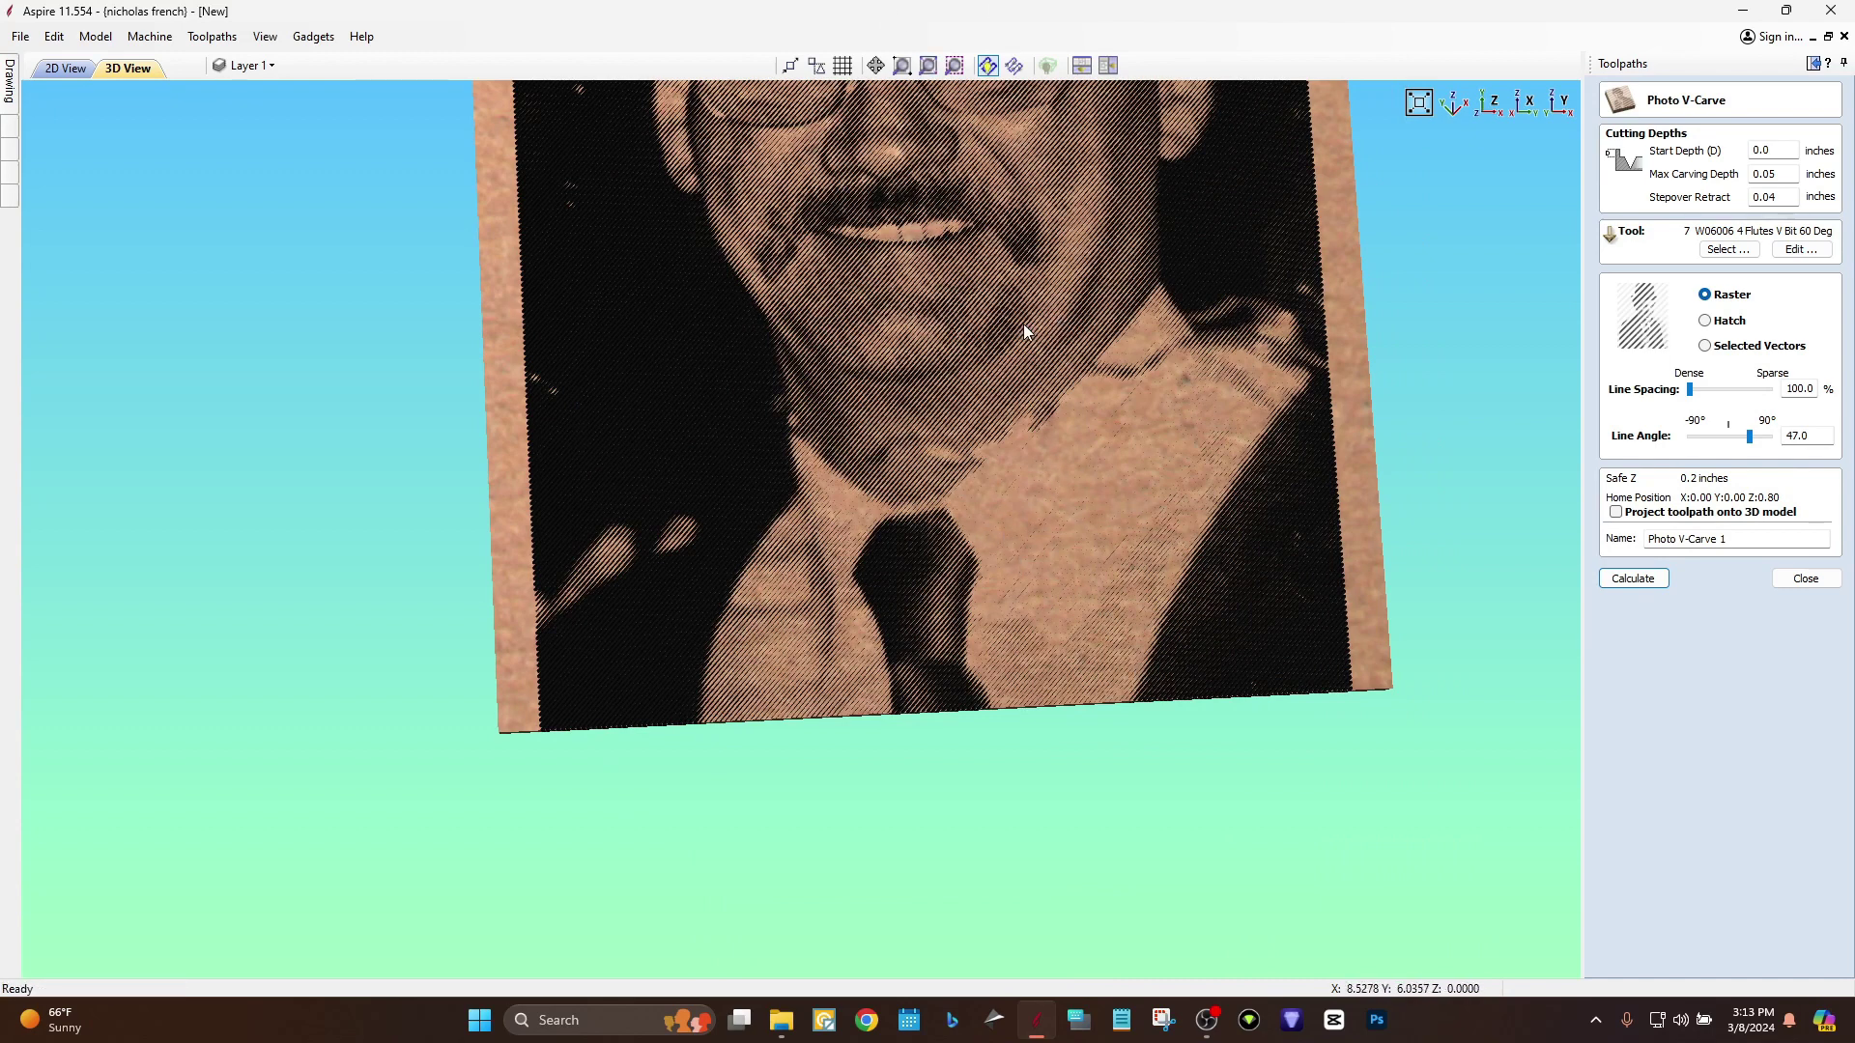
middle_click_drag(1023, 323, 1041, 698)
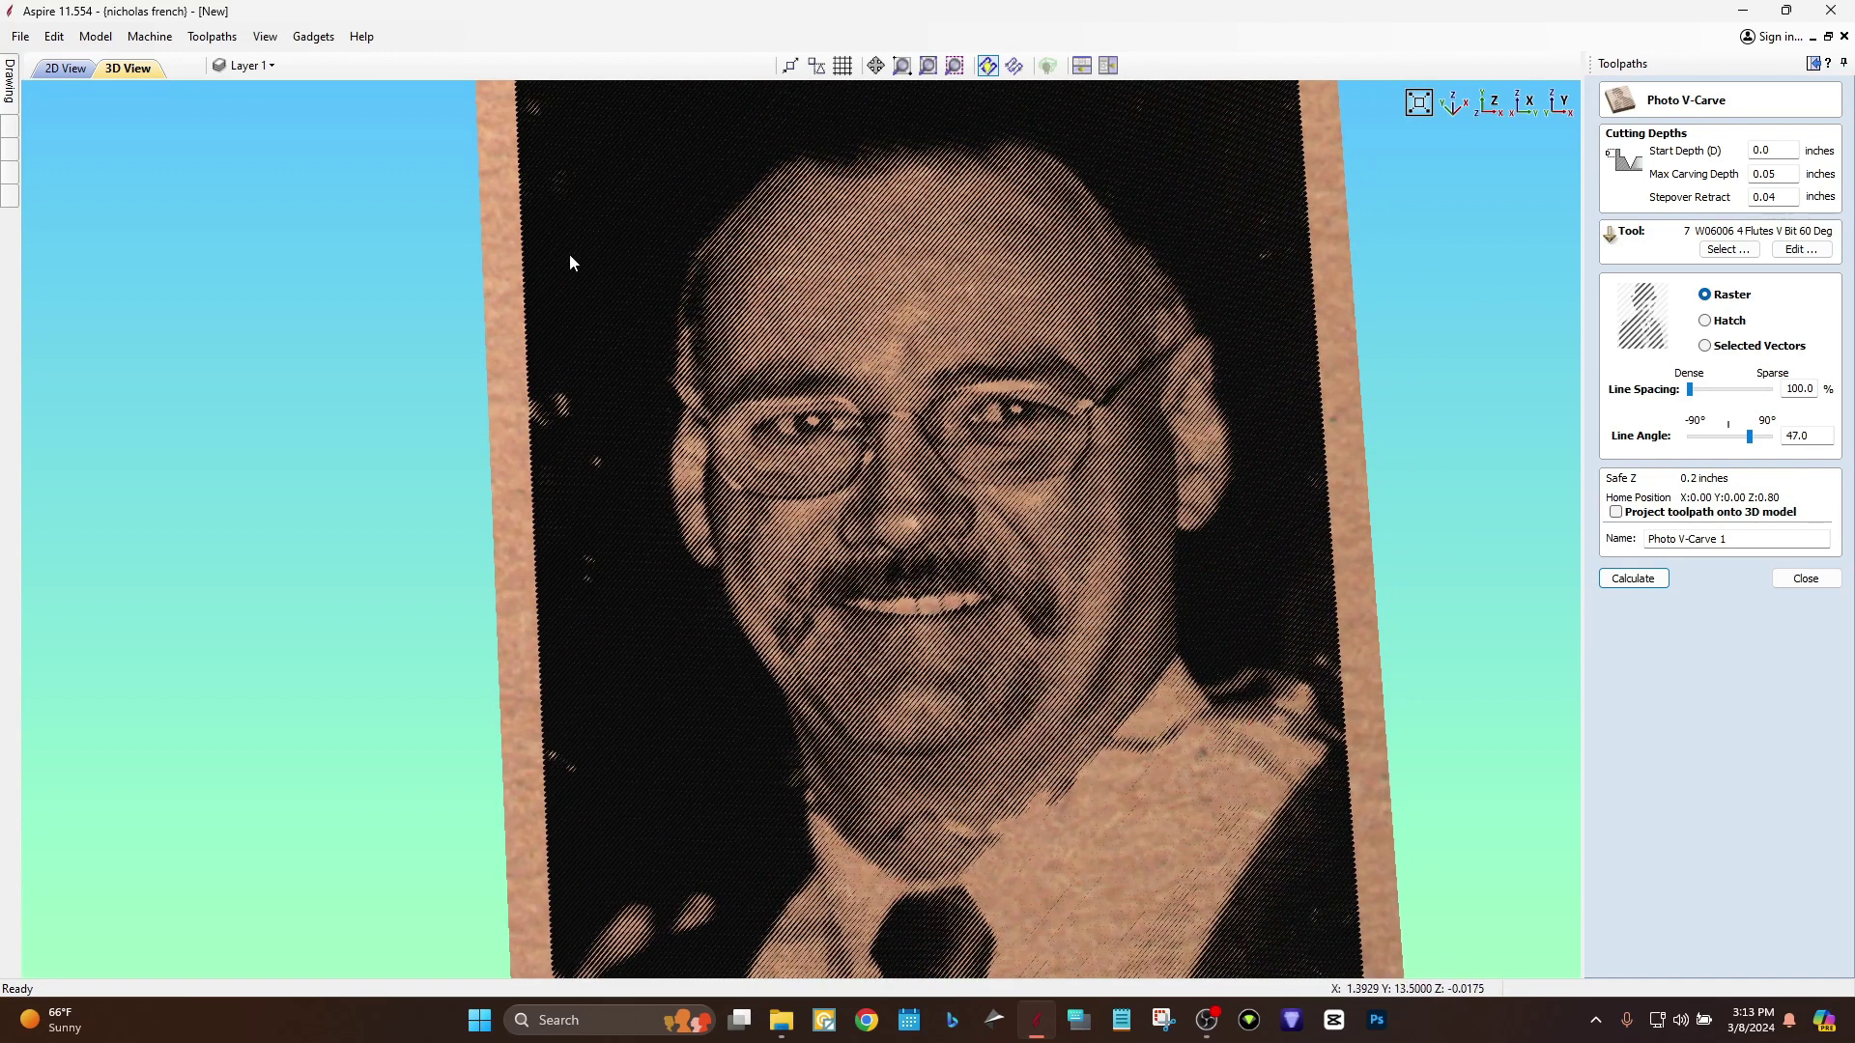
middle_click_drag(1103, 246, 1281, 595)
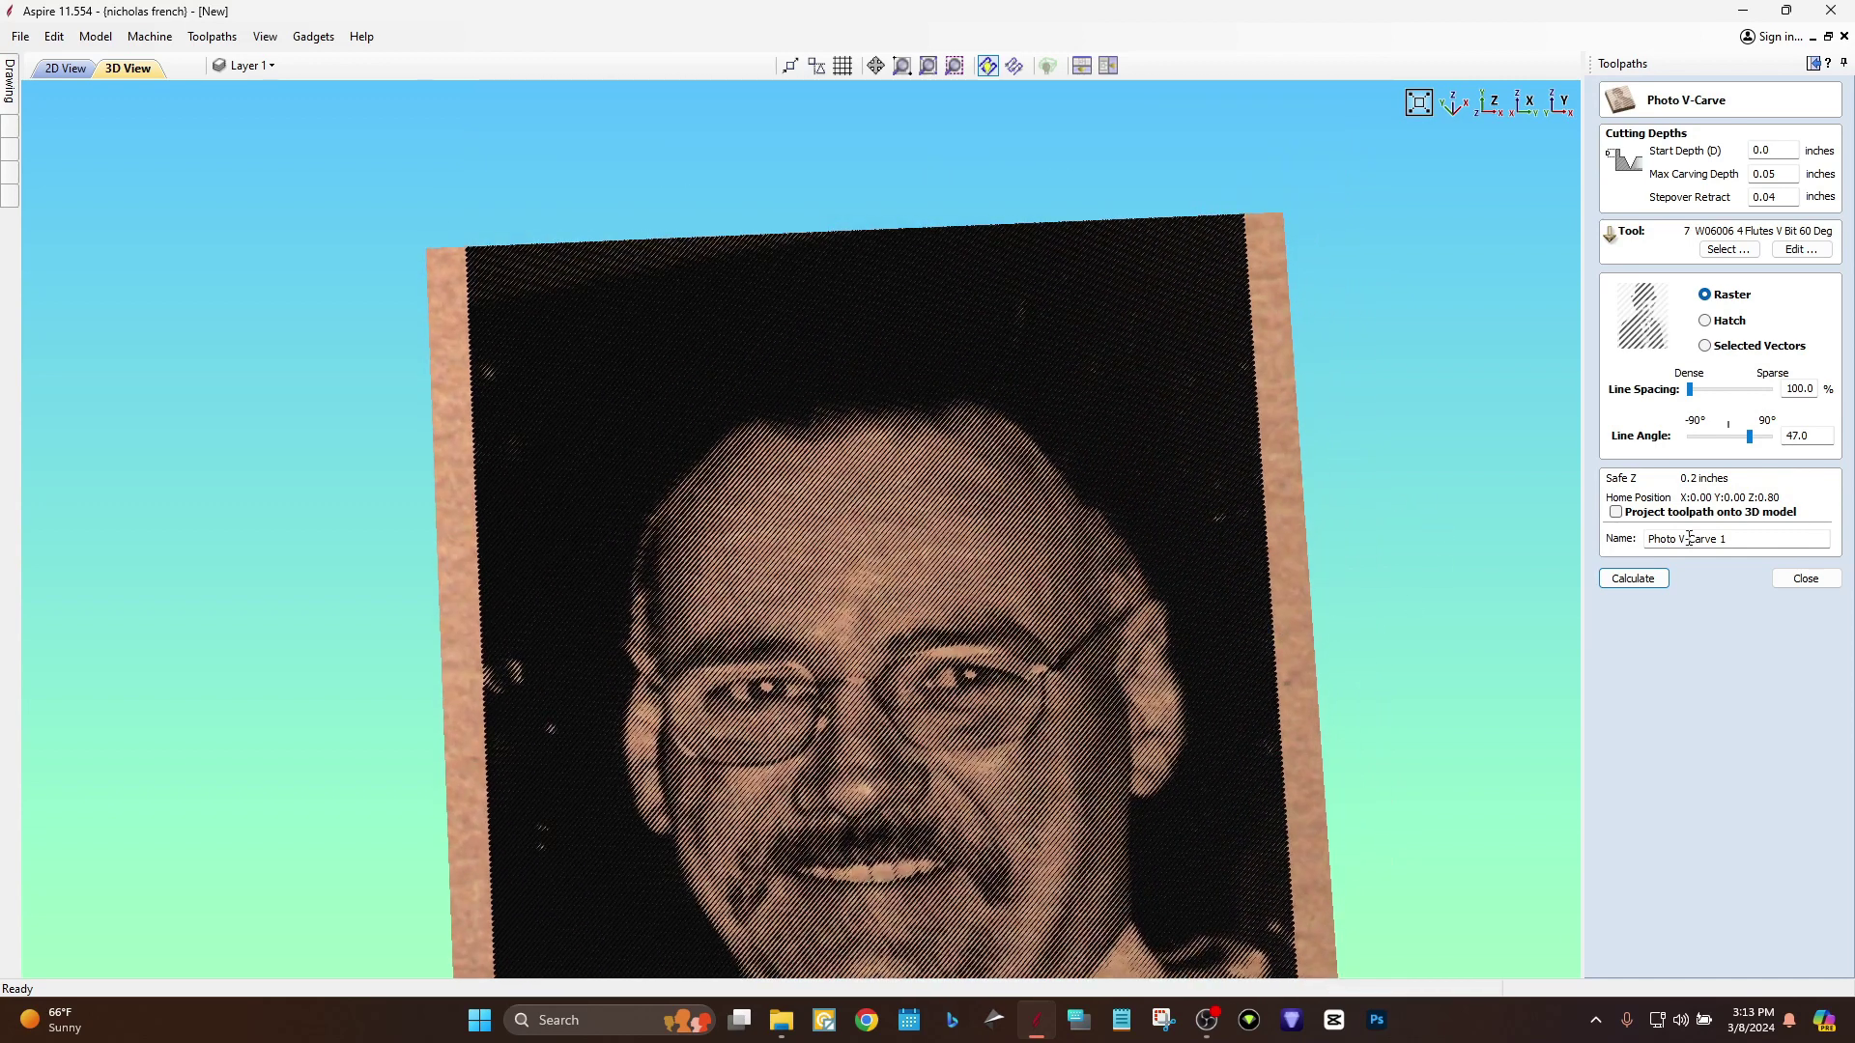